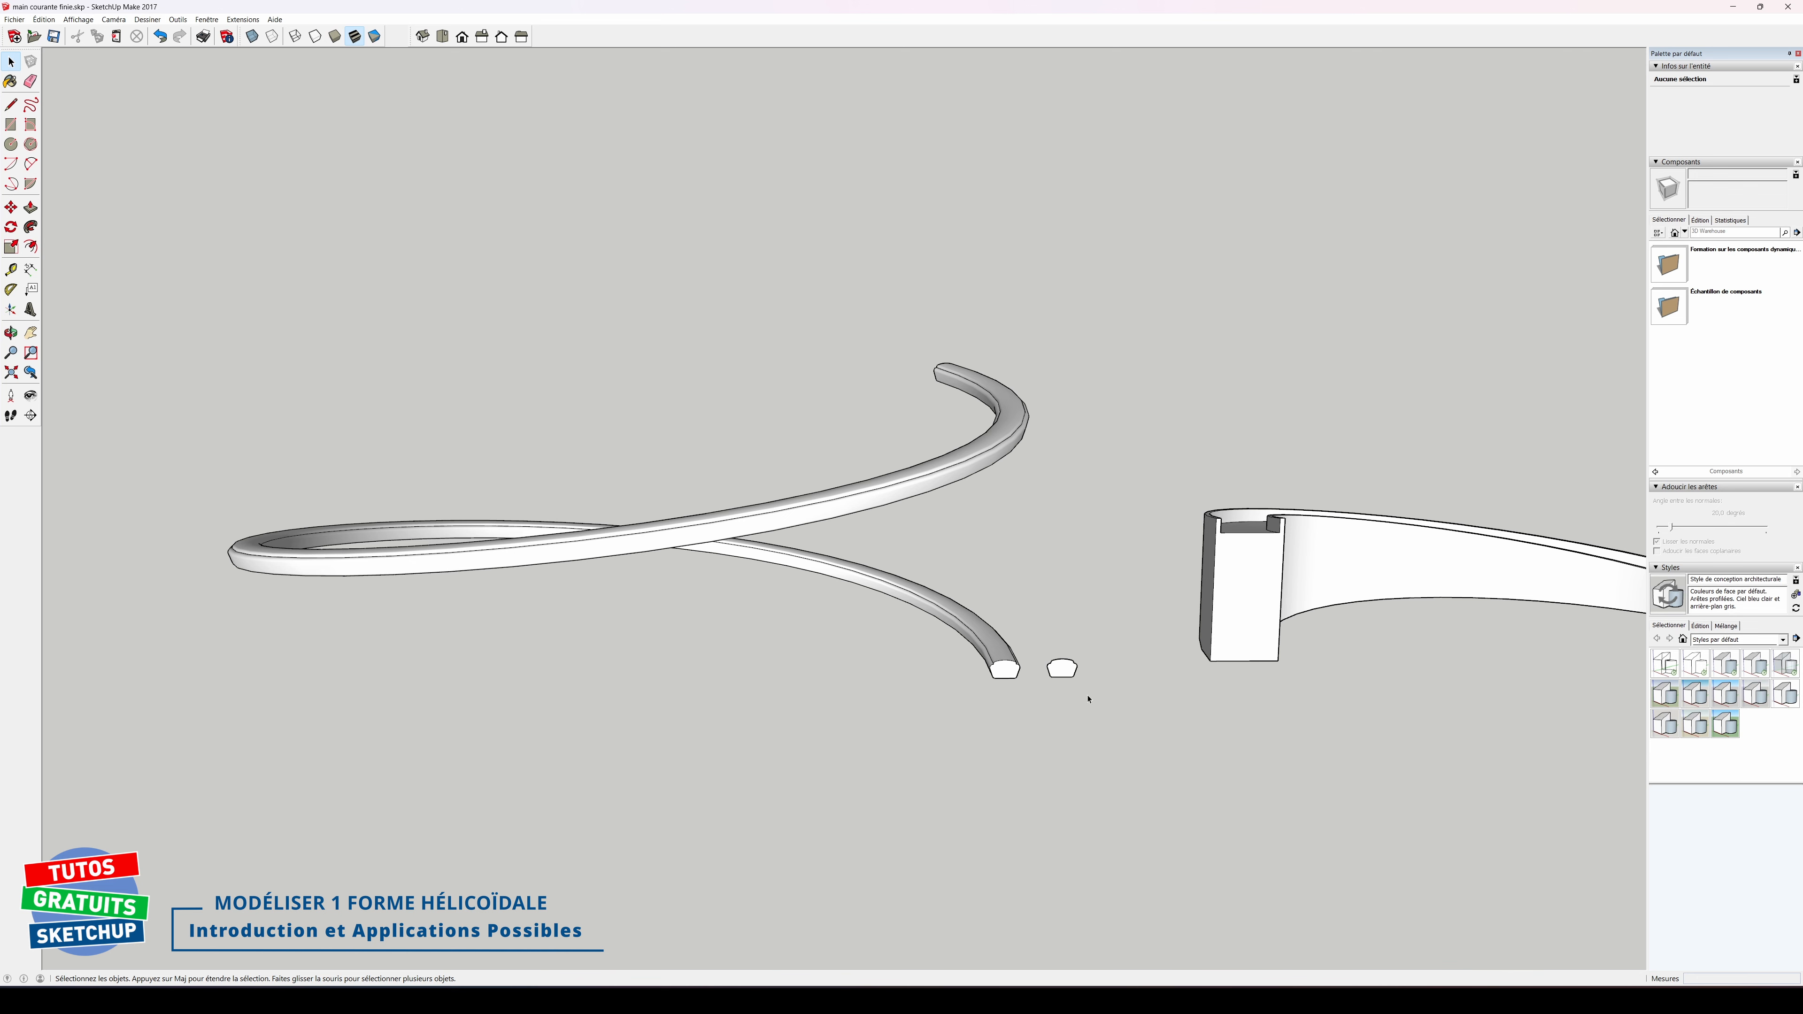
Step: Examine the finished helical handrail, channel and staircase models together with the section profile beside each one
middle_click_drag(1311, 742, 423, 676, "shift")
middle_click_drag(1074, 727, 873, 745)
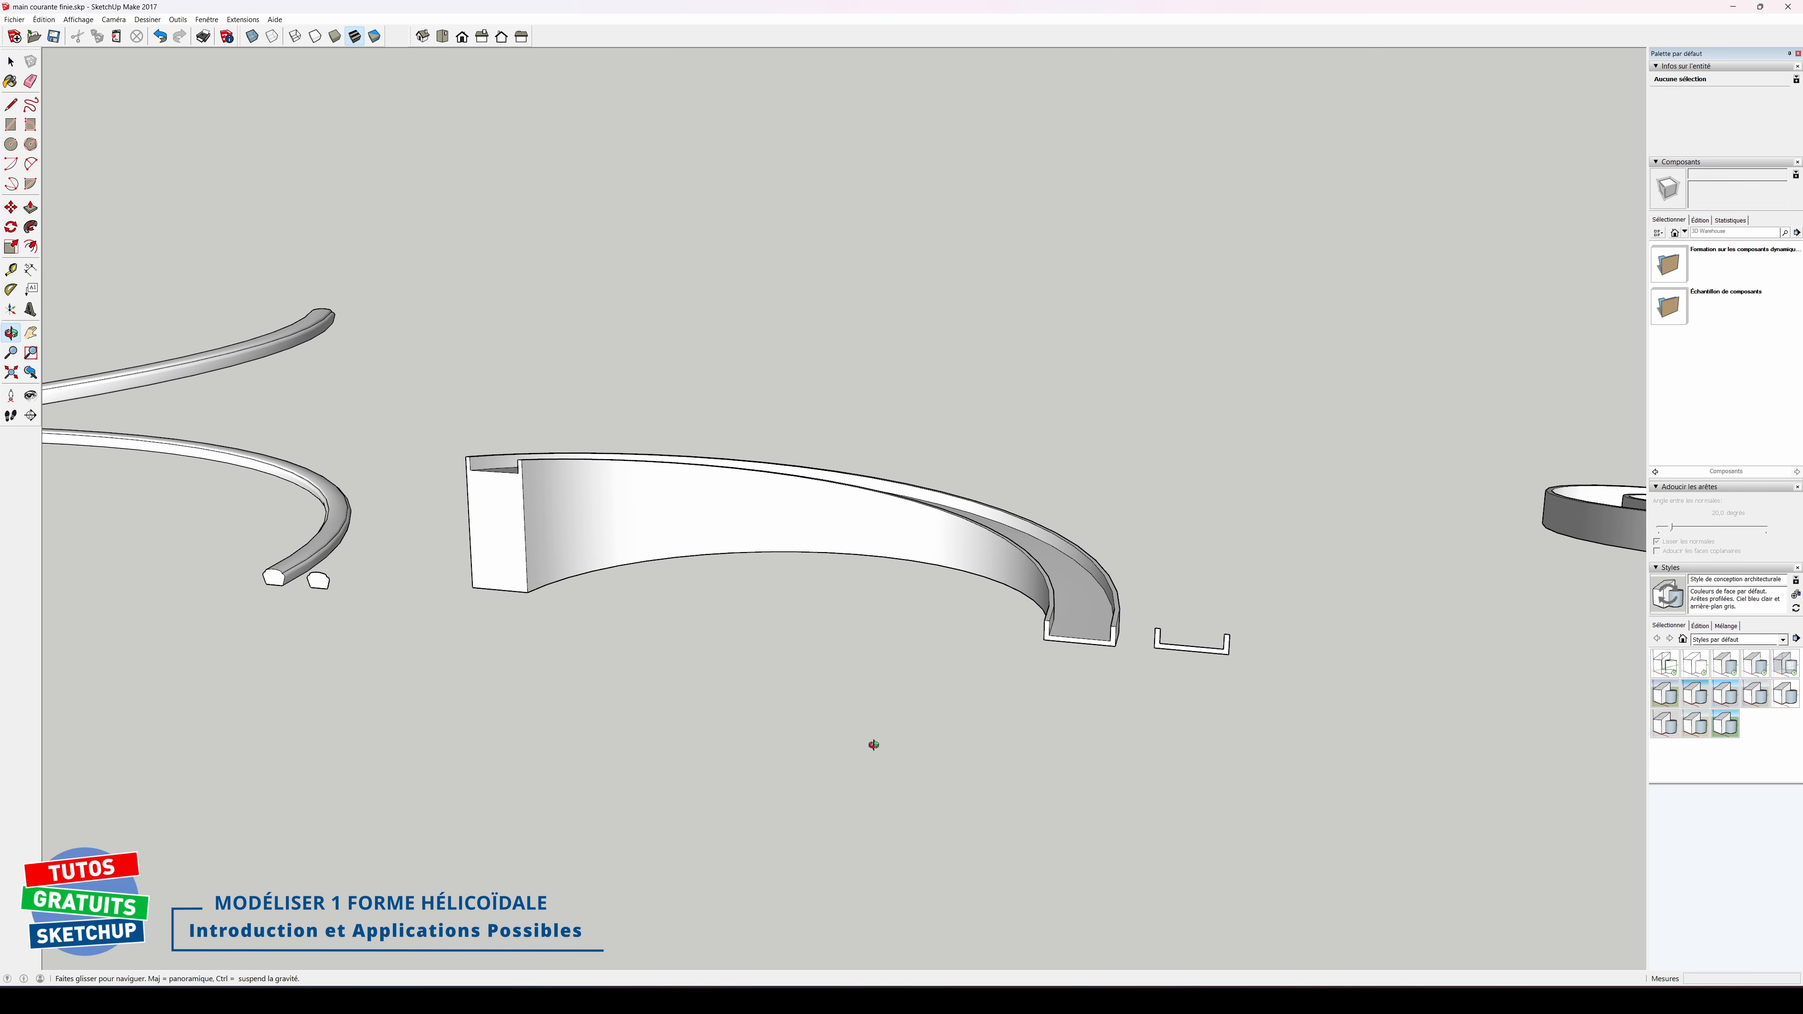
scroll(1199, 668, "up", 3)
middle_click_drag(747, 711, 865, 710, "shift")
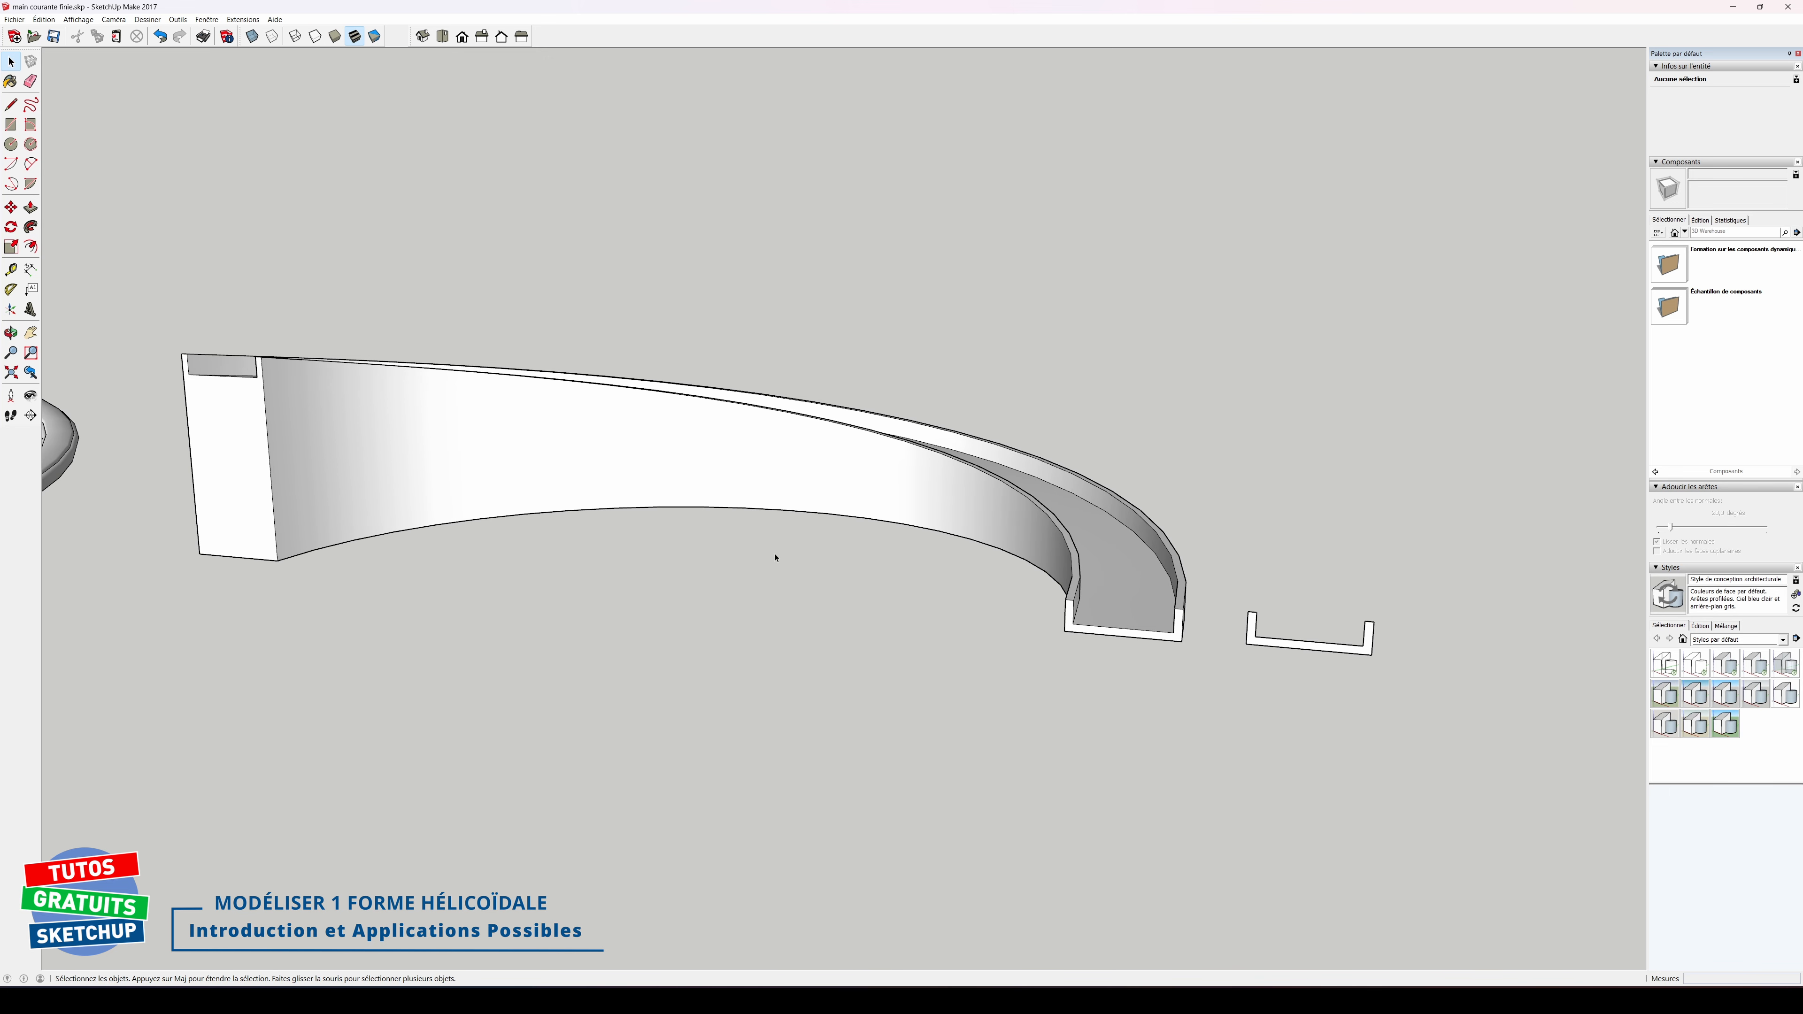
scroll(1220, 757, "down", 2)
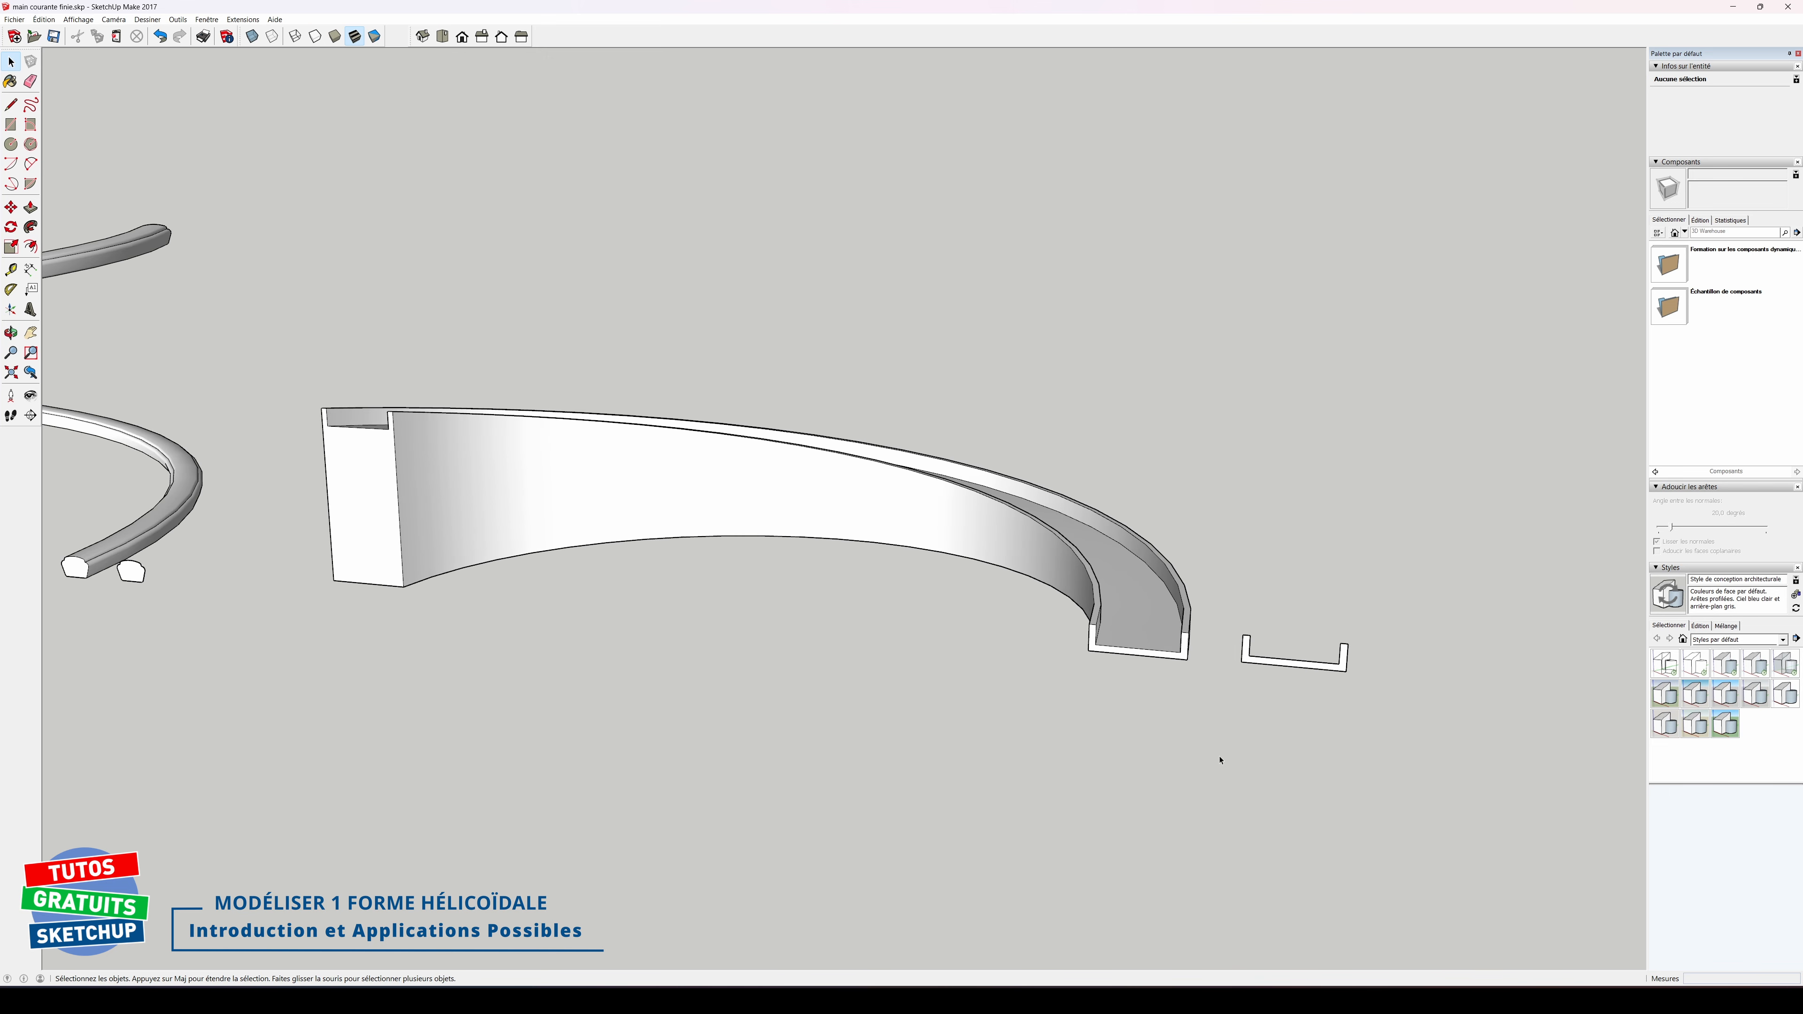
middle_click_drag(1251, 717, 14, 699)
scroll(1027, 777, "down", 2)
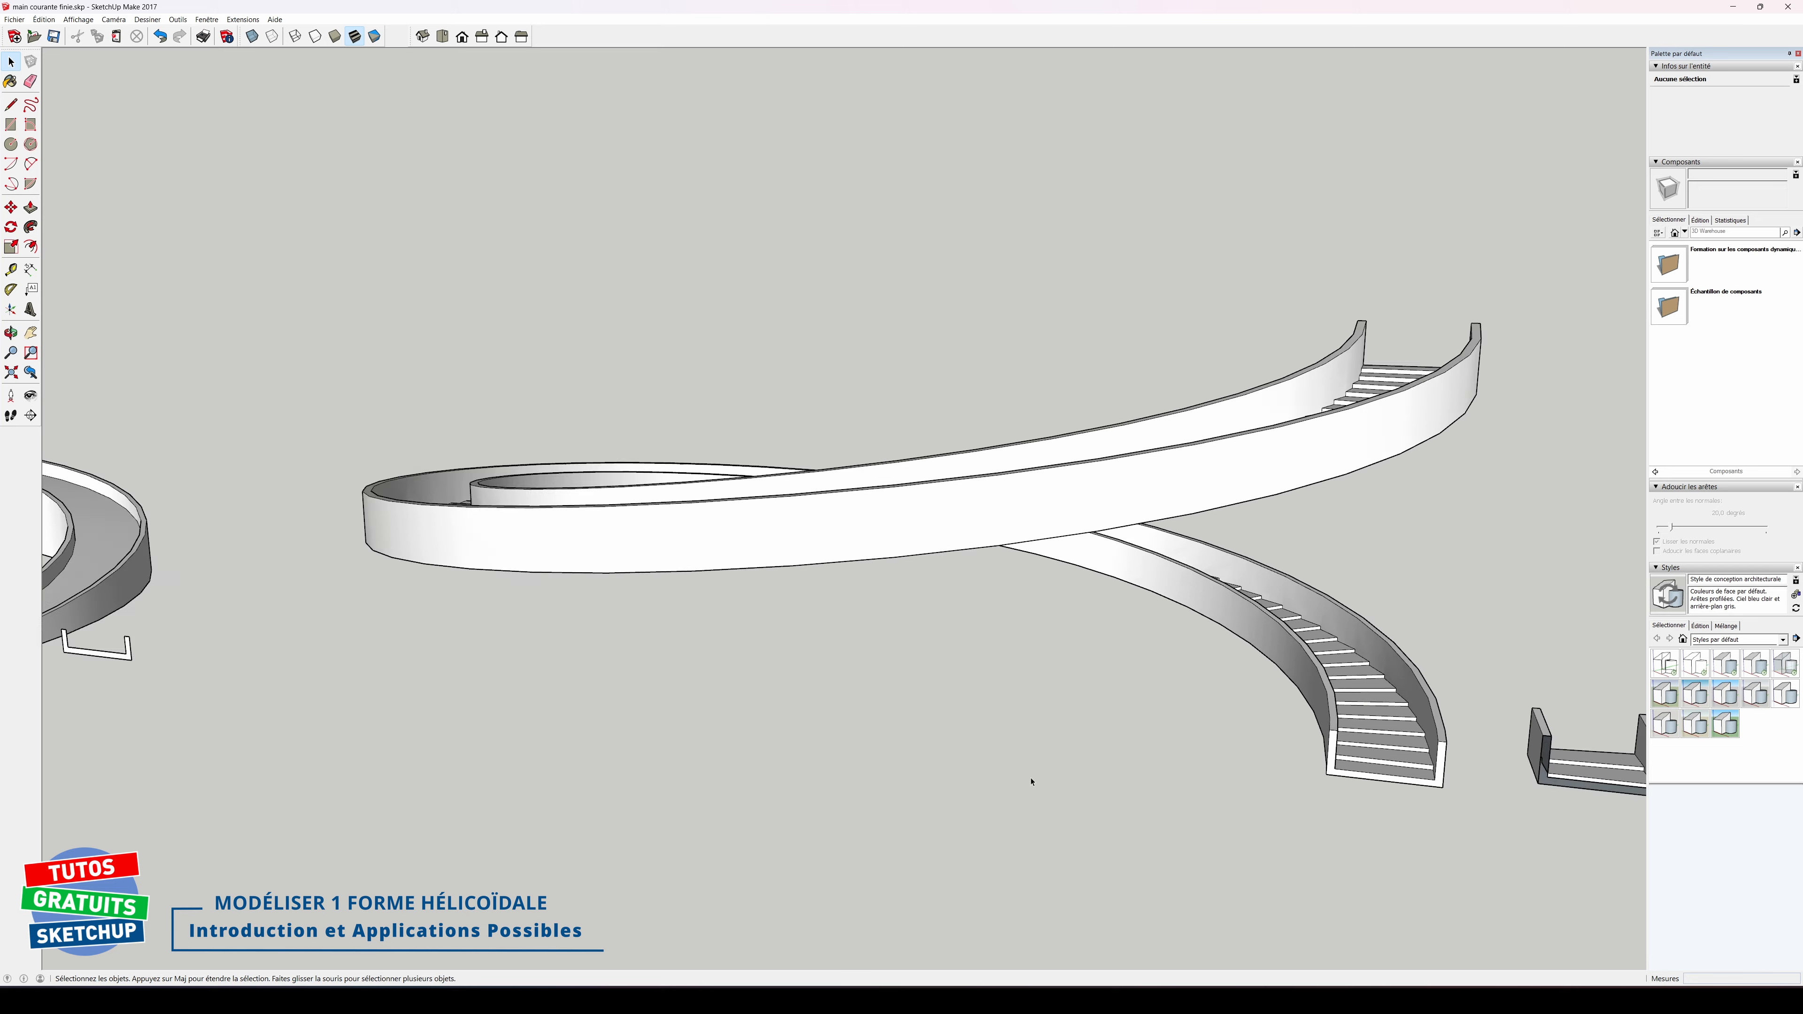
middle_click_drag(1176, 765, 1260, 821)
key("space")
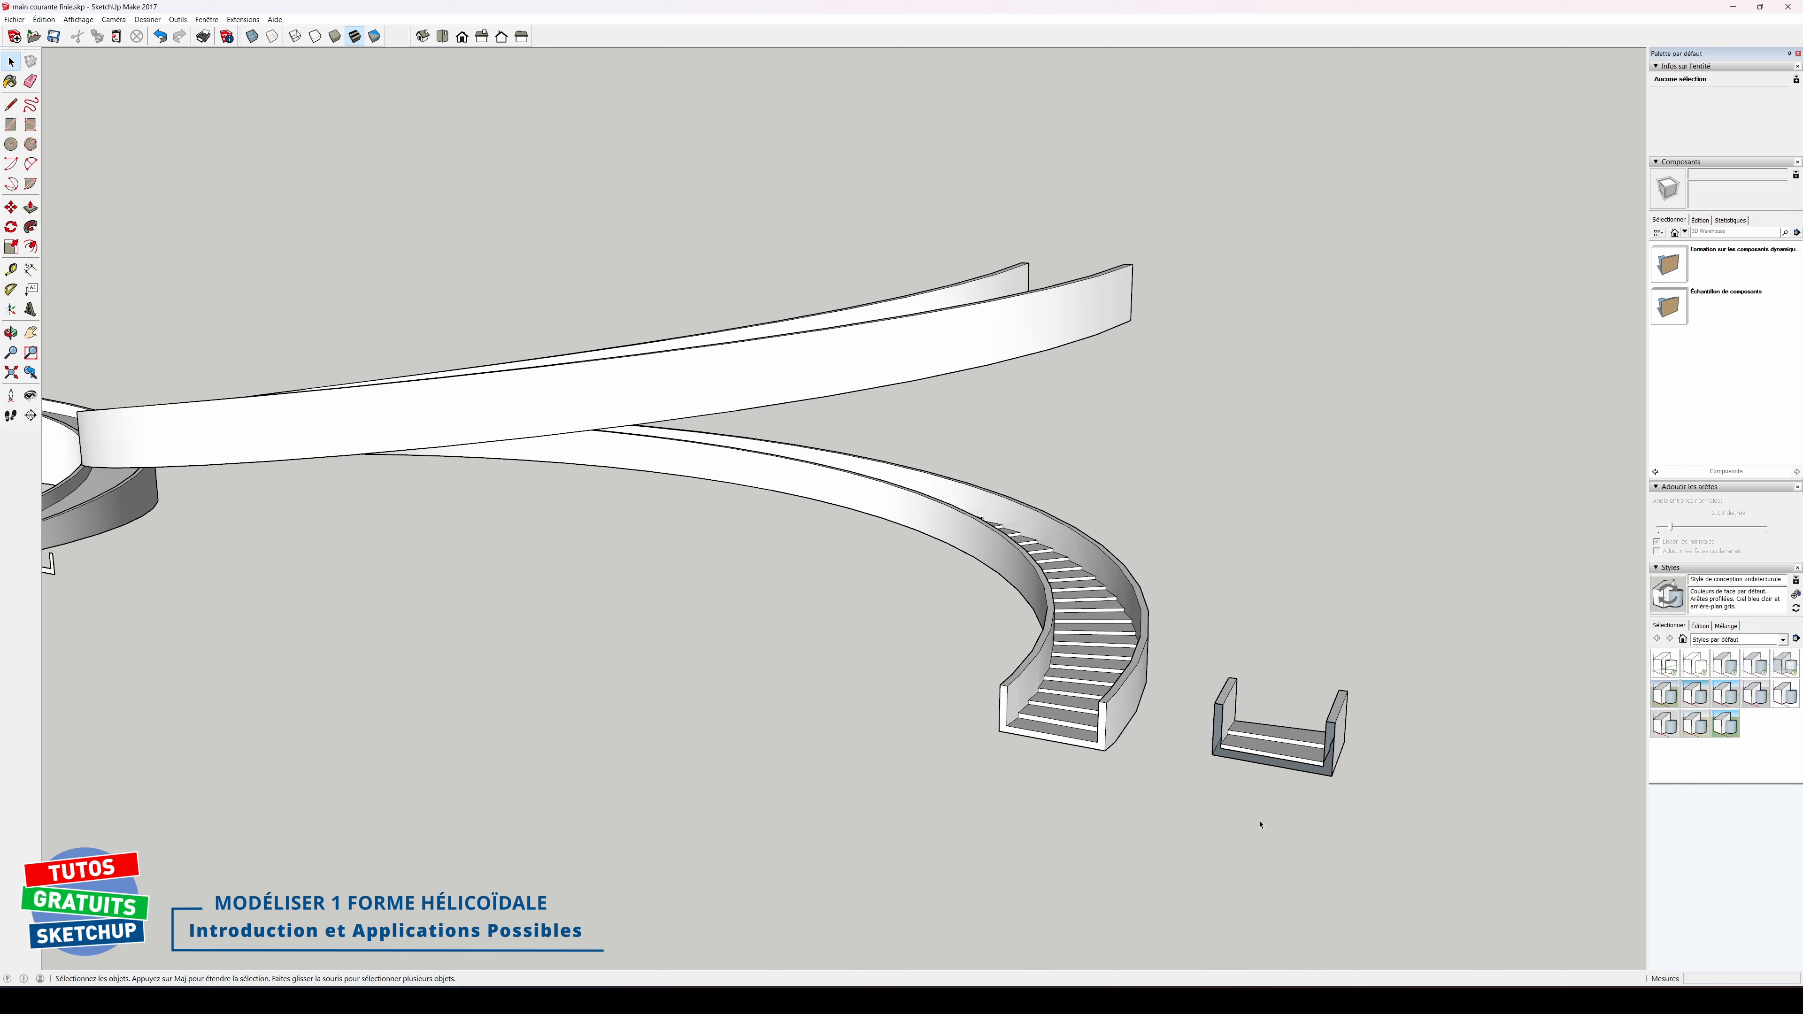
scroll(1260, 824, "up", 1)
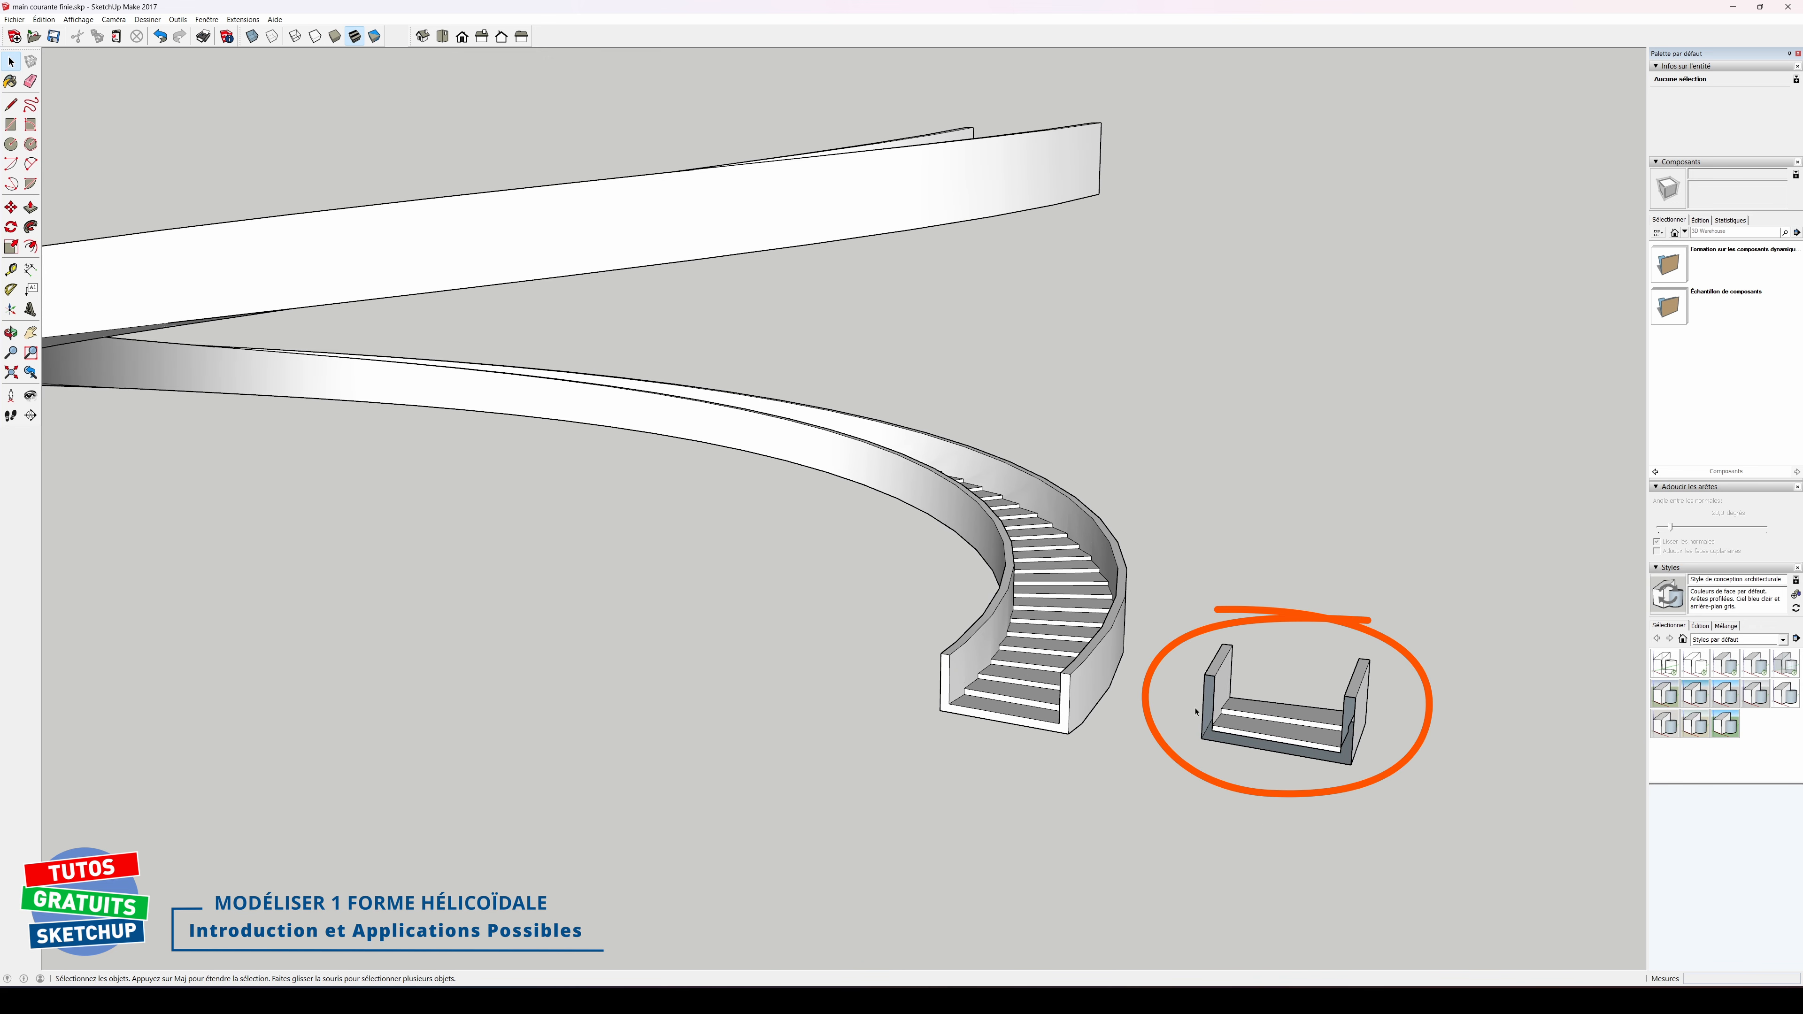
Step: Examine the helical ramp with blue handrails and the plain ramp, comparing each with its short source segment
scroll(1259, 765, "down", 3)
middle_click_drag(1401, 740, 509, 659, "shift")
middle_click_drag(1271, 831, 1007, 709, "shift")
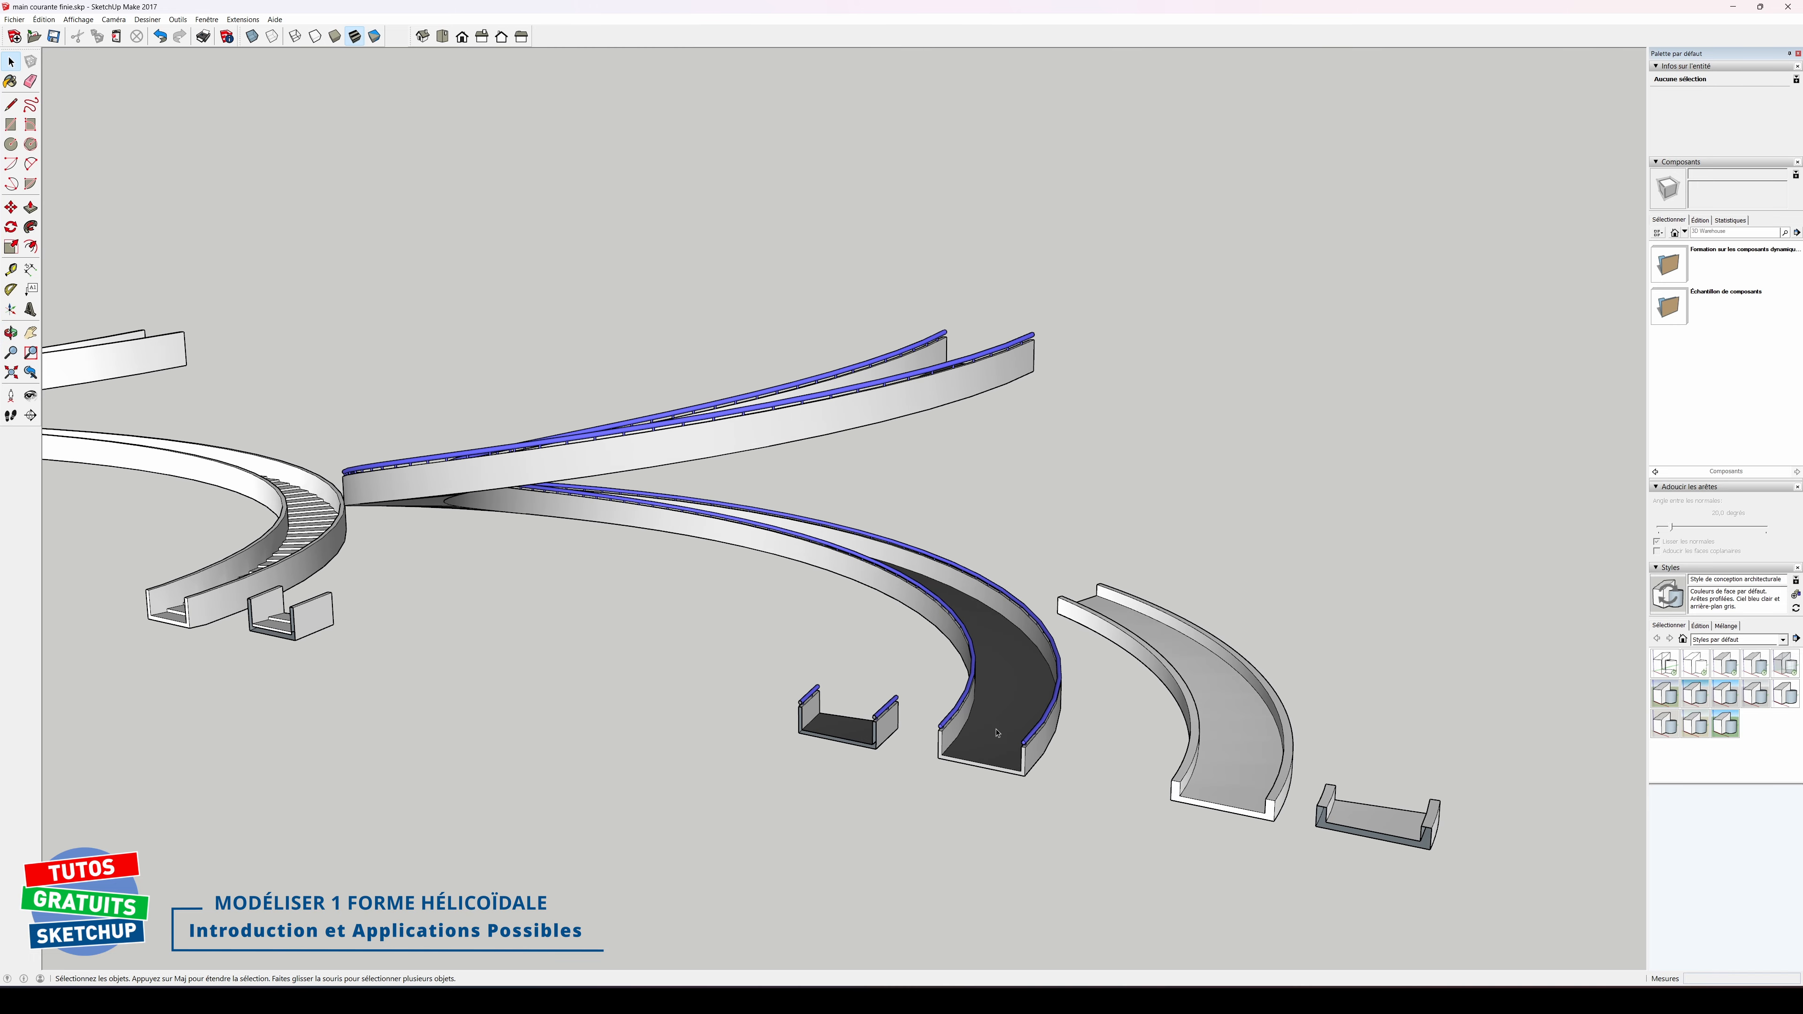
scroll(997, 732, "up", 4)
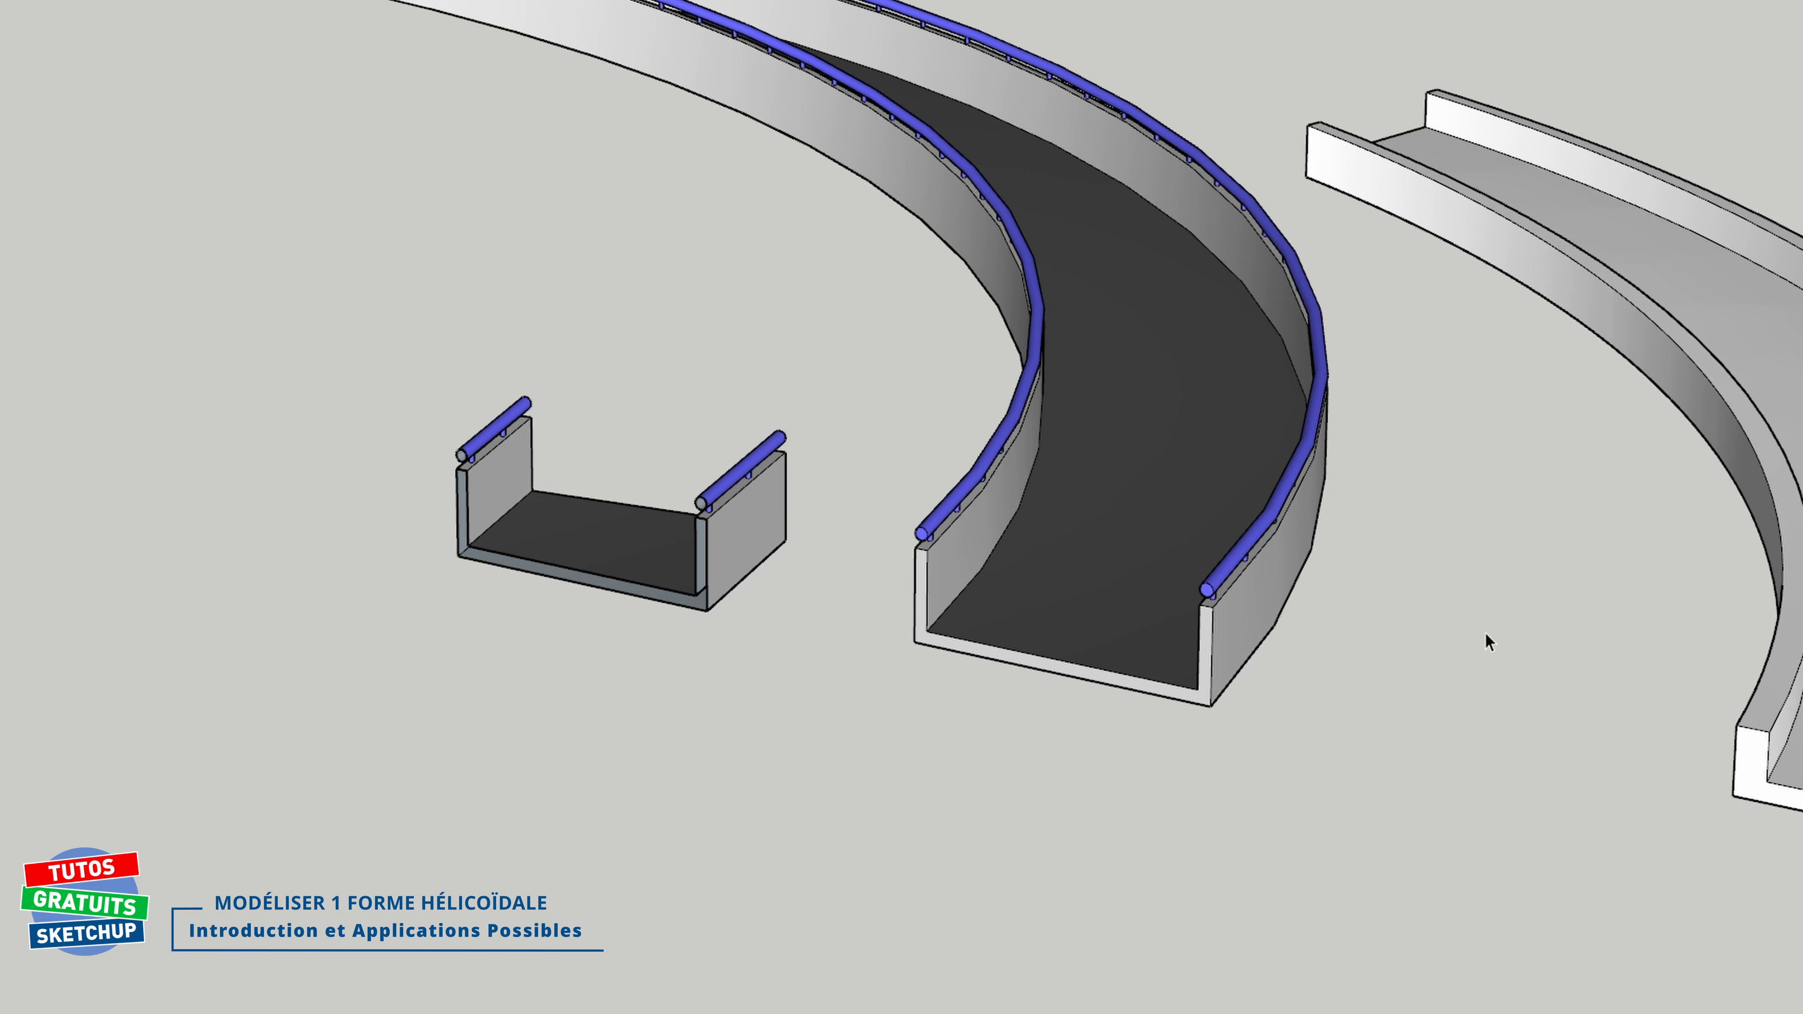
middle_click_drag(1448, 687, 816, 508)
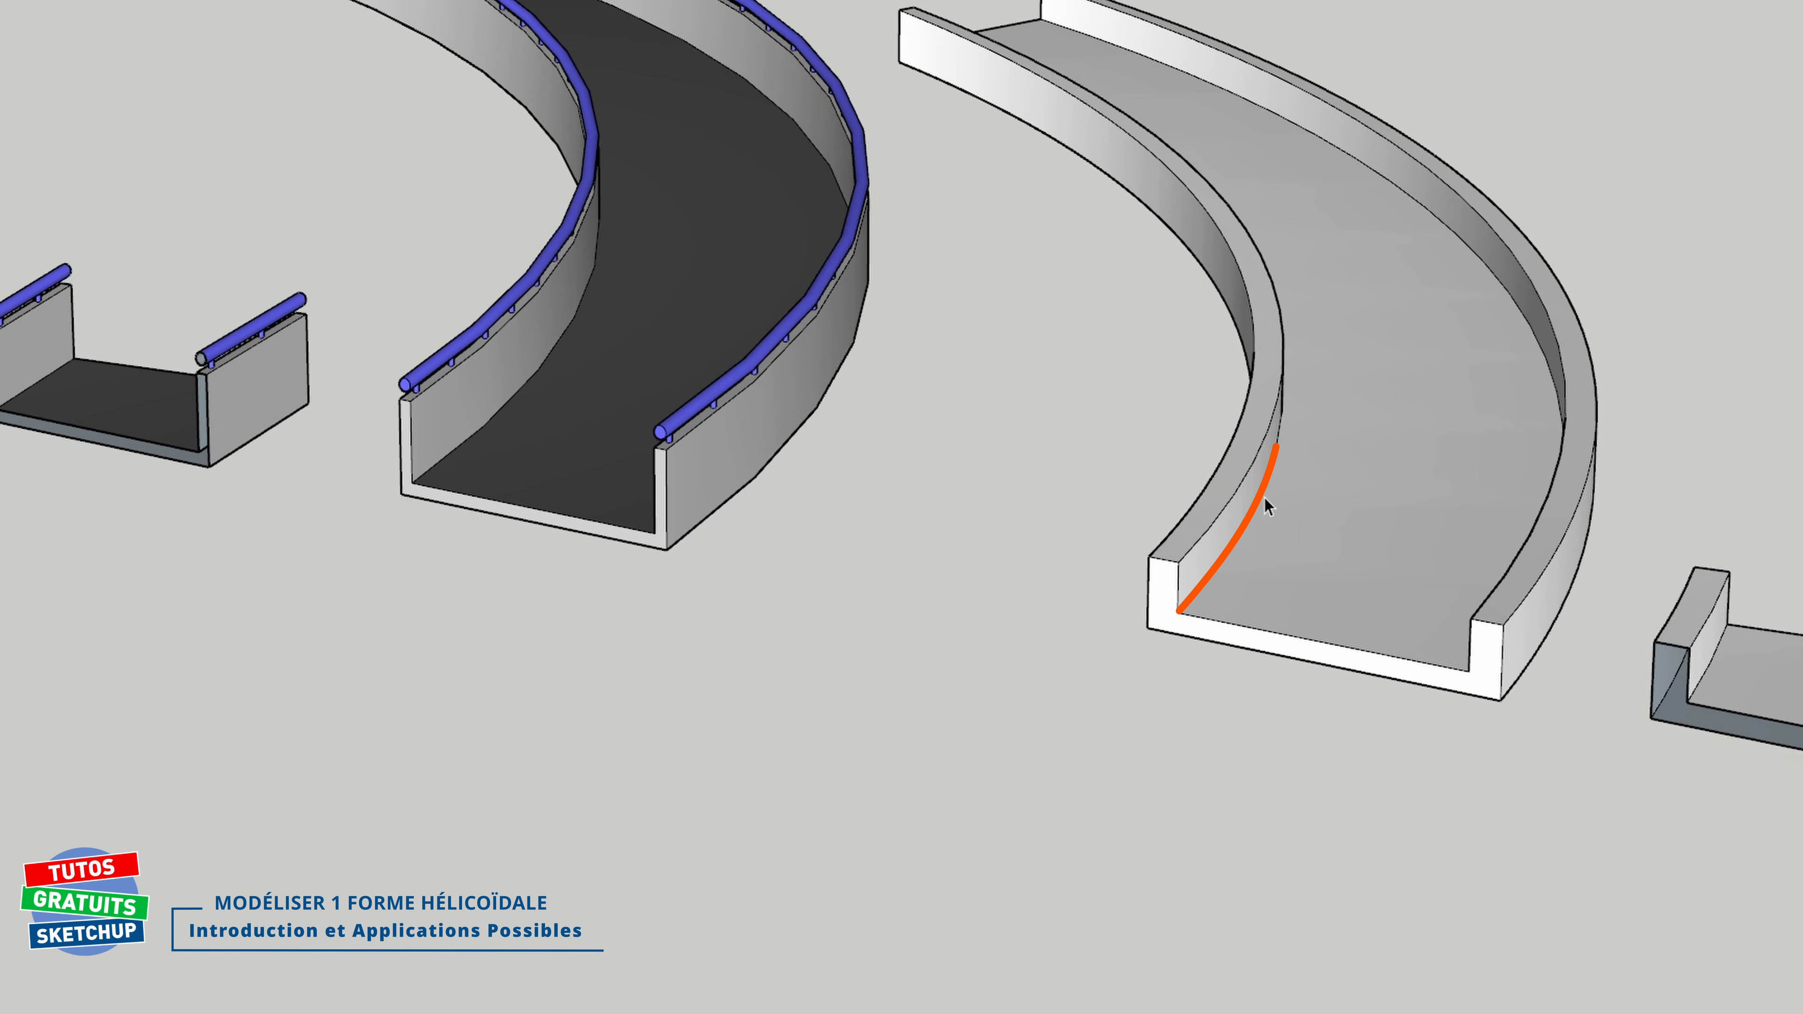
middle_click_drag(978, 789, 908, 819)
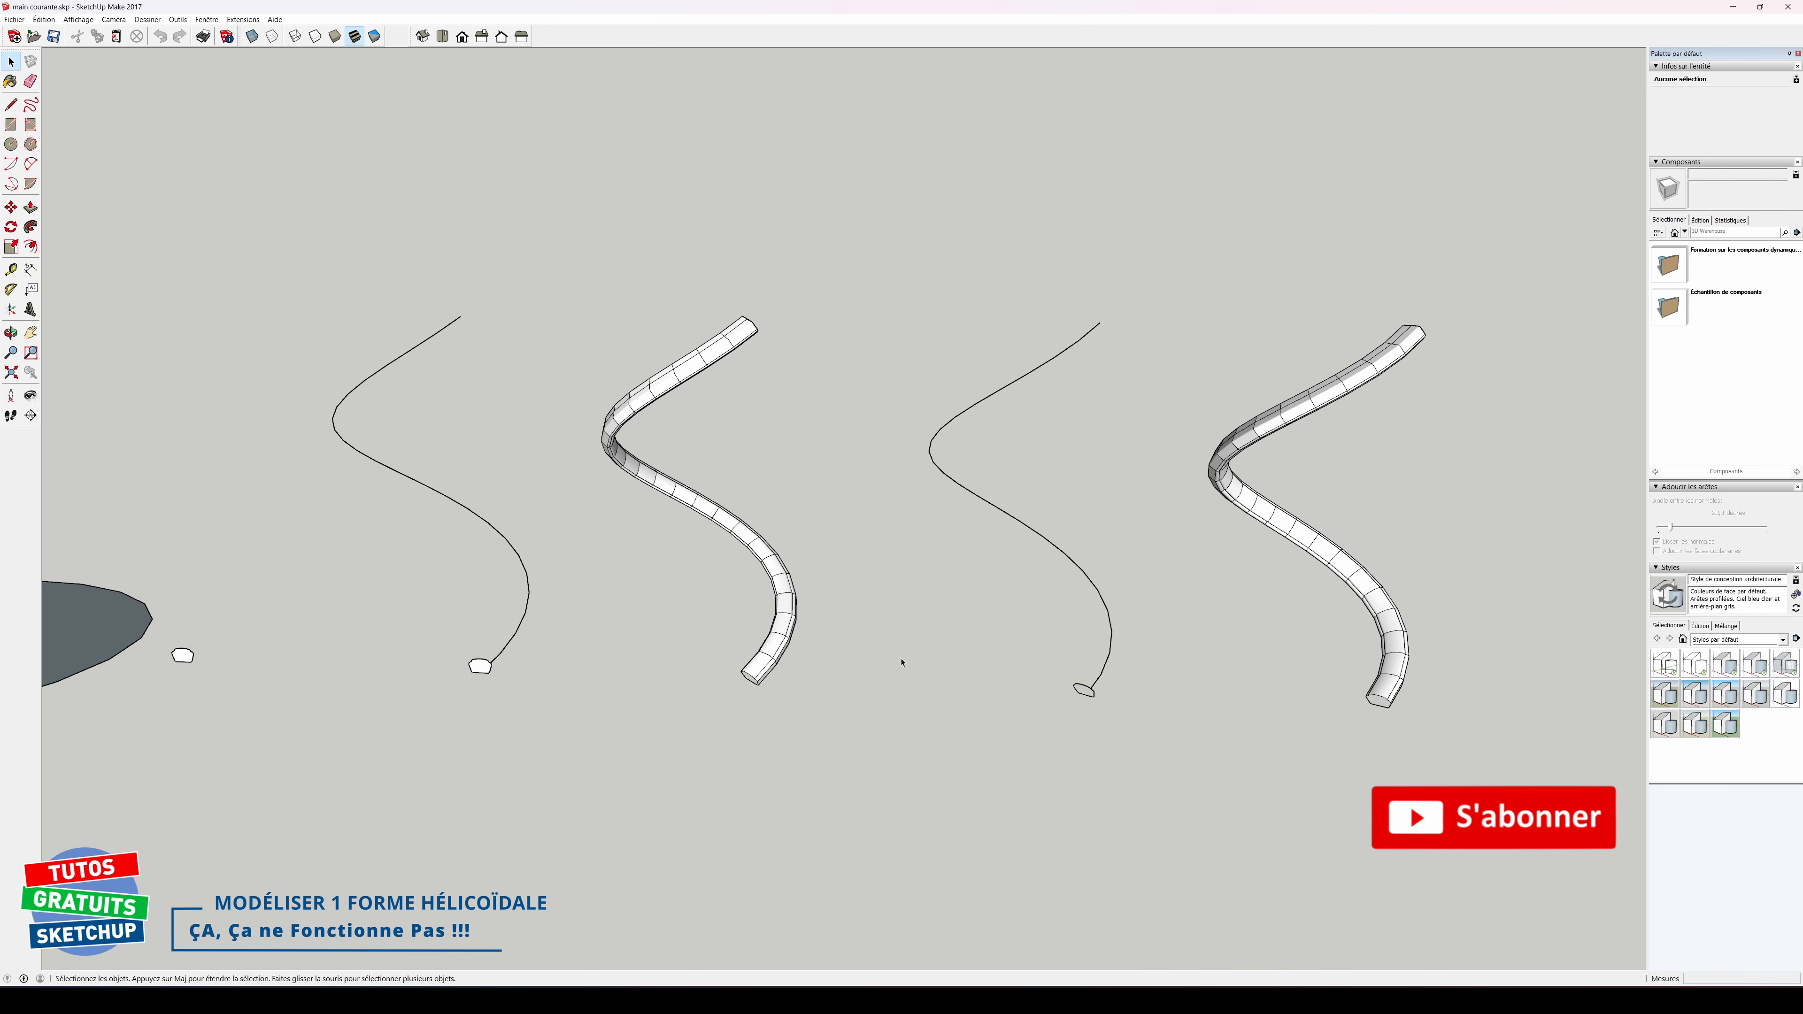
Step: Inspect the helix paths with their start profiles and the swept handrails, comparing the orientation of their end sections
scroll(484, 672, "up", 5)
middle_click_drag(509, 680, 627, 857, "shift")
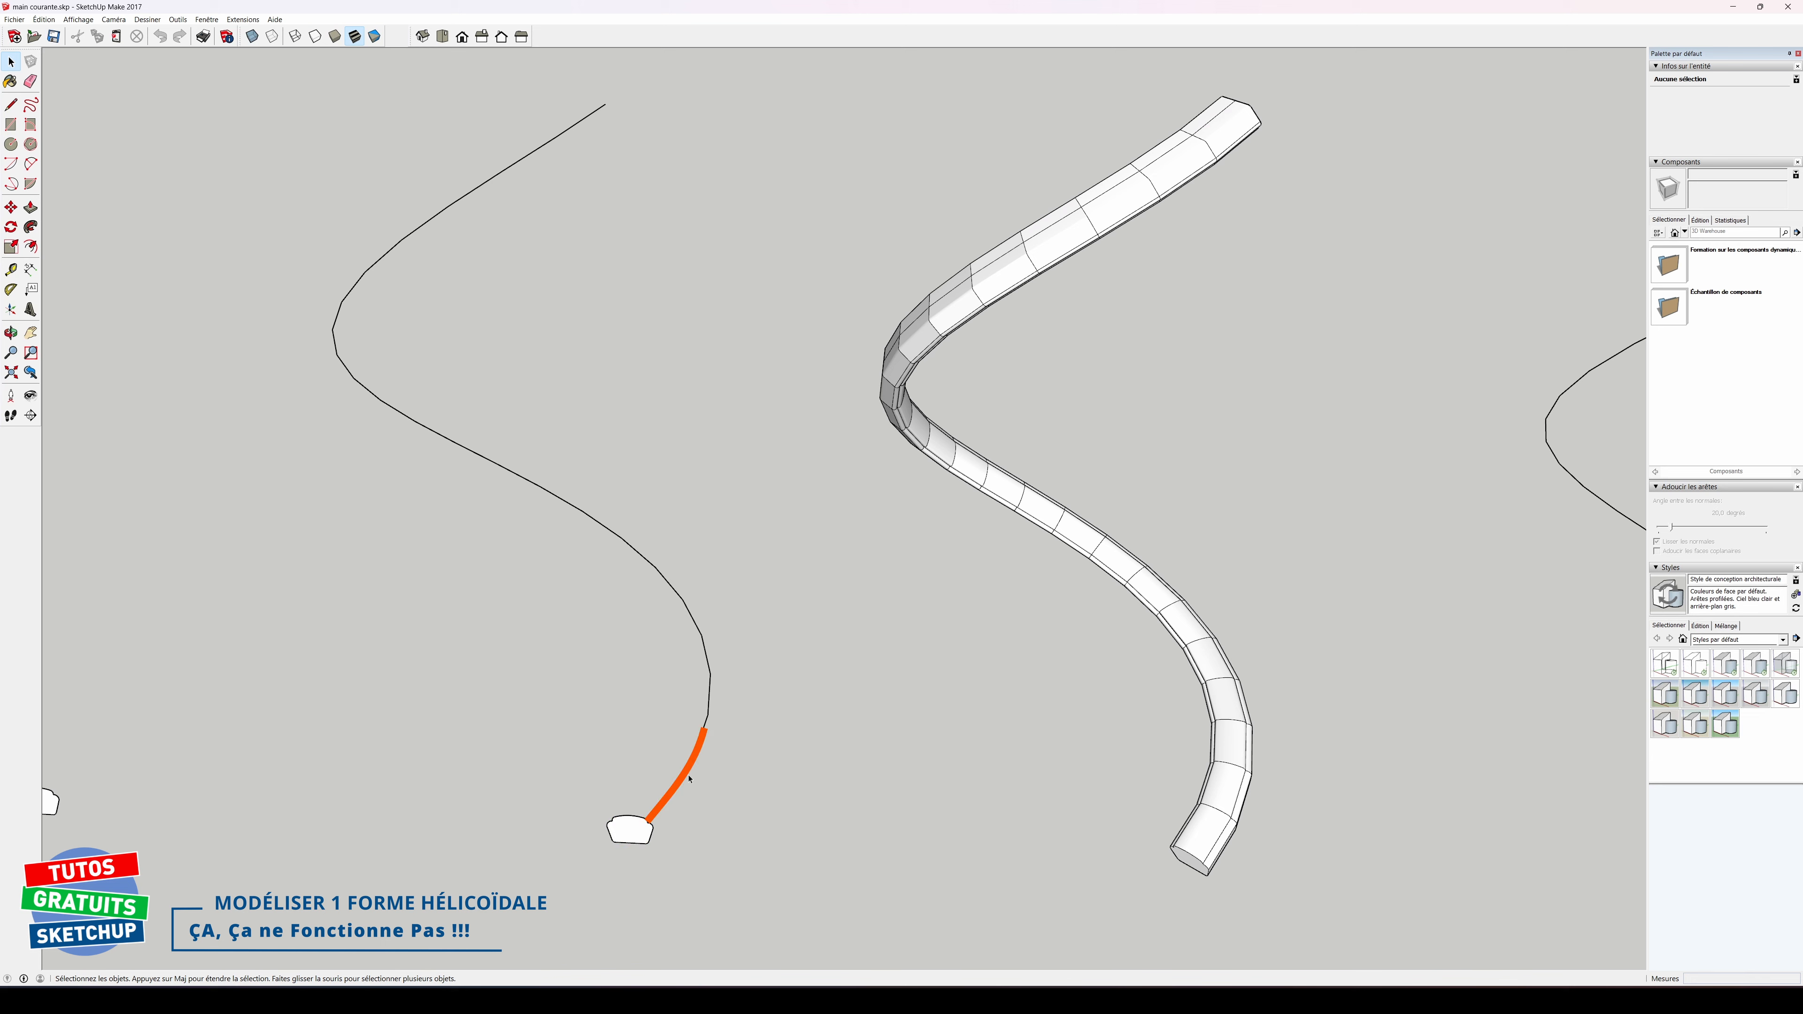
middle_click_drag(1148, 581, 1119, 748)
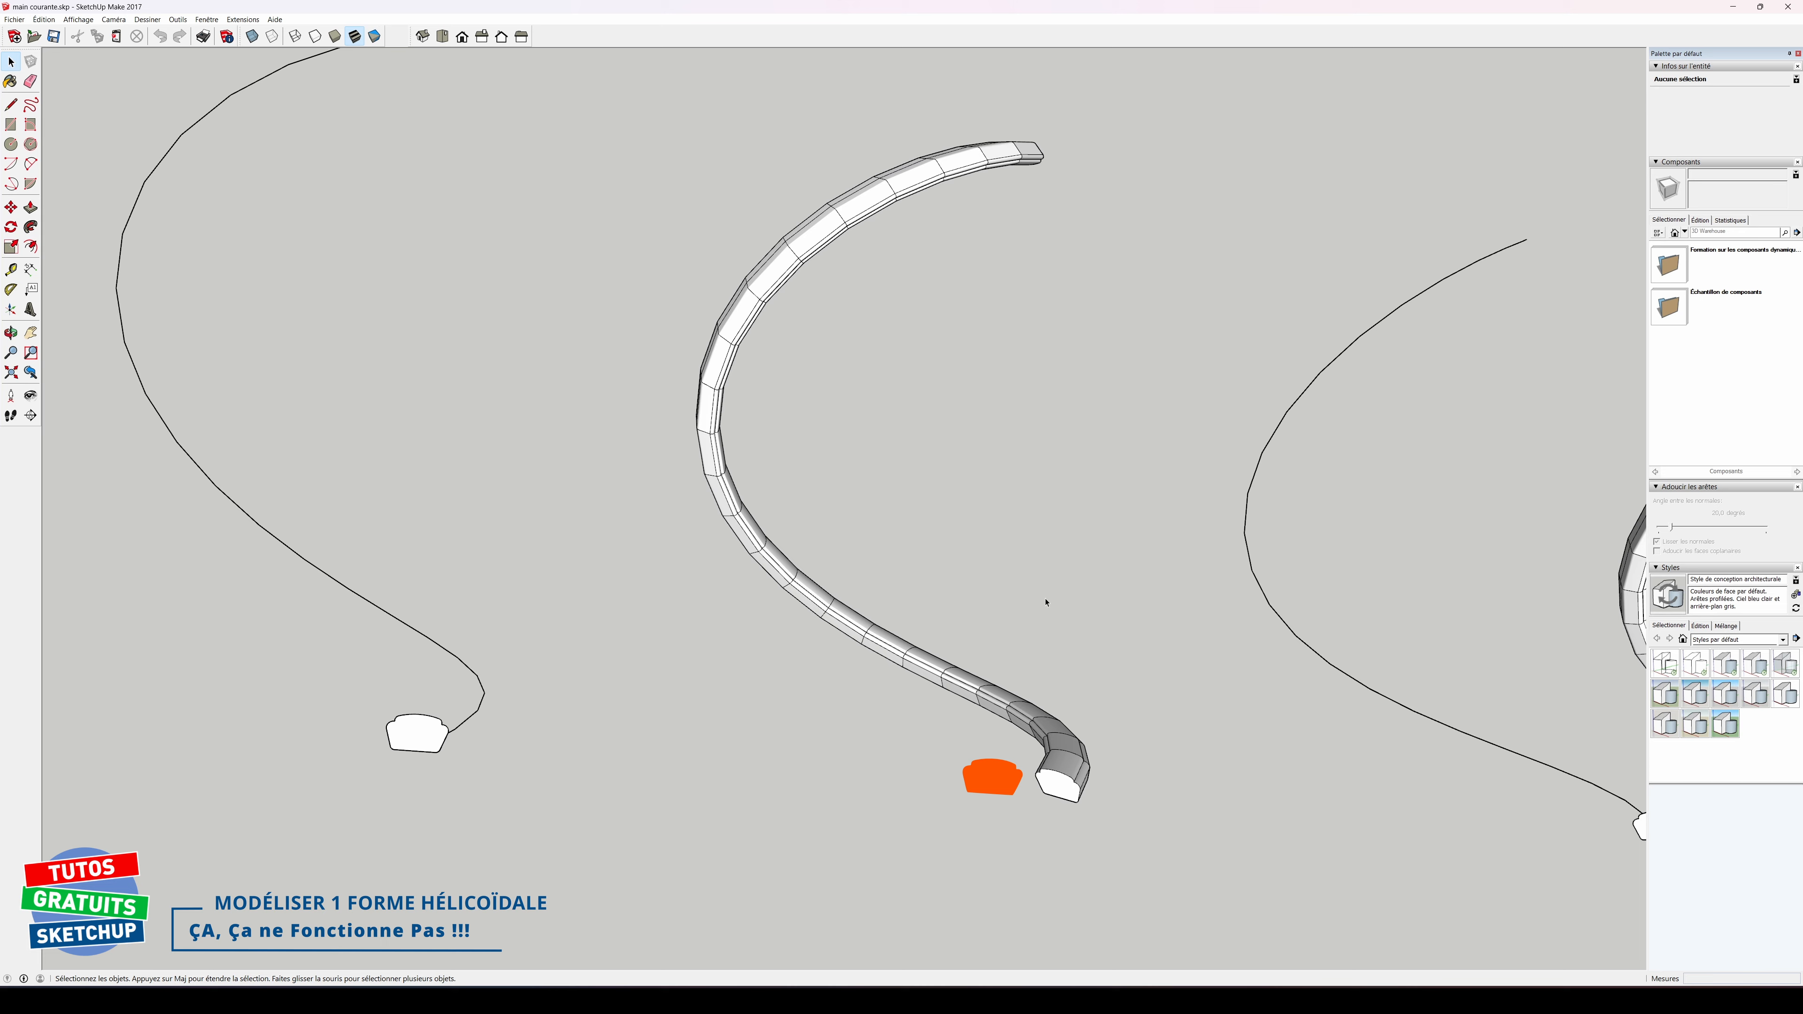
middle_click_drag(1050, 523, 434, 747)
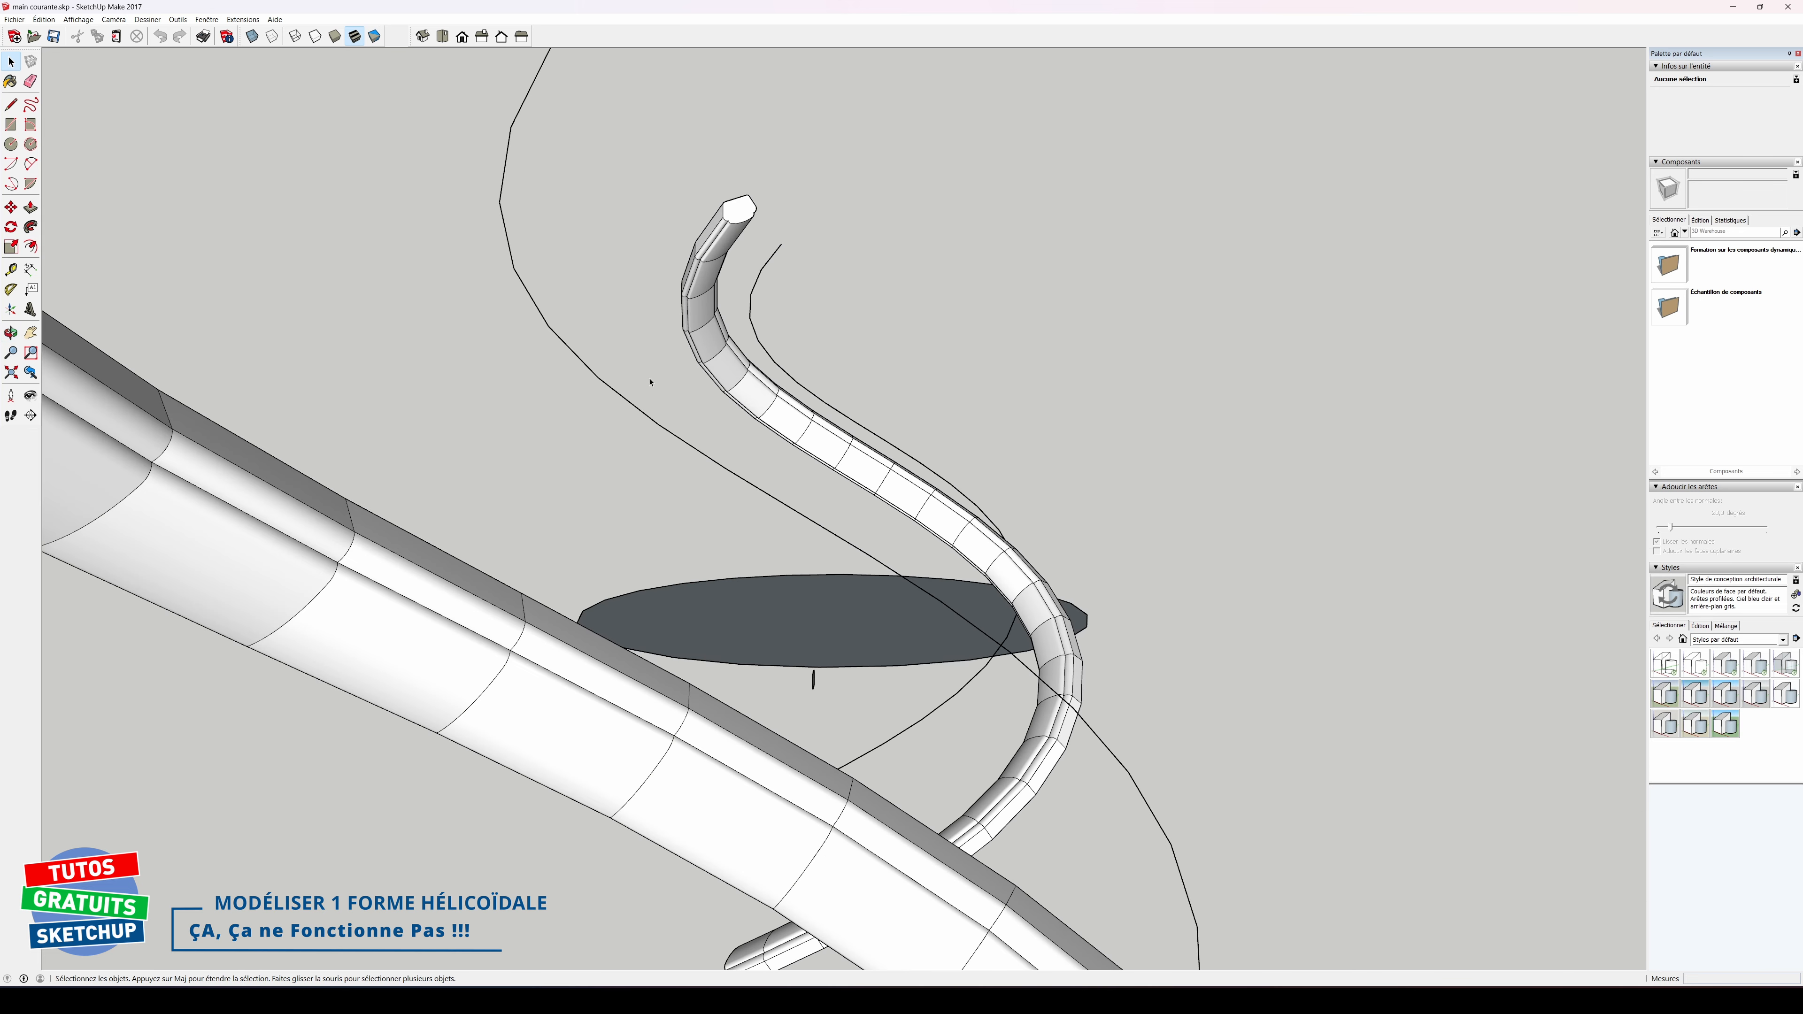
middle_click_drag(624, 682, 1157, 657)
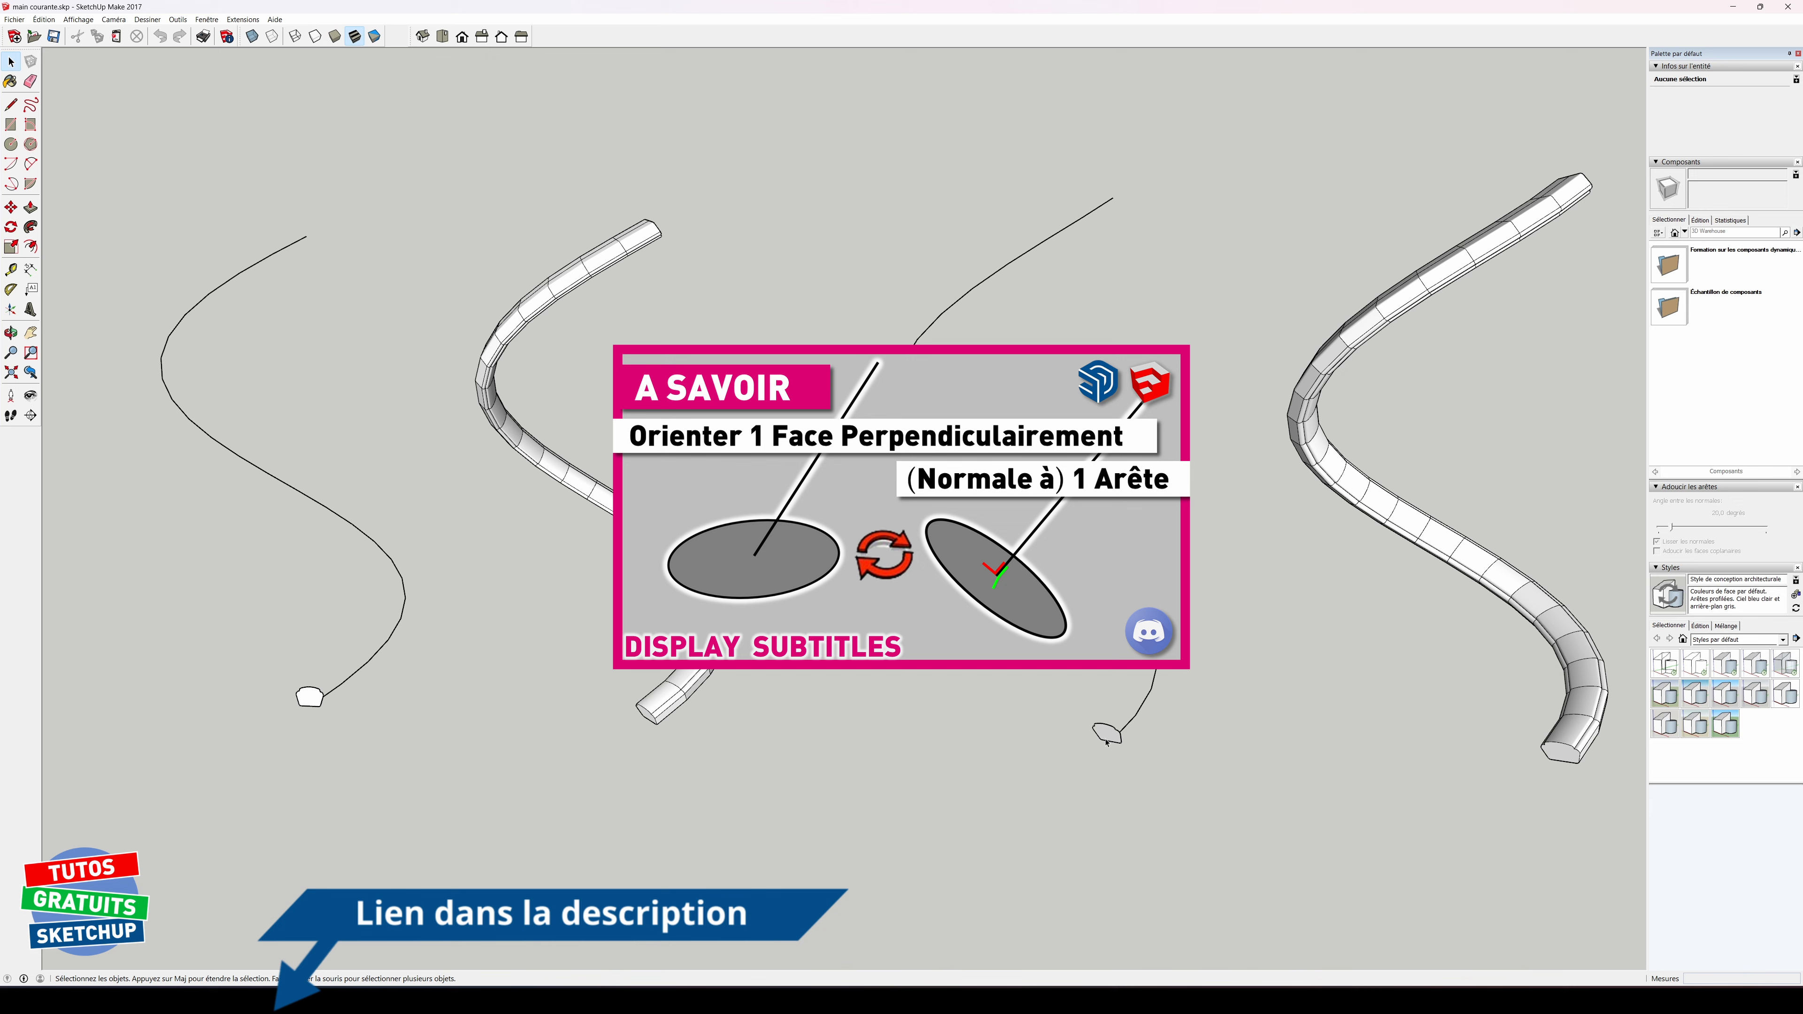
middle_click_drag(1264, 716, 1267, 568)
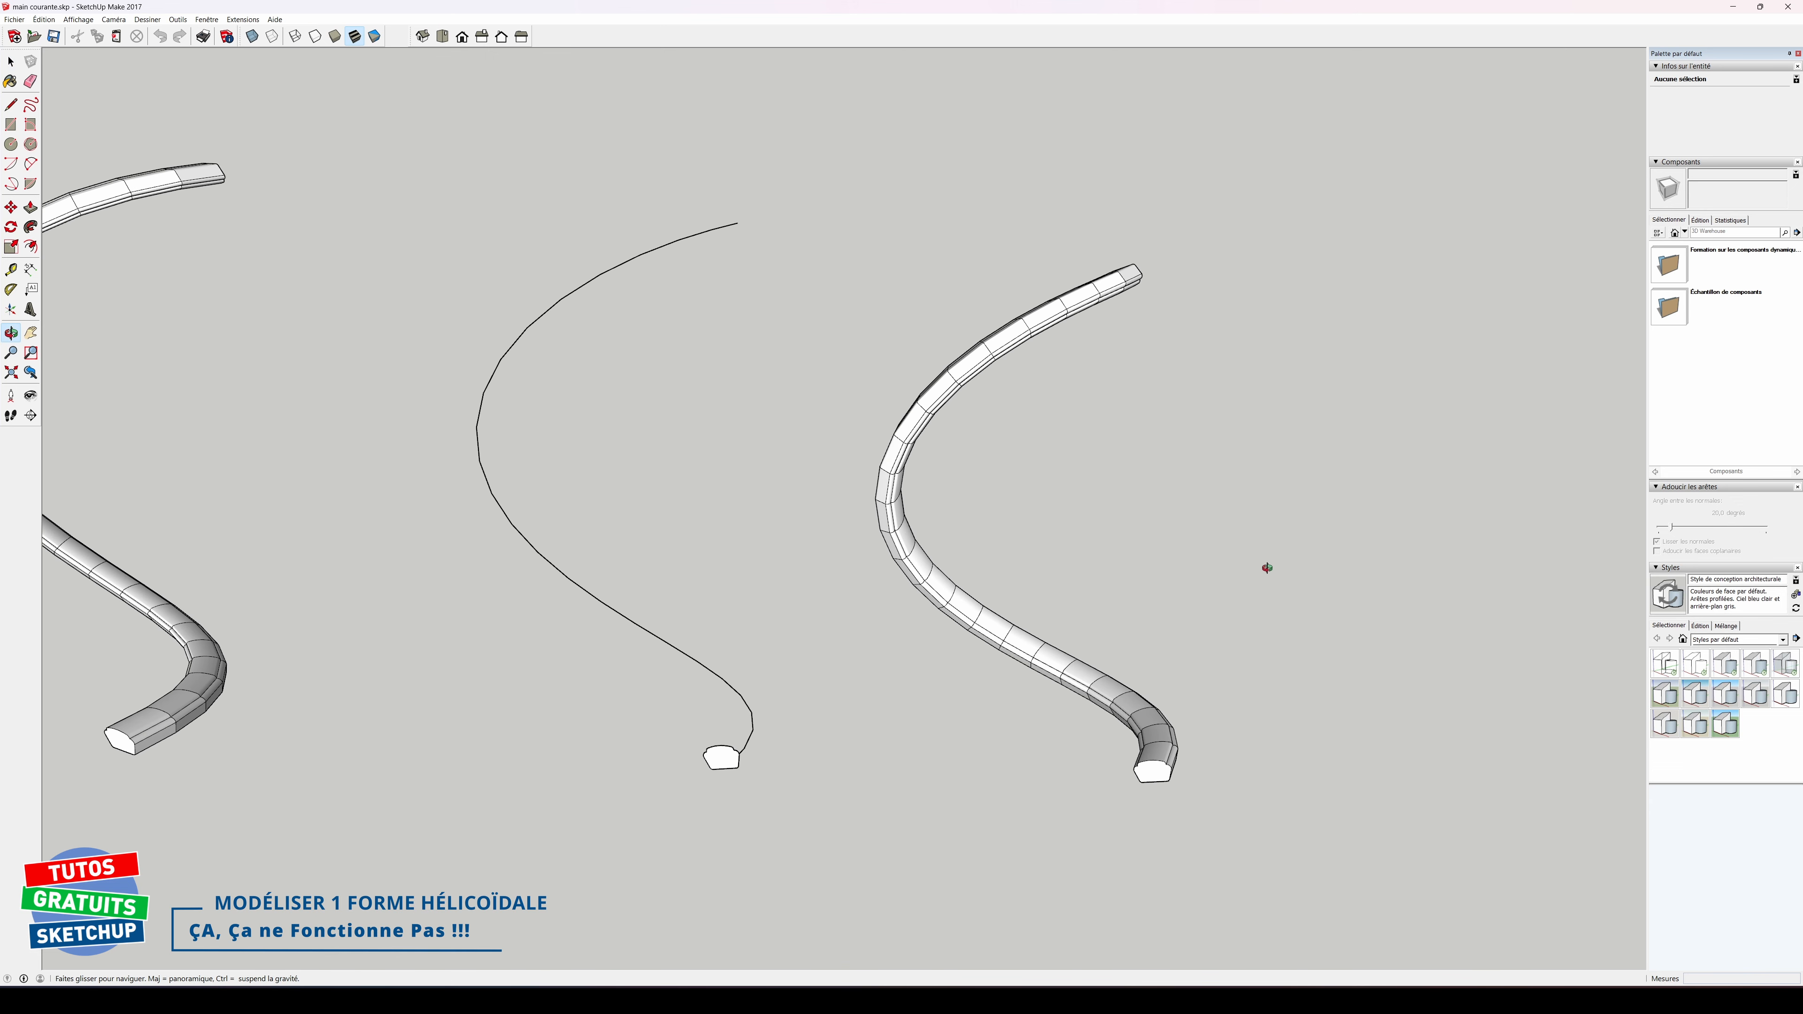
Step: Delete the test helix paths, profiles and swept handrails, keeping only the circle and the original profile beside it
middle_click_drag(1147, 779, 750, 320)
middle_click_drag(627, 460, 547, 331)
left_click_drag(403, 291, 1287, 693)
key("Delete")
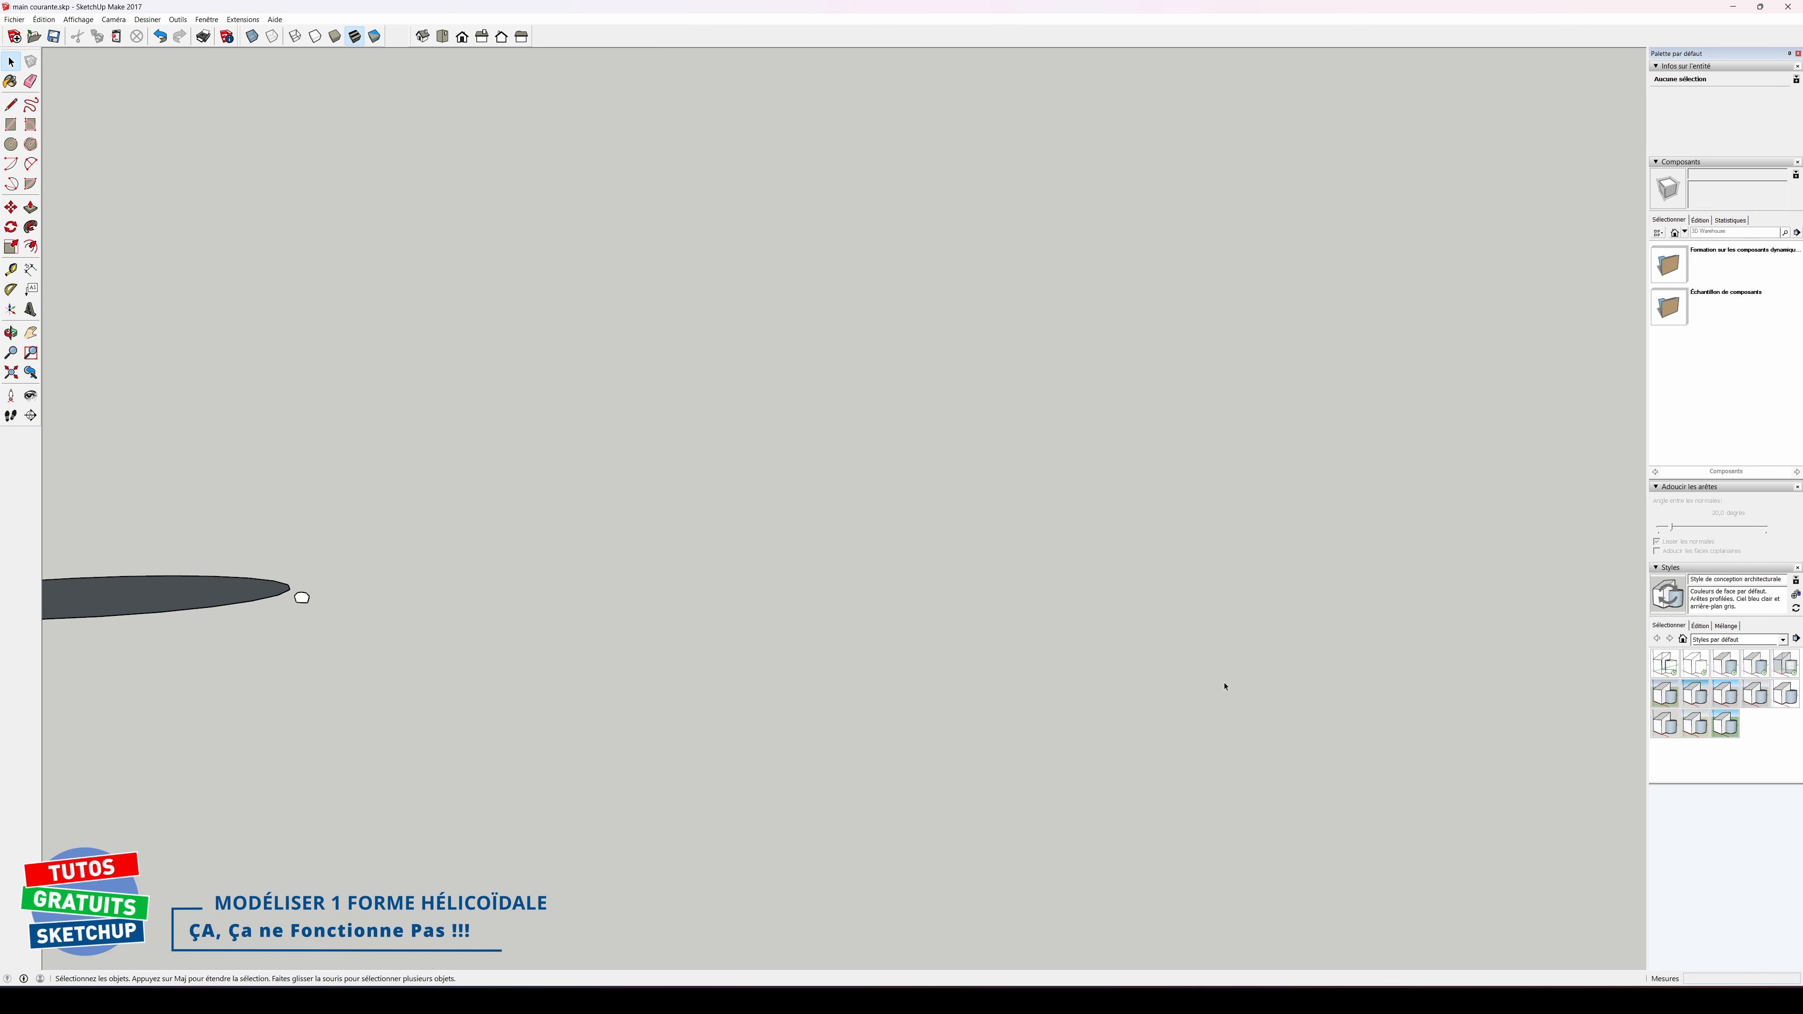
middle_click_drag(632, 657, 997, 680)
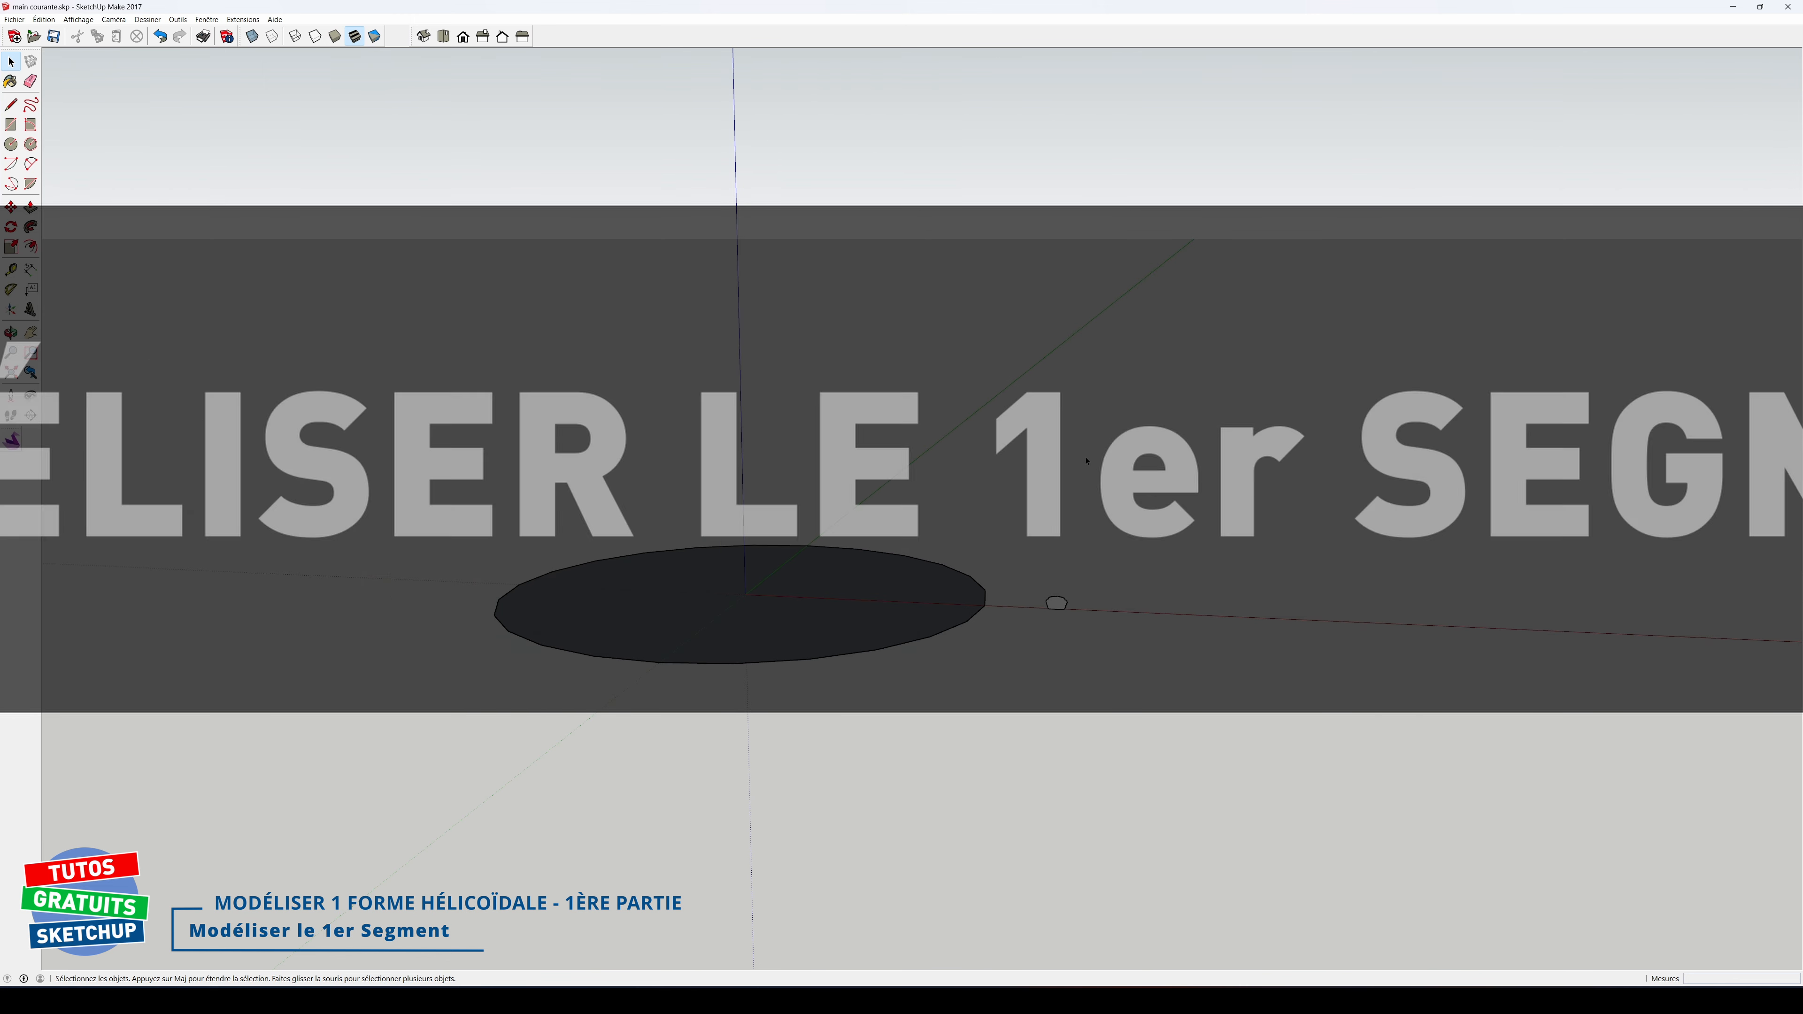
Step: Rotate the circle about its centre so that the midpoint of one of its segments lies on the red axis
middle_click_drag(1083, 461, 1029, 515)
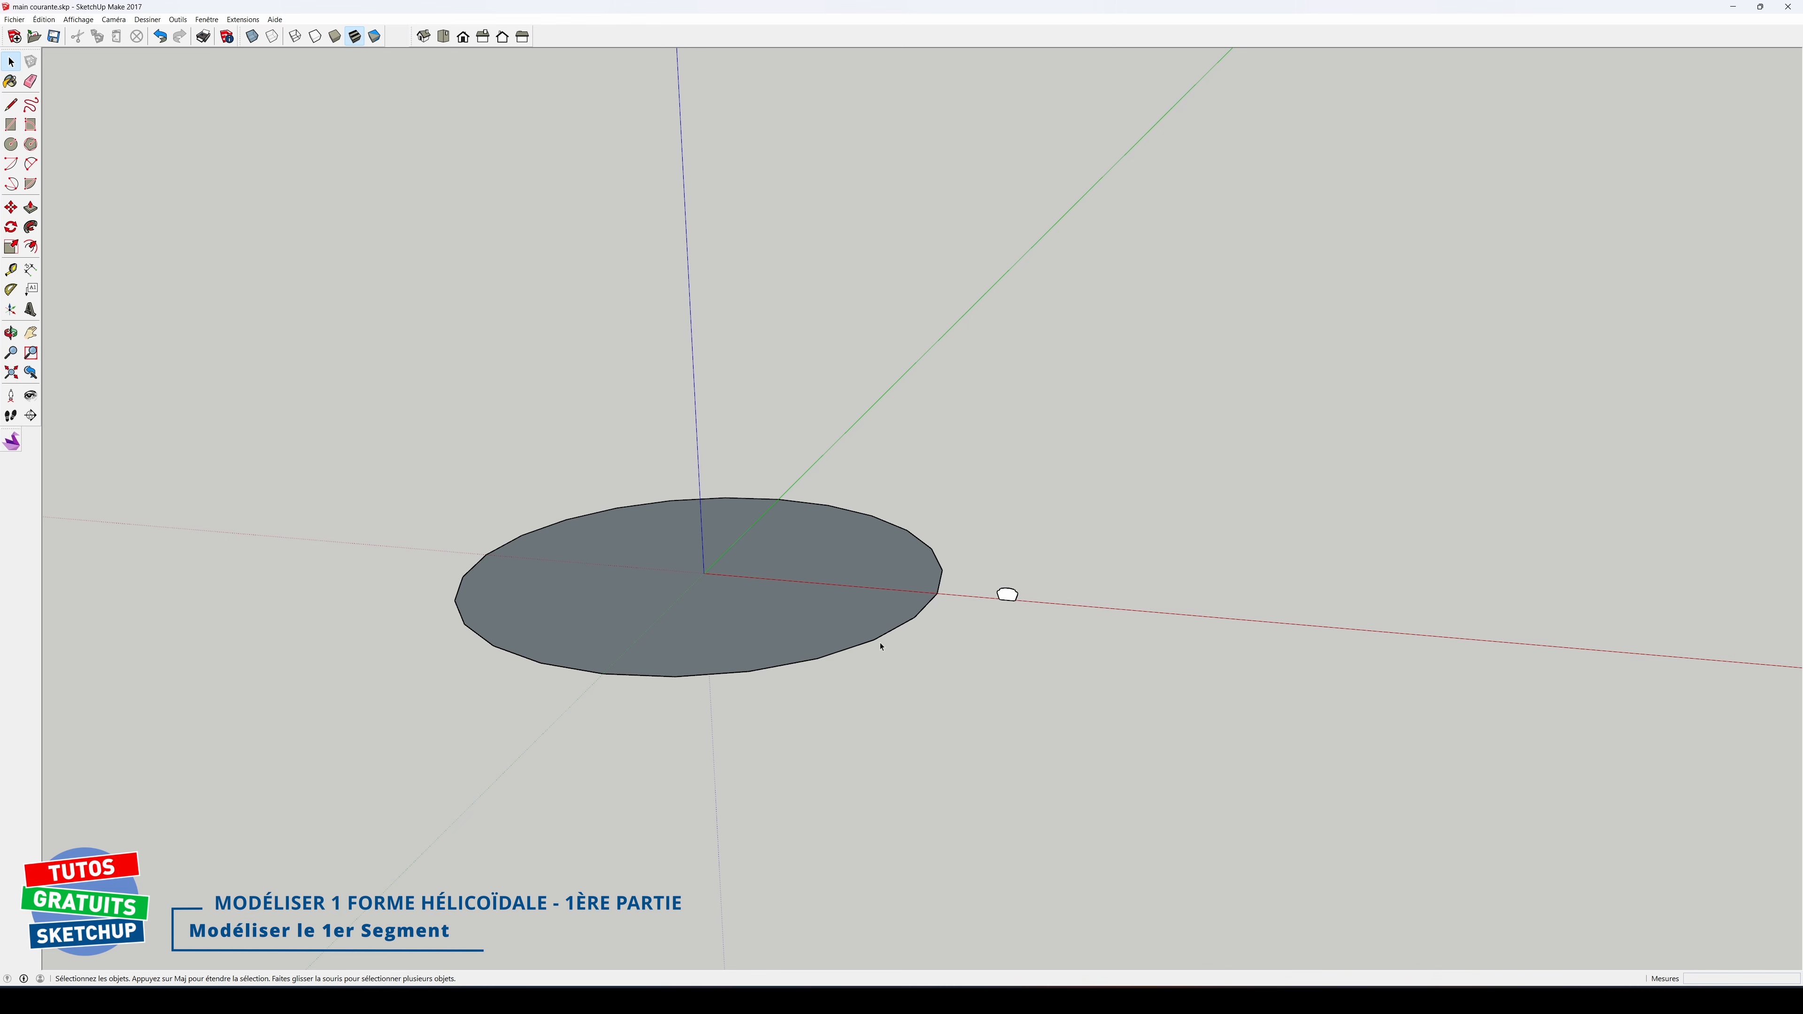
middle_click_drag(905, 478, 816, 604)
scroll(852, 571, "up", 2)
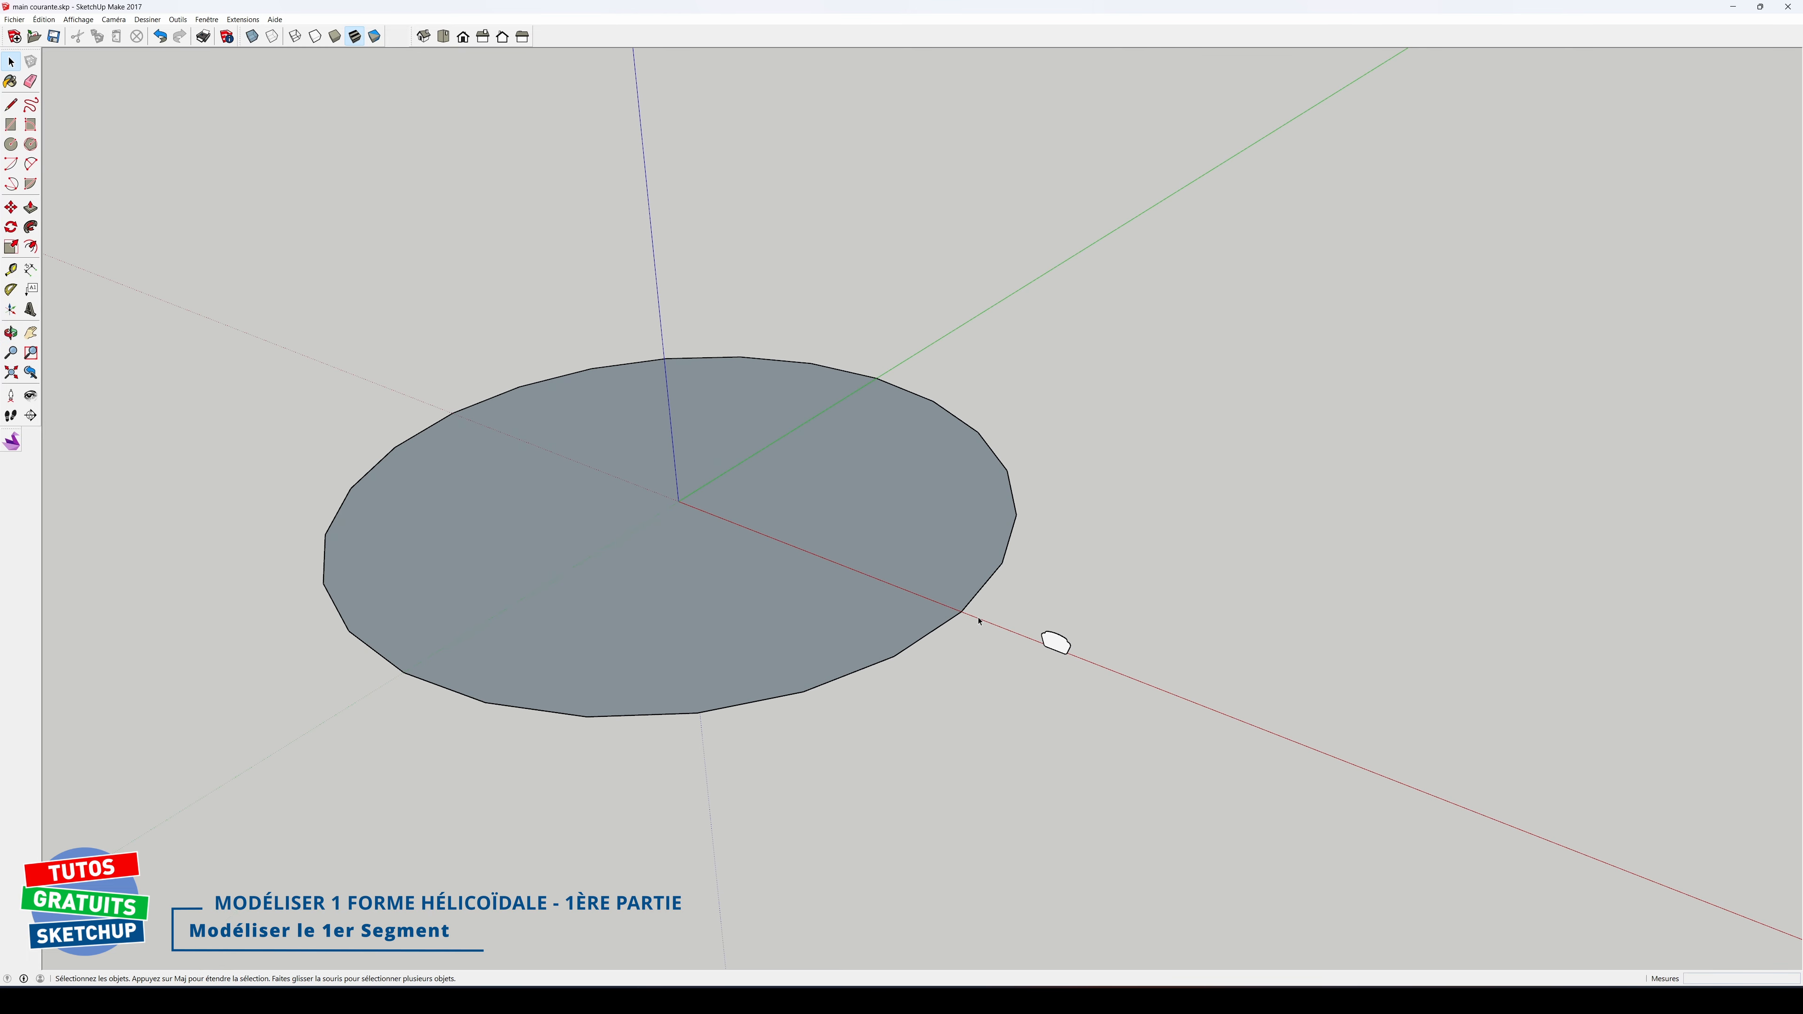
double_click(887, 541)
key("q")
left_click(679, 501)
left_click(983, 600)
left_click(969, 664)
key("space")
left_click(993, 673)
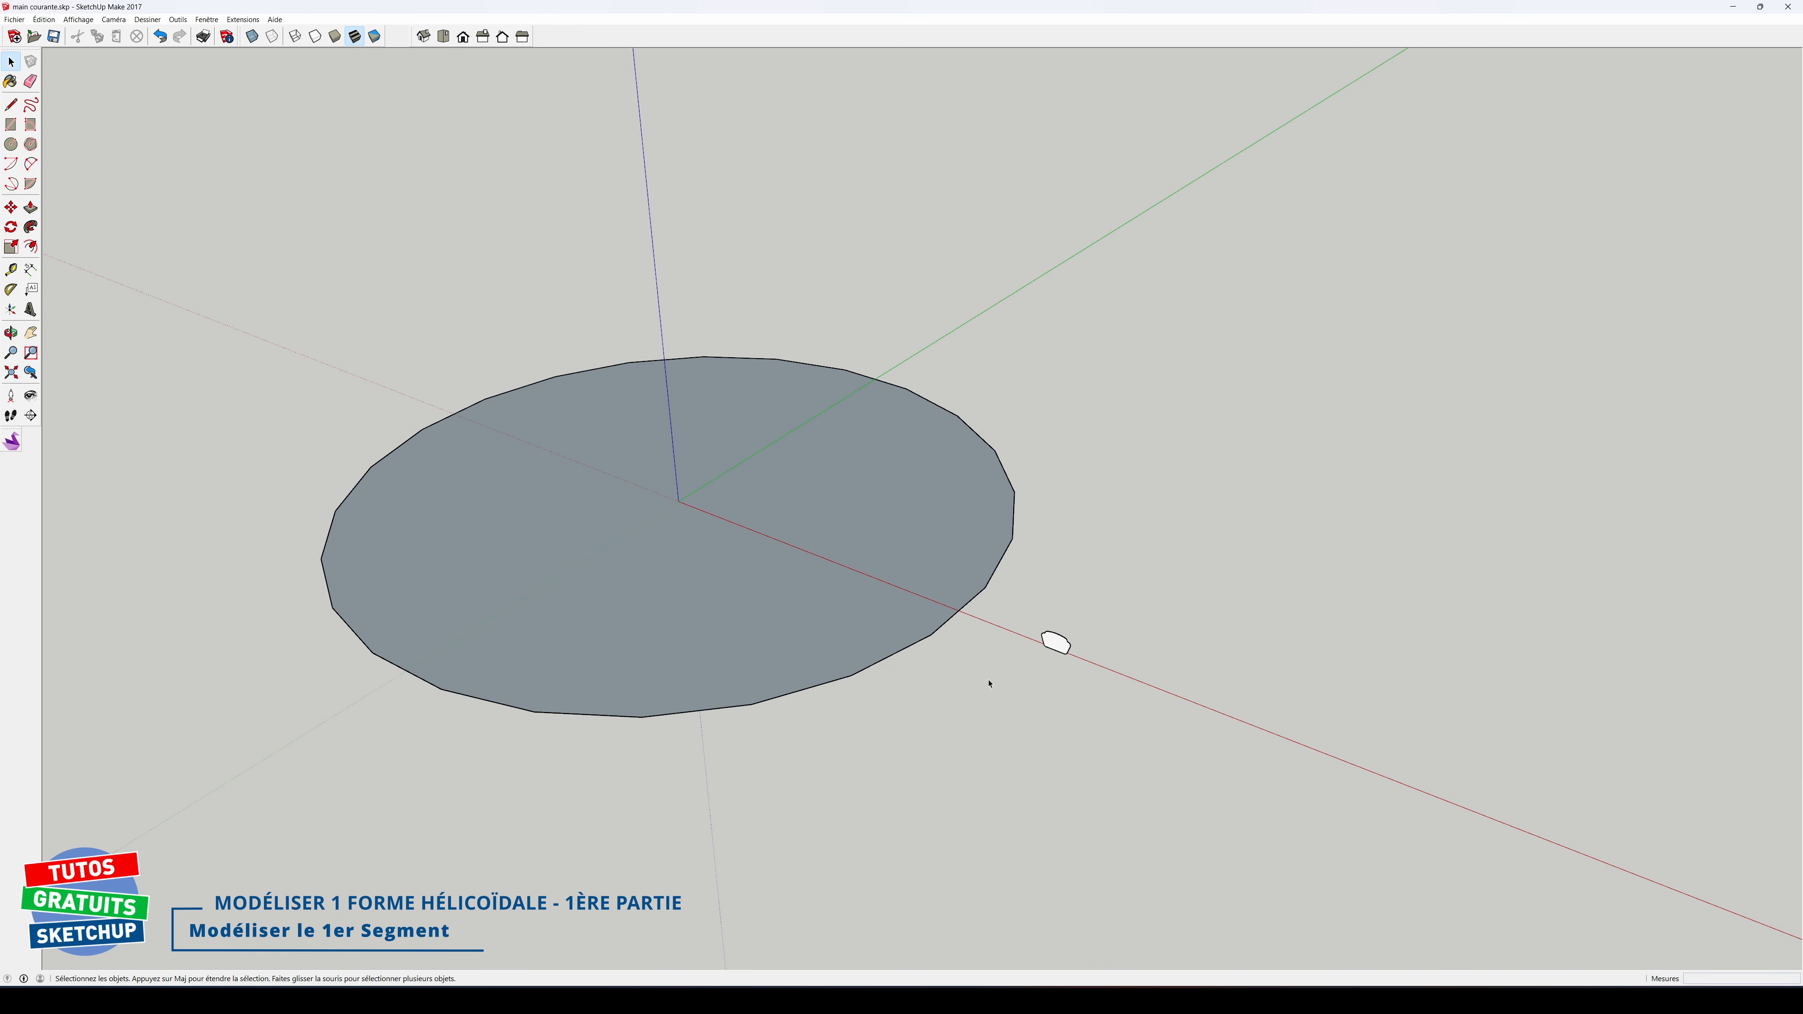
Step: Draw two radial lines from the circle's centre to both ends of the segment crossed by the red axis
middle_click_drag(970, 684, 835, 719)
key("l")
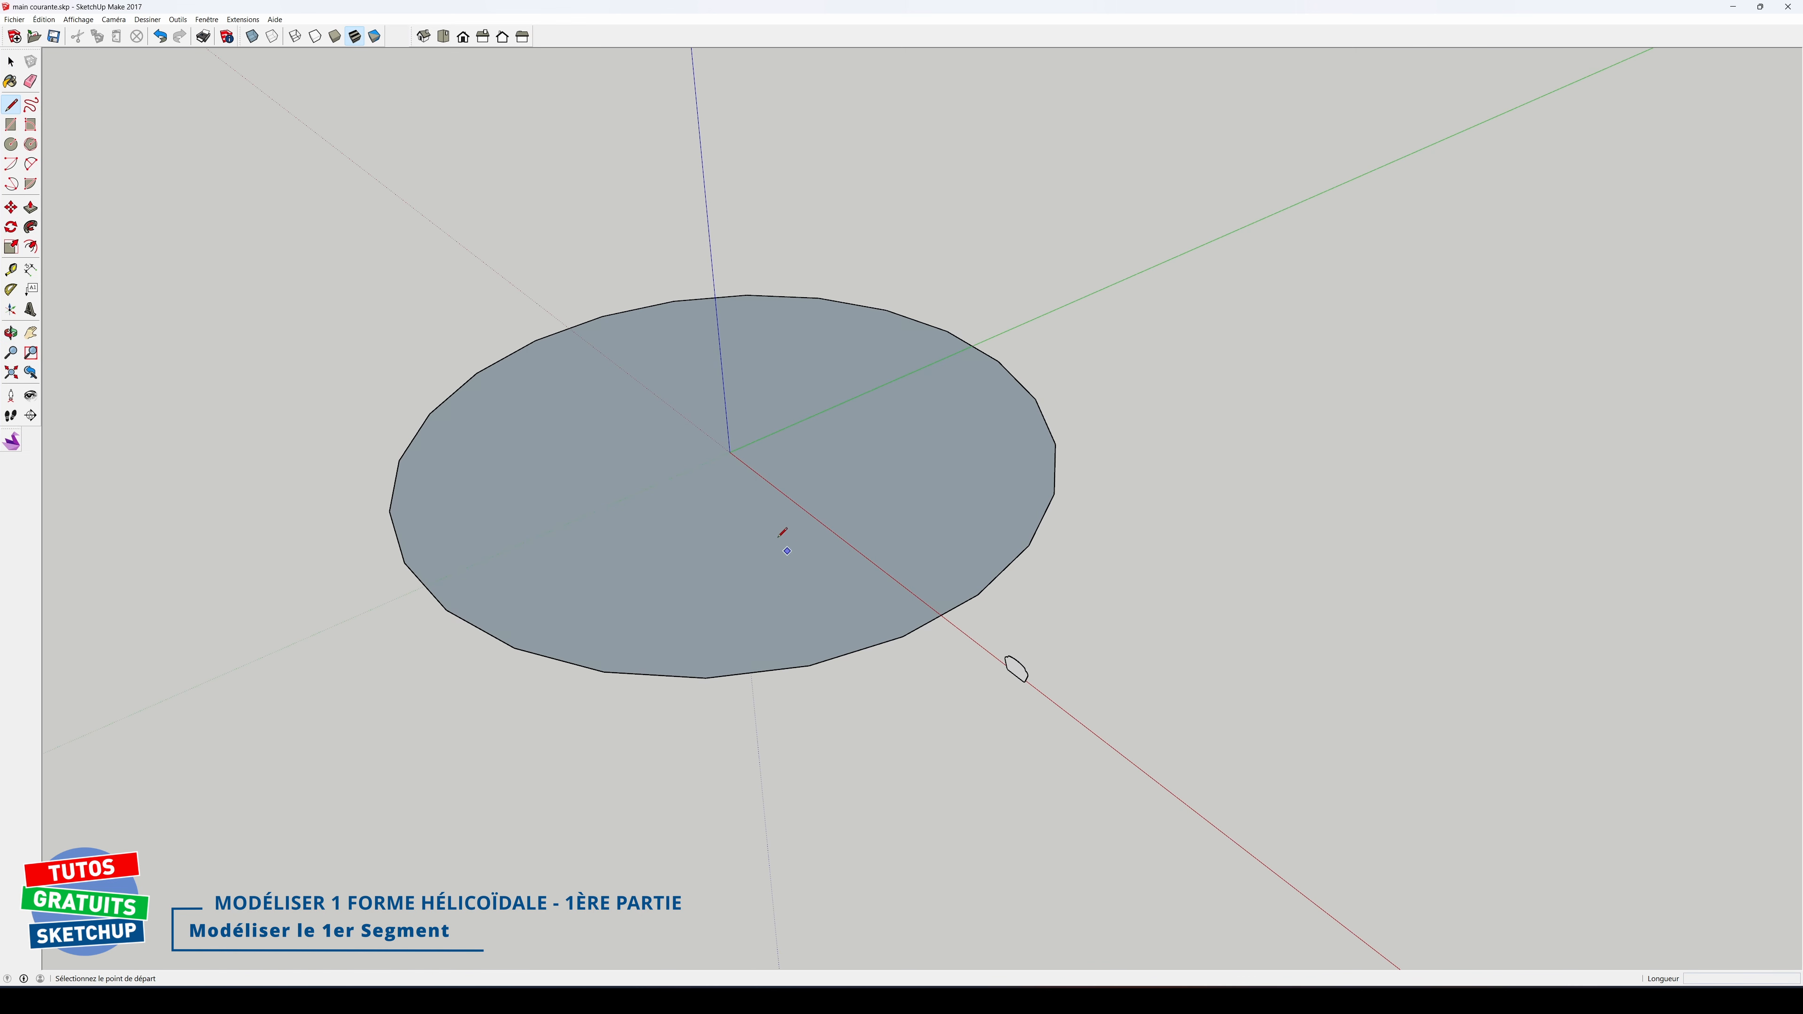
left_click(729, 451)
left_click(903, 636)
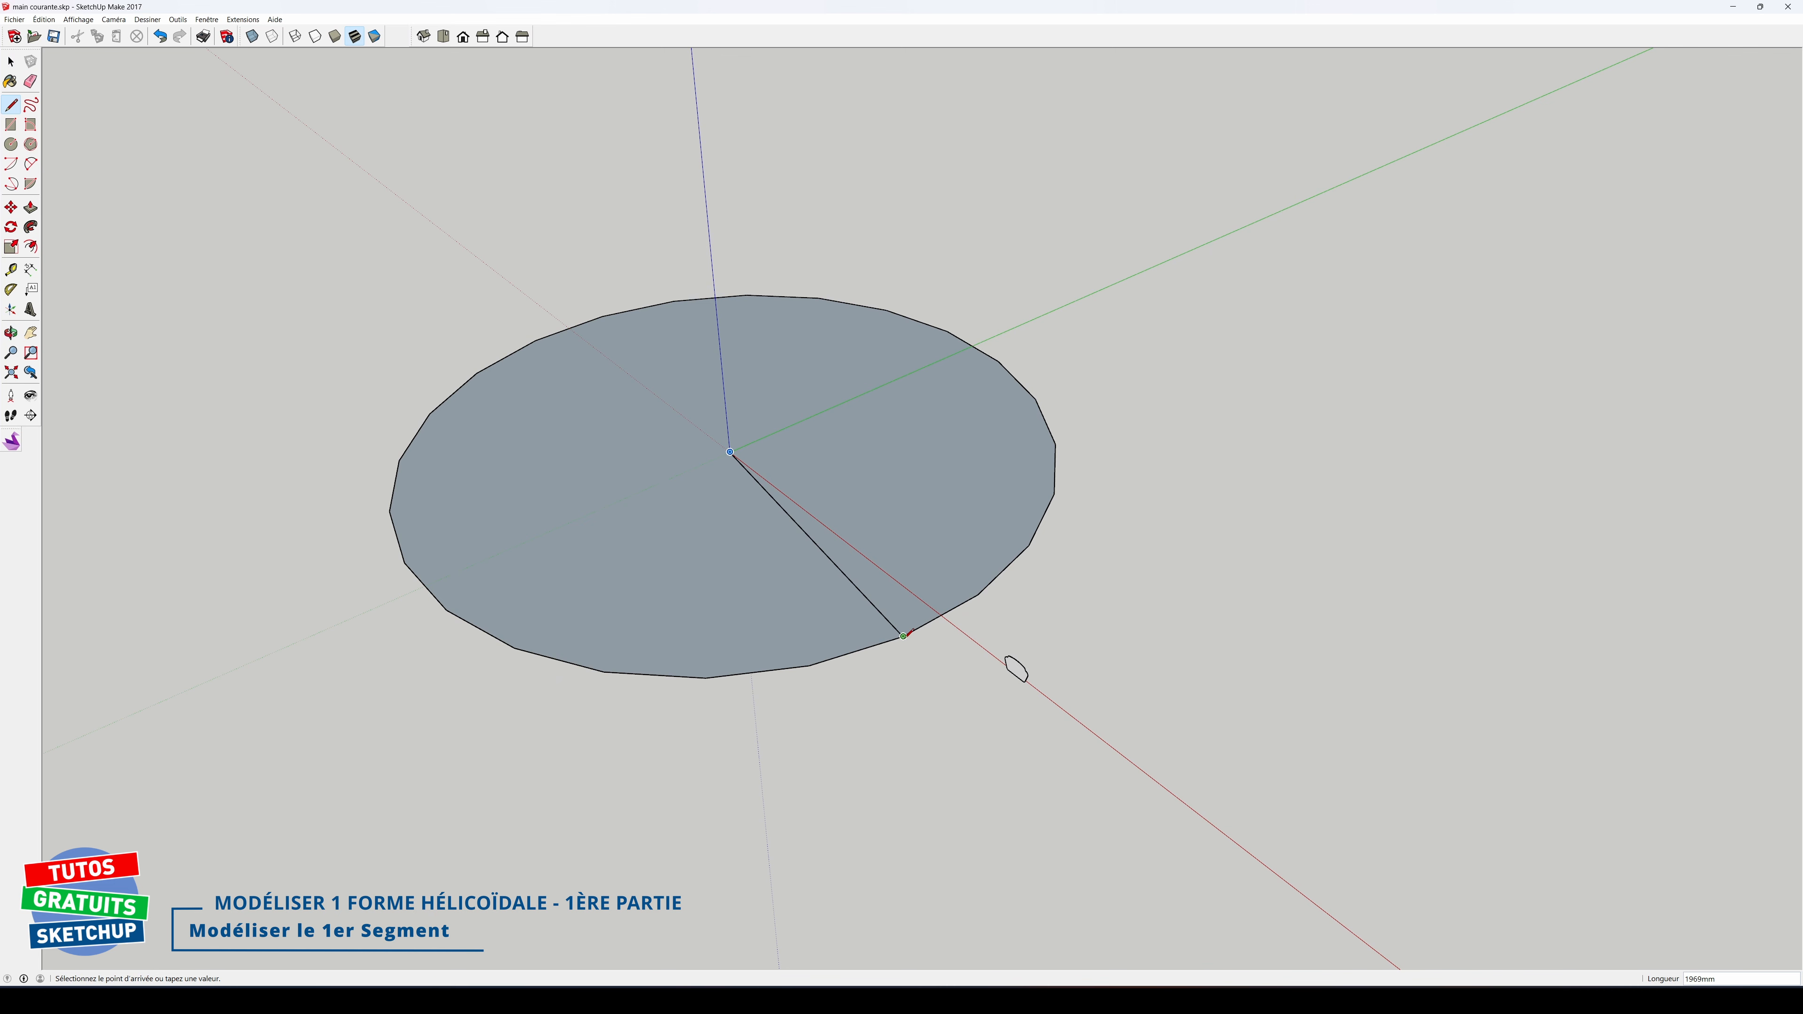
left_click(978, 594)
key("space")
Step: Turn the handrail profile face beside the circle into a component, replacing the selection with it
middle_click_drag(955, 661, 1019, 609)
scroll(1033, 652, "up", 1)
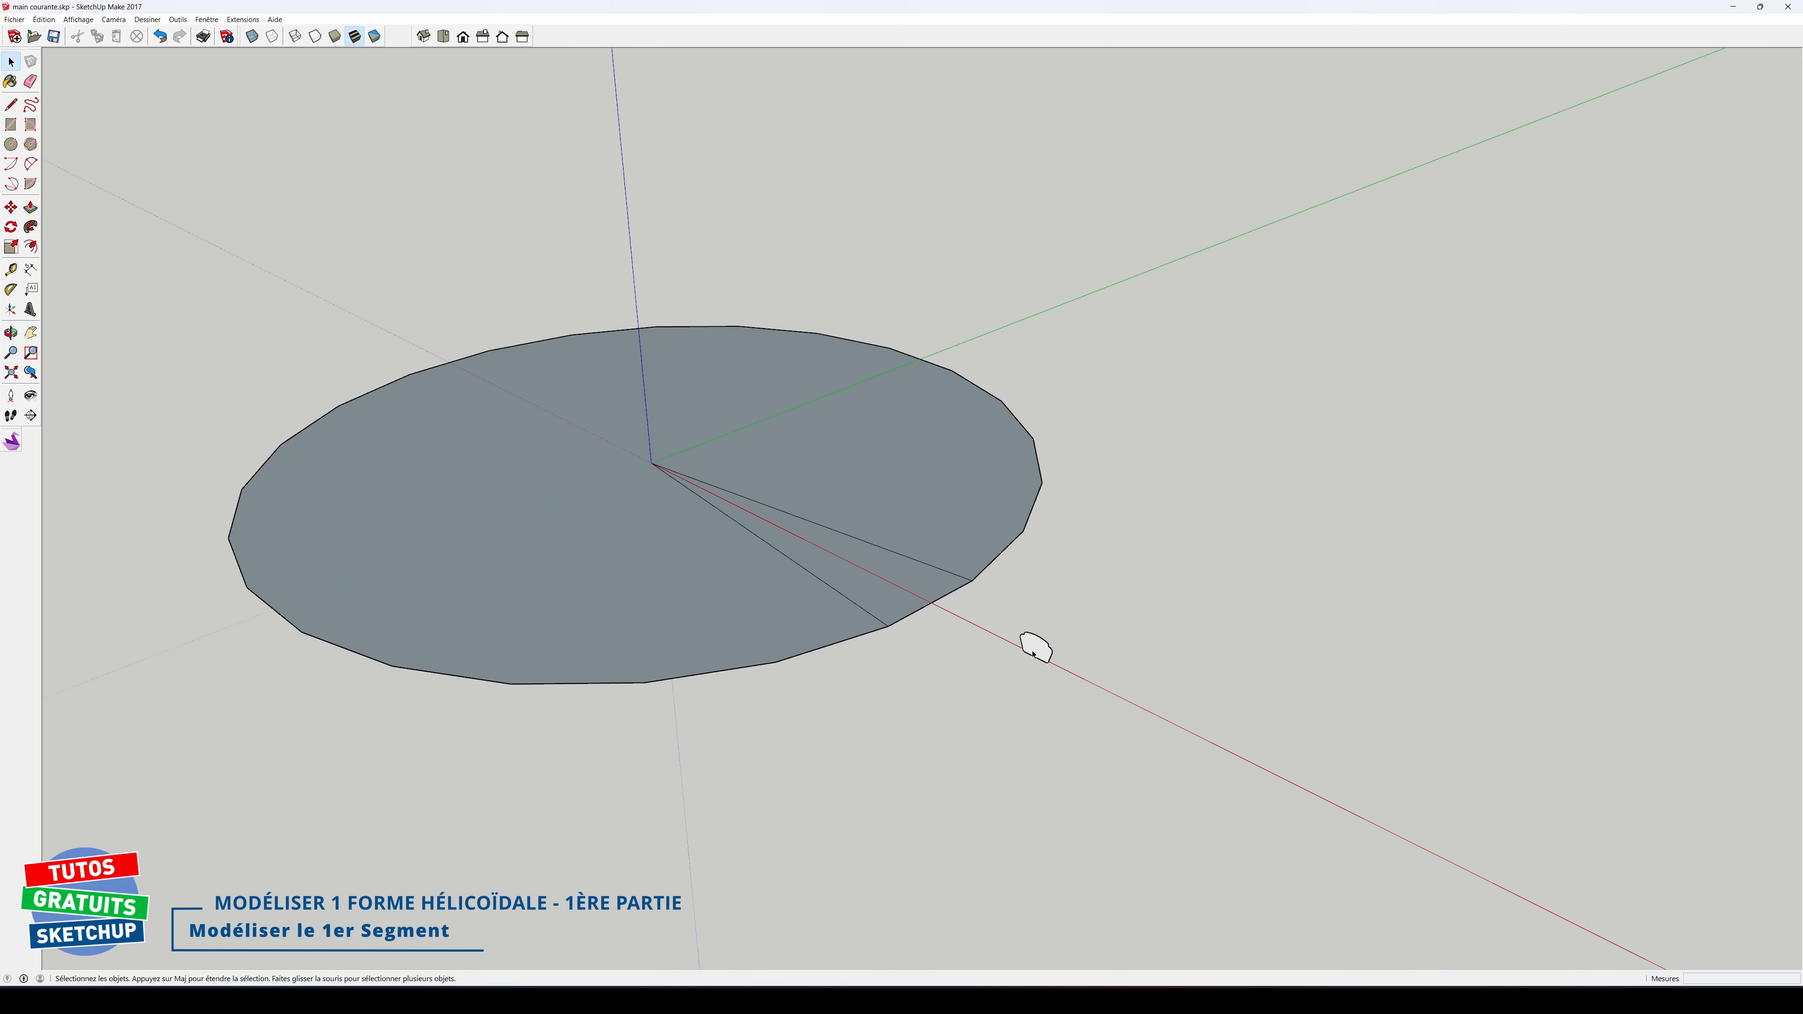
scroll(1033, 653, "up", 1)
left_click(1031, 648)
left_click(1079, 731)
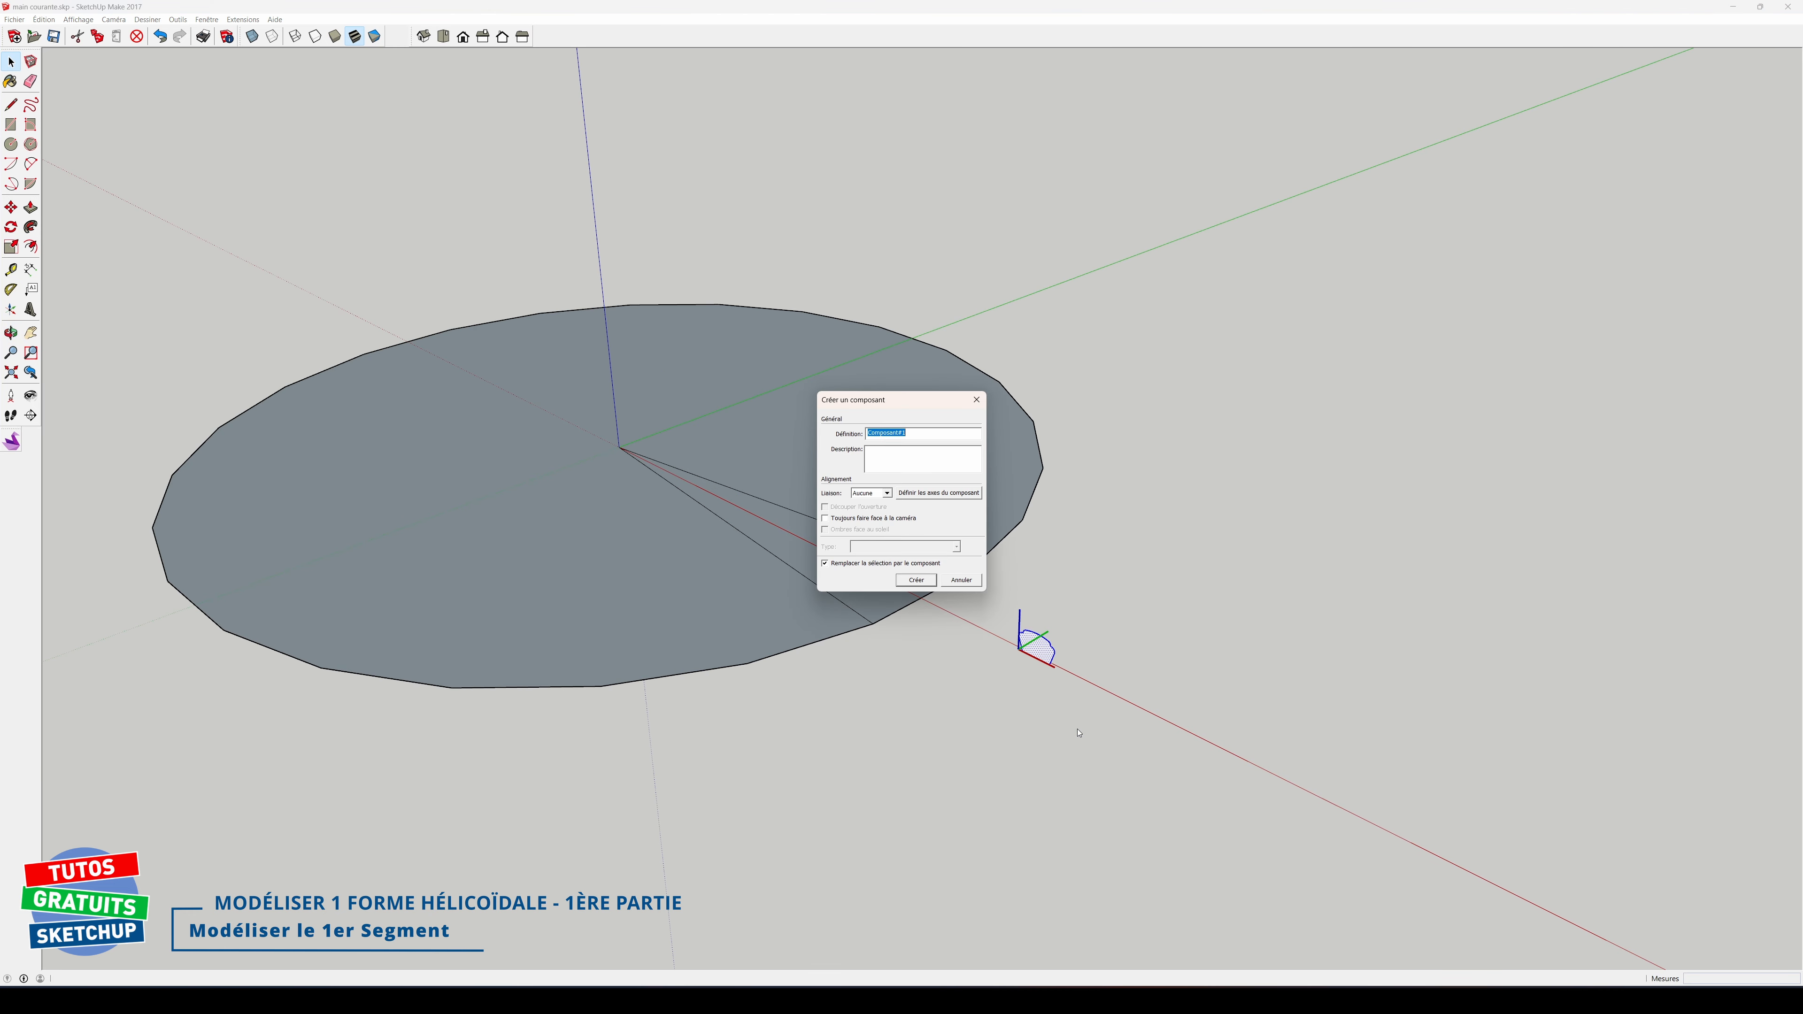
left_click(917, 581)
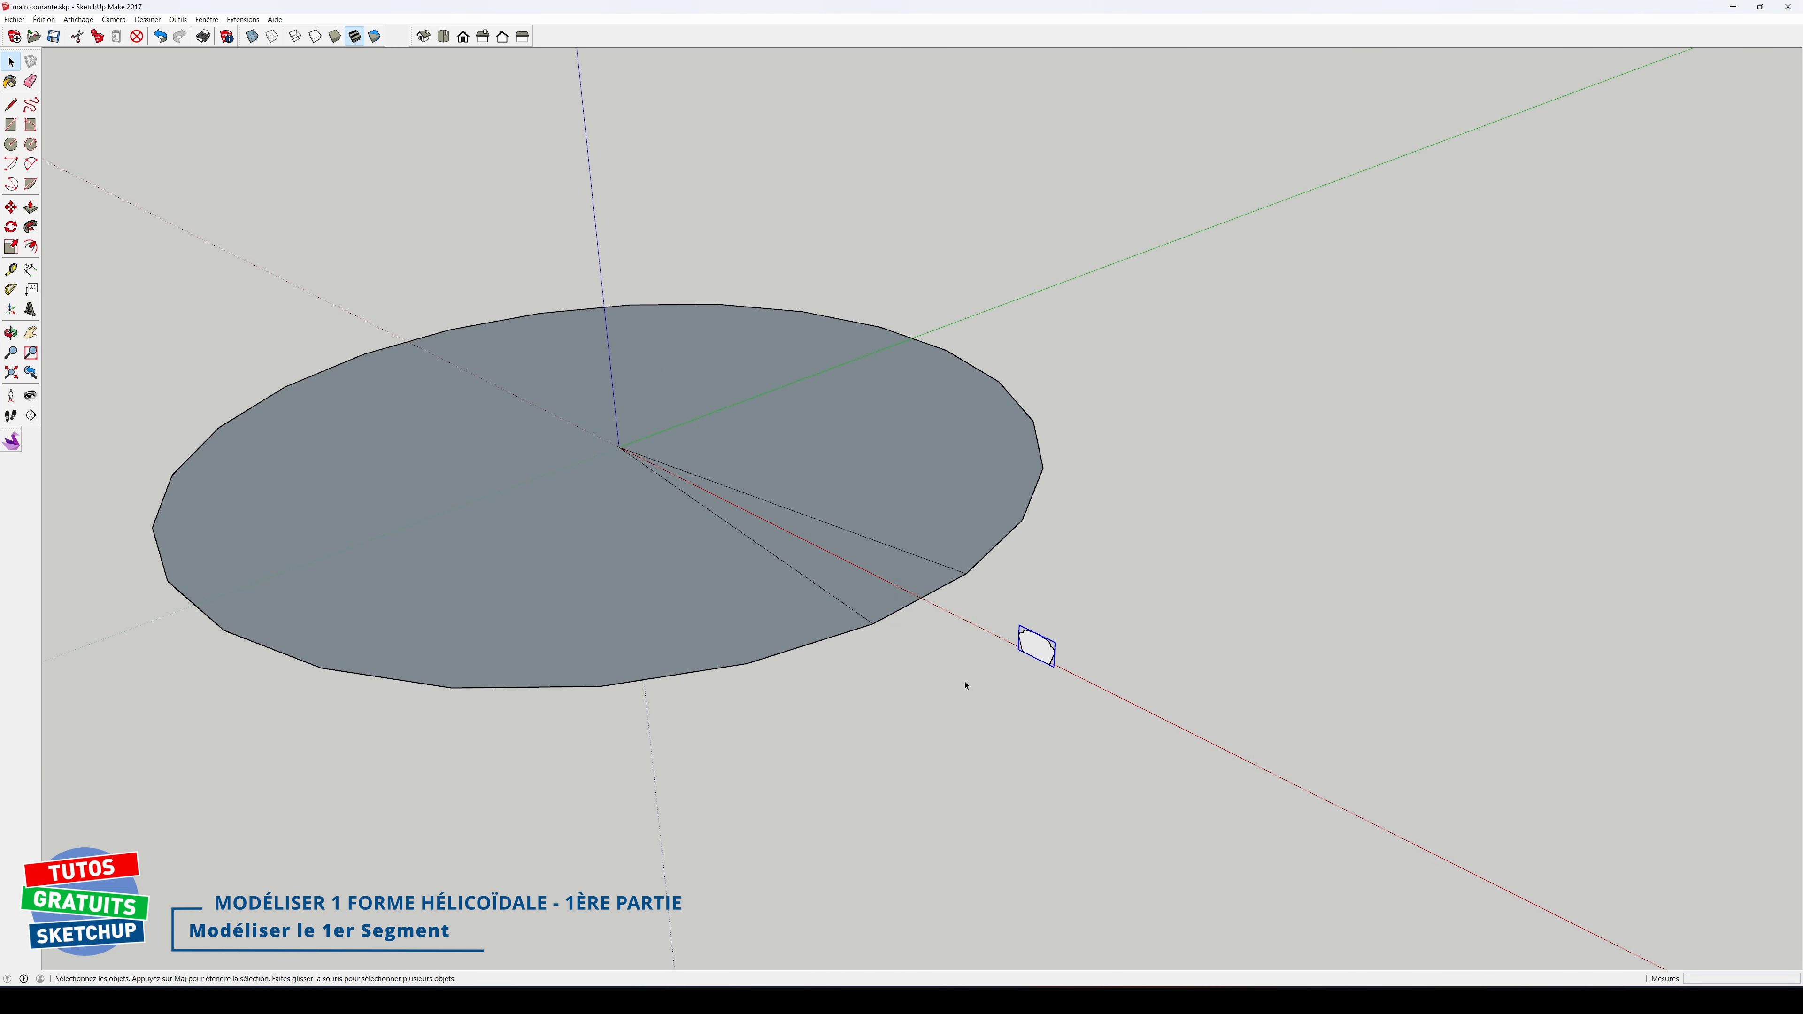
Step: Move the profile component by its bottom edge's midpoint onto the outer end of the nearer radial line
scroll(965, 685, "up", 5)
key("m")
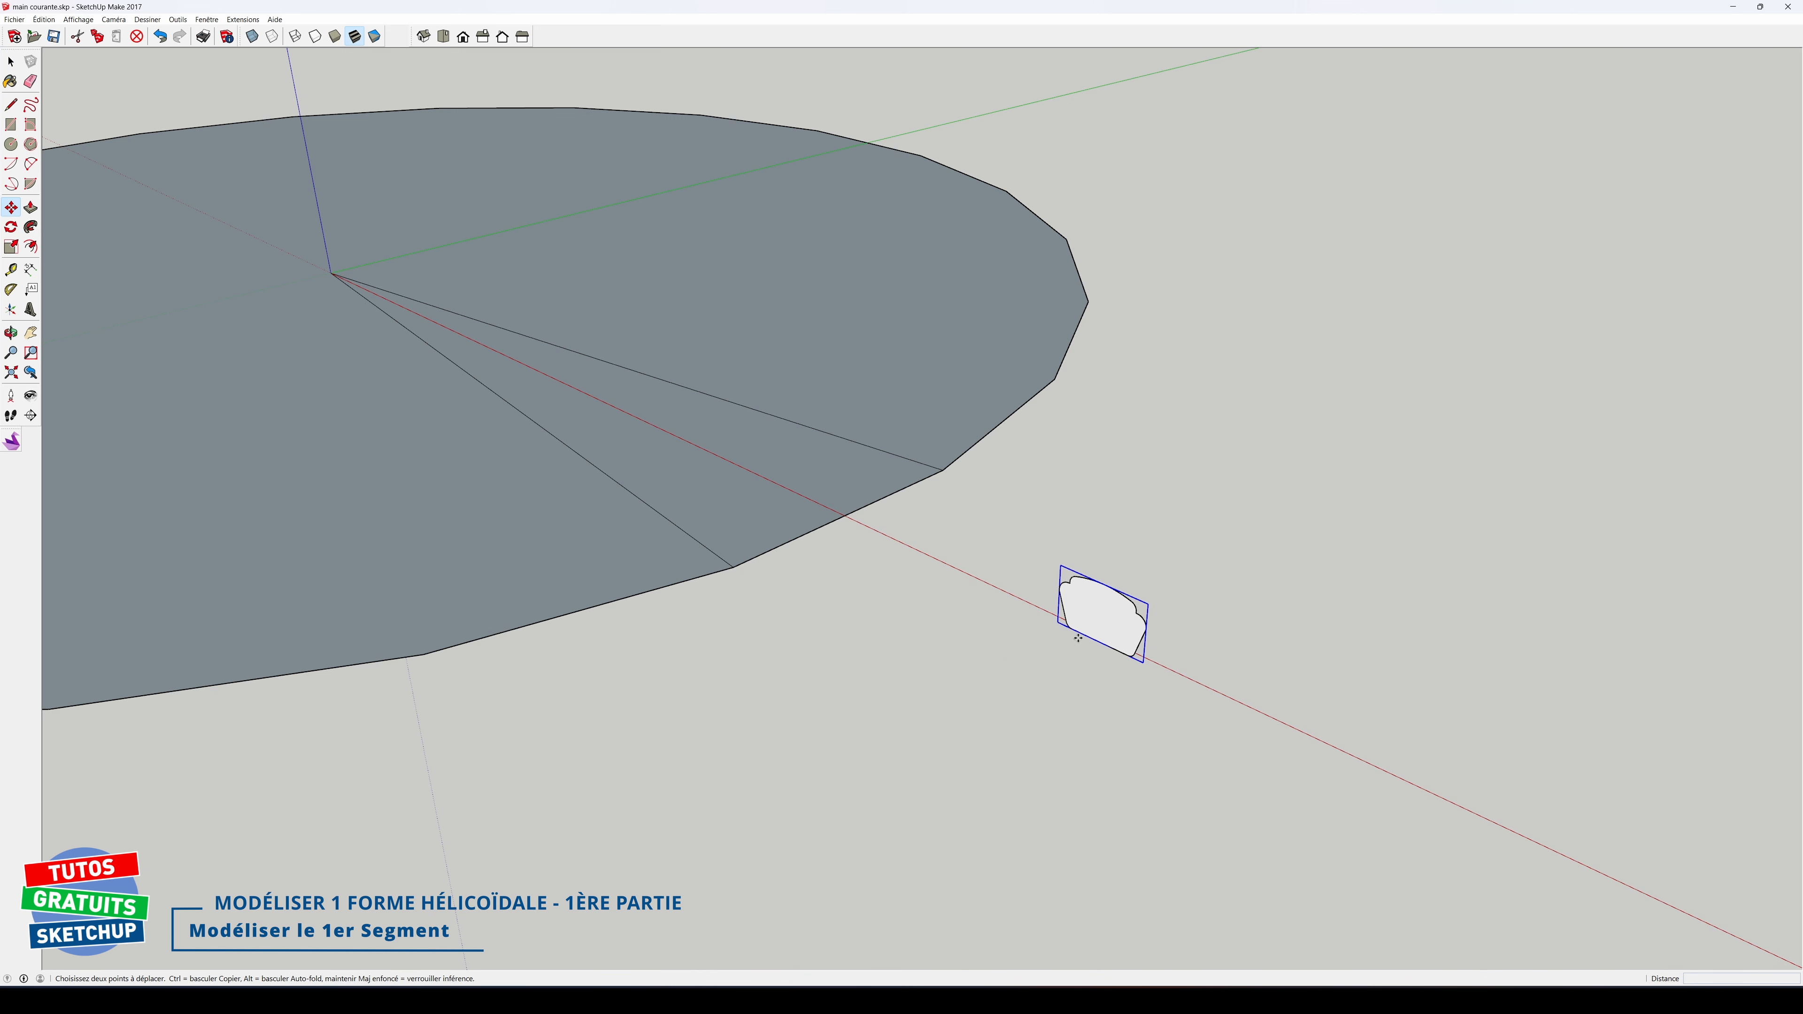
left_click(1099, 641)
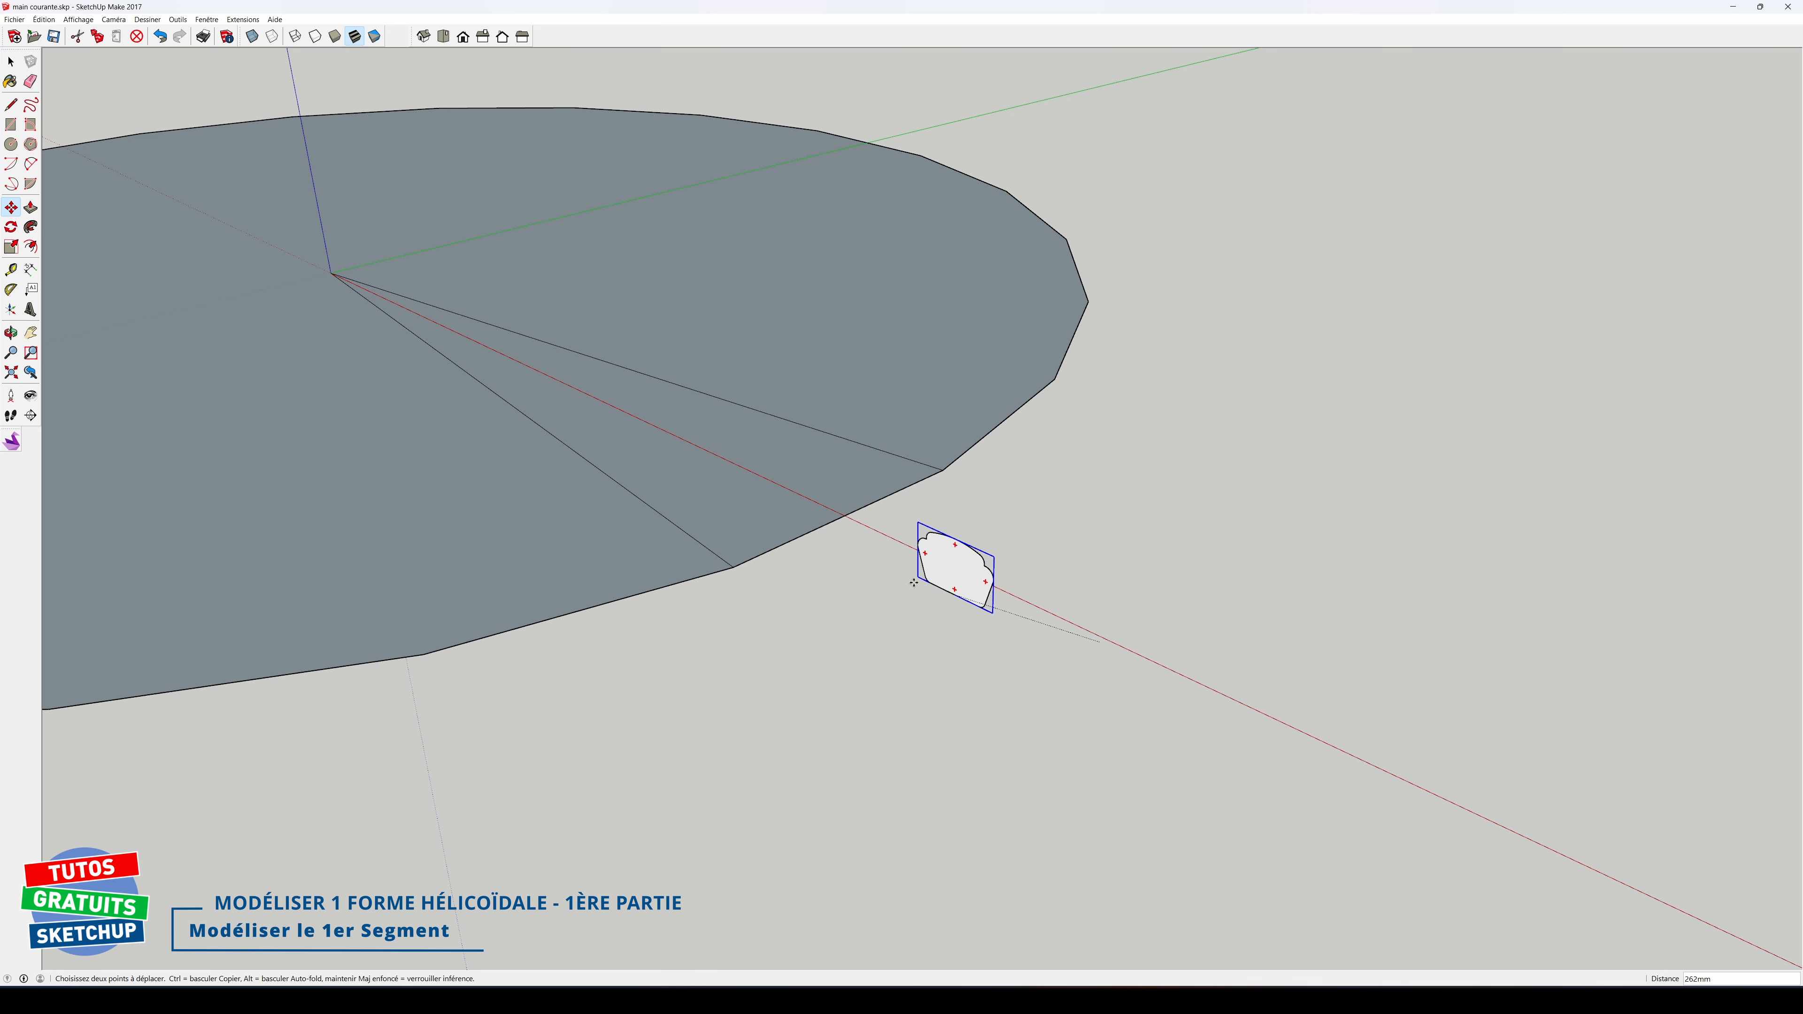
left_click(732, 567)
key("space")
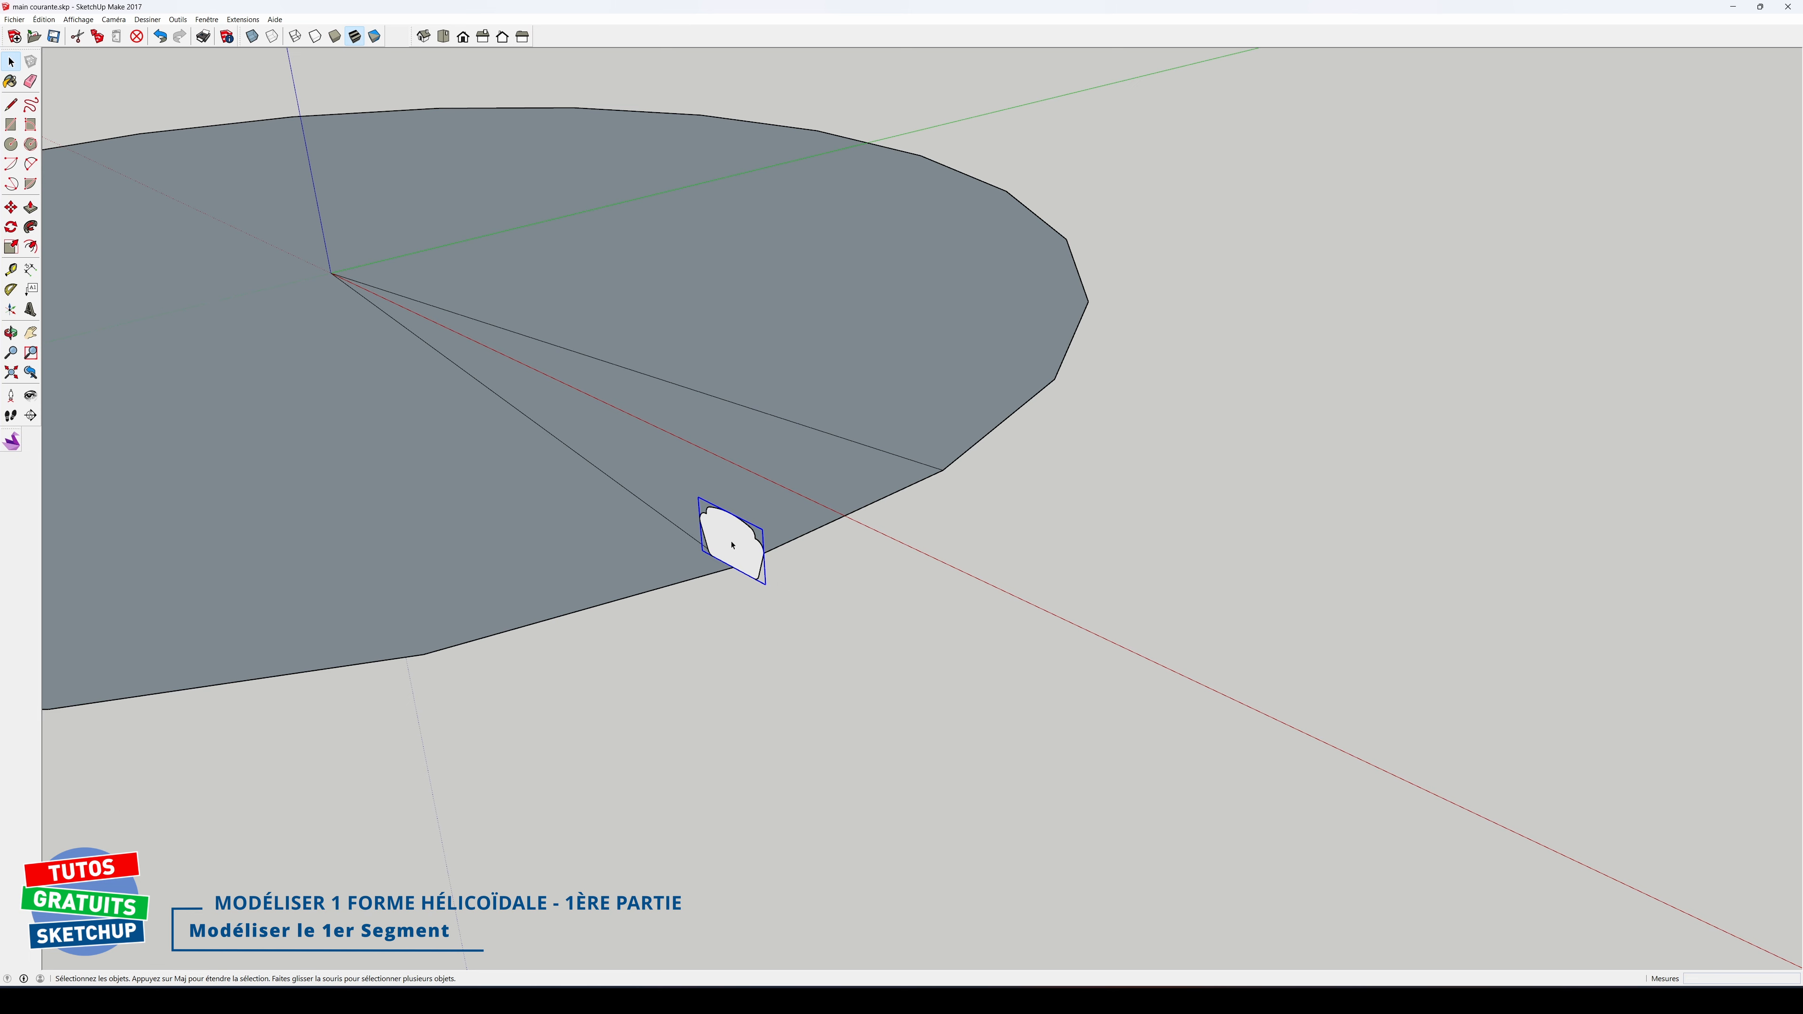
Step: Edit the profile component and extrude its face as far as the outer end of the second radial line
double_click(732, 545)
scroll(776, 578, "up", 2)
key("p")
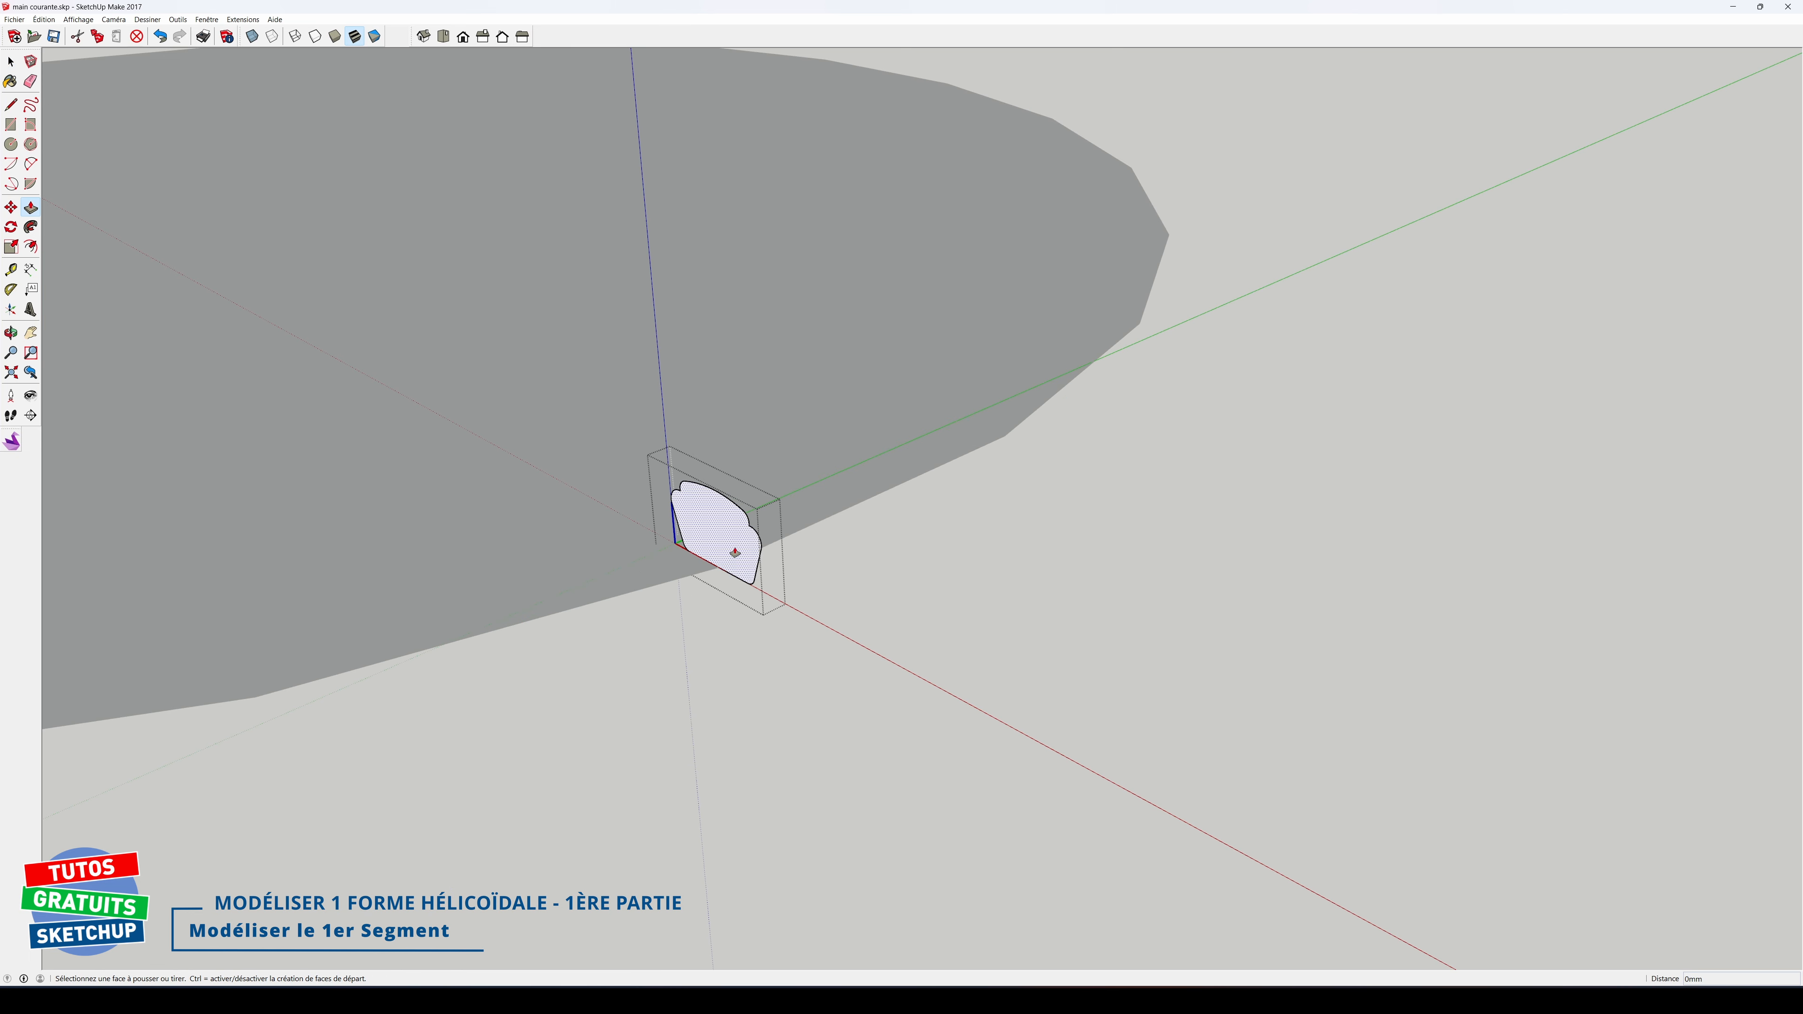
left_click(718, 543)
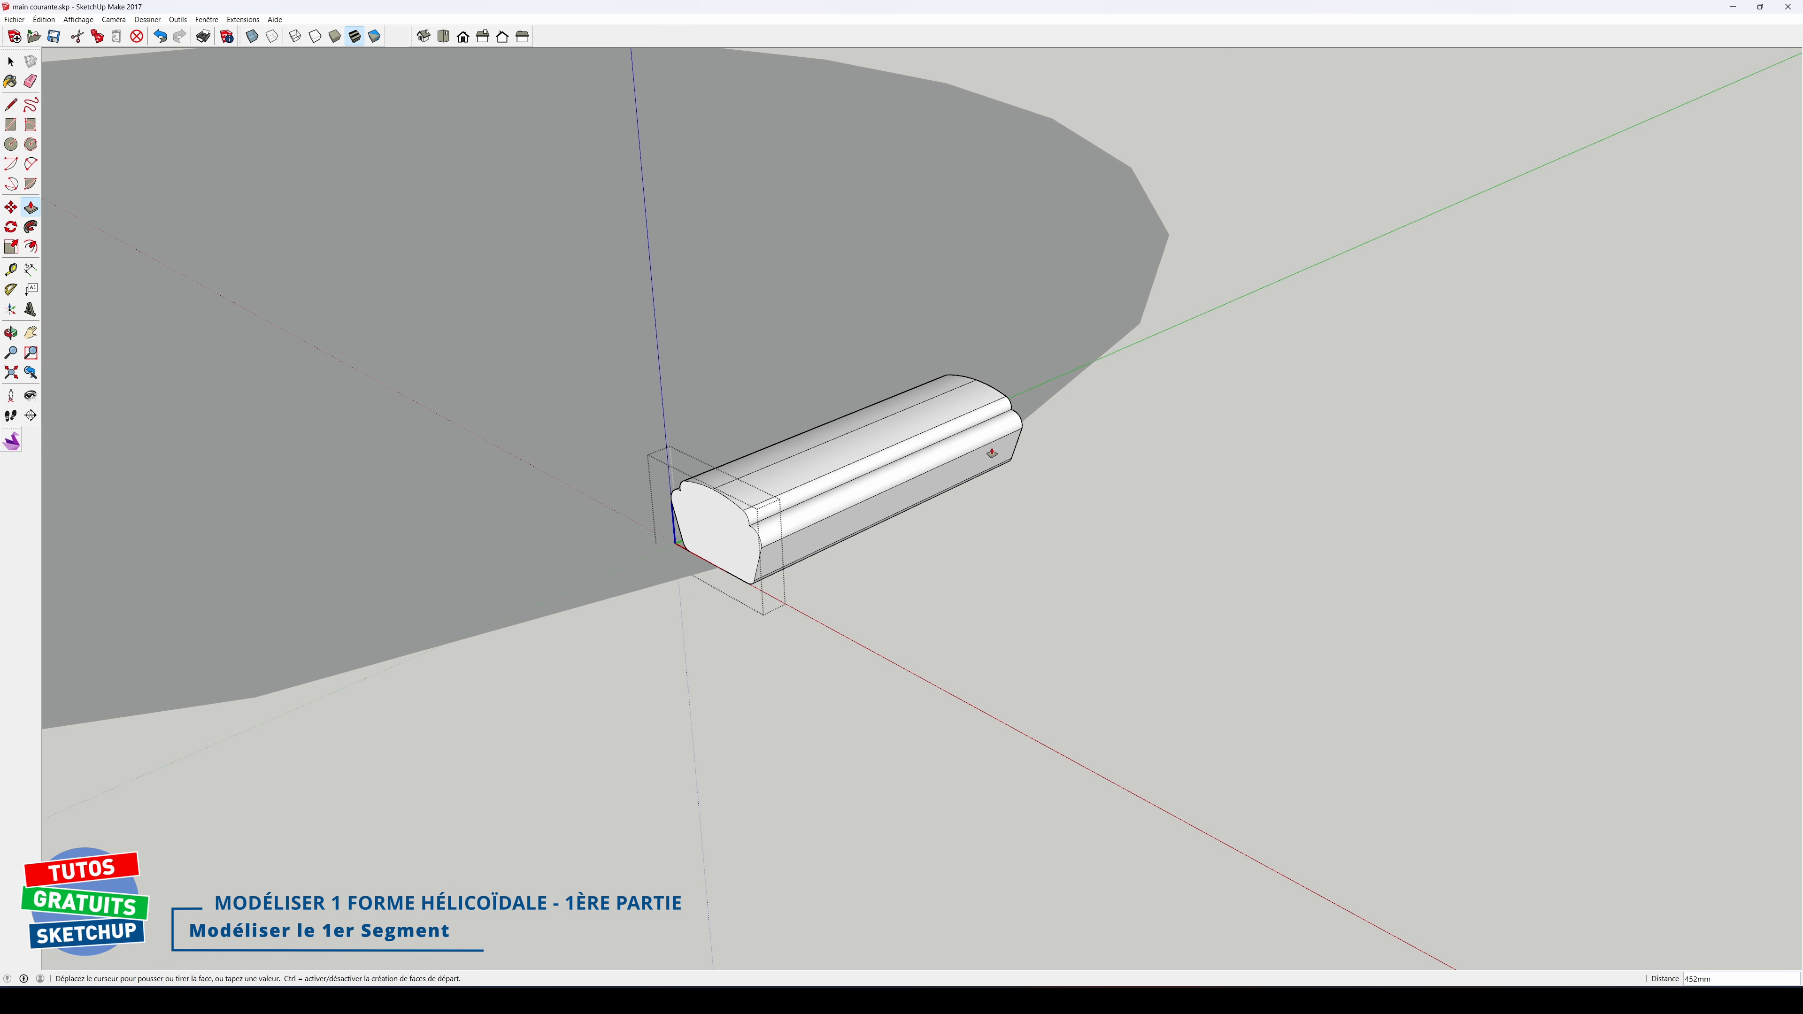
left_click(1003, 440)
middle_click_drag(999, 559, 829, 604)
key("space")
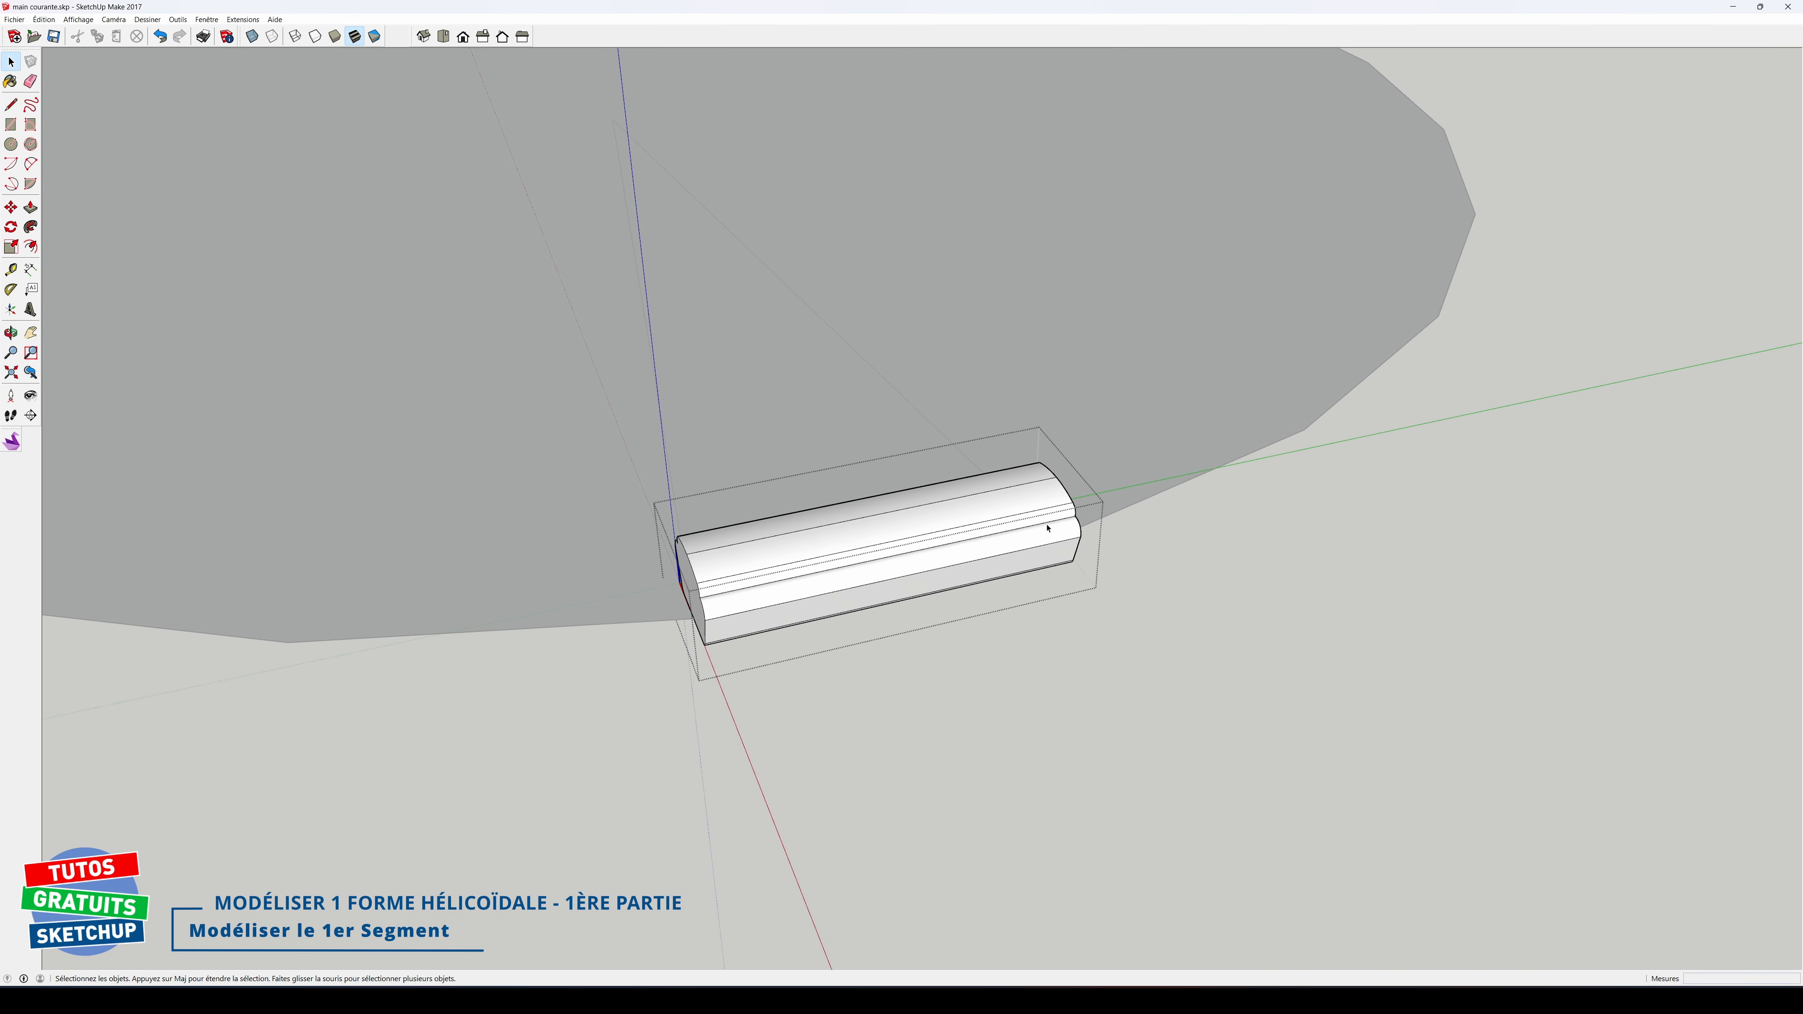
Step: Rotate the handrail segment's near end face about its bottom edge's midpoint until it aligns with the nearer radial line
middle_click_drag(805, 427, 700, 441)
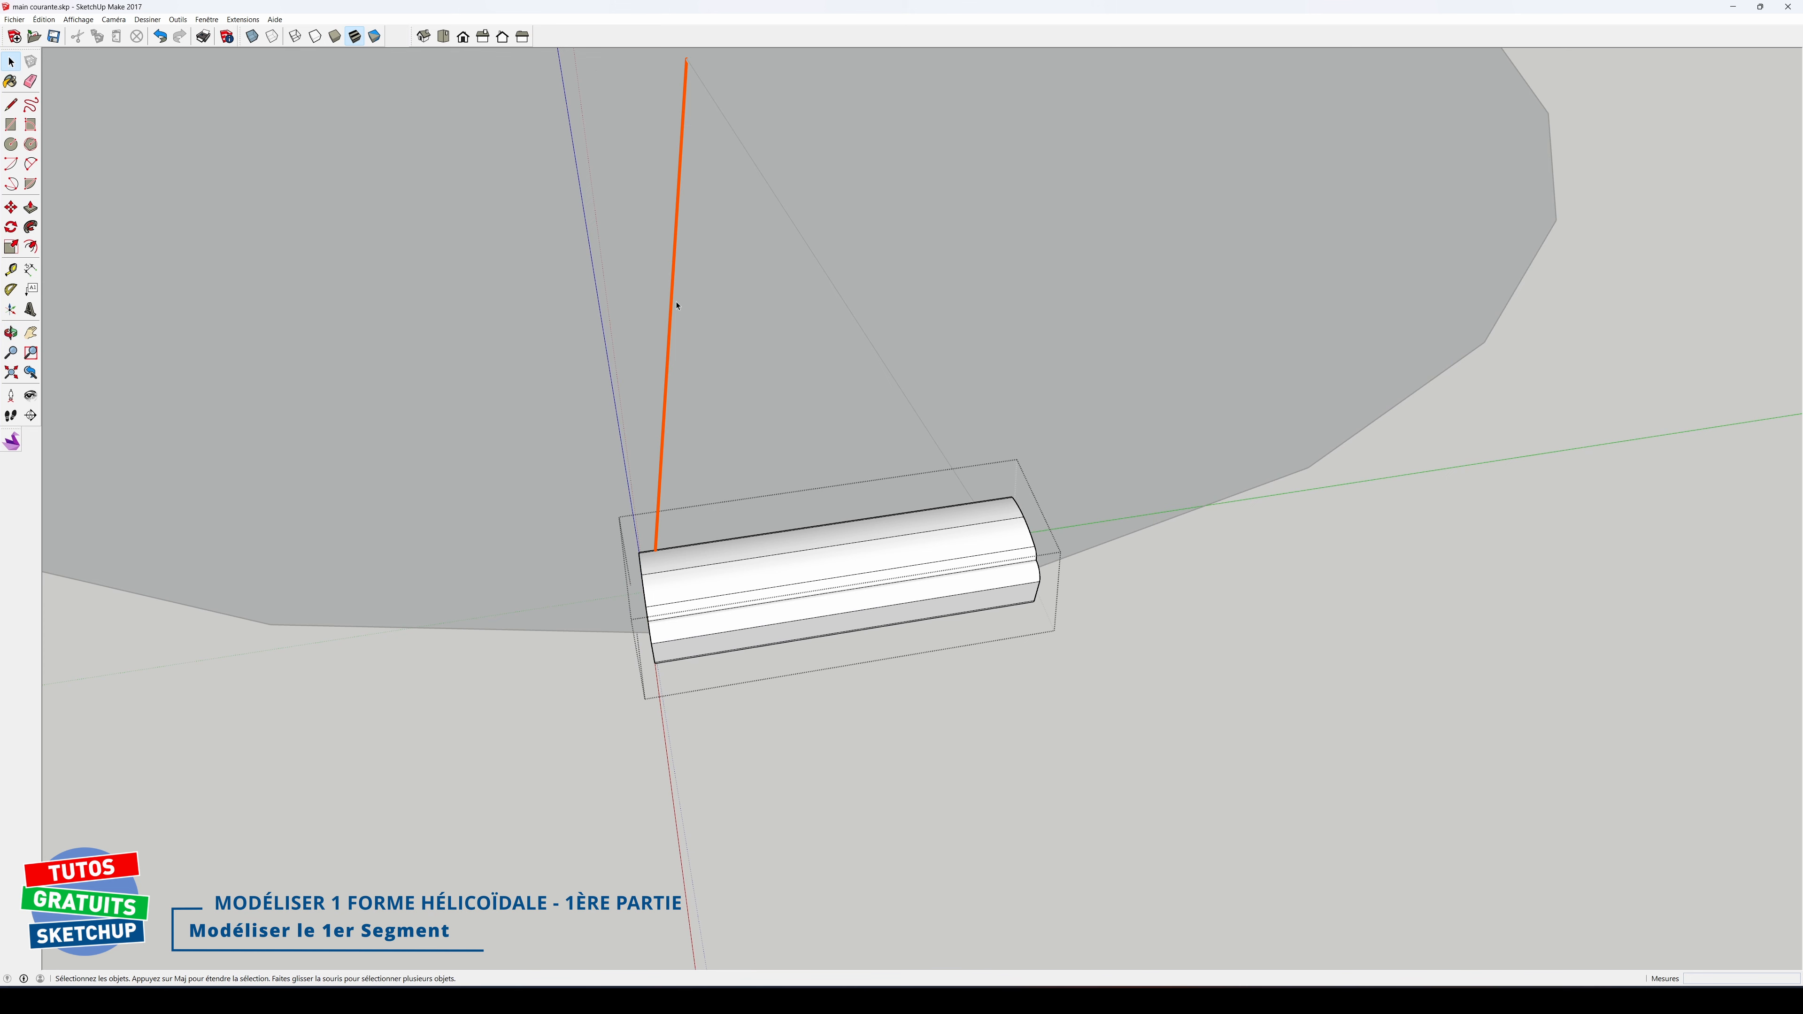
left_click_drag(617, 538, 710, 684)
middle_click_drag(710, 685, 837, 649)
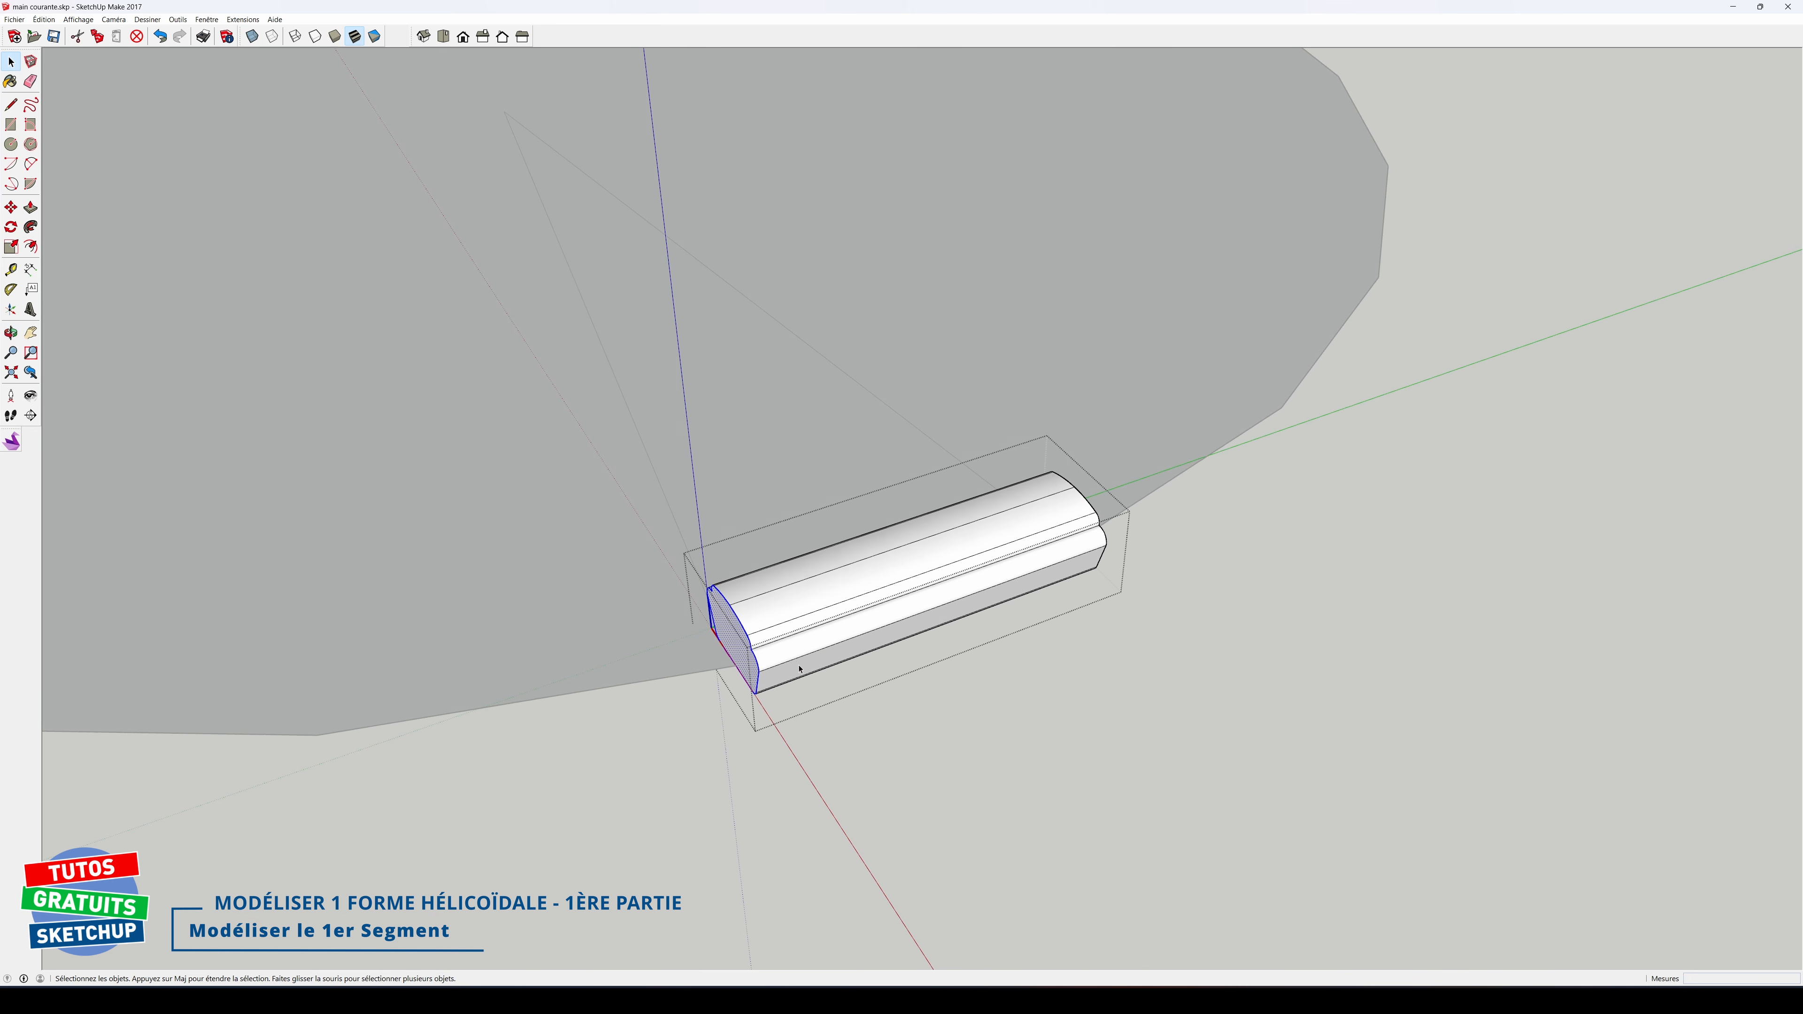
scroll(717, 671, "up", 6)
key("q")
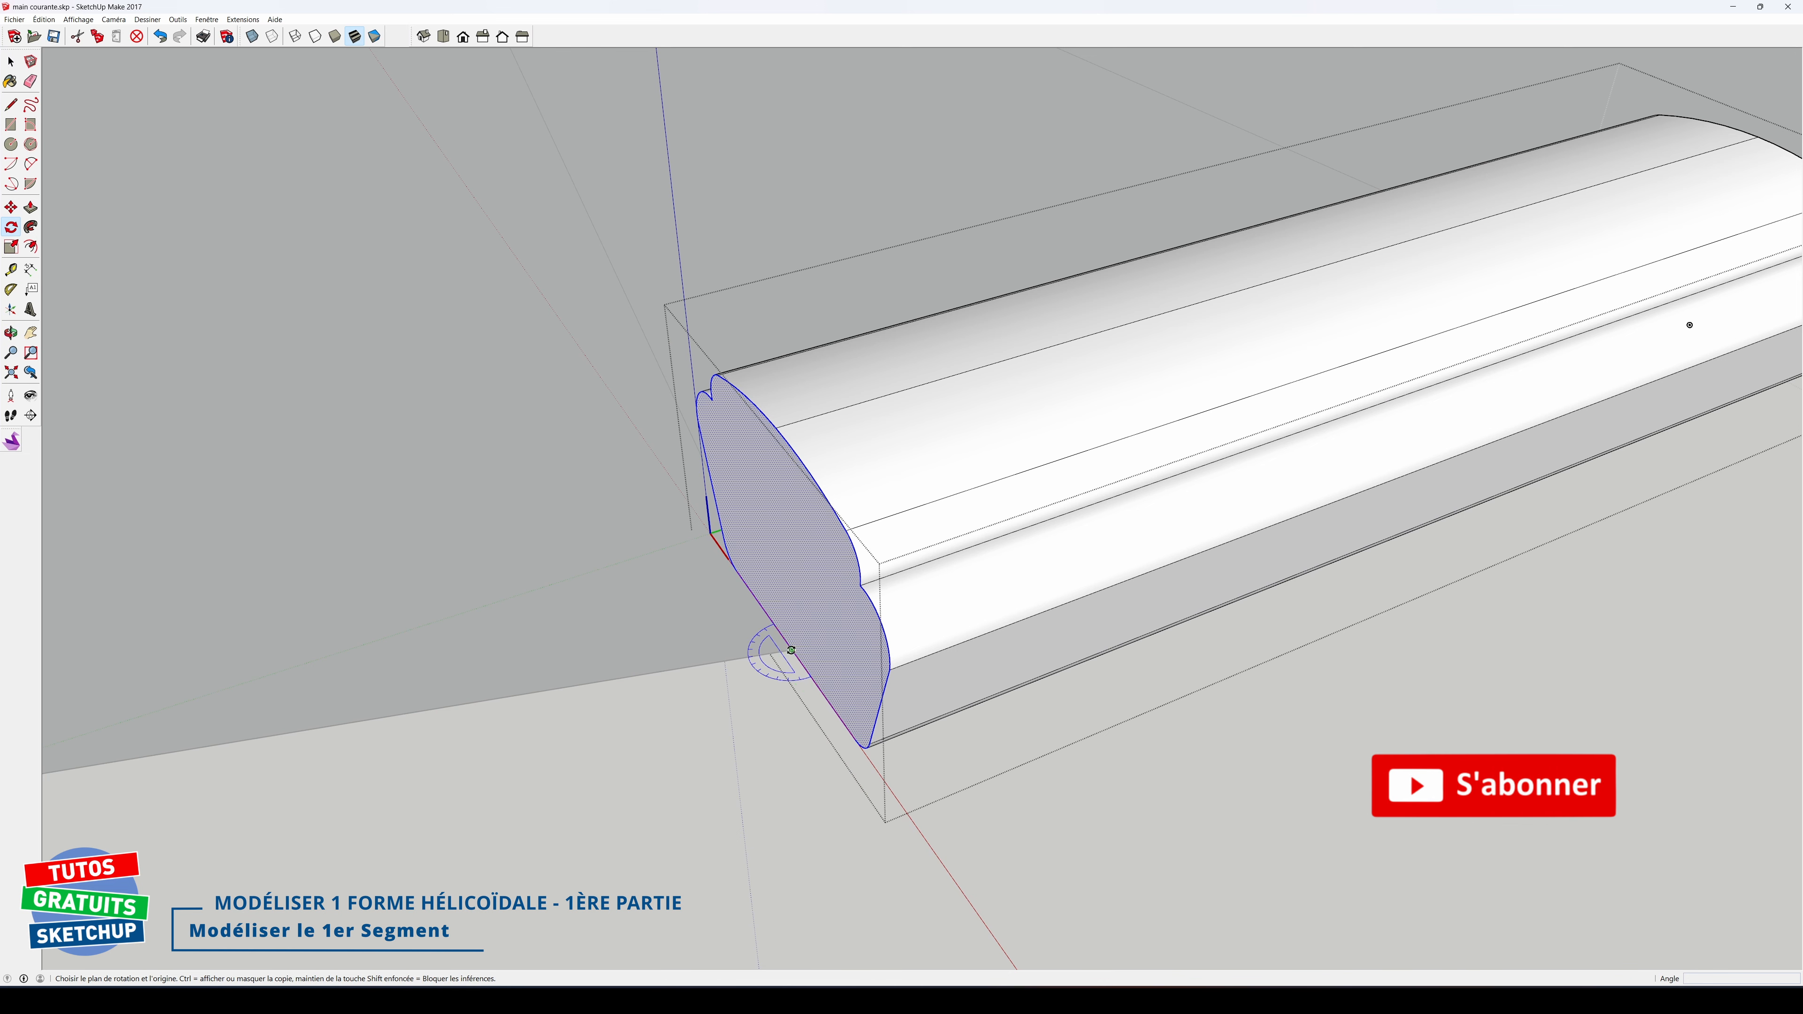
left_click(793, 650)
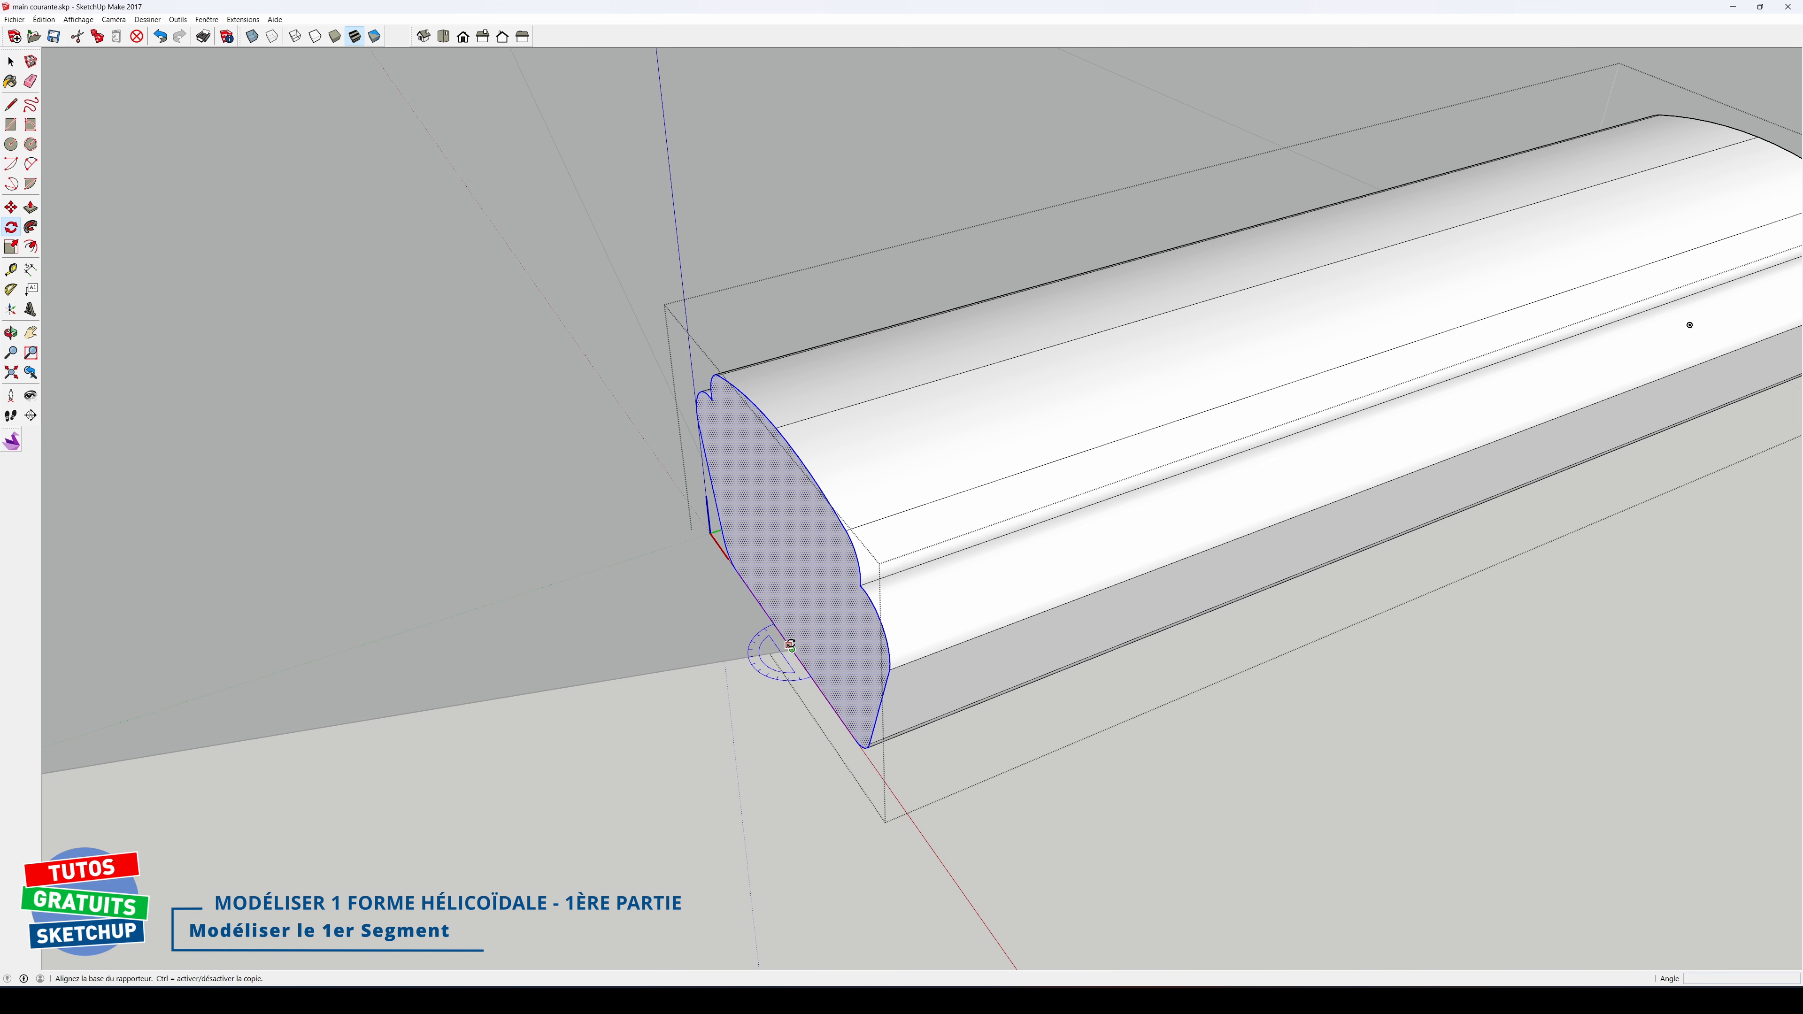
left_click(747, 584)
left_click(653, 343)
key("space")
Step: Rotate the segment's far end face about its bottom edge's midpoint until it aligns with the second radial line
scroll(979, 653, "down", 1)
scroll(981, 653, "down", 3)
middle_click_drag(1066, 646, 483, 639, "shift")
middle_click_drag(861, 608, 907, 419)
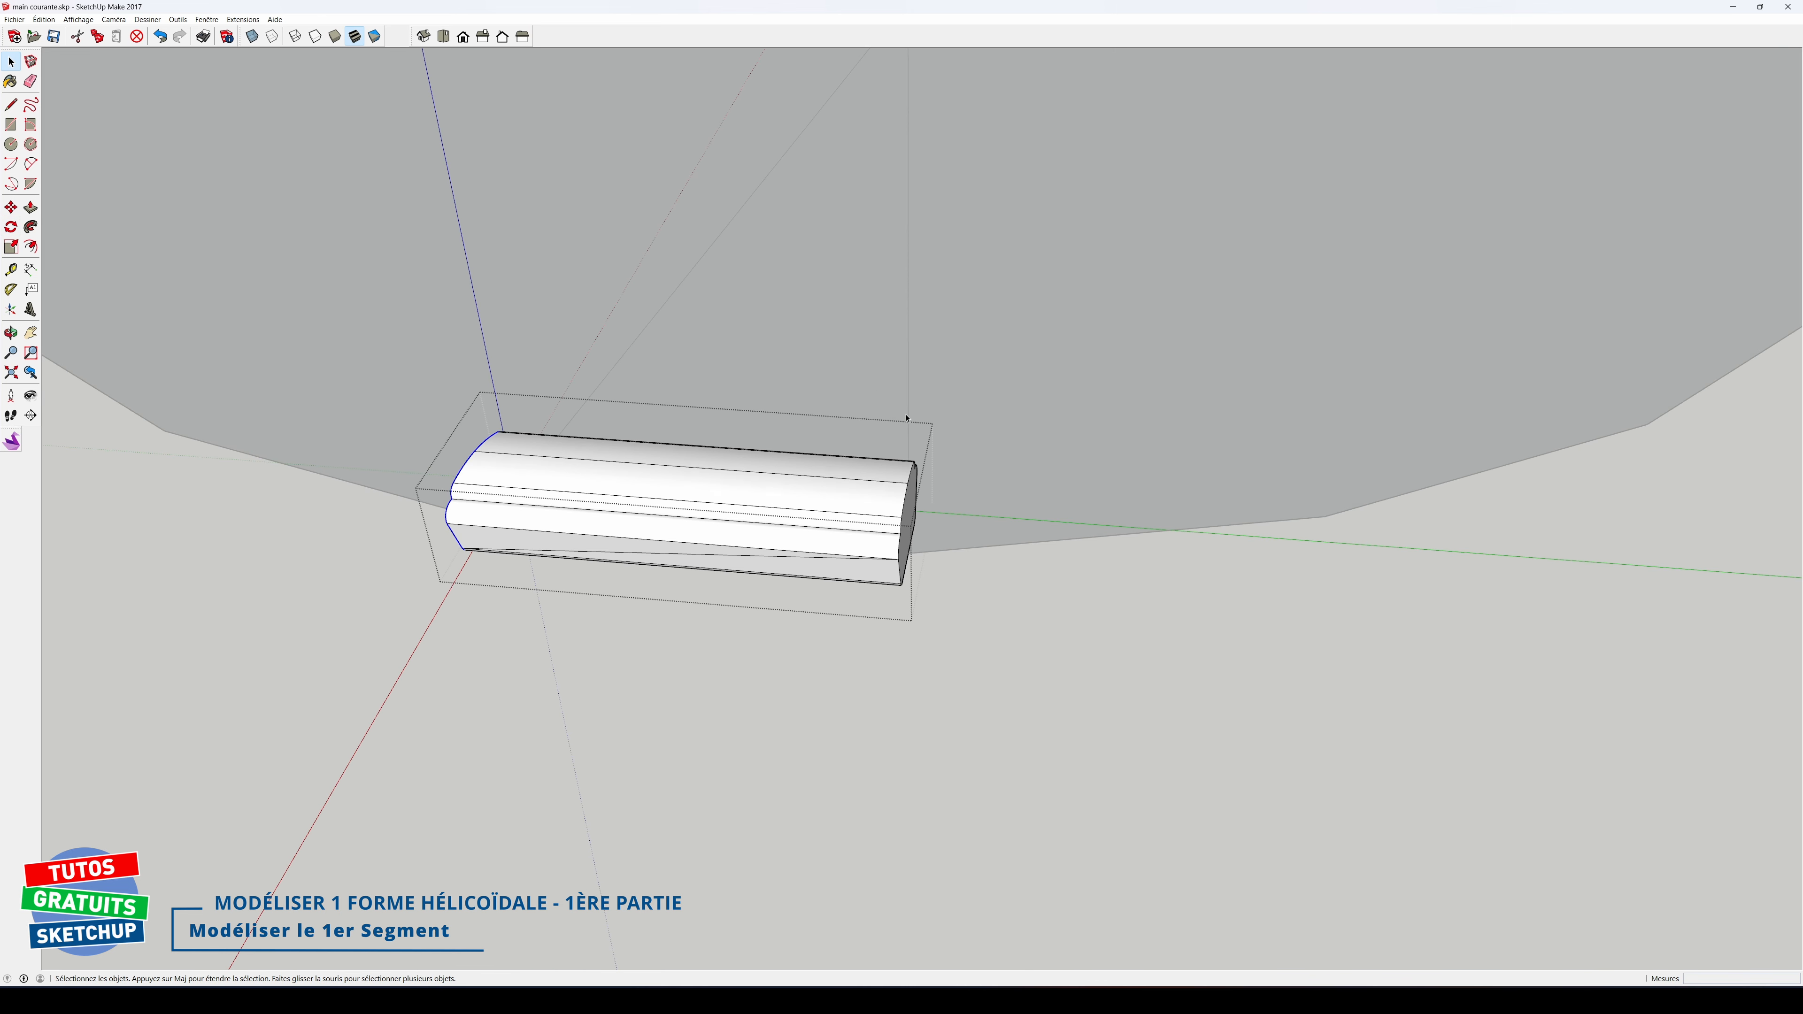
left_click(908, 526)
scroll(941, 569, "up", 2)
key("q")
scroll(922, 587, "up", 4)
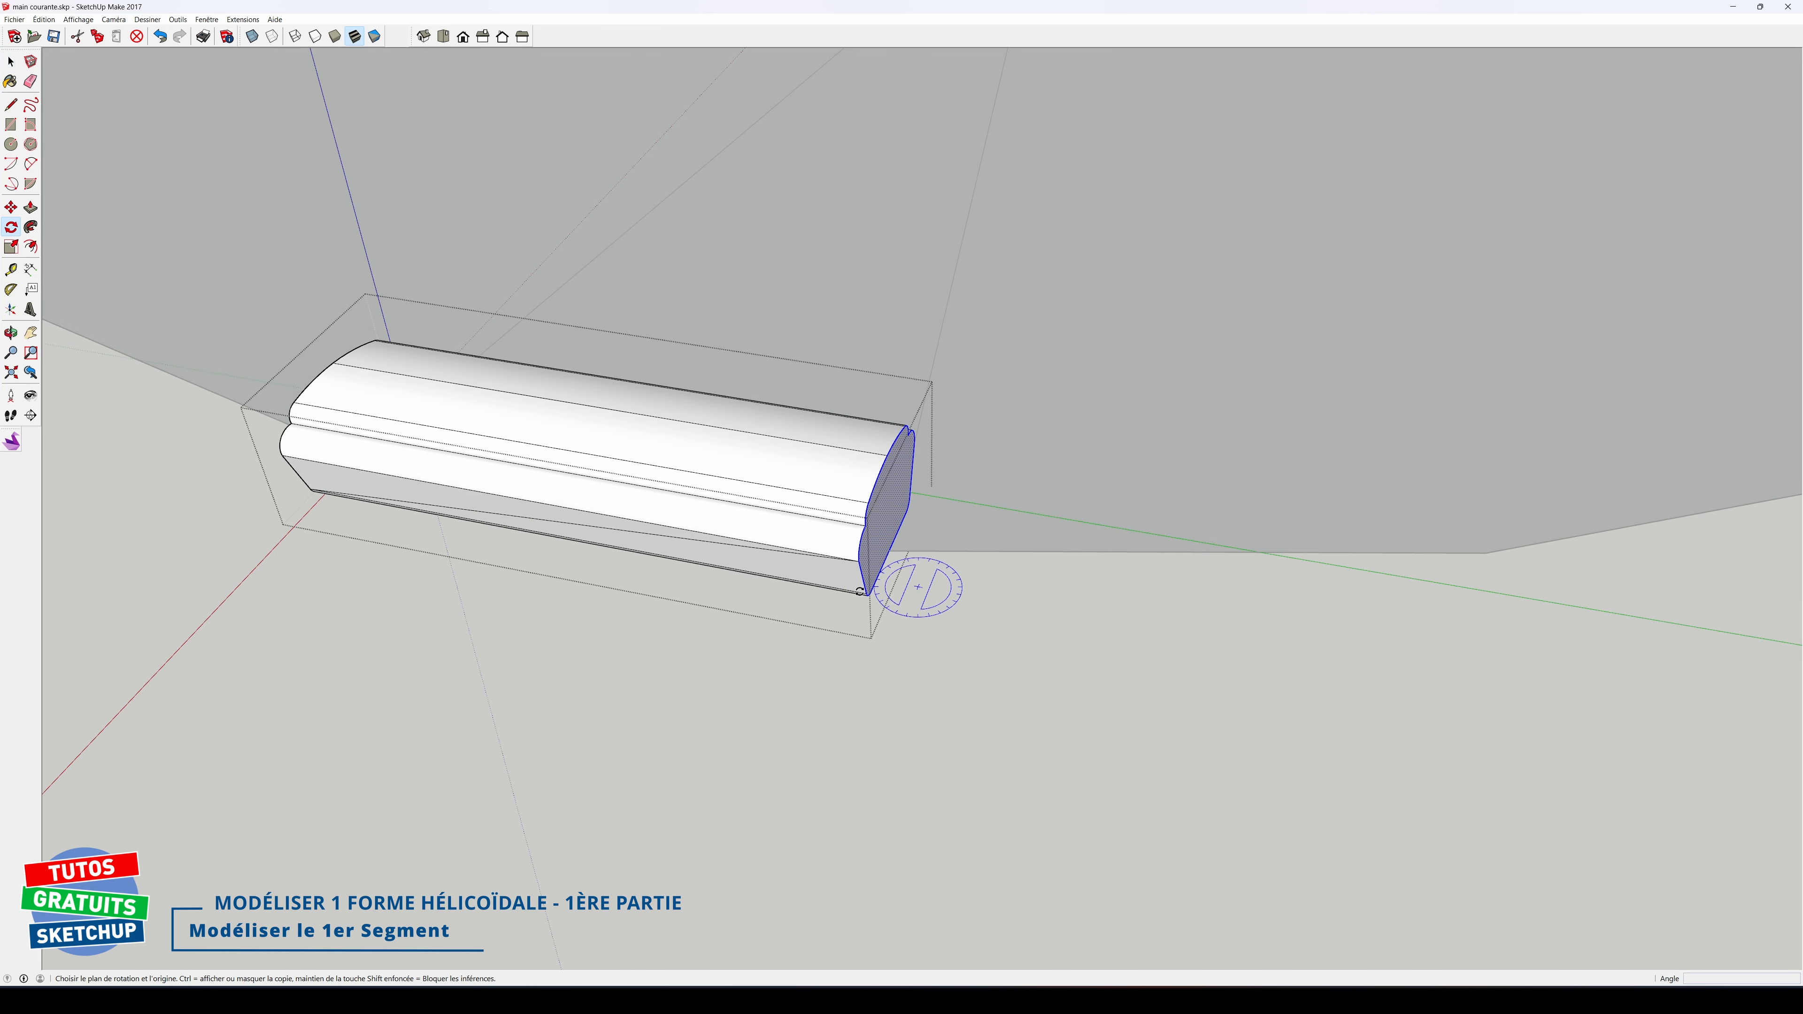
left_click(893, 532)
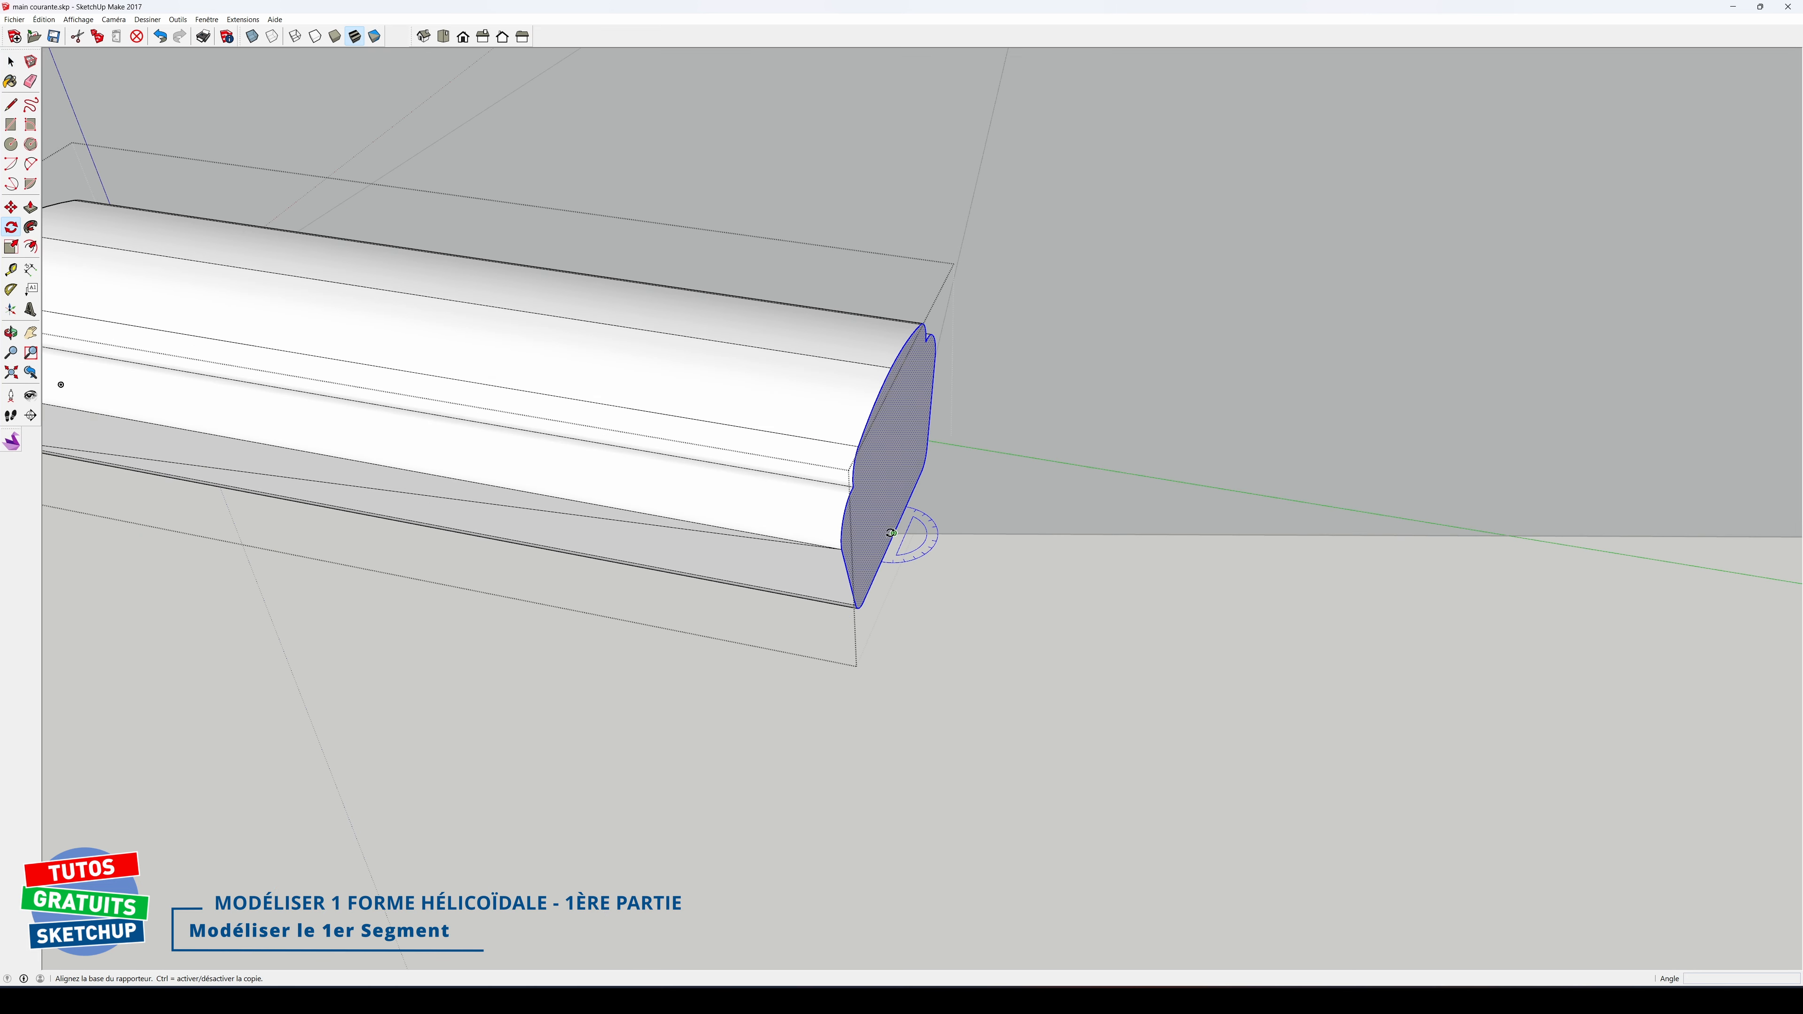
left_click(911, 497)
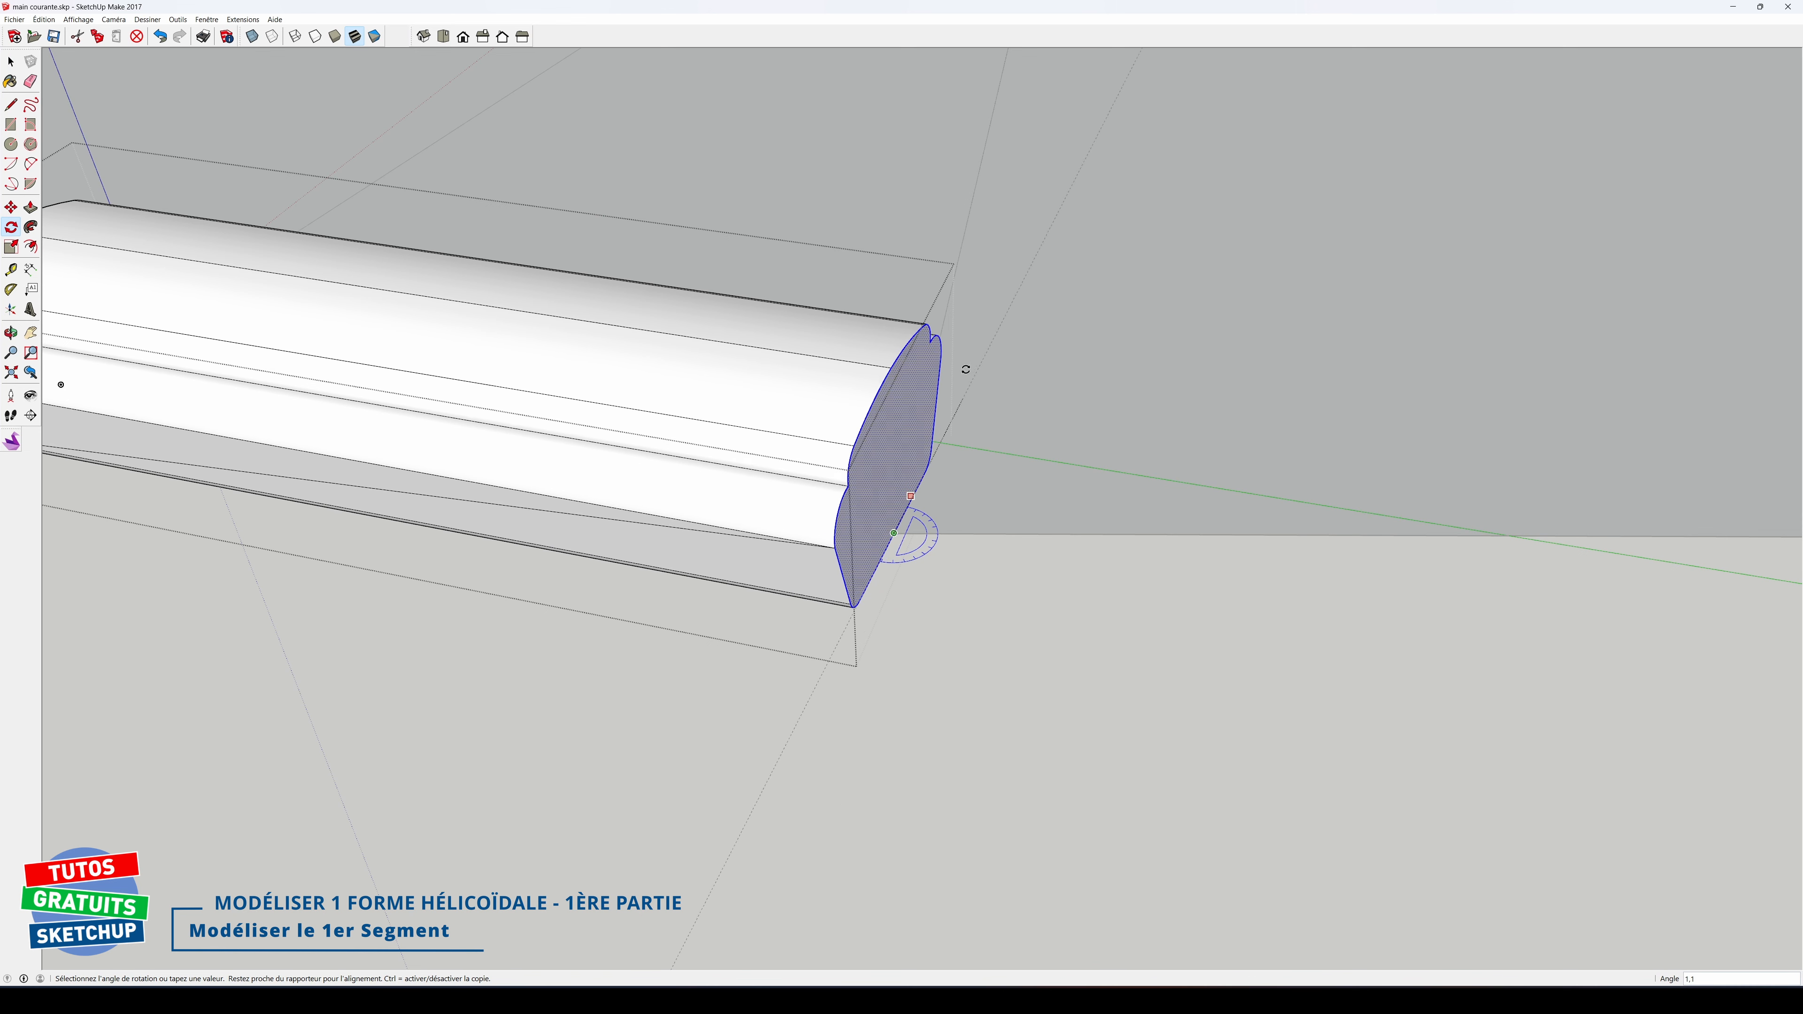
left_click(967, 240)
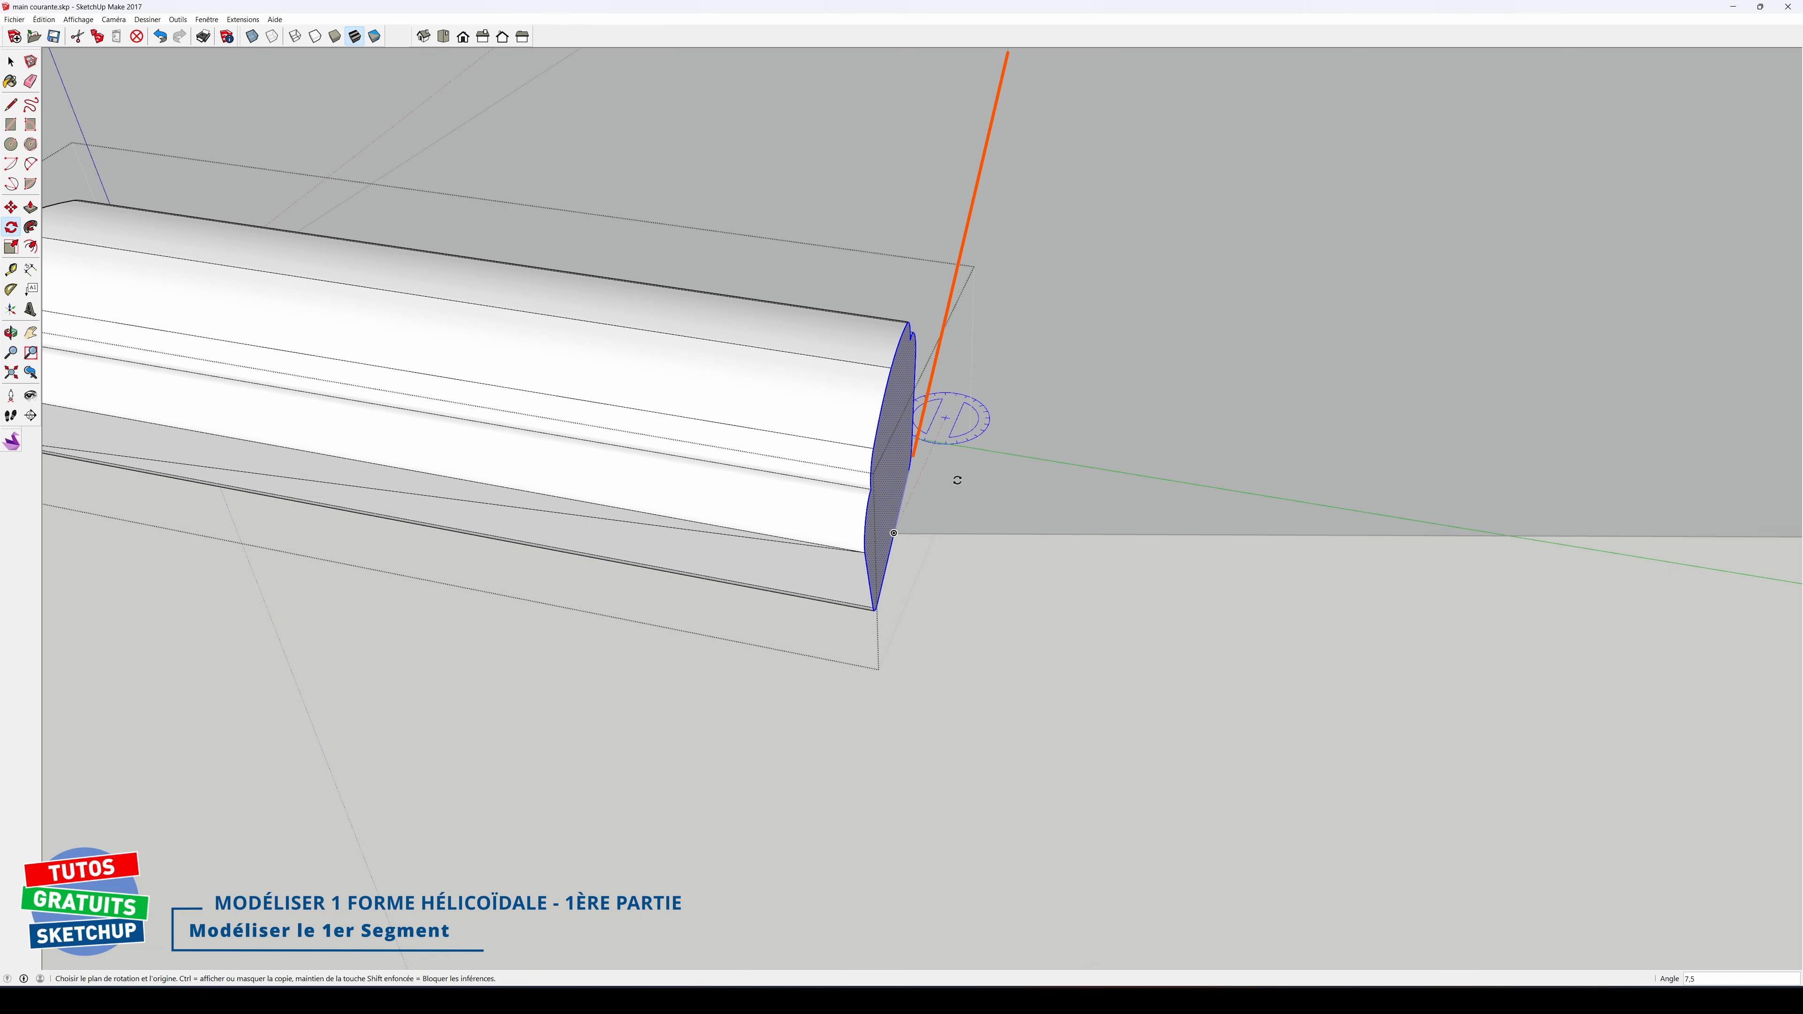
key("space")
Step: Delete both end faces of the handrail segment so that only its outer shell remains
left_click(898, 460)
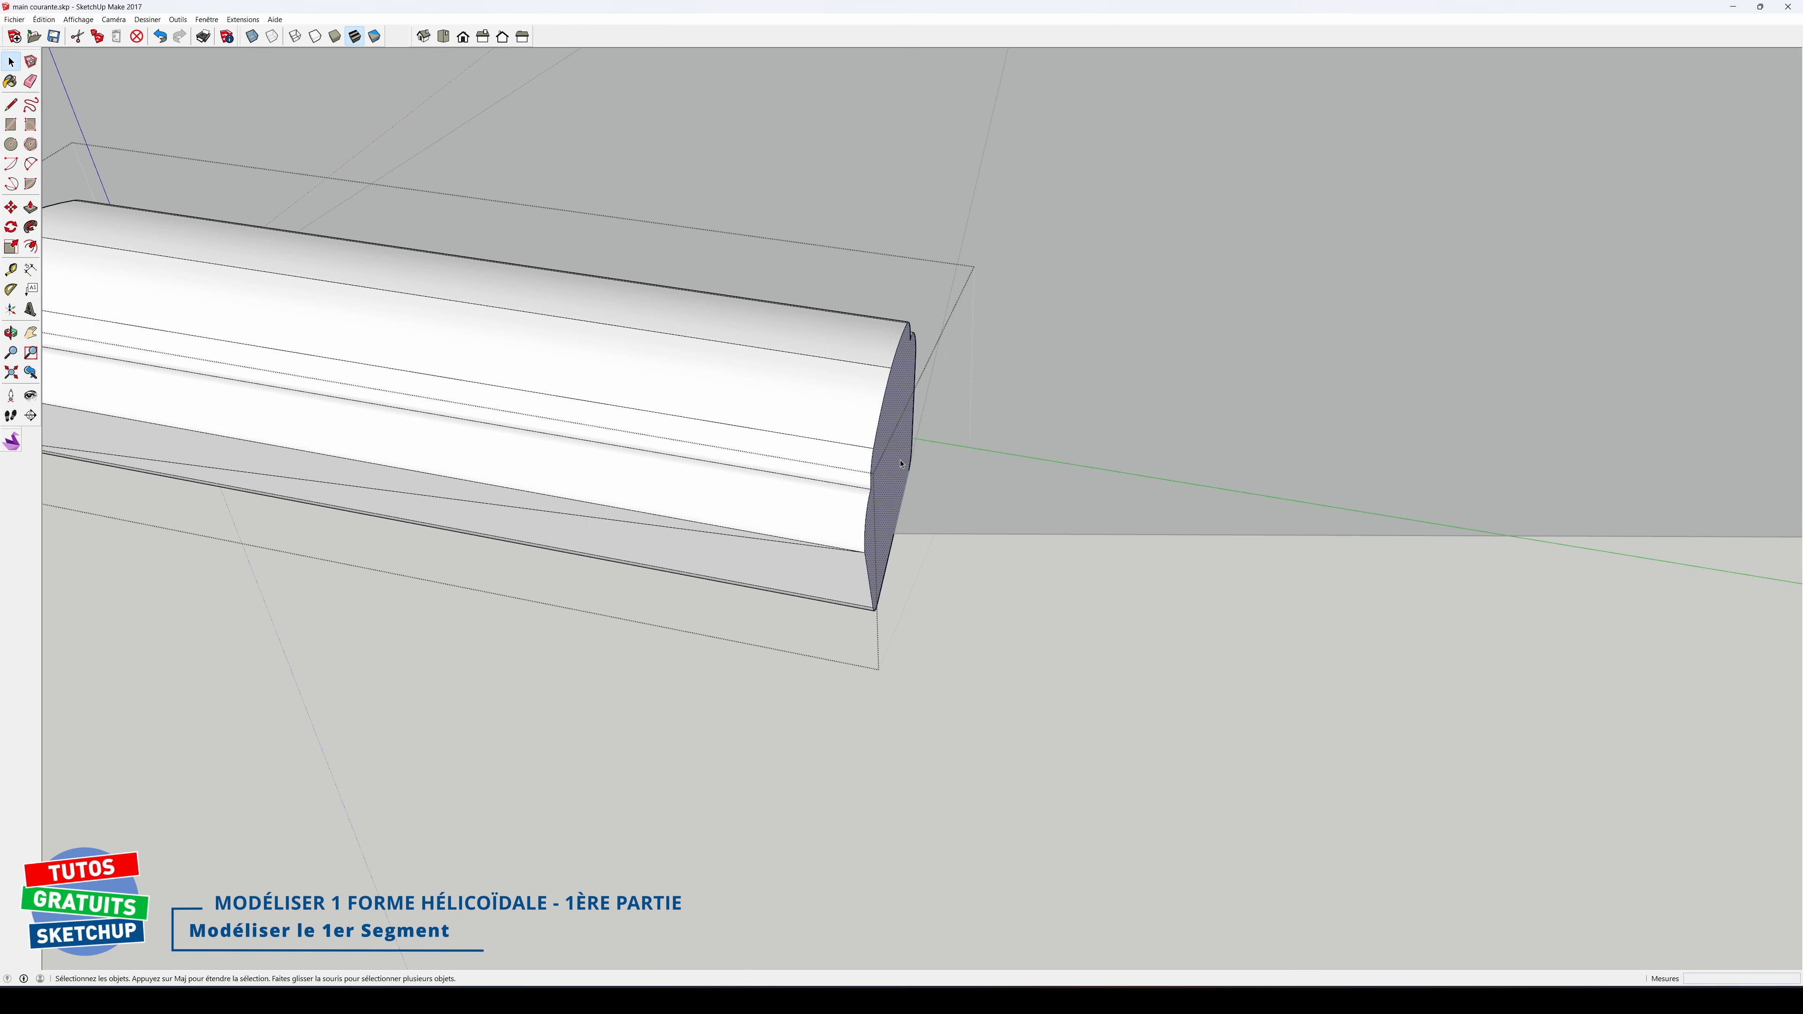
left_click(618, 600)
middle_click_drag(547, 620, 865, 557)
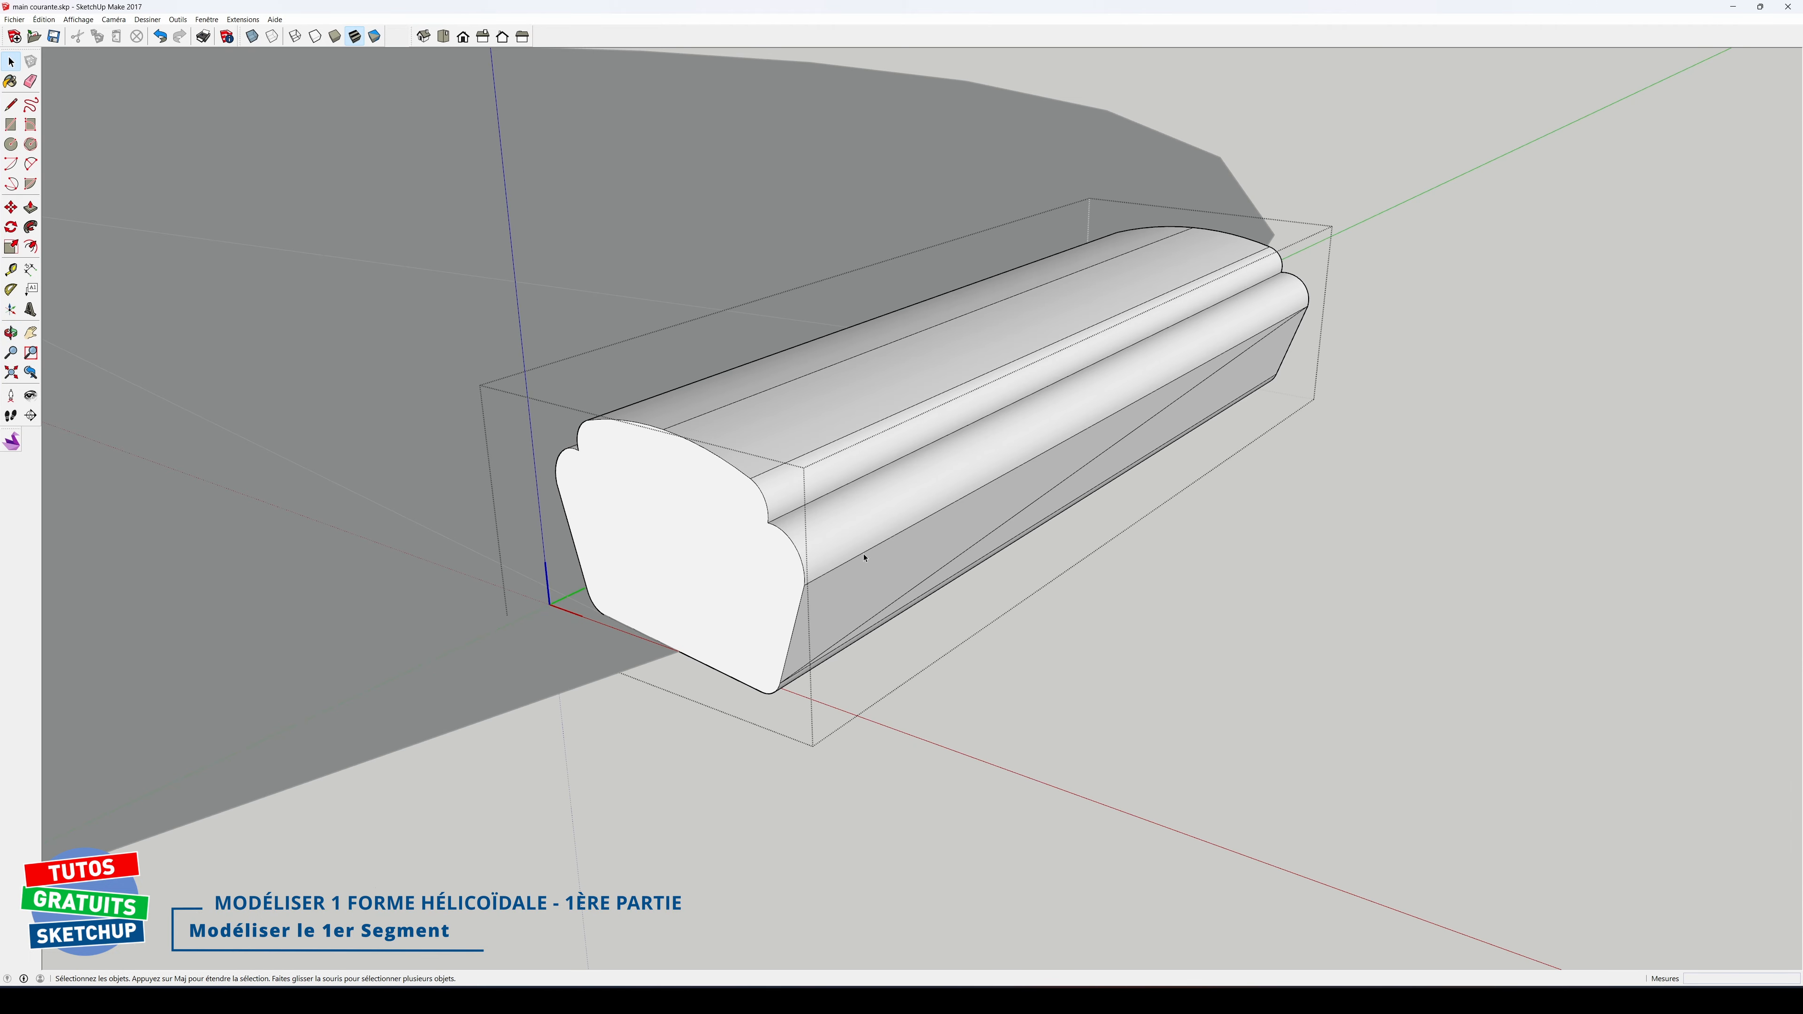
left_click(729, 589)
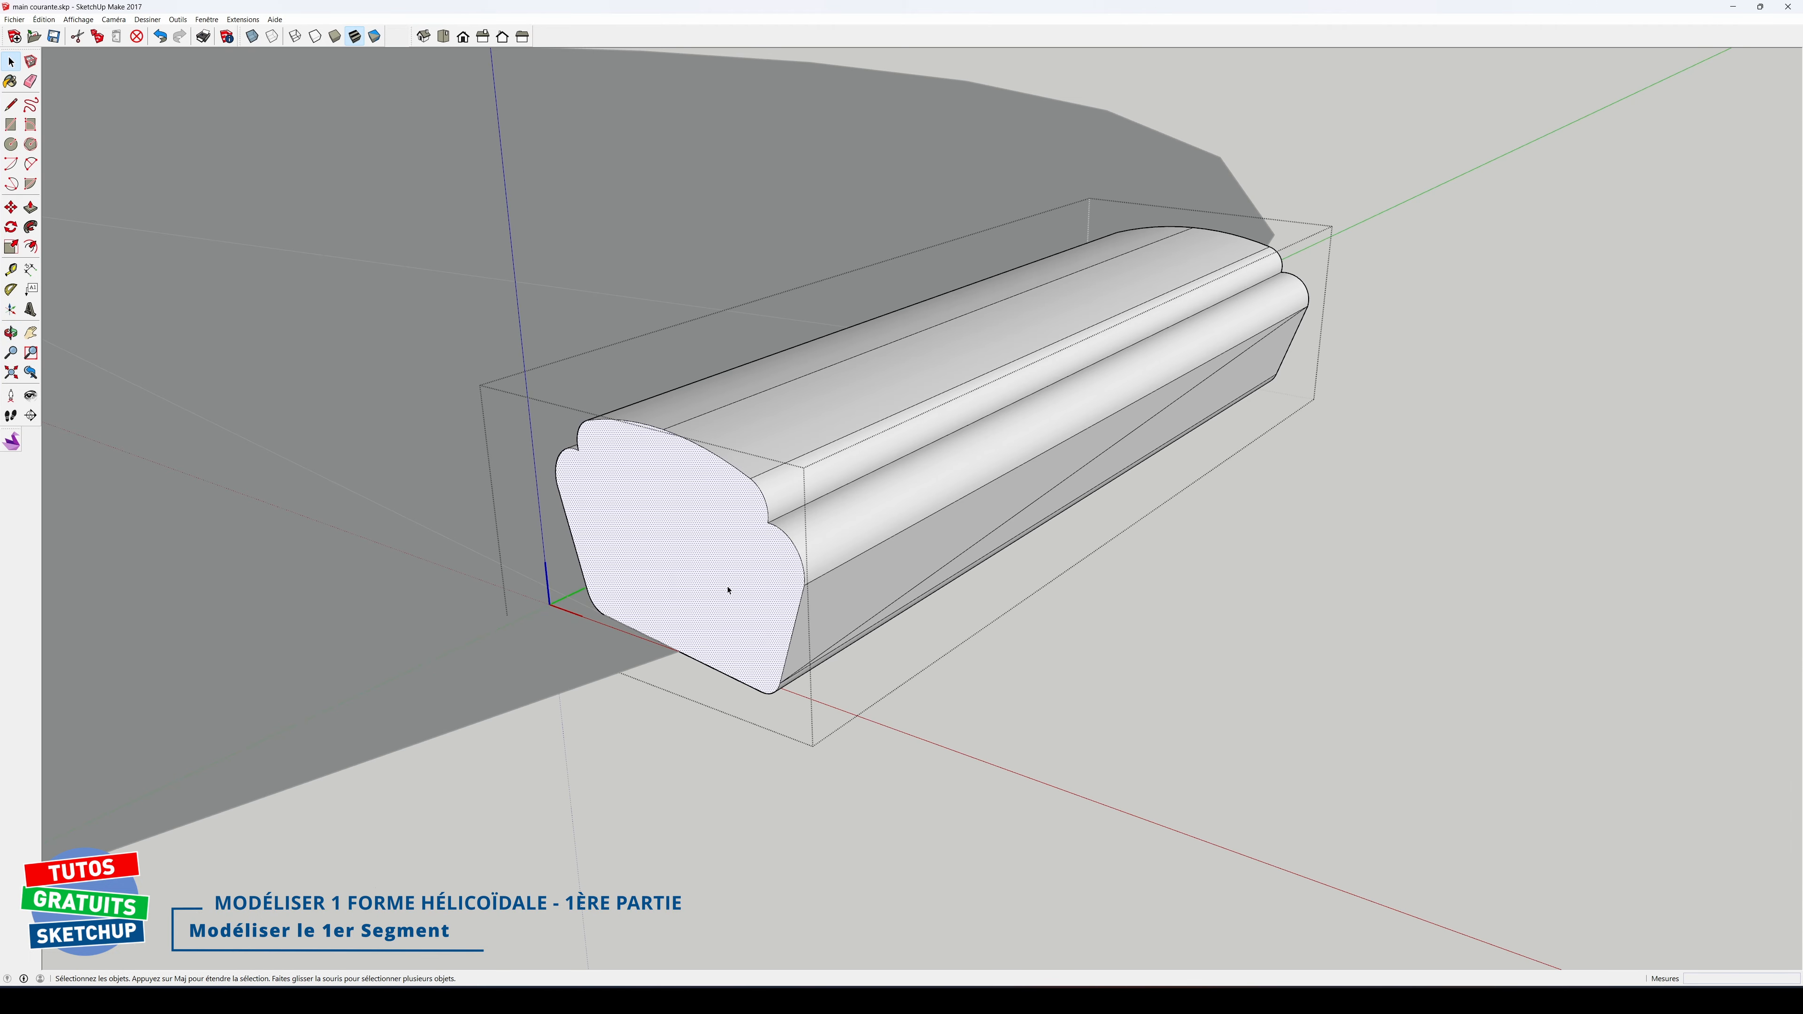
key("Delete")
middle_click_drag(1081, 598, 1260, 645)
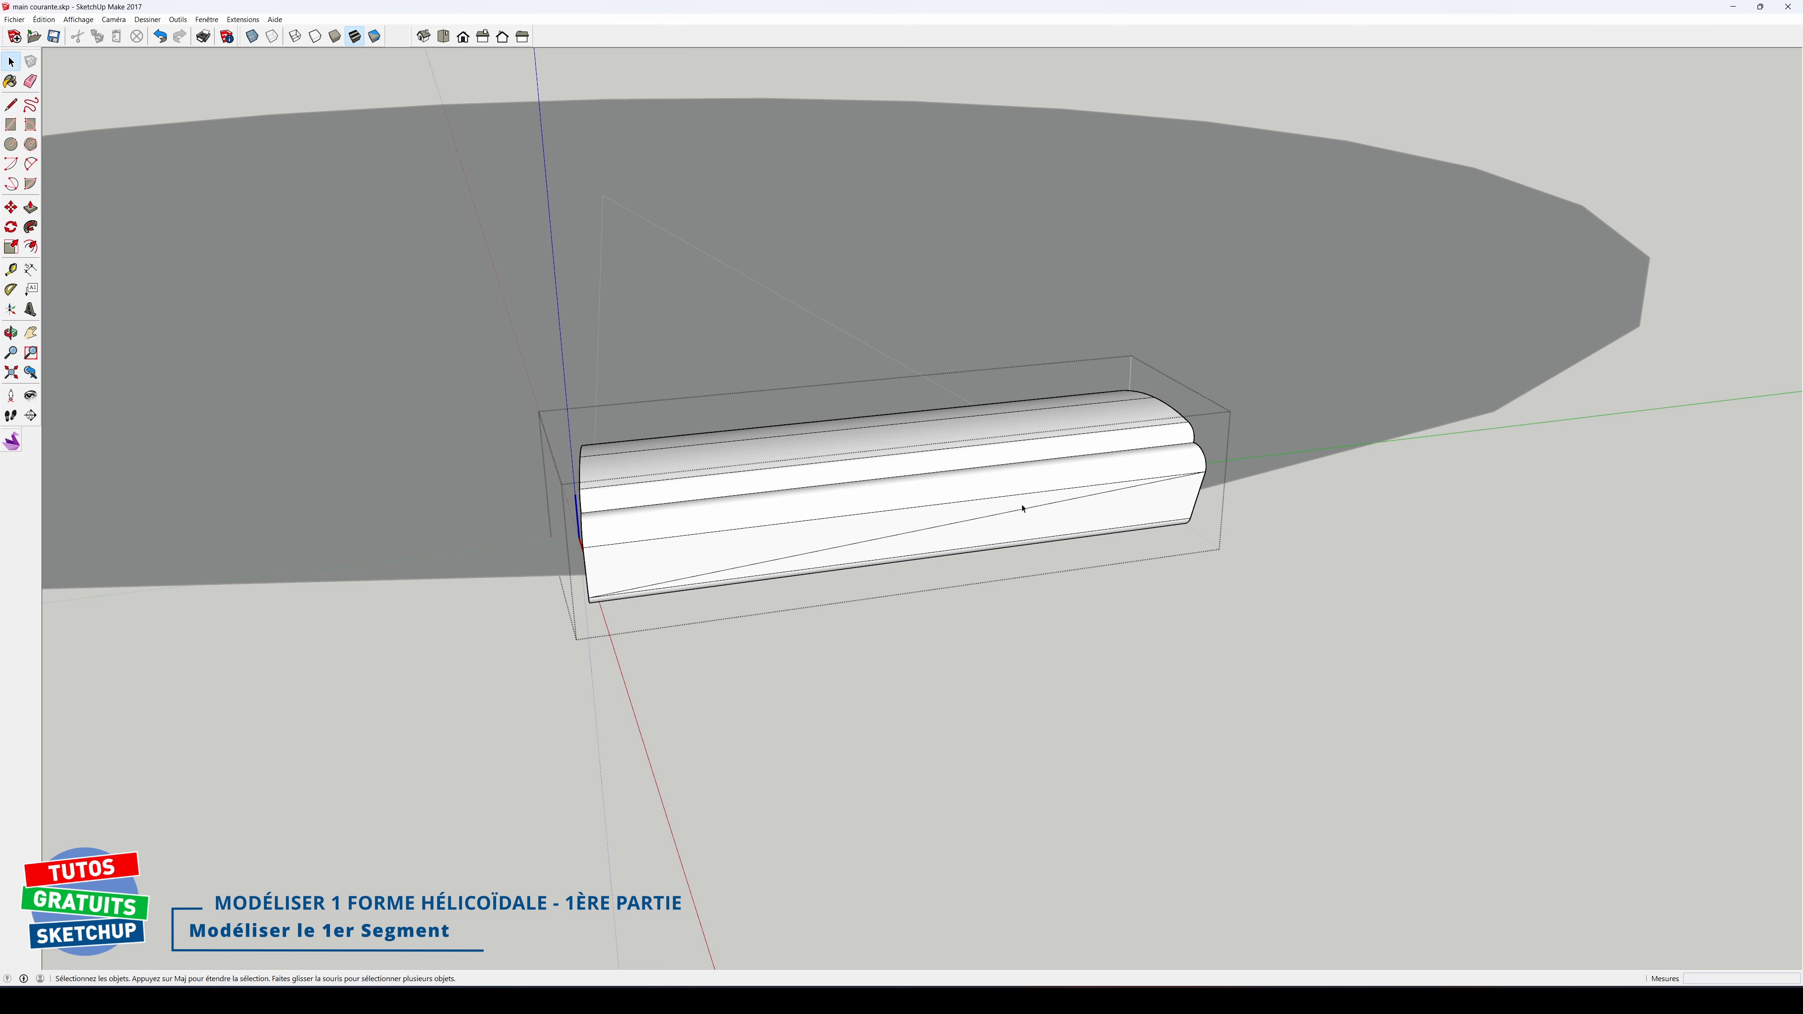
middle_click_drag(1022, 508, 757, 471)
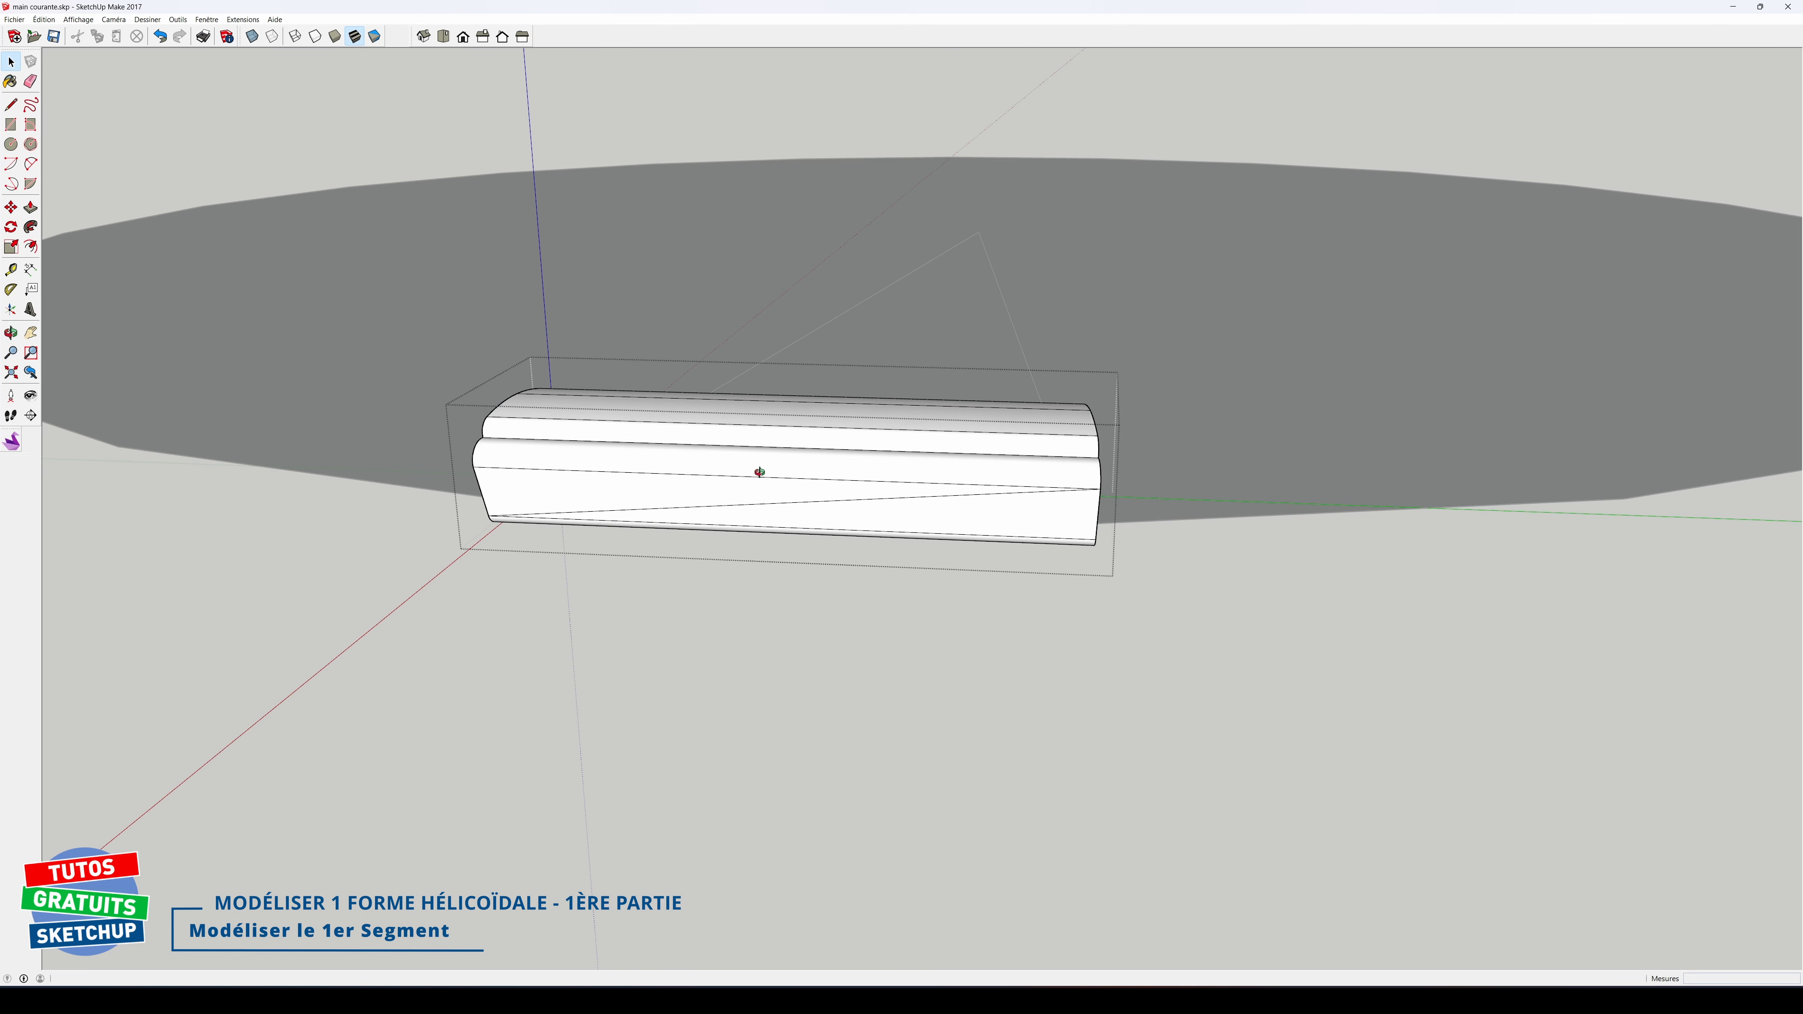
middle_click_drag(931, 499, 778, 466)
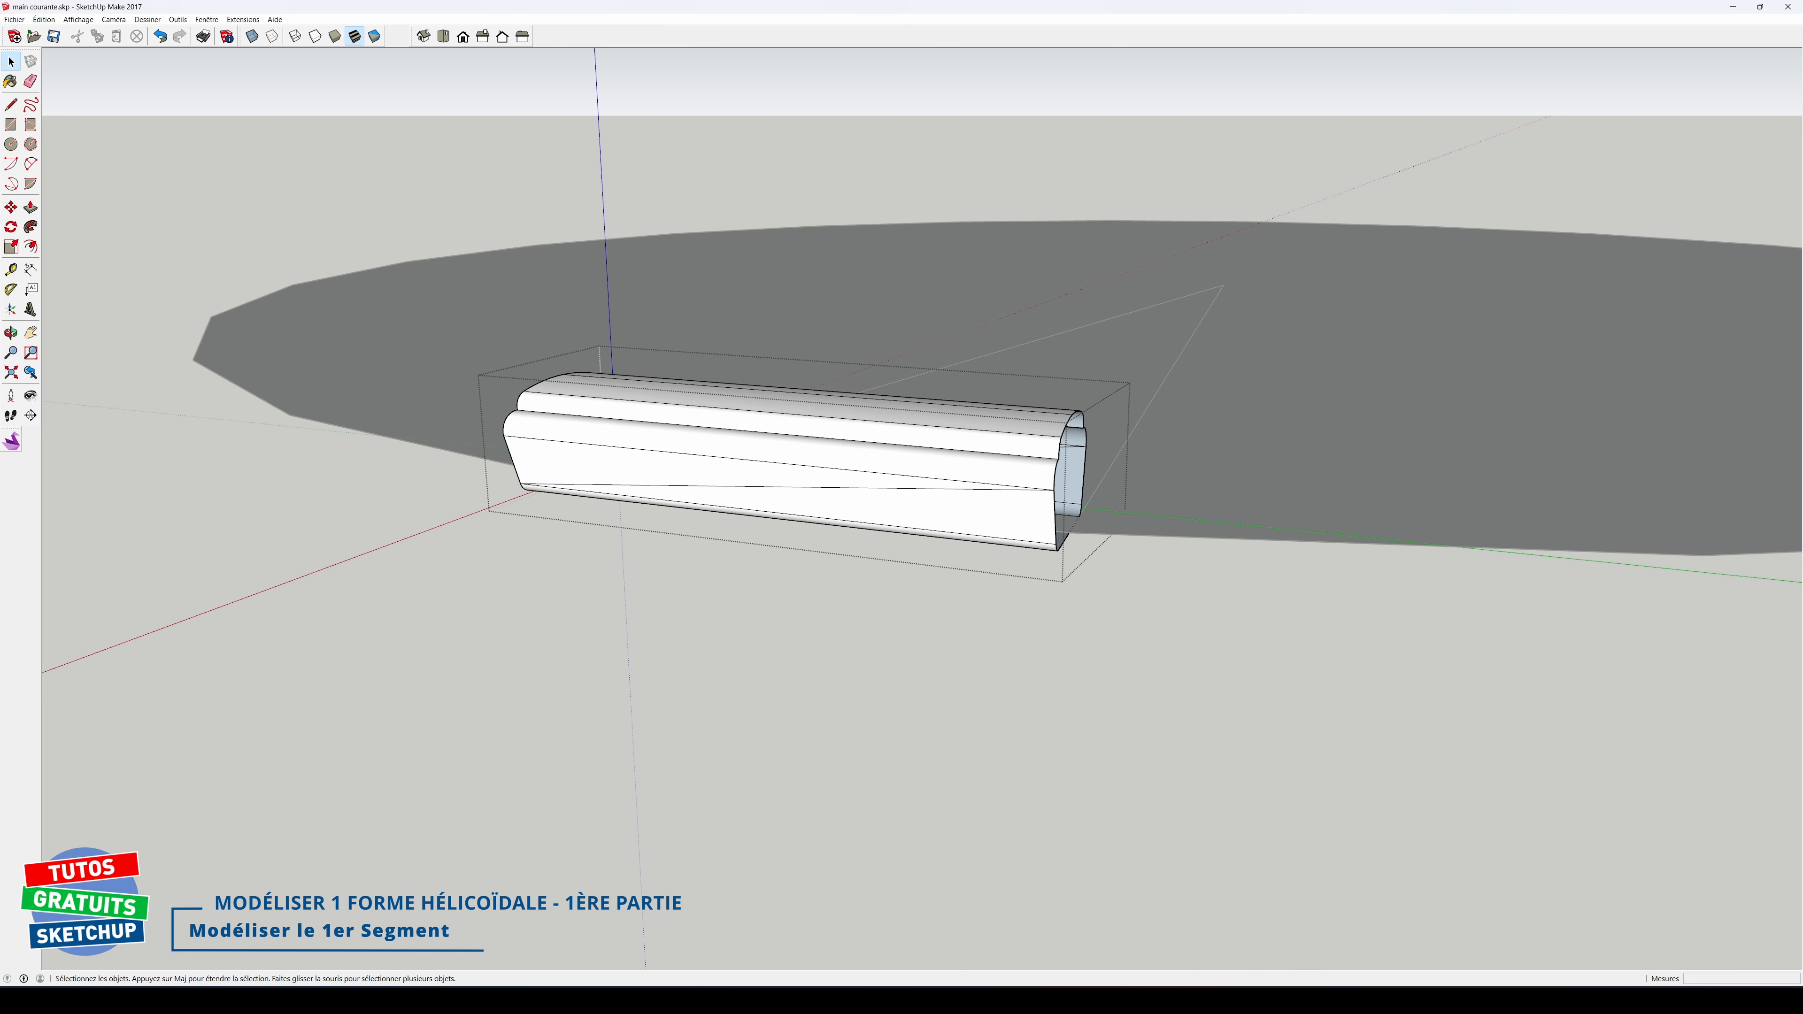
Step: Switch to the Windows calculator, divide 2500 by 24 to get the rise per segment, and close it
left_click(745, 1000)
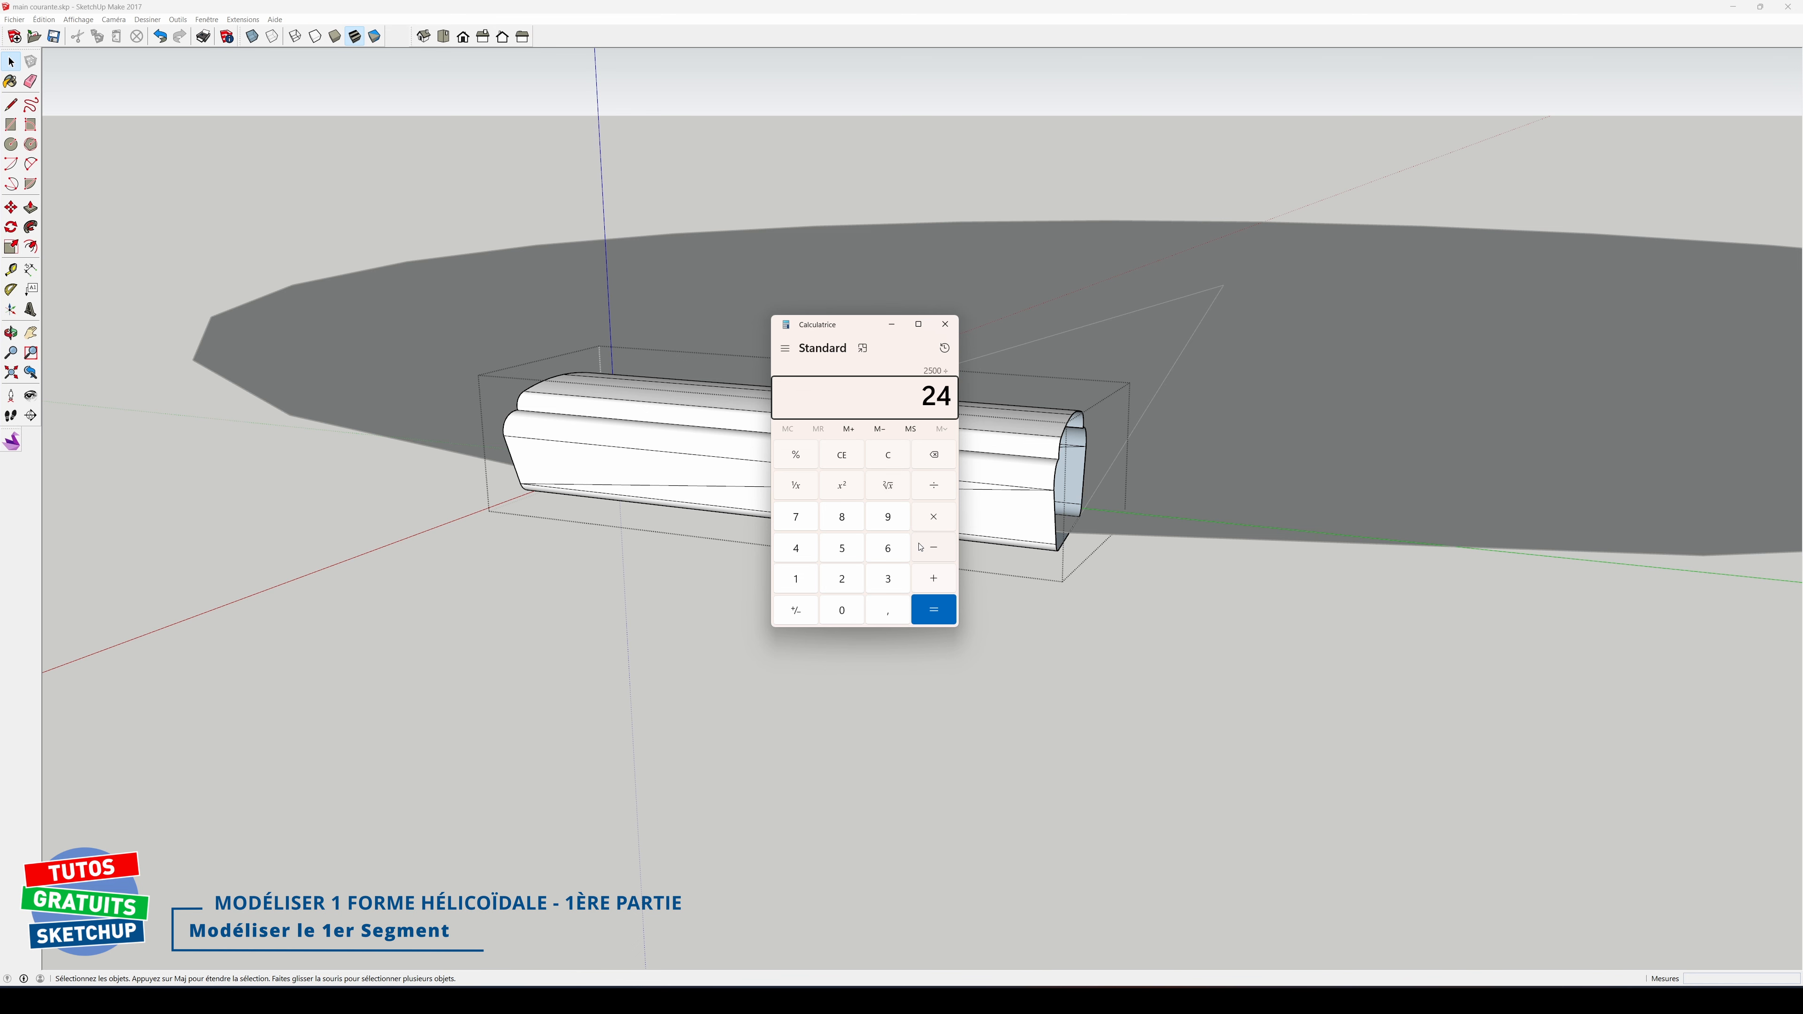
key("Return")
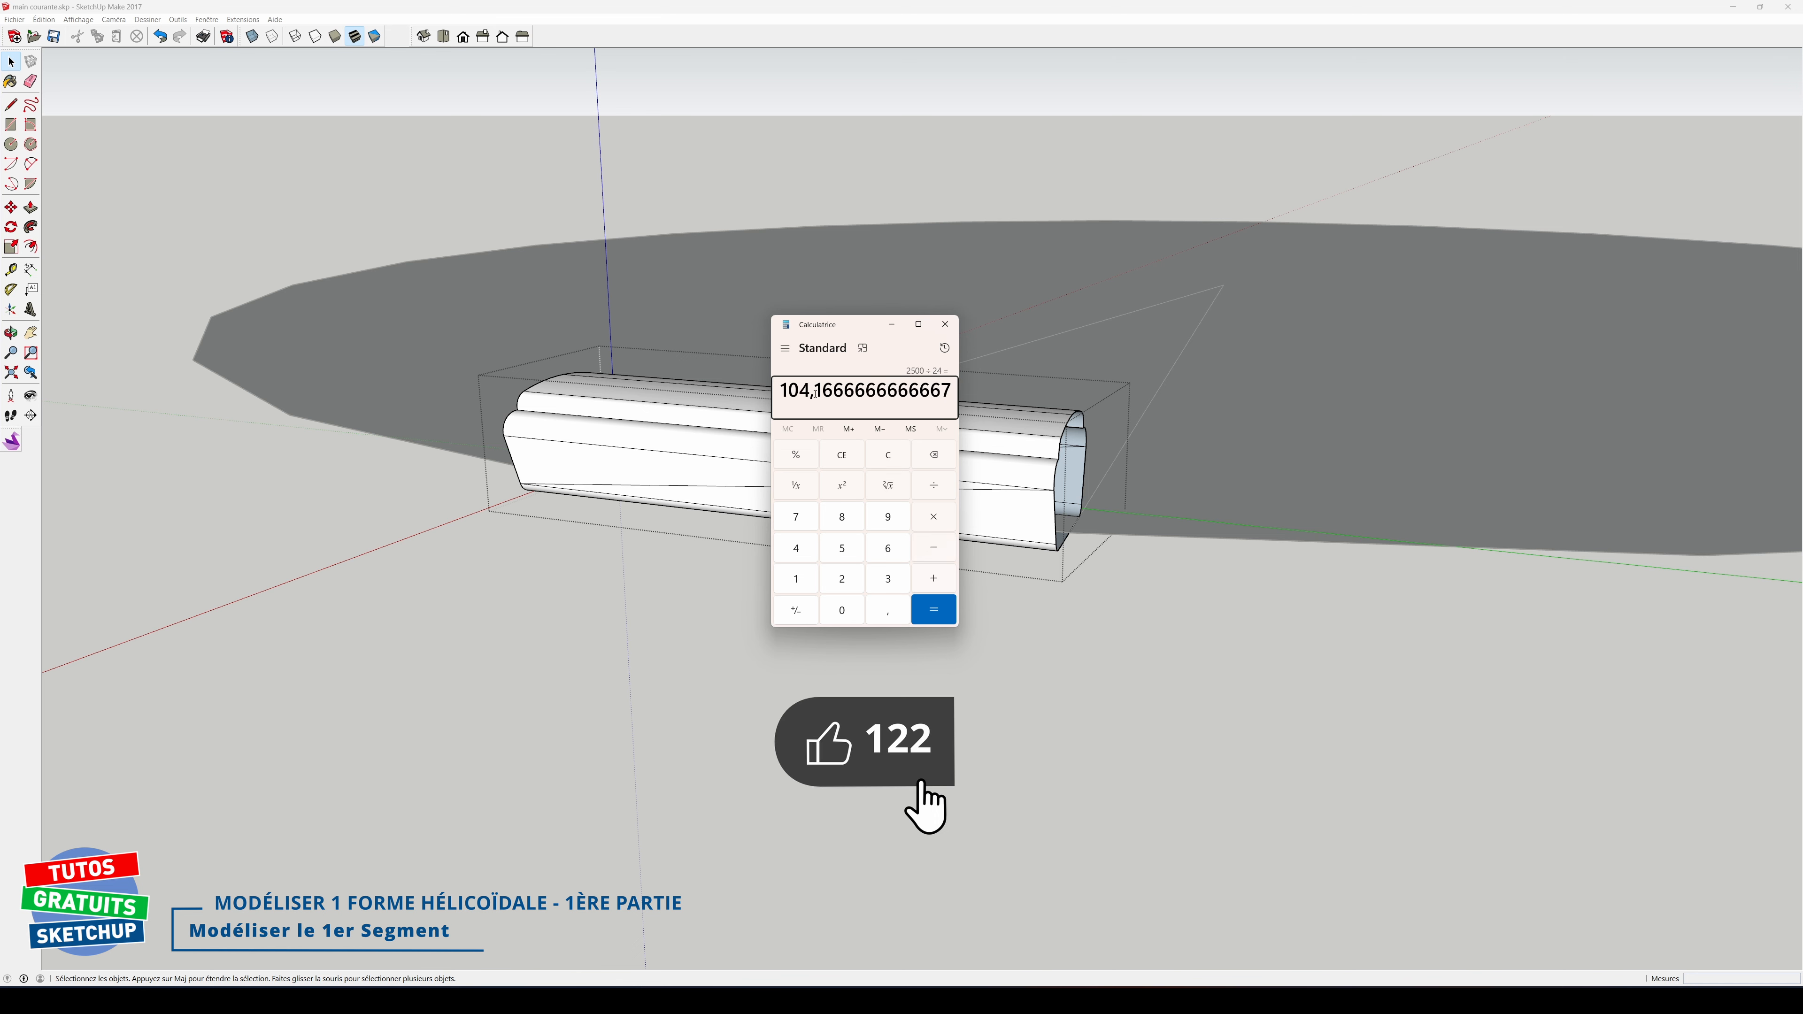
left_click(945, 324)
Step: Move the far end's outline of the segment vertically up by about 104 mm and stop editing the component
left_click_drag(1018, 395, 1106, 565)
key("m")
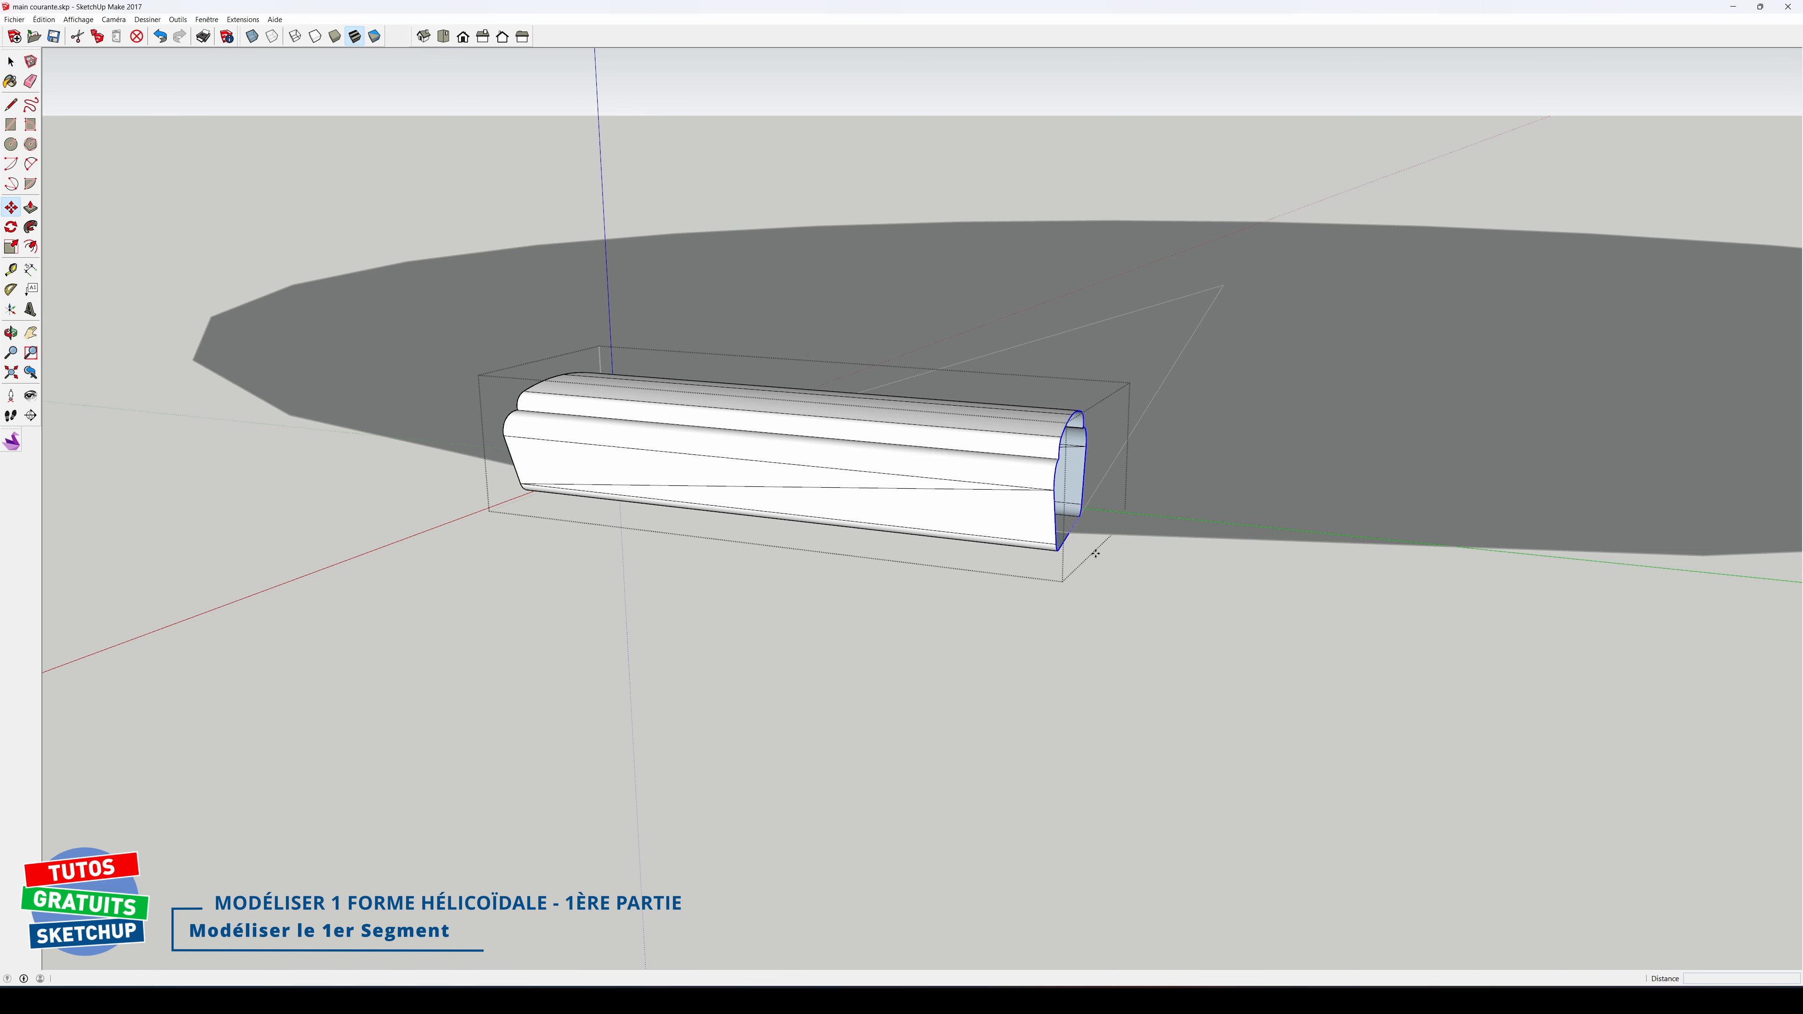
left_click(1069, 537)
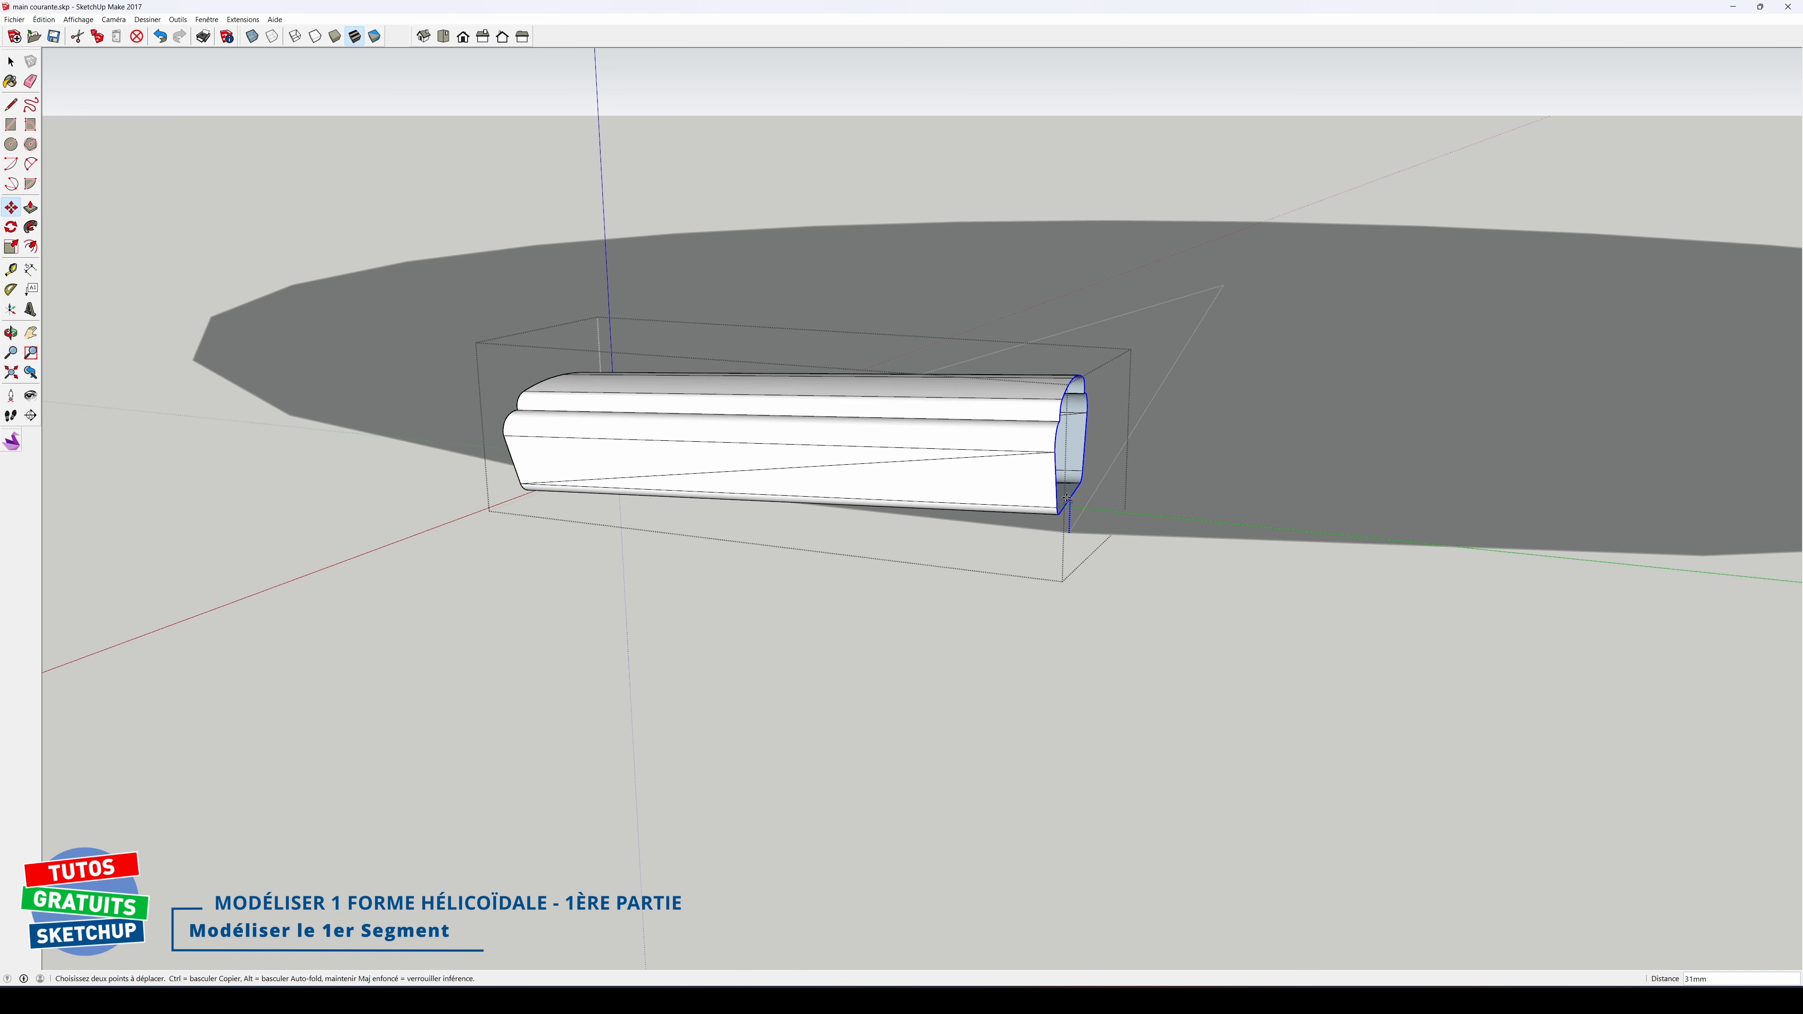
left_click(1070, 483)
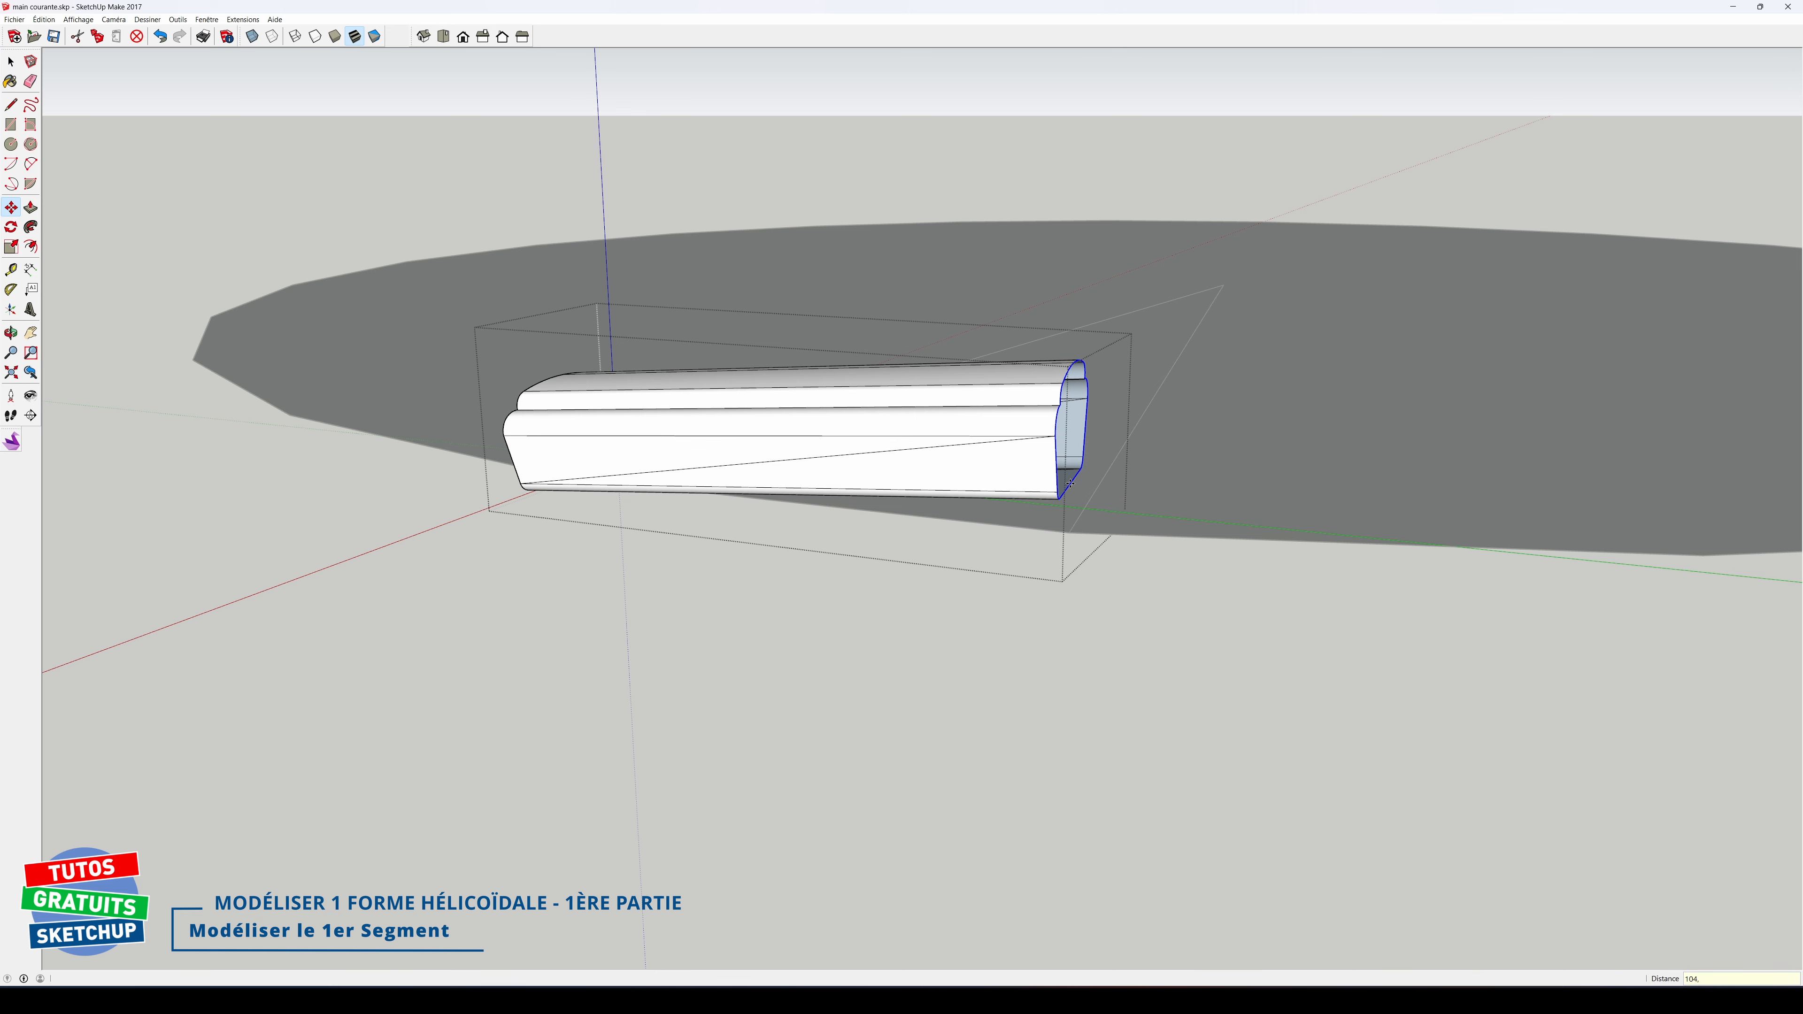
key("Return")
key("space")
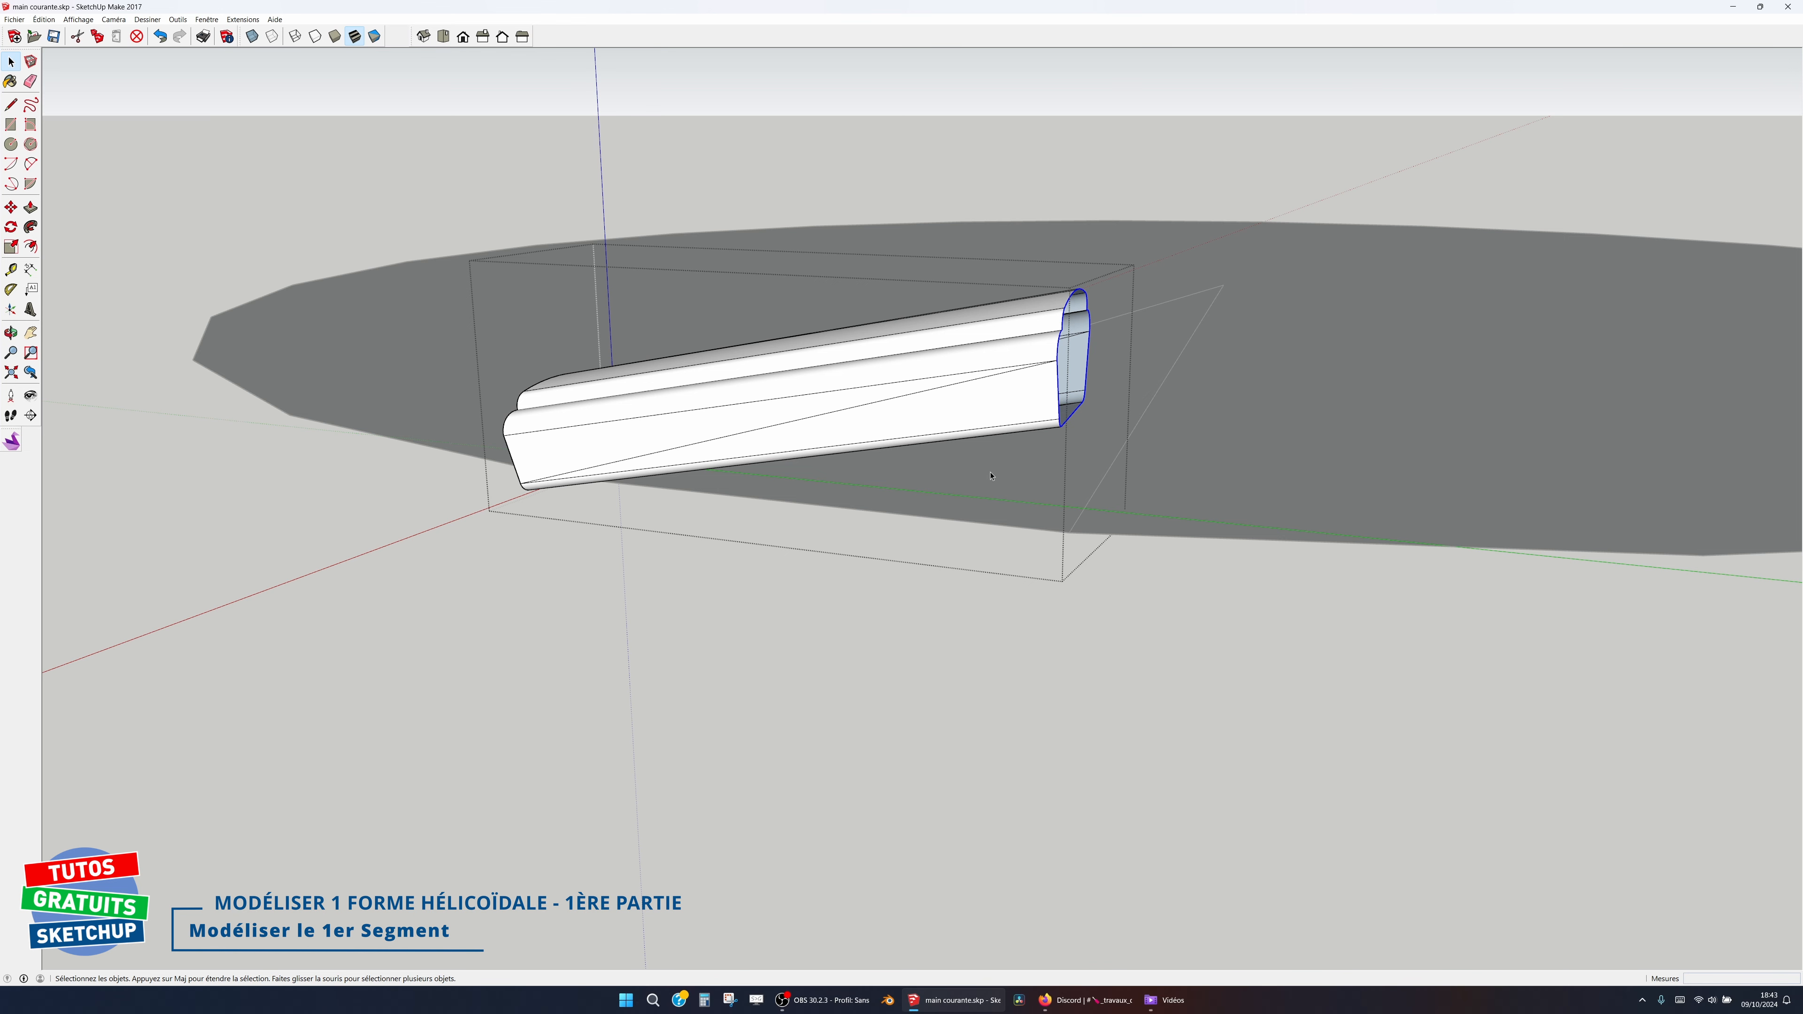
left_click(930, 612)
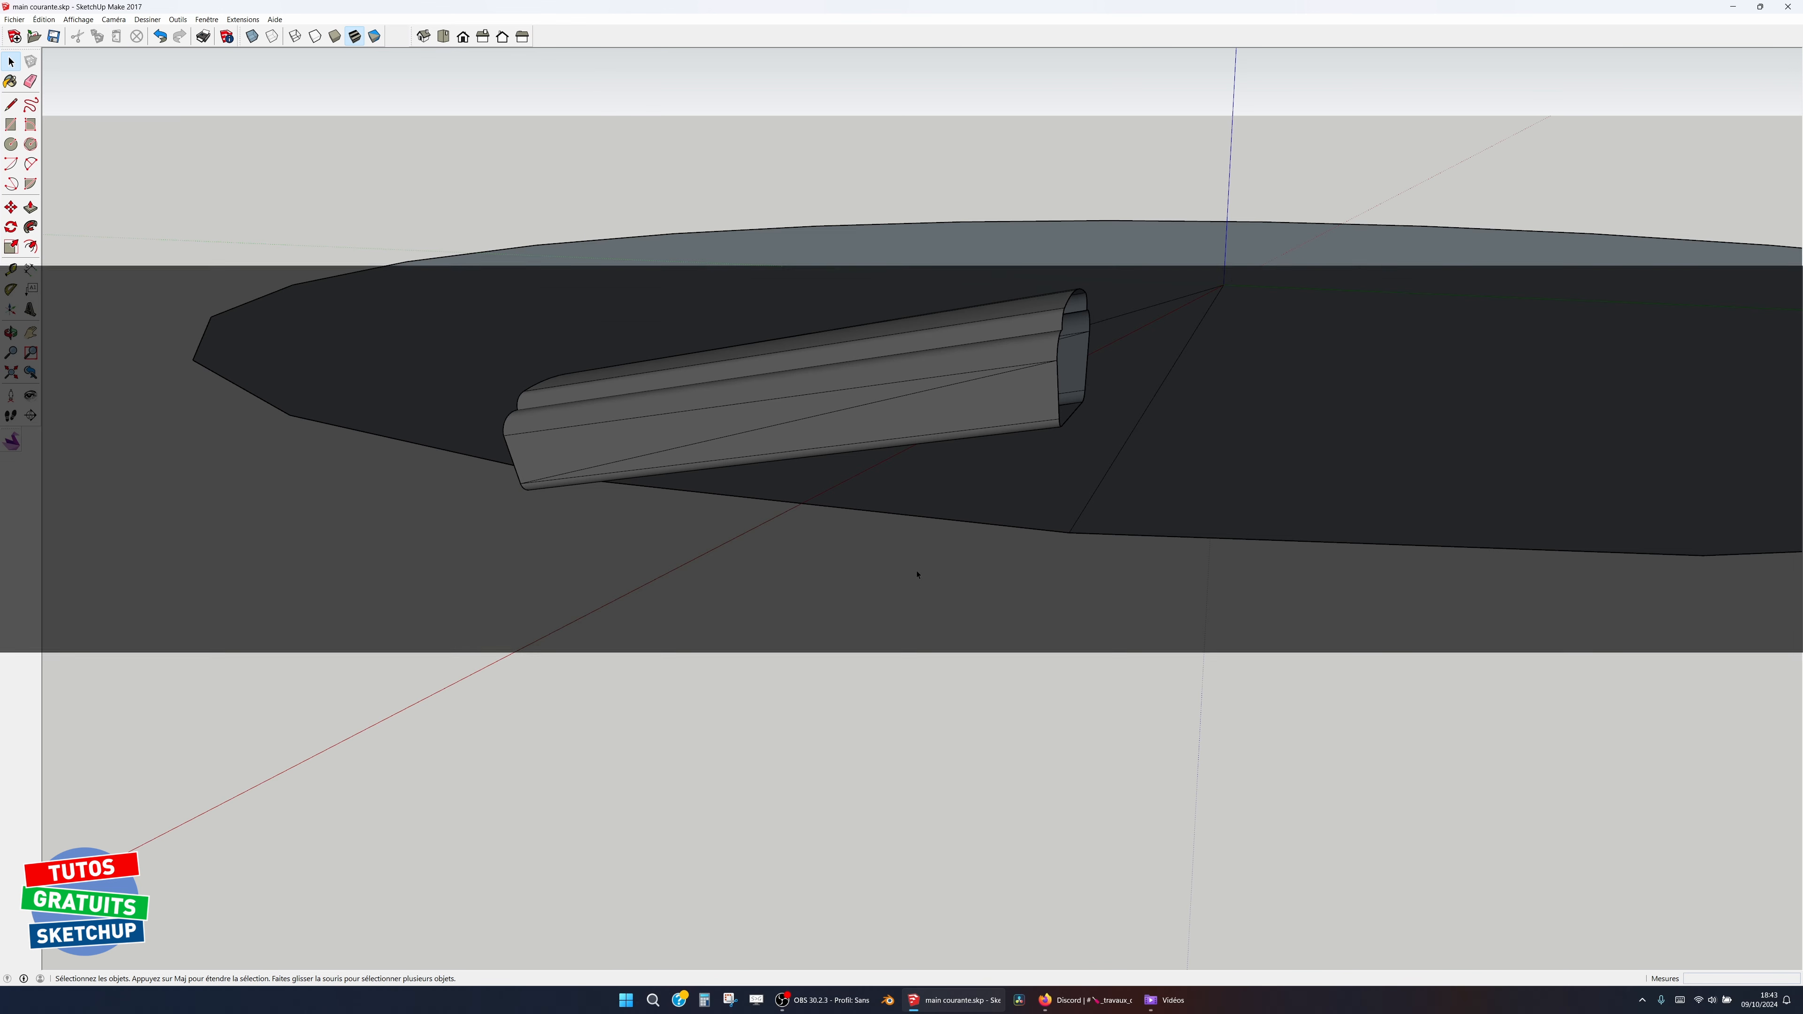
Step: Rotate-copy the sloped segment by 15° about the circle's centre and multiply it into five copies
mouse_move(918, 576)
middle_mouse_down()
mouse_move(879, 574)
mouse_move(986, 624)
mouse_move(931, 605)
middle_mouse_up()
left_click(929, 604)
key("q")
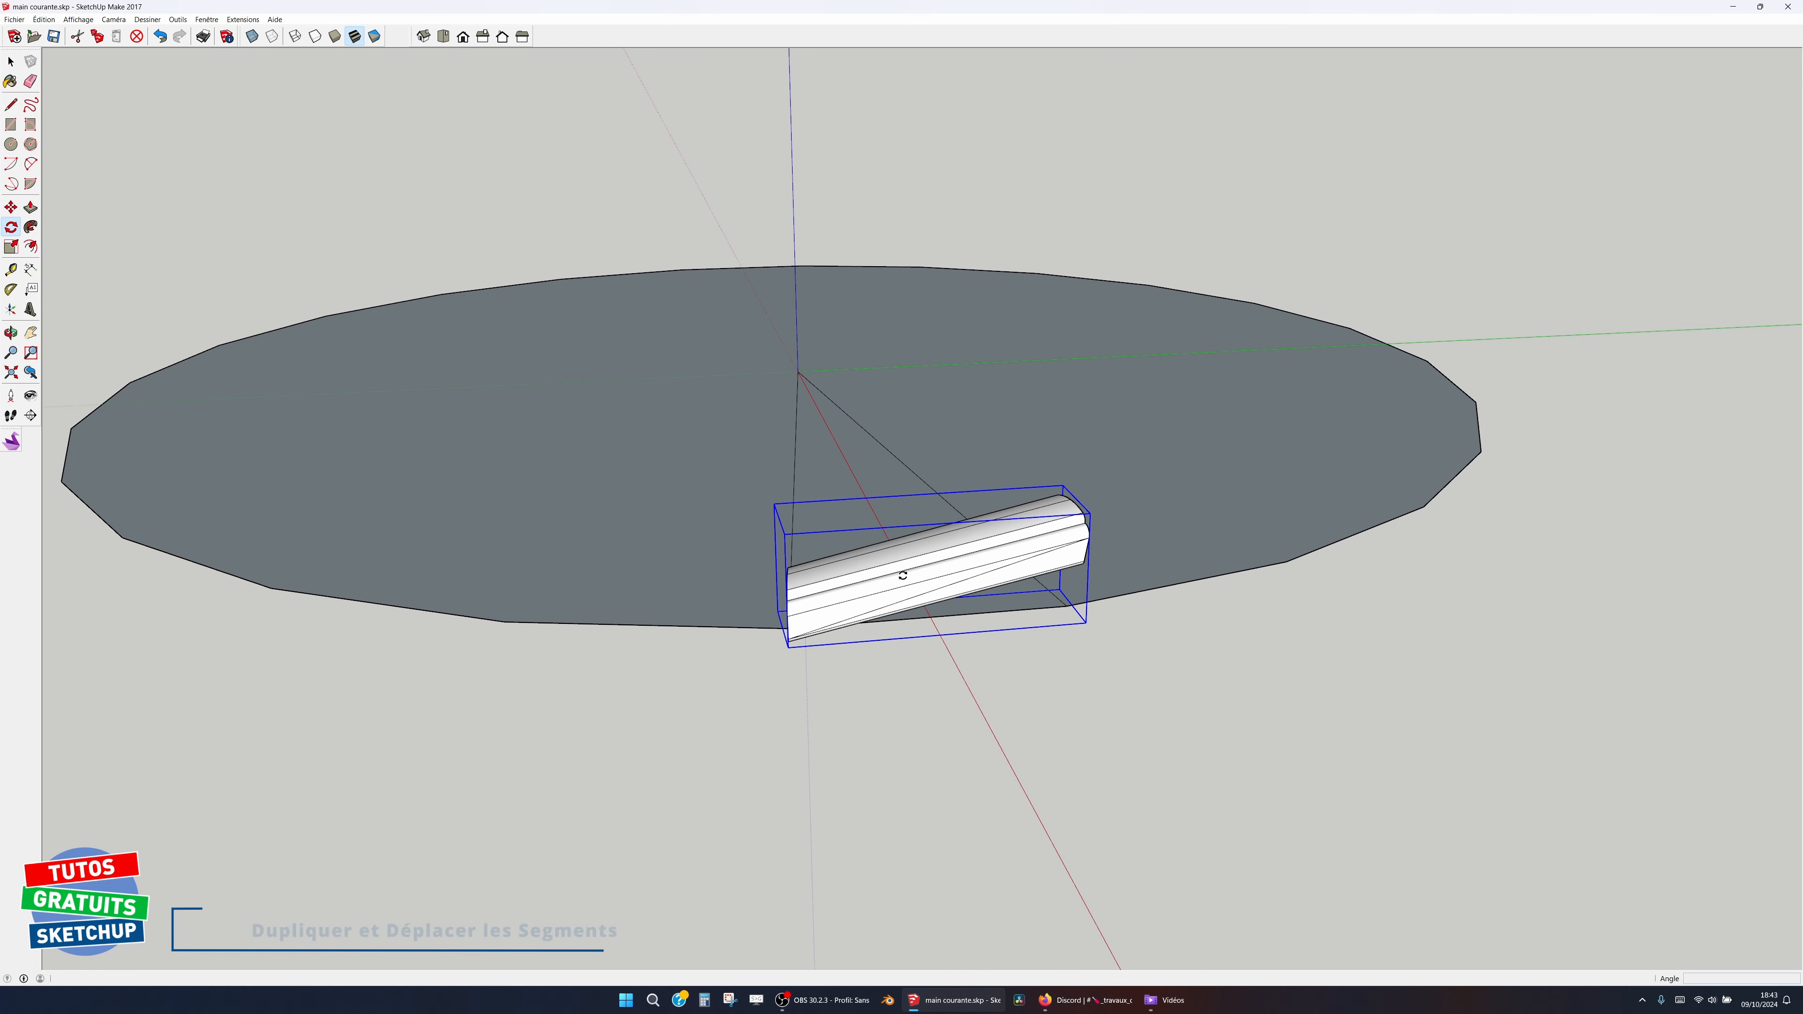
left_click(799, 372)
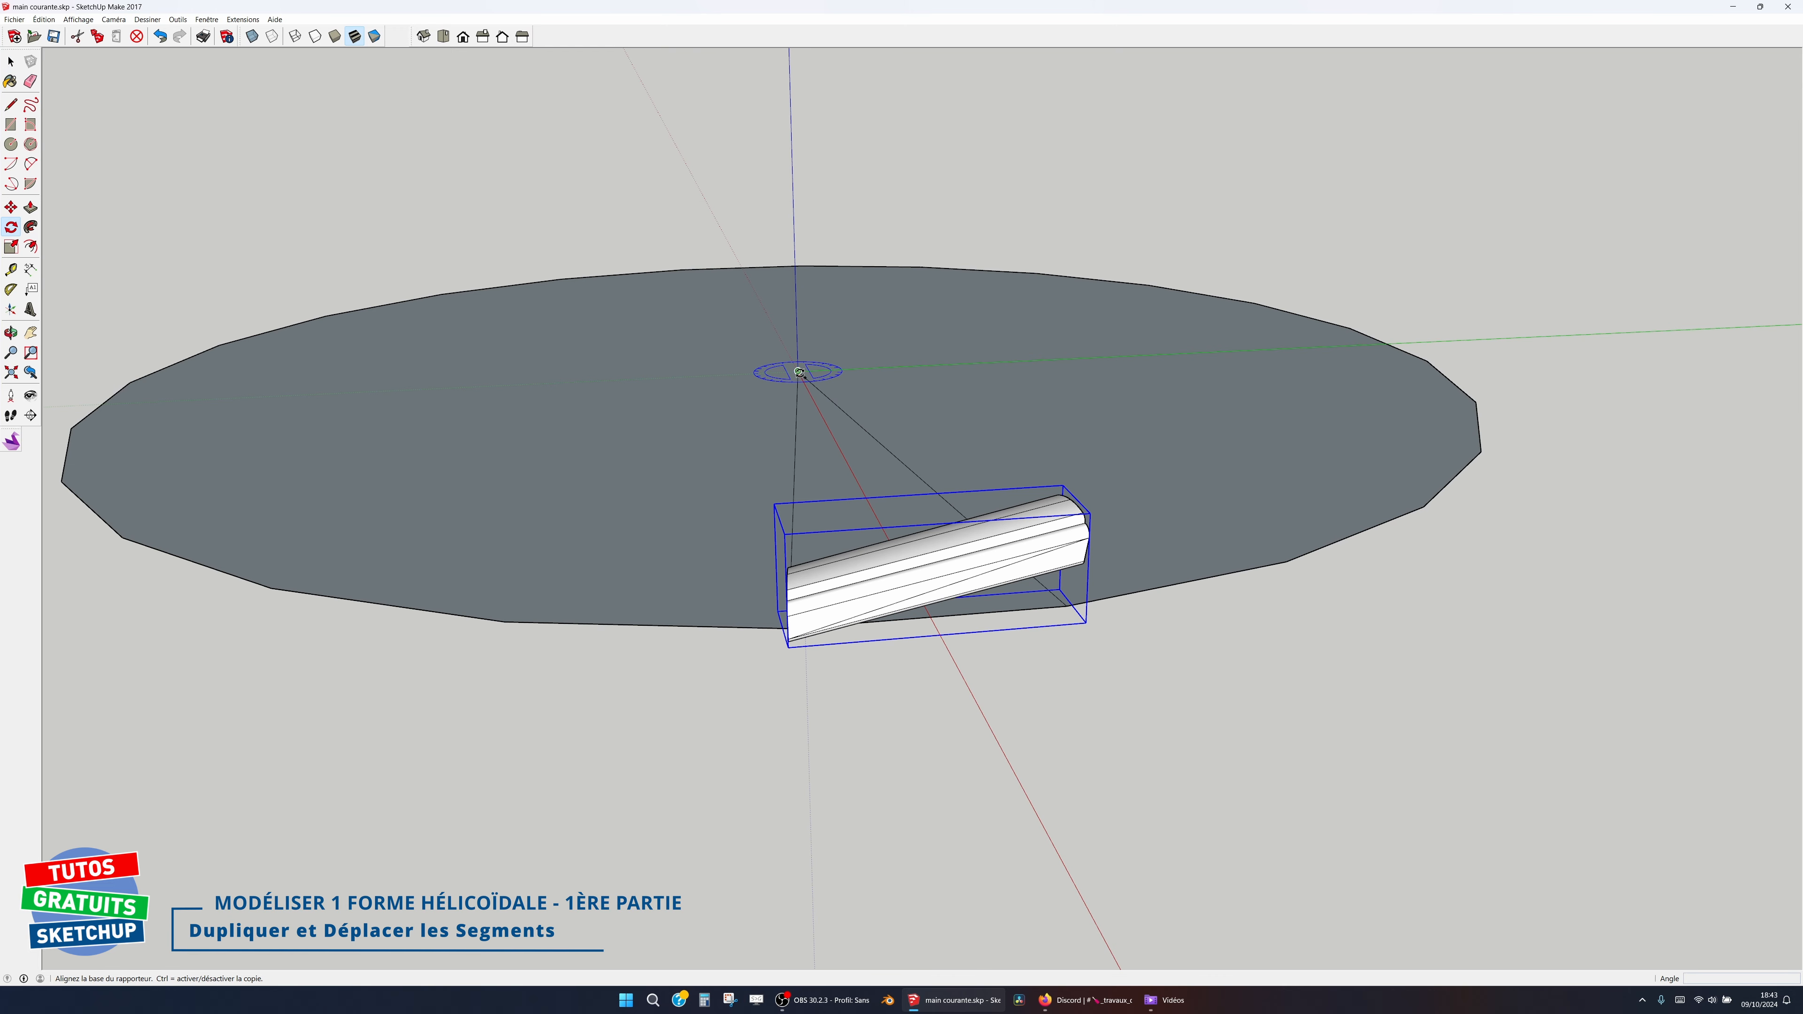
left_click(788, 628)
key("ctrl")
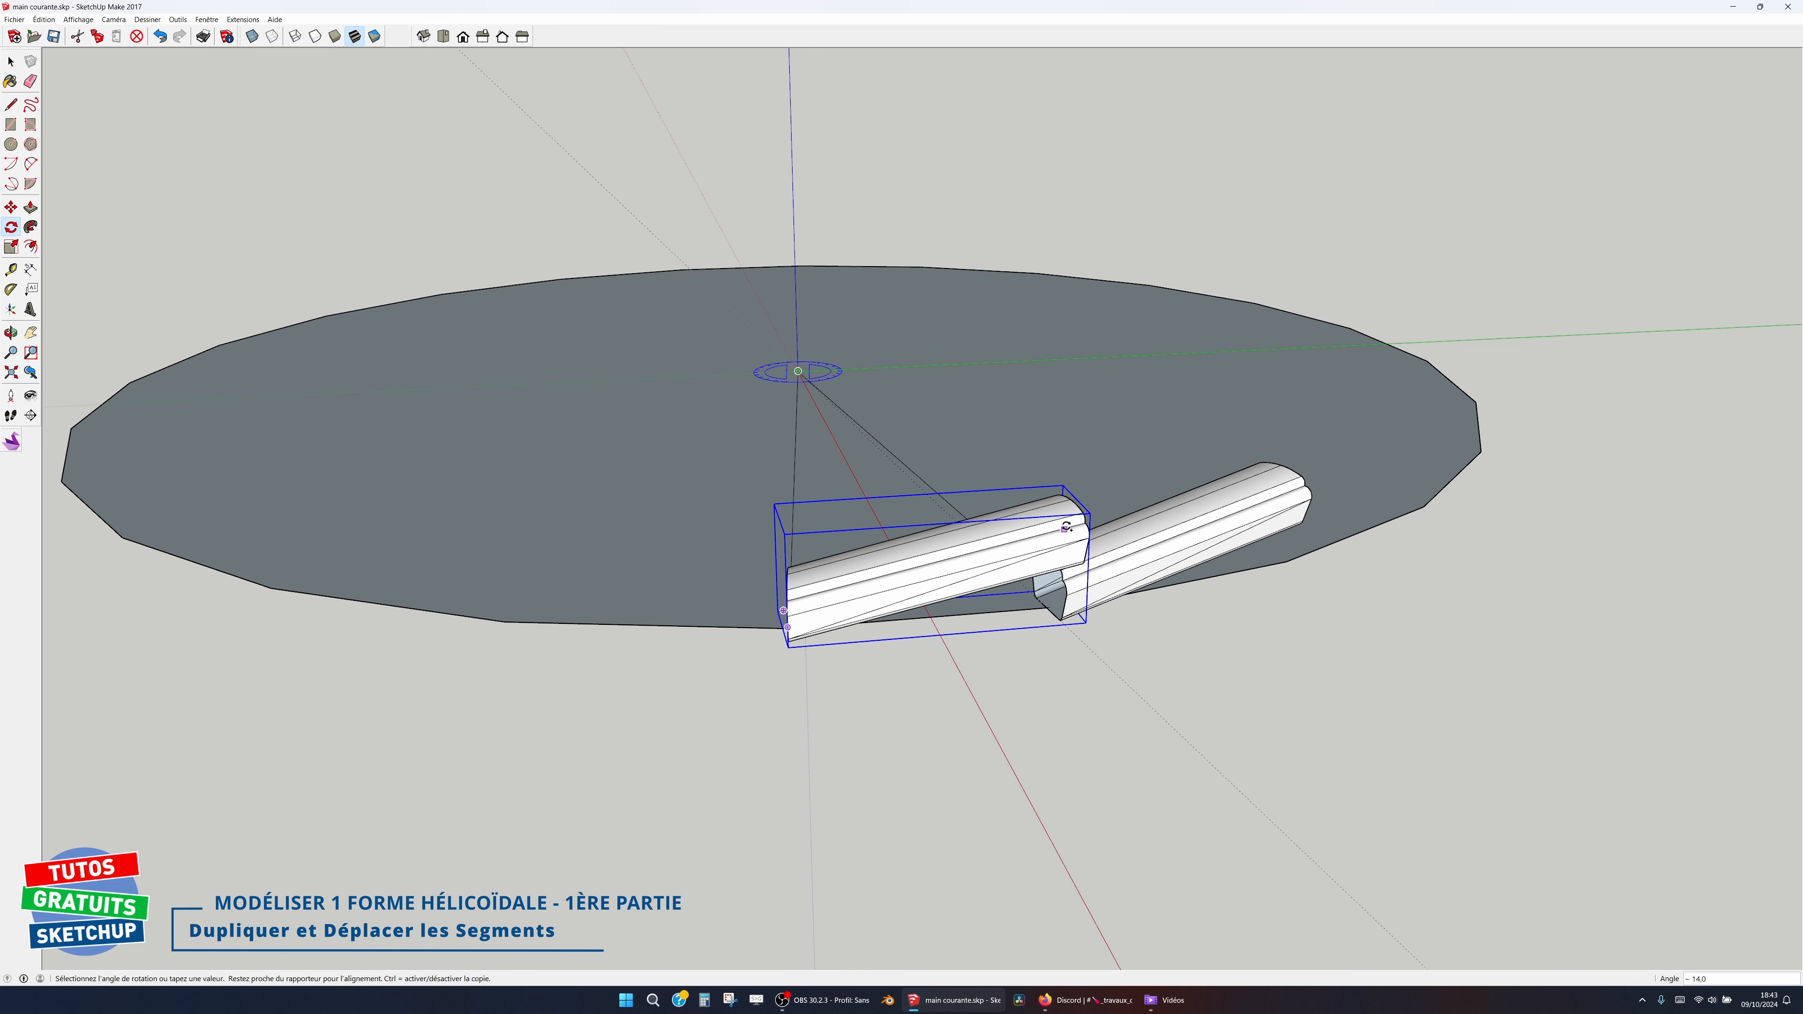
left_click(1090, 528)
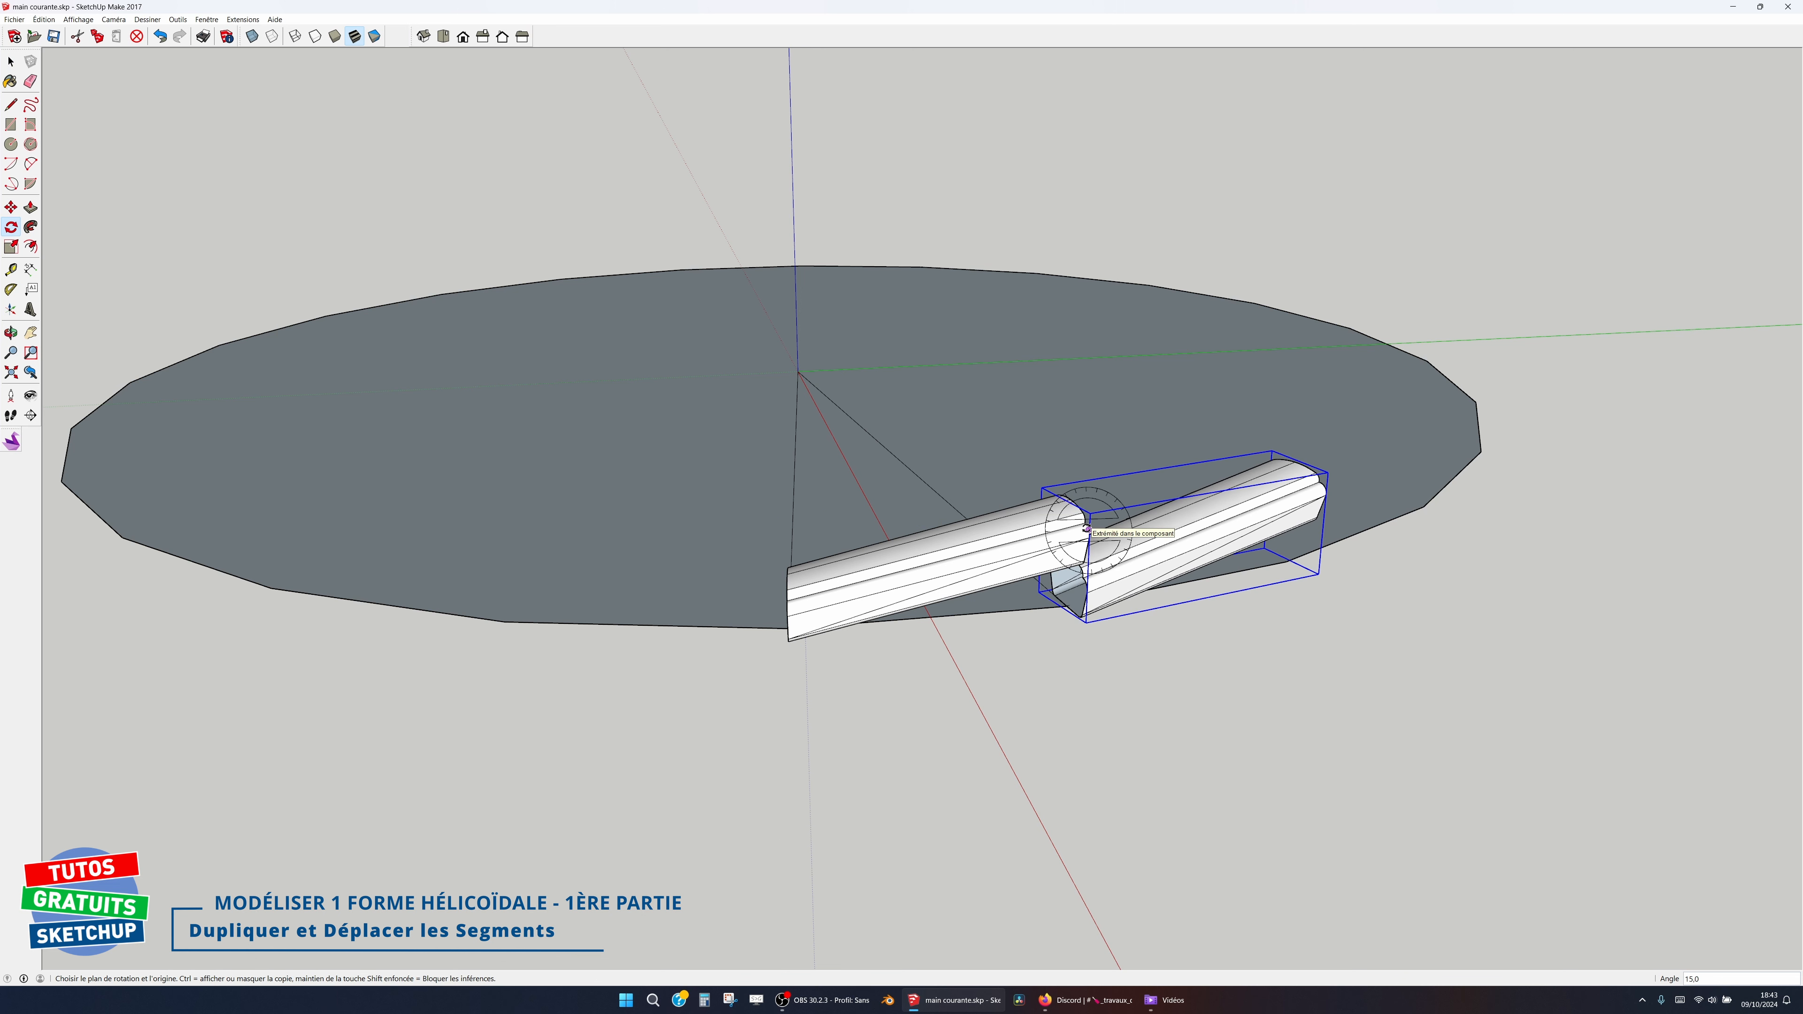
type("*5")
key("Return")
key("space")
left_click(1104, 651)
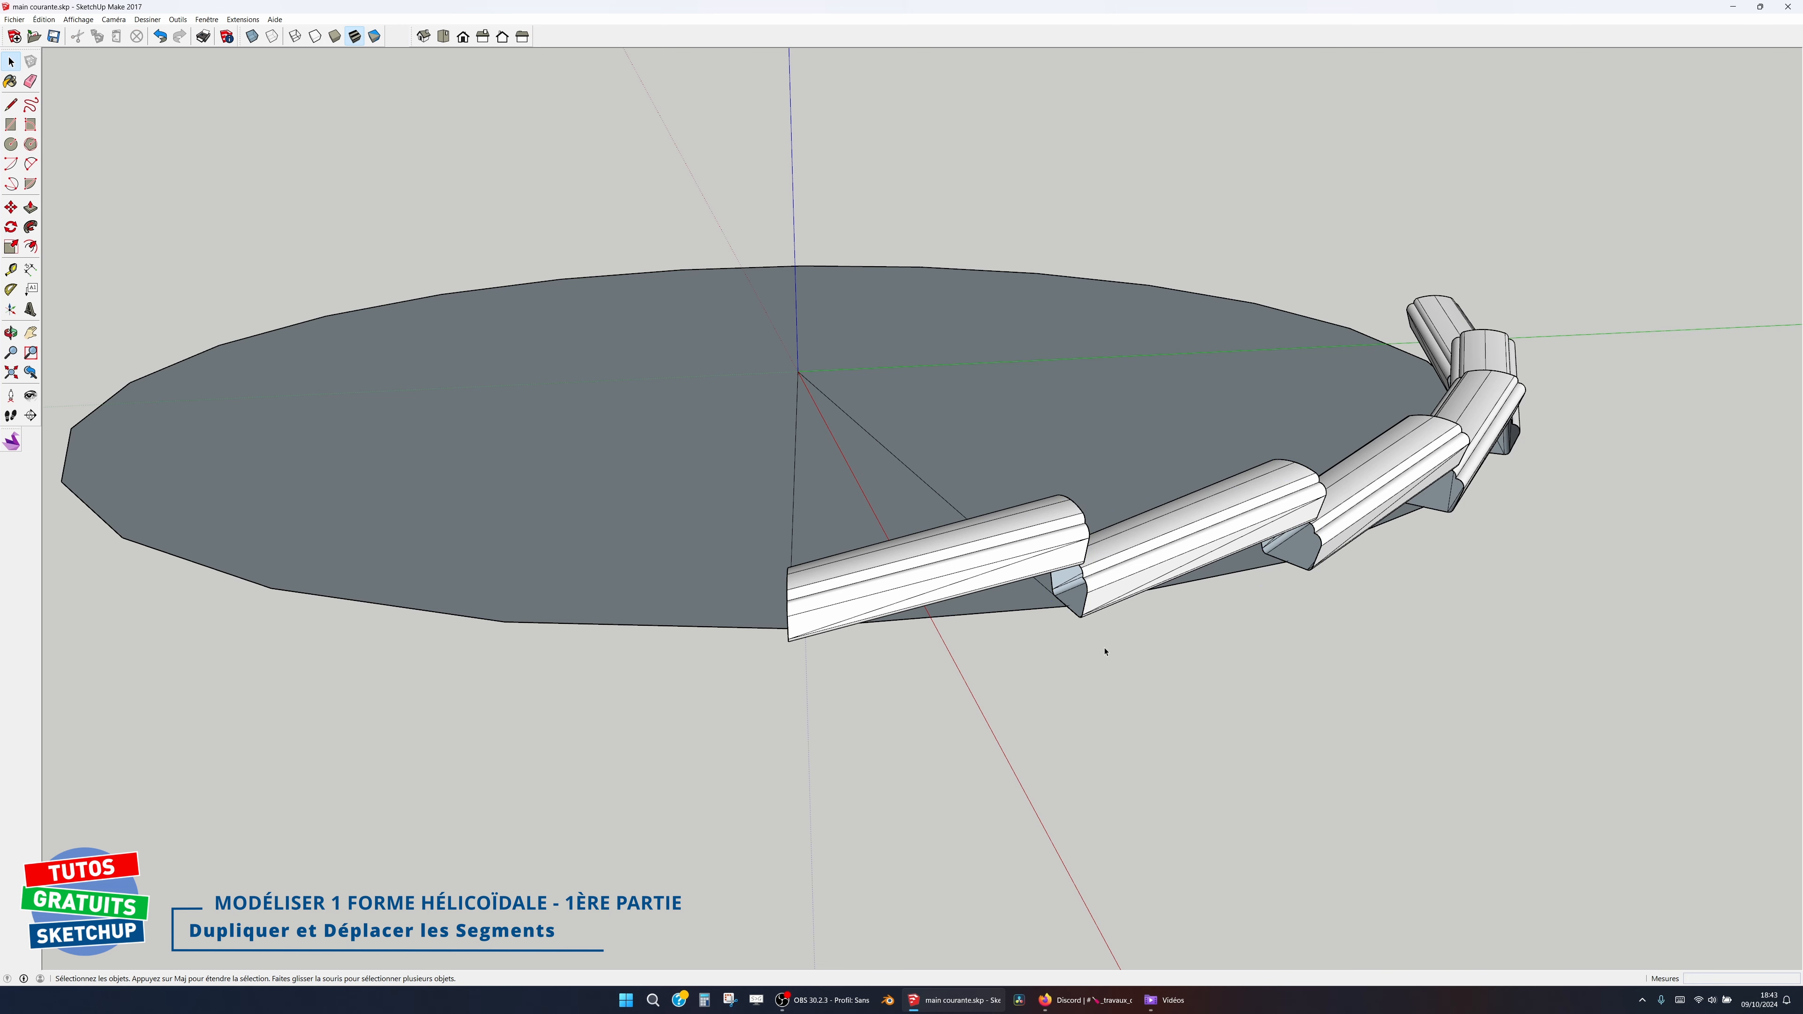
Step: Move the first two copied segments vertically up so each begins at the raised end of the preceding segment
scroll(1101, 630, "up", 5)
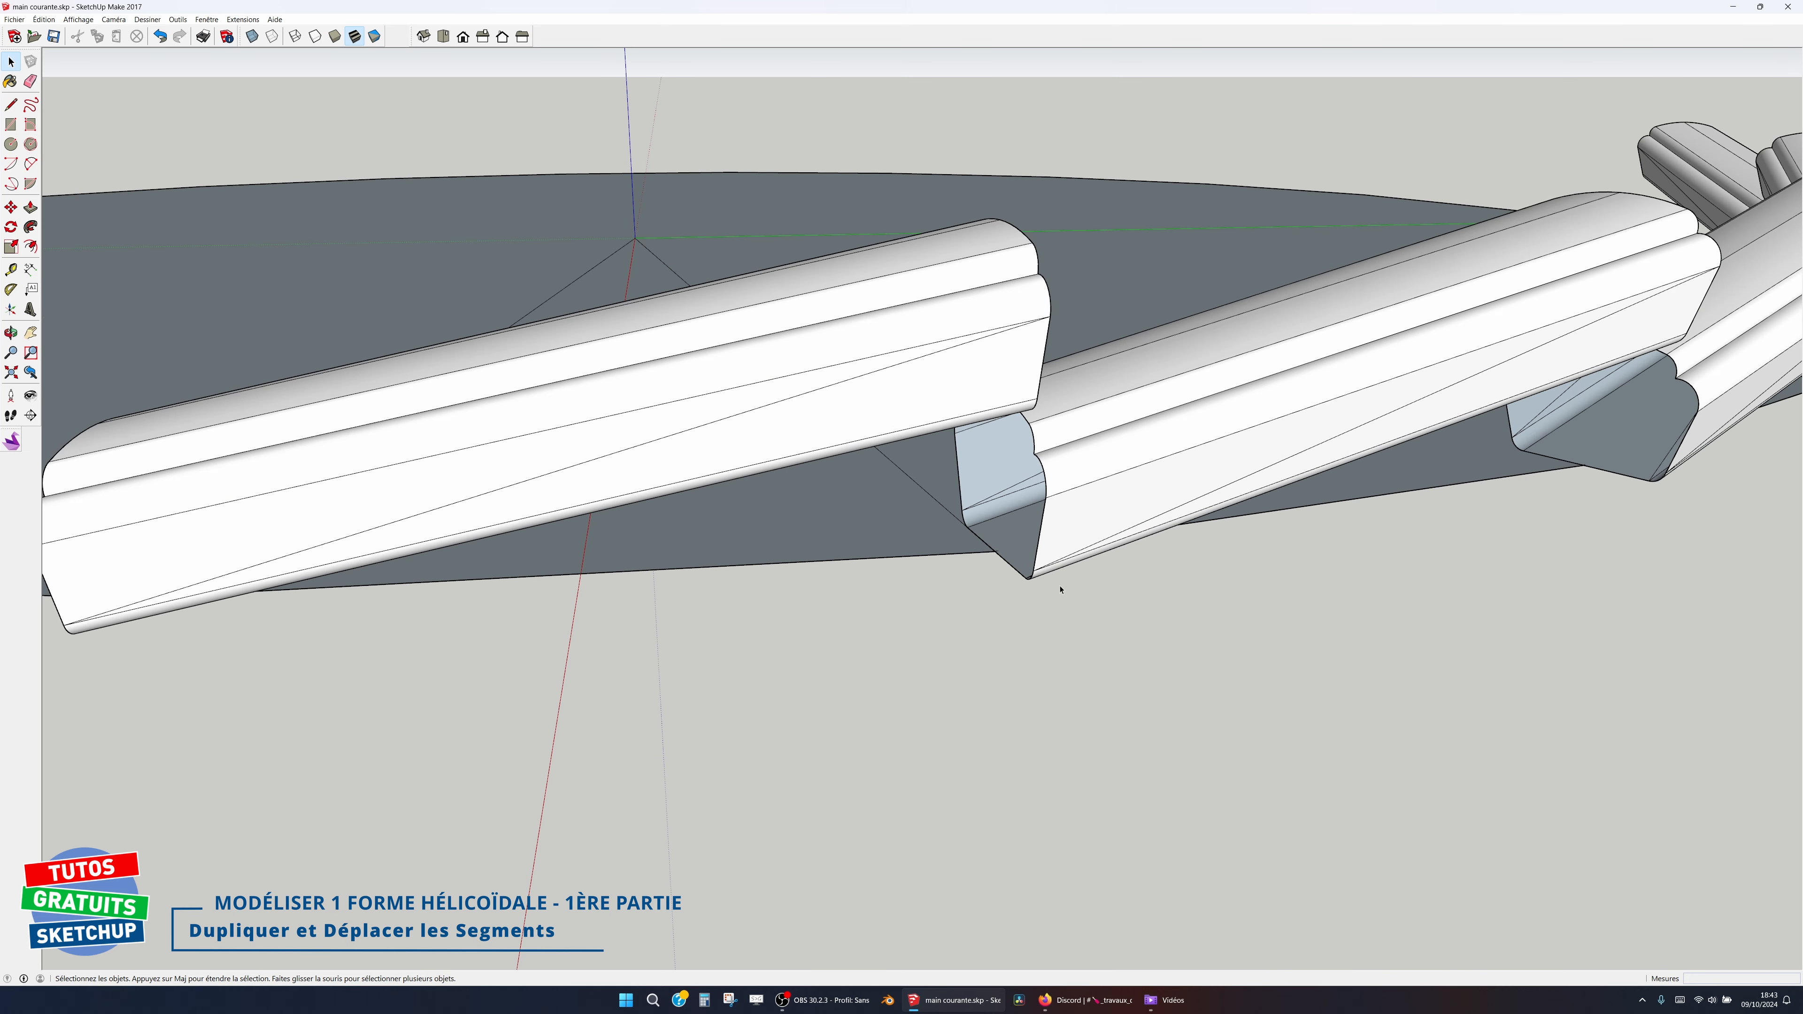
key("m")
left_click(1040, 533)
left_click(1040, 365)
middle_click_drag(1313, 446, 785, 492, "shift")
left_click(1086, 584)
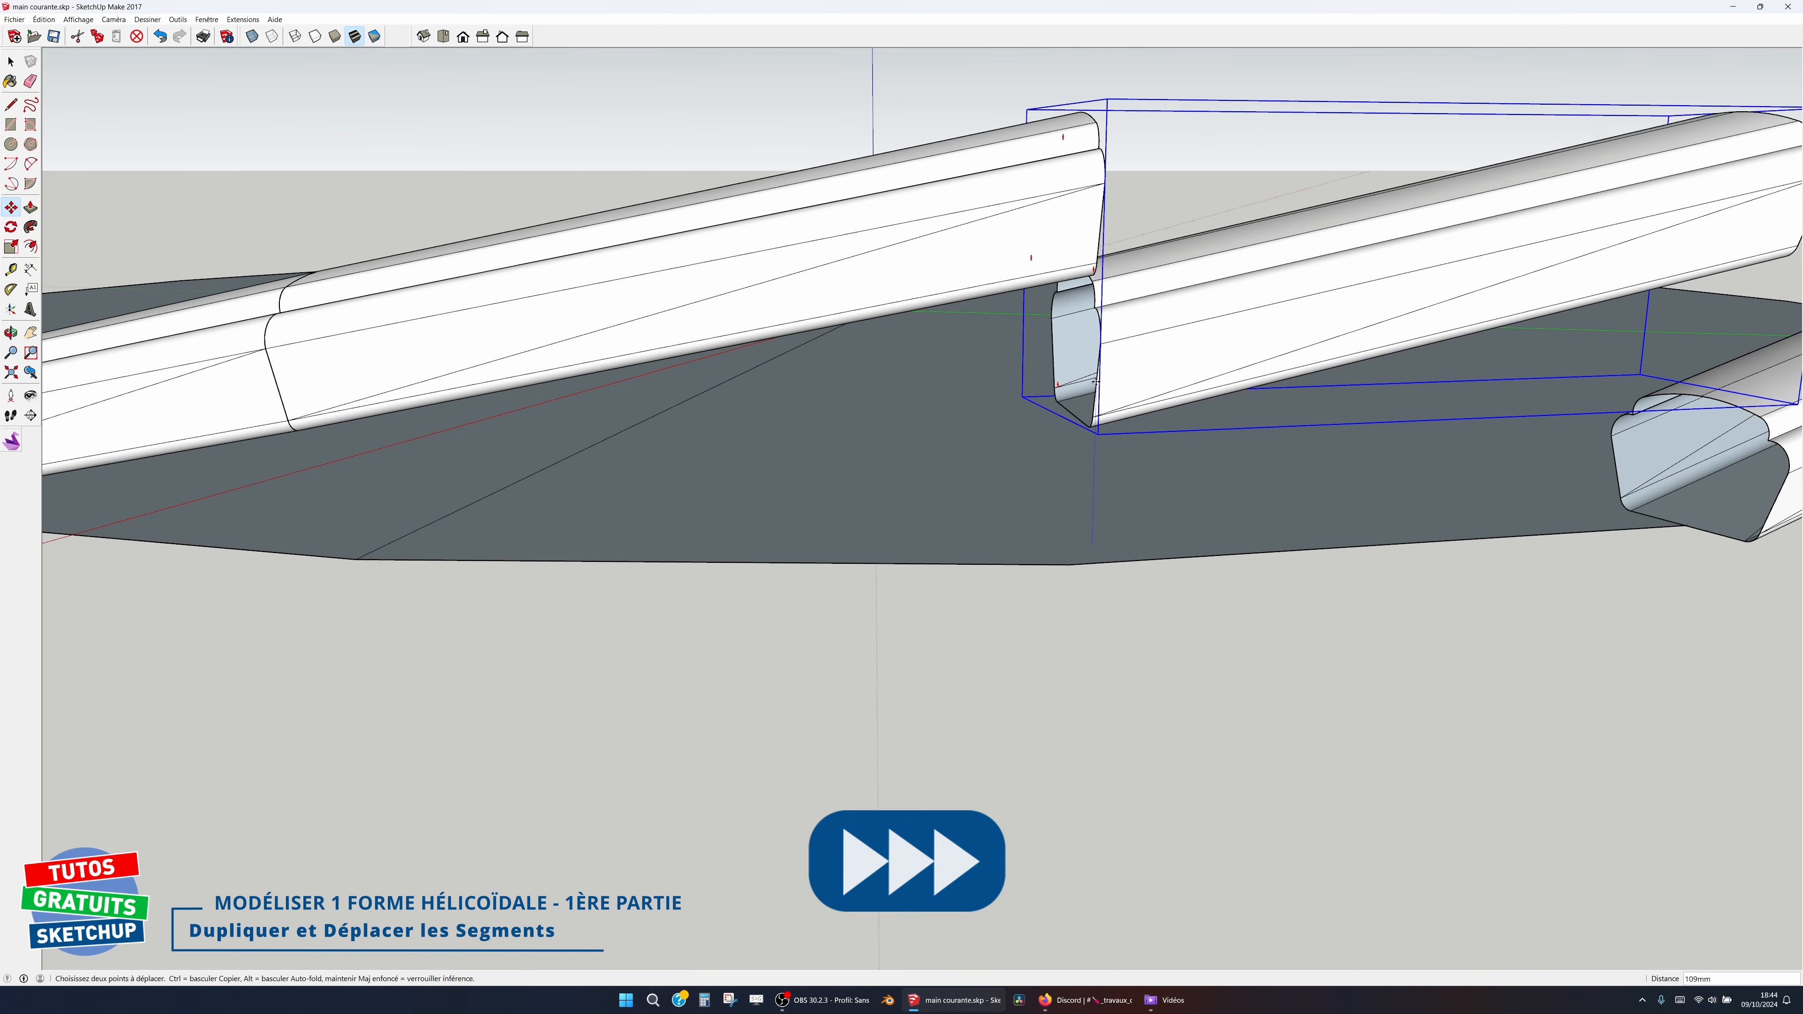
left_click(1095, 275)
Step: Raise the remaining three copied segments in turn, joining each one's start to the preceding segment's upper end
middle_click_drag(1384, 616, 894, 635, "shift")
left_click(894, 635)
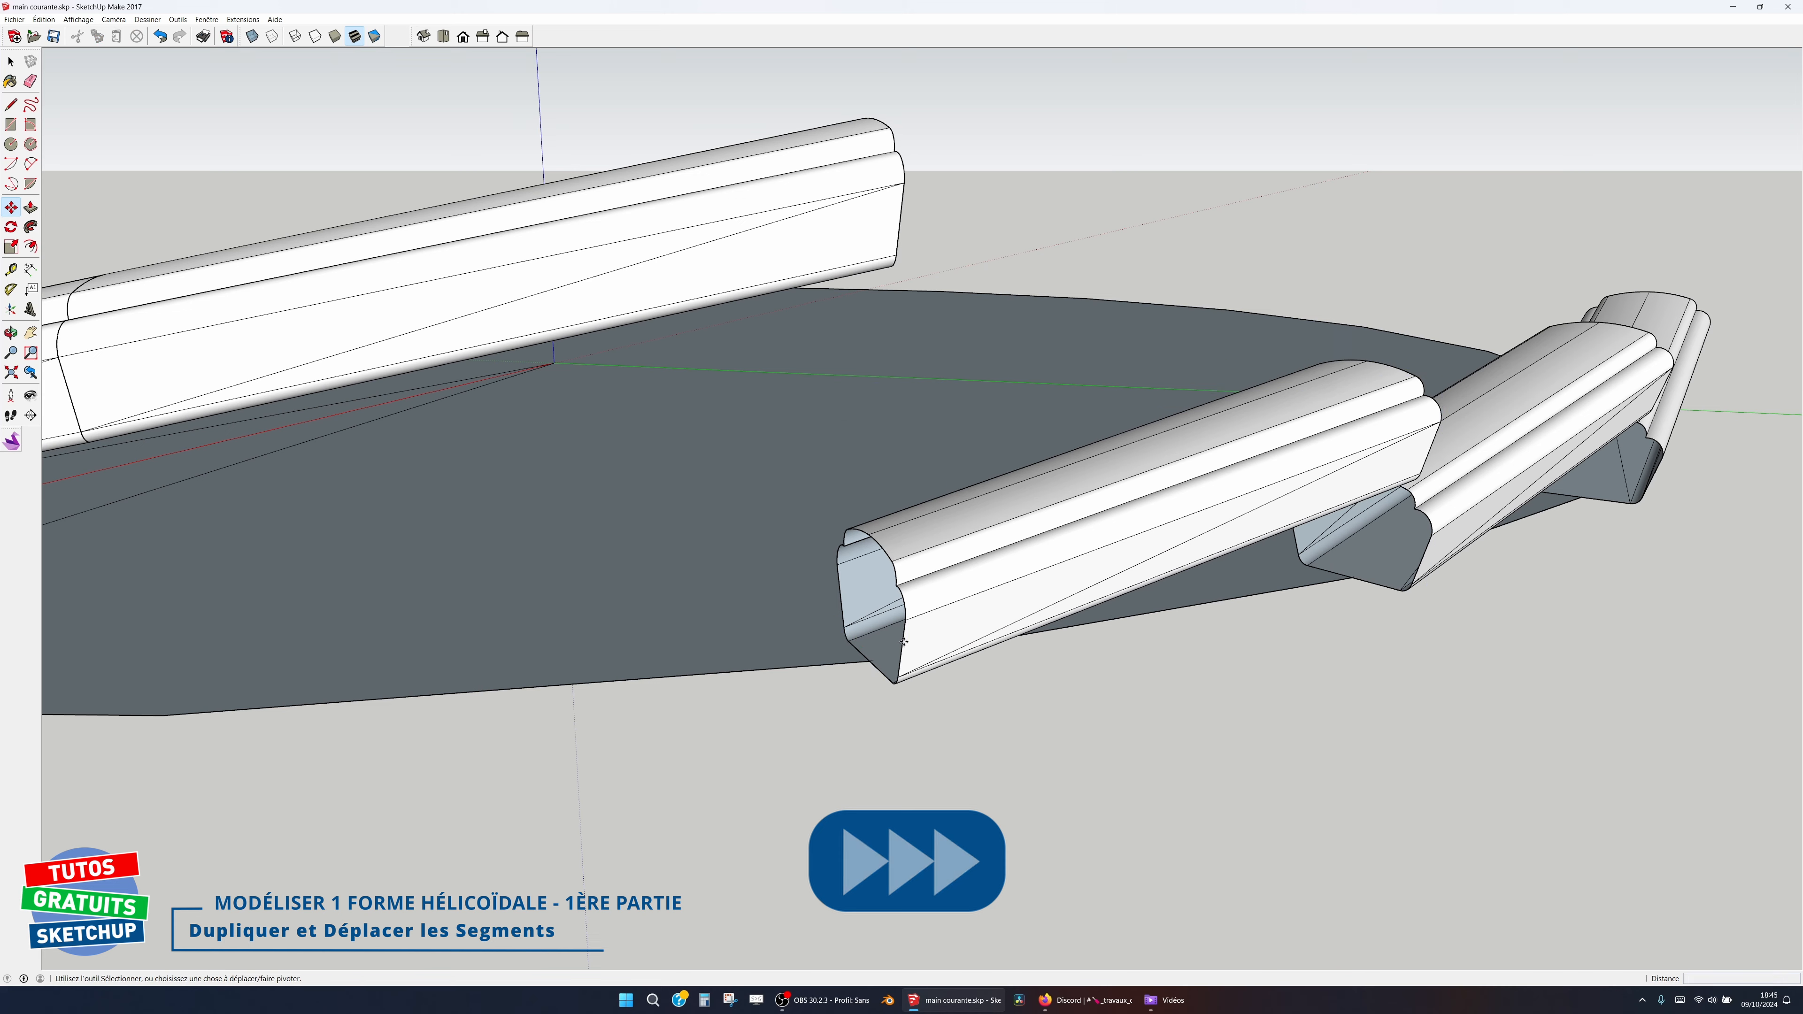
left_click(893, 259)
middle_click_drag(893, 259, 766, 578)
left_click(825, 639)
left_click(825, 213)
left_click(1270, 625)
left_click(1373, 124)
key("space")
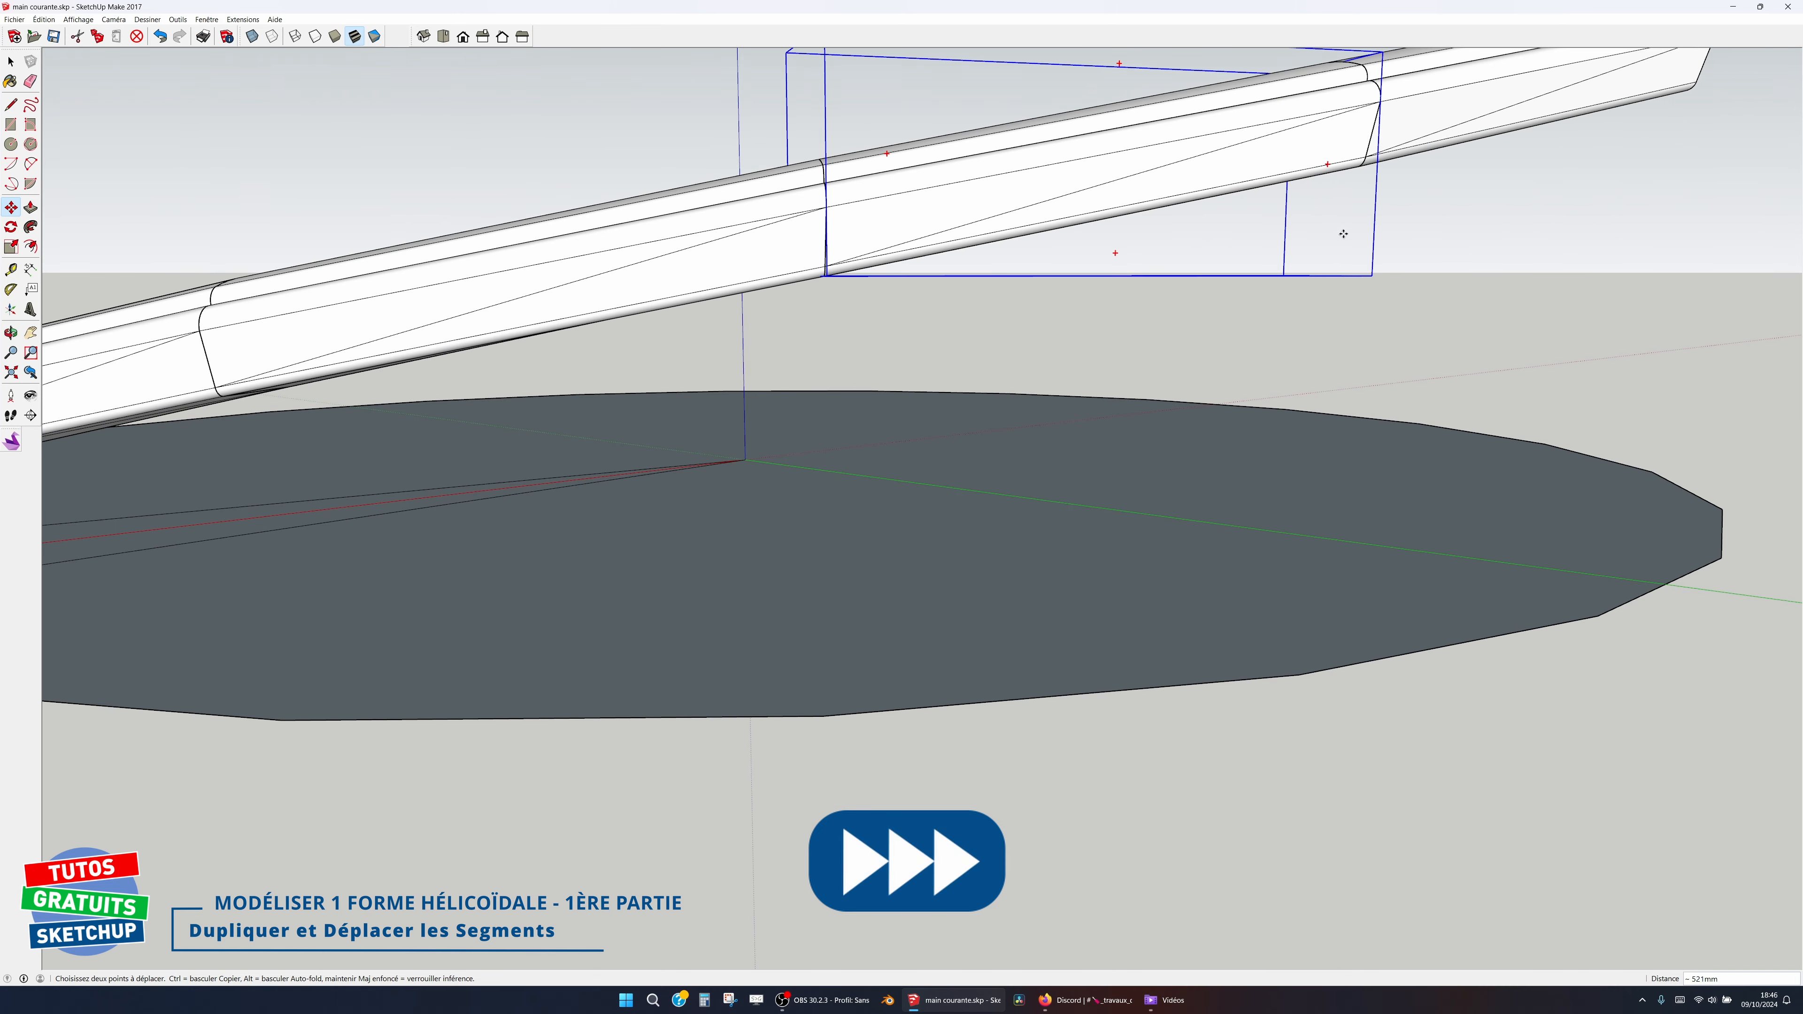
left_click(916, 317)
scroll(773, 323, "down", 5)
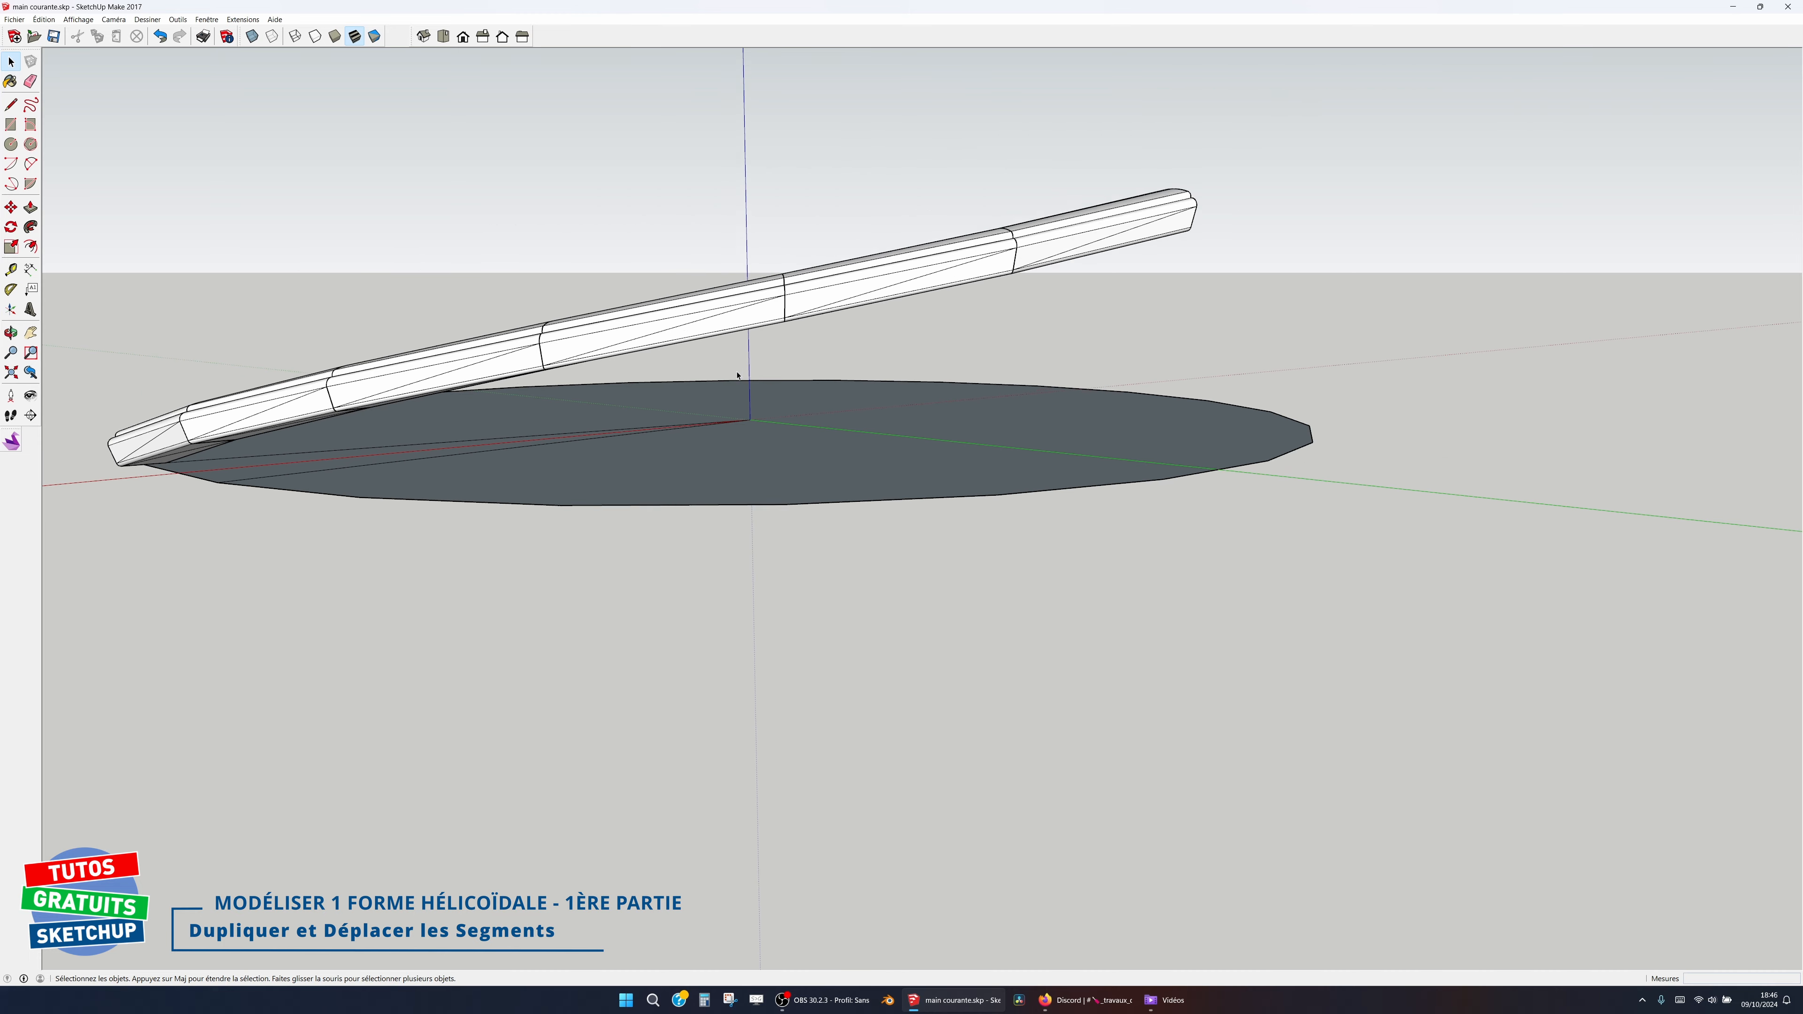
Step: Rotate-copy the six joined segments by 90° about the circle's centre and multiply the copy by three
middle_click_drag(772, 323, 1131, 355)
left_click_drag(553, 530, 554, 529)
middle_click_drag(554, 530, 628, 687)
key("q")
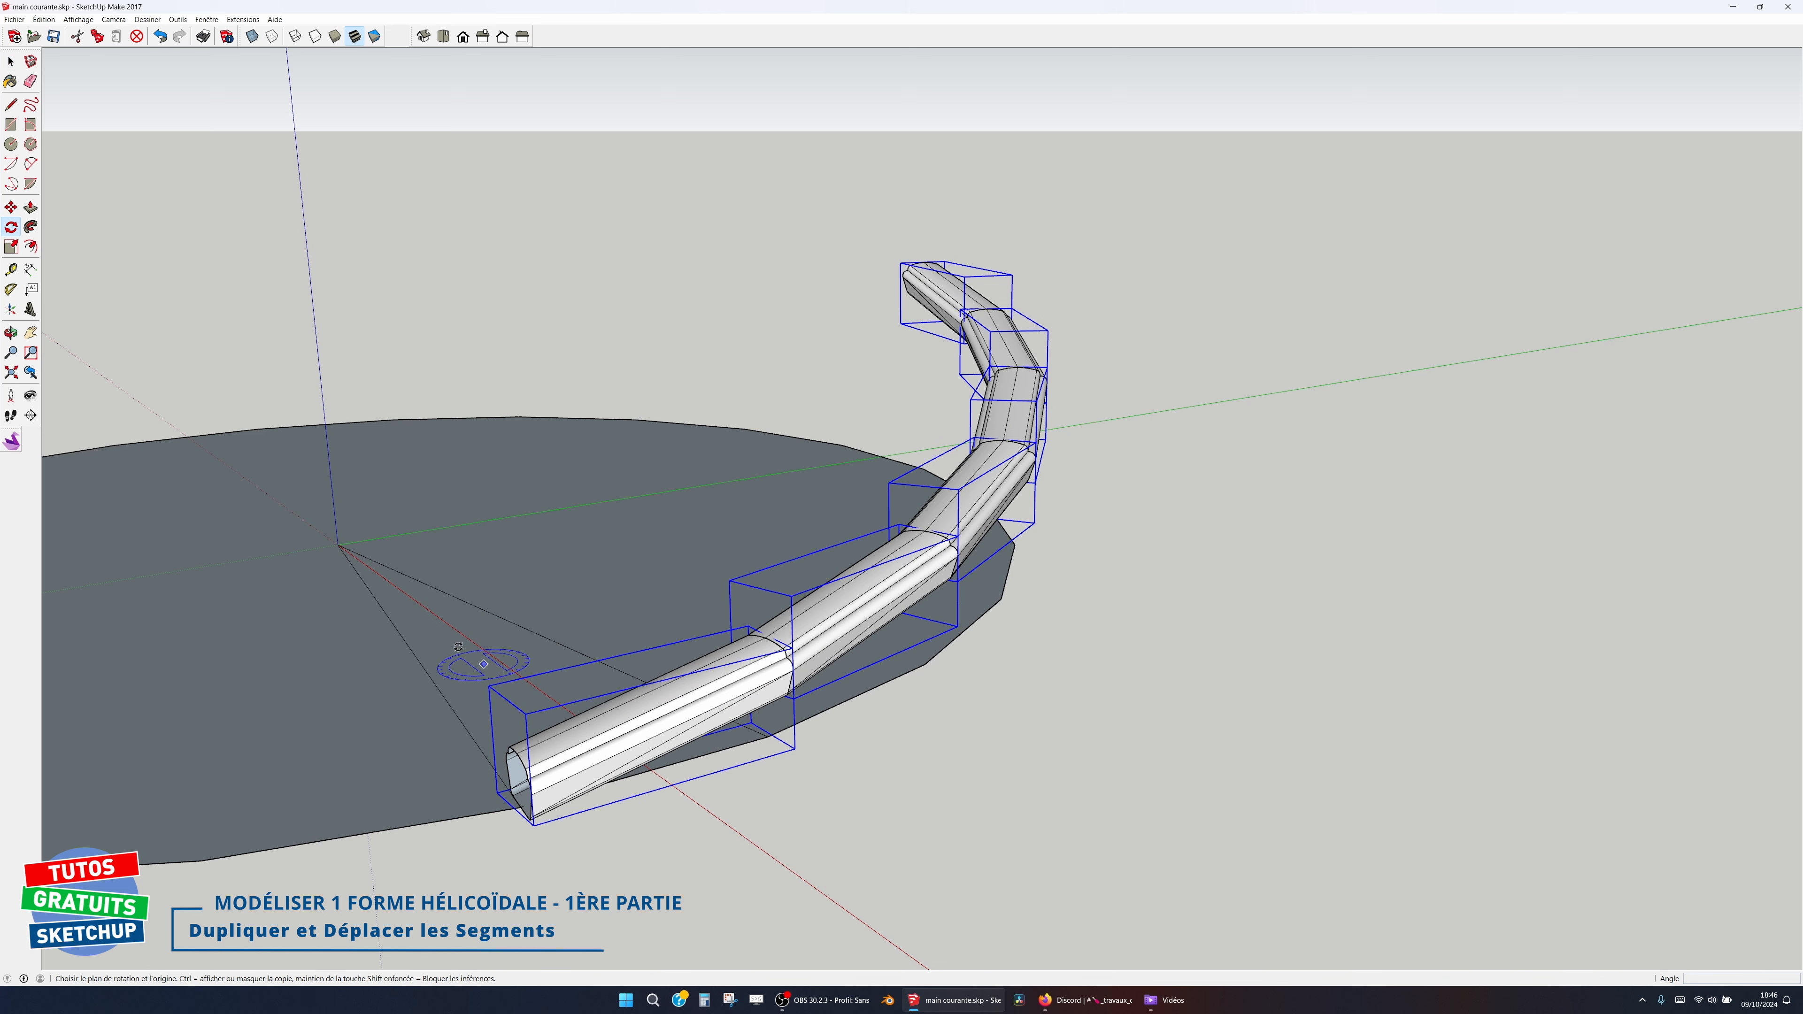
left_click(337, 544)
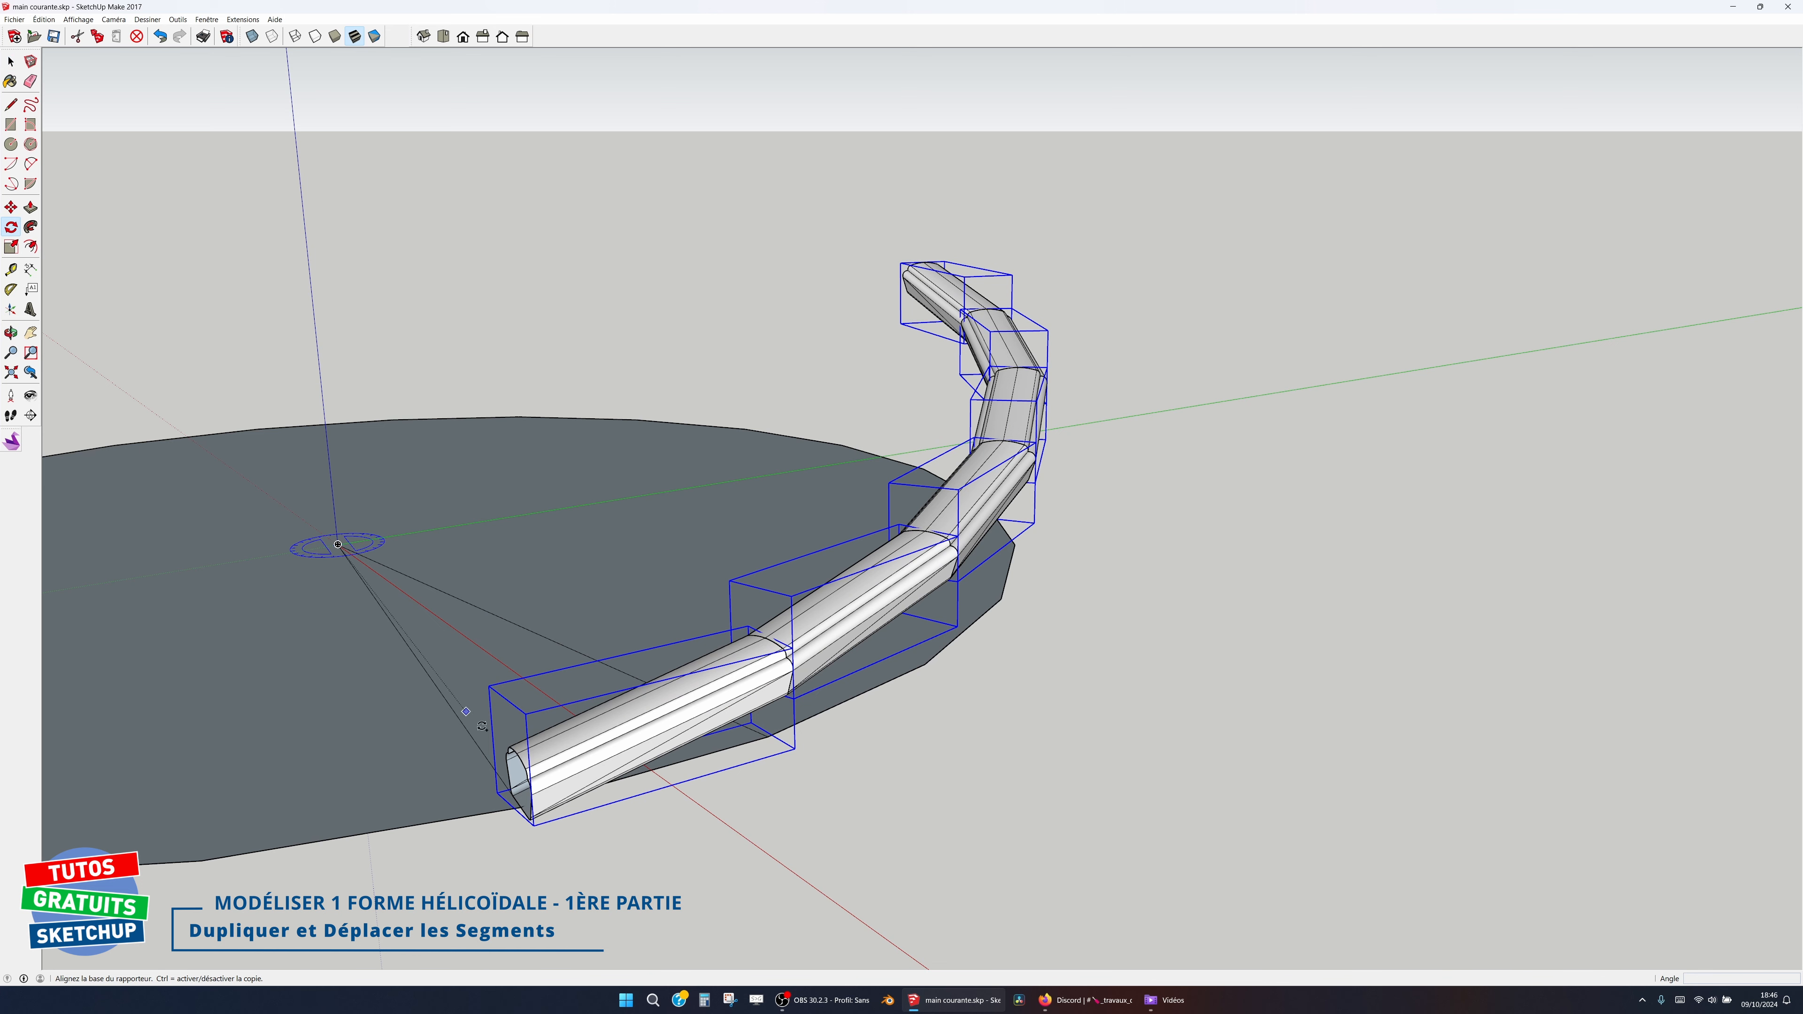
left_click(528, 773)
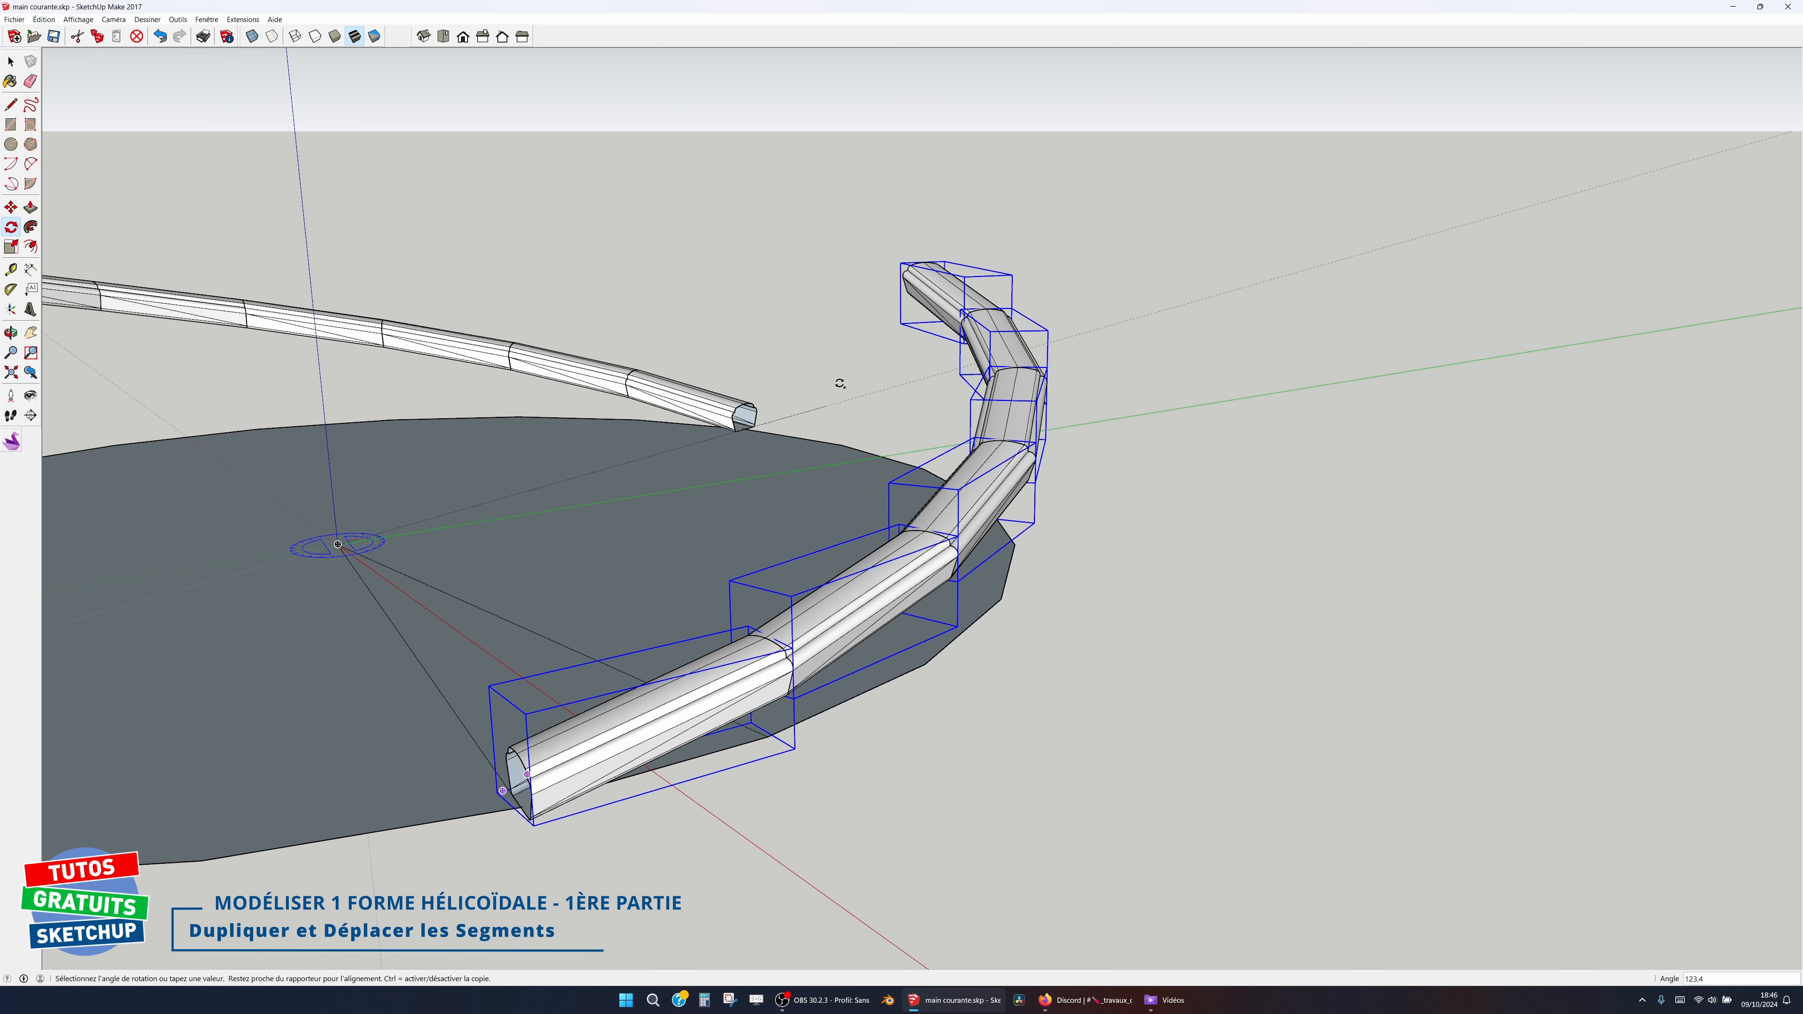
left_click(909, 269)
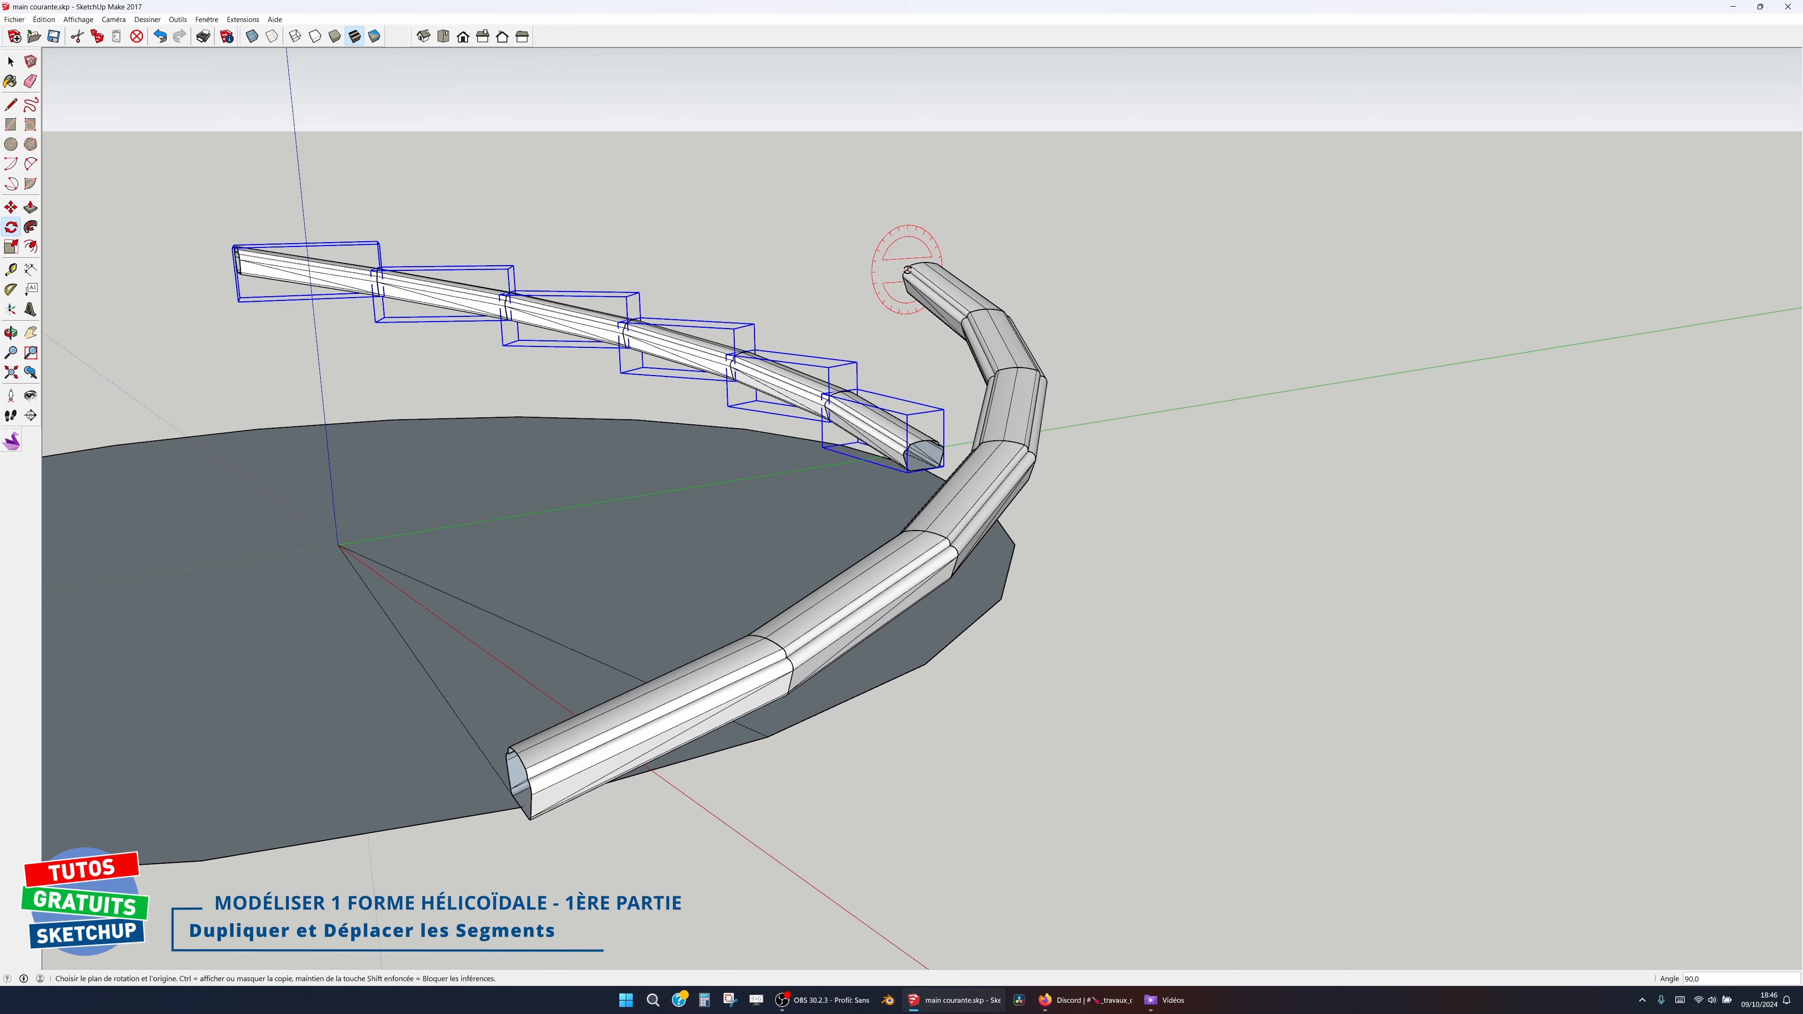
key("Return")
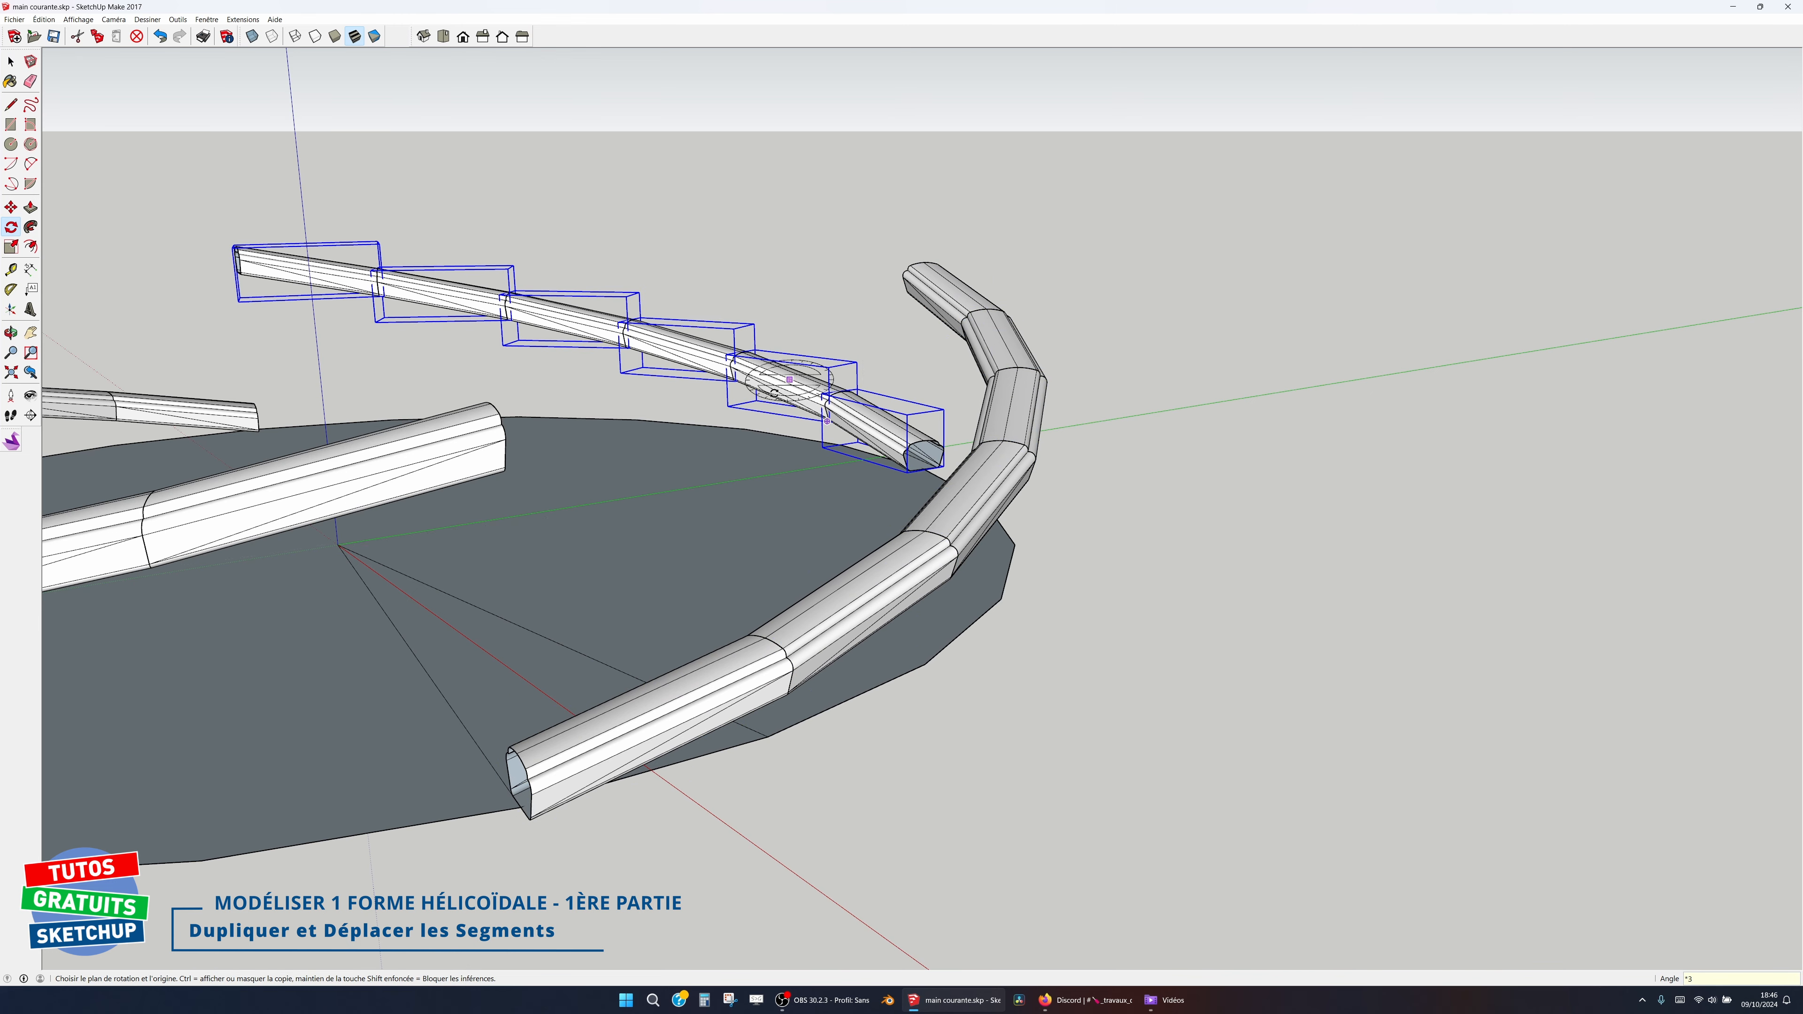
Step: Move the first copied group of segments vertically up so its start joins the original group's upper end
scroll(987, 426, "down", 1)
middle_click_drag(987, 434, 459, 415)
mouse_move(1101, 389)
middle_mouse_down()
mouse_move(804, 398)
mouse_move(587, 333)
mouse_move(820, 412)
middle_mouse_up()
key("space")
middle_click_drag(1047, 440, 1006, 434)
key("m")
scroll(795, 417, "up", 2)
scroll(730, 422, "up", 2)
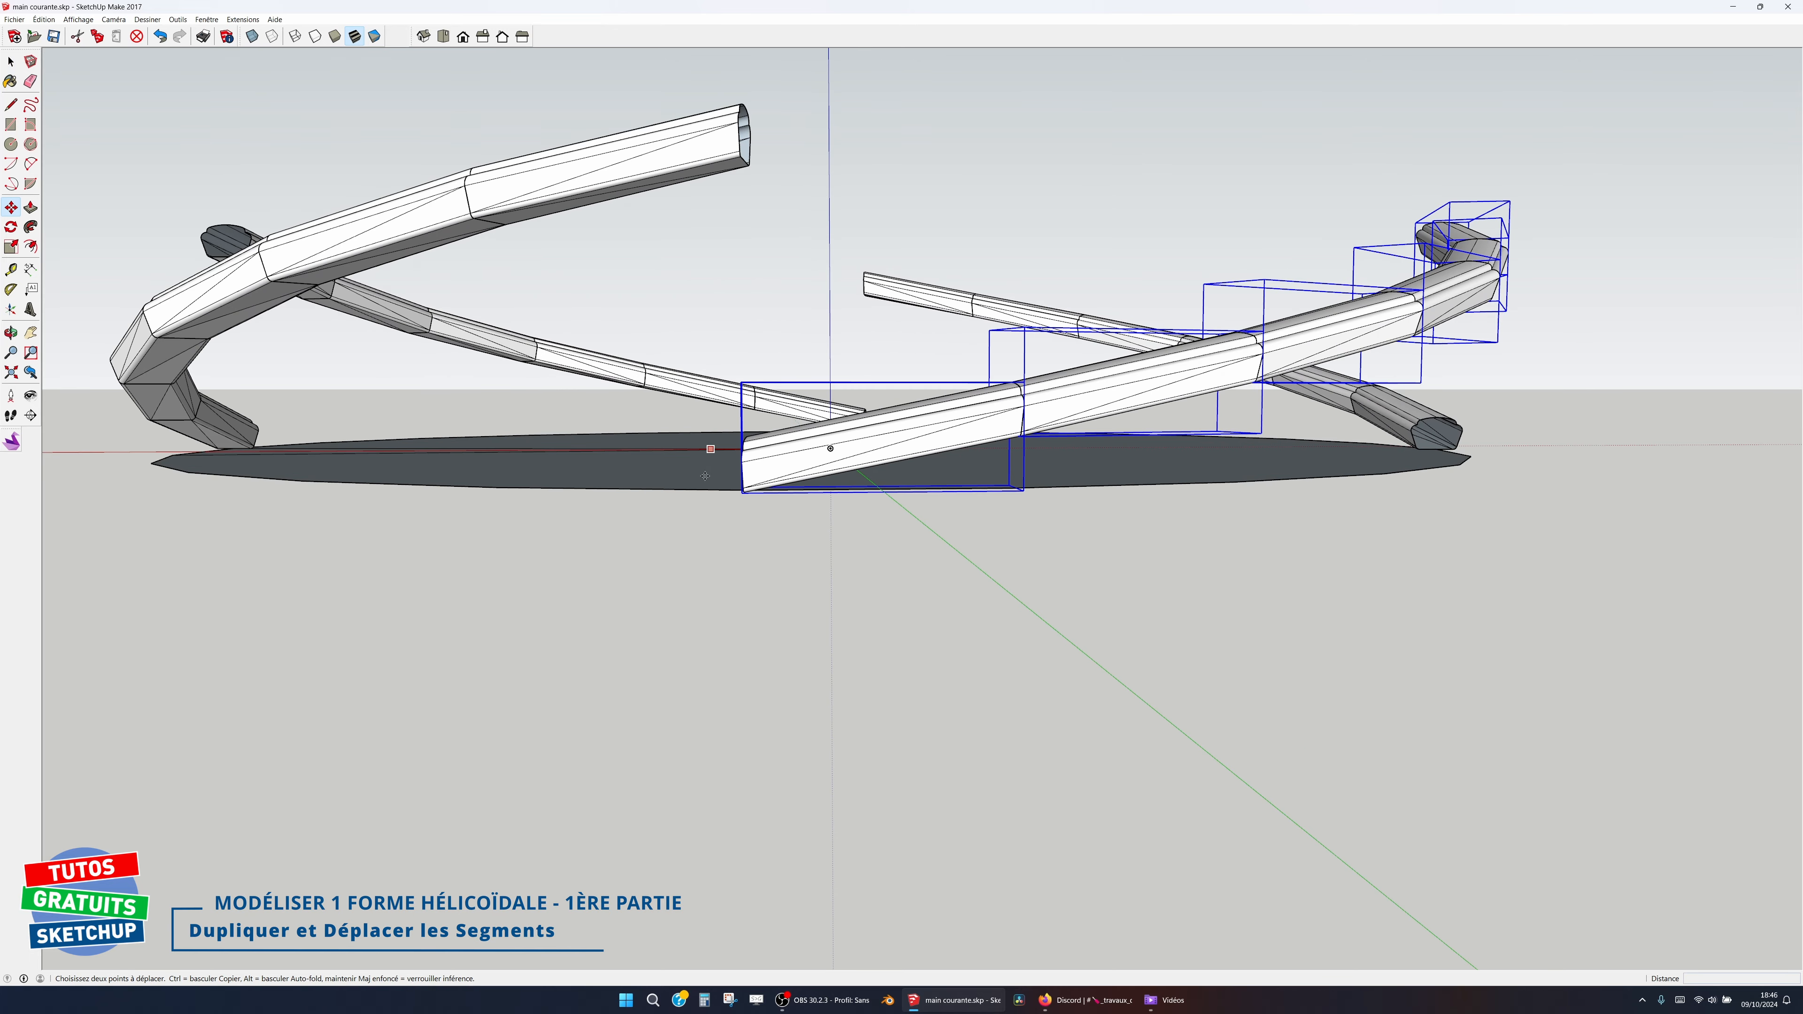
left_click(742, 475)
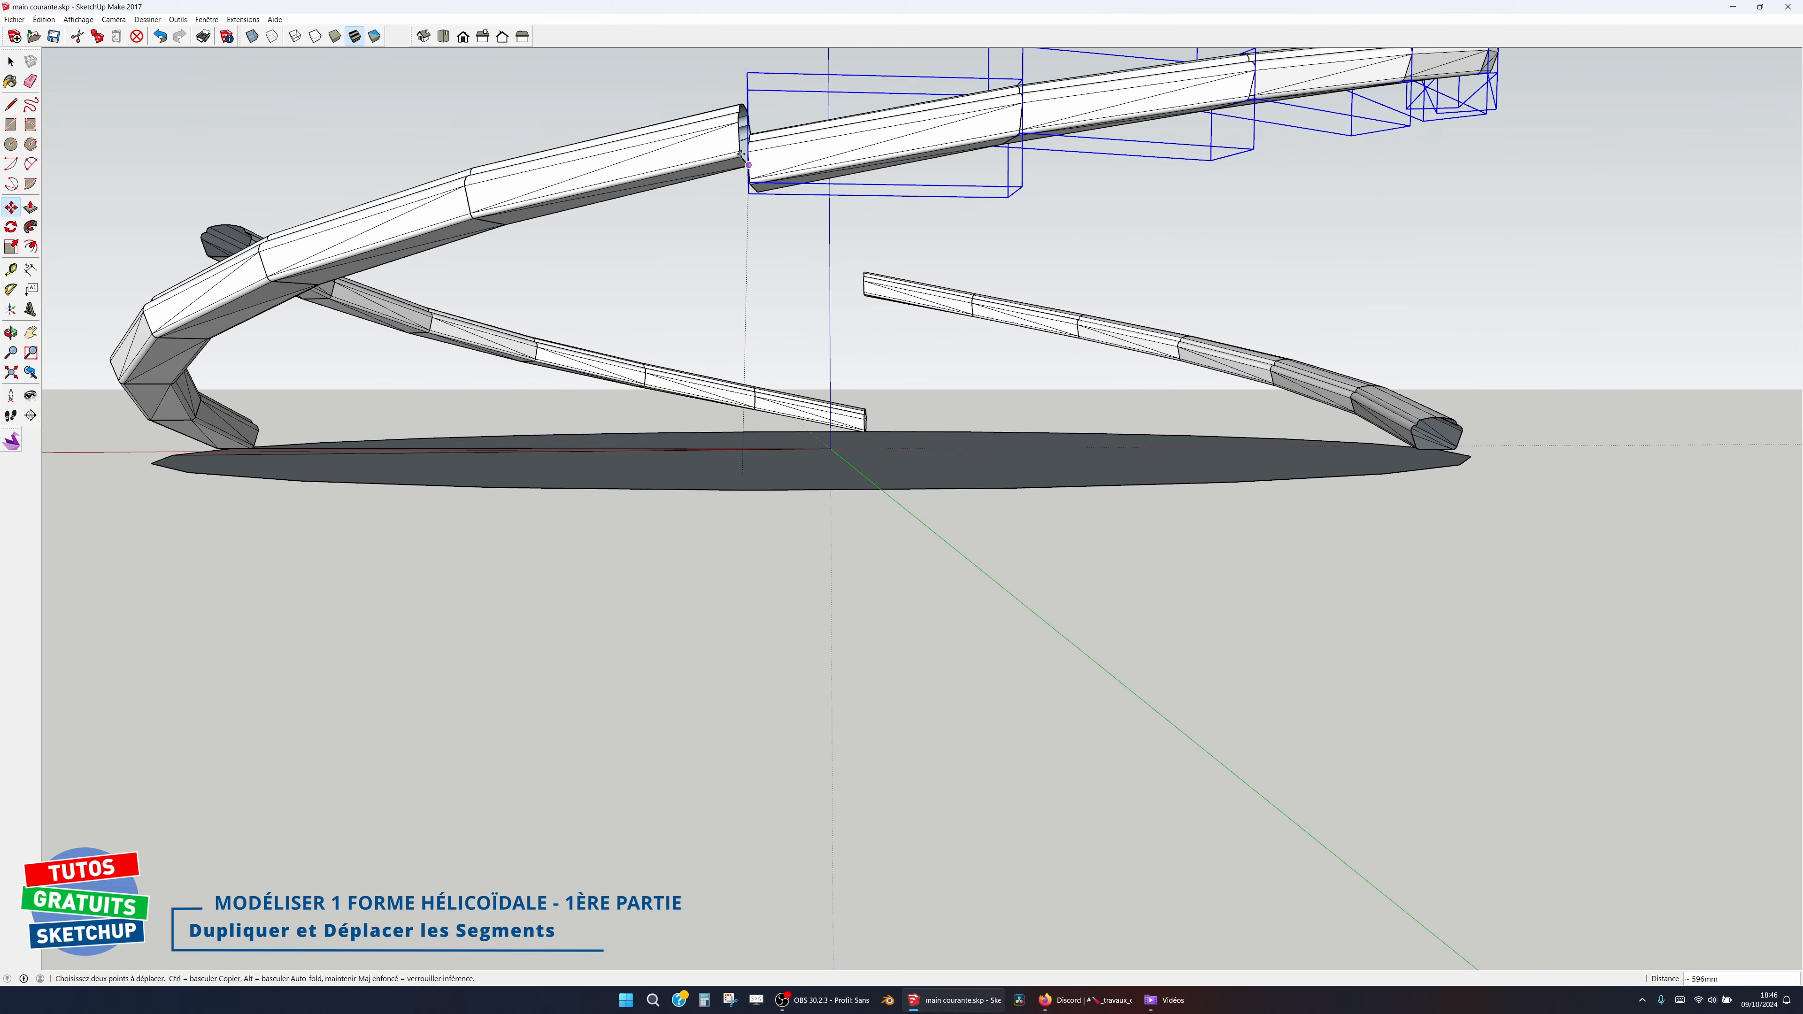
left_click(742, 137)
middle_click_drag(1272, 317, 1222, 318, "shift")
key("space")
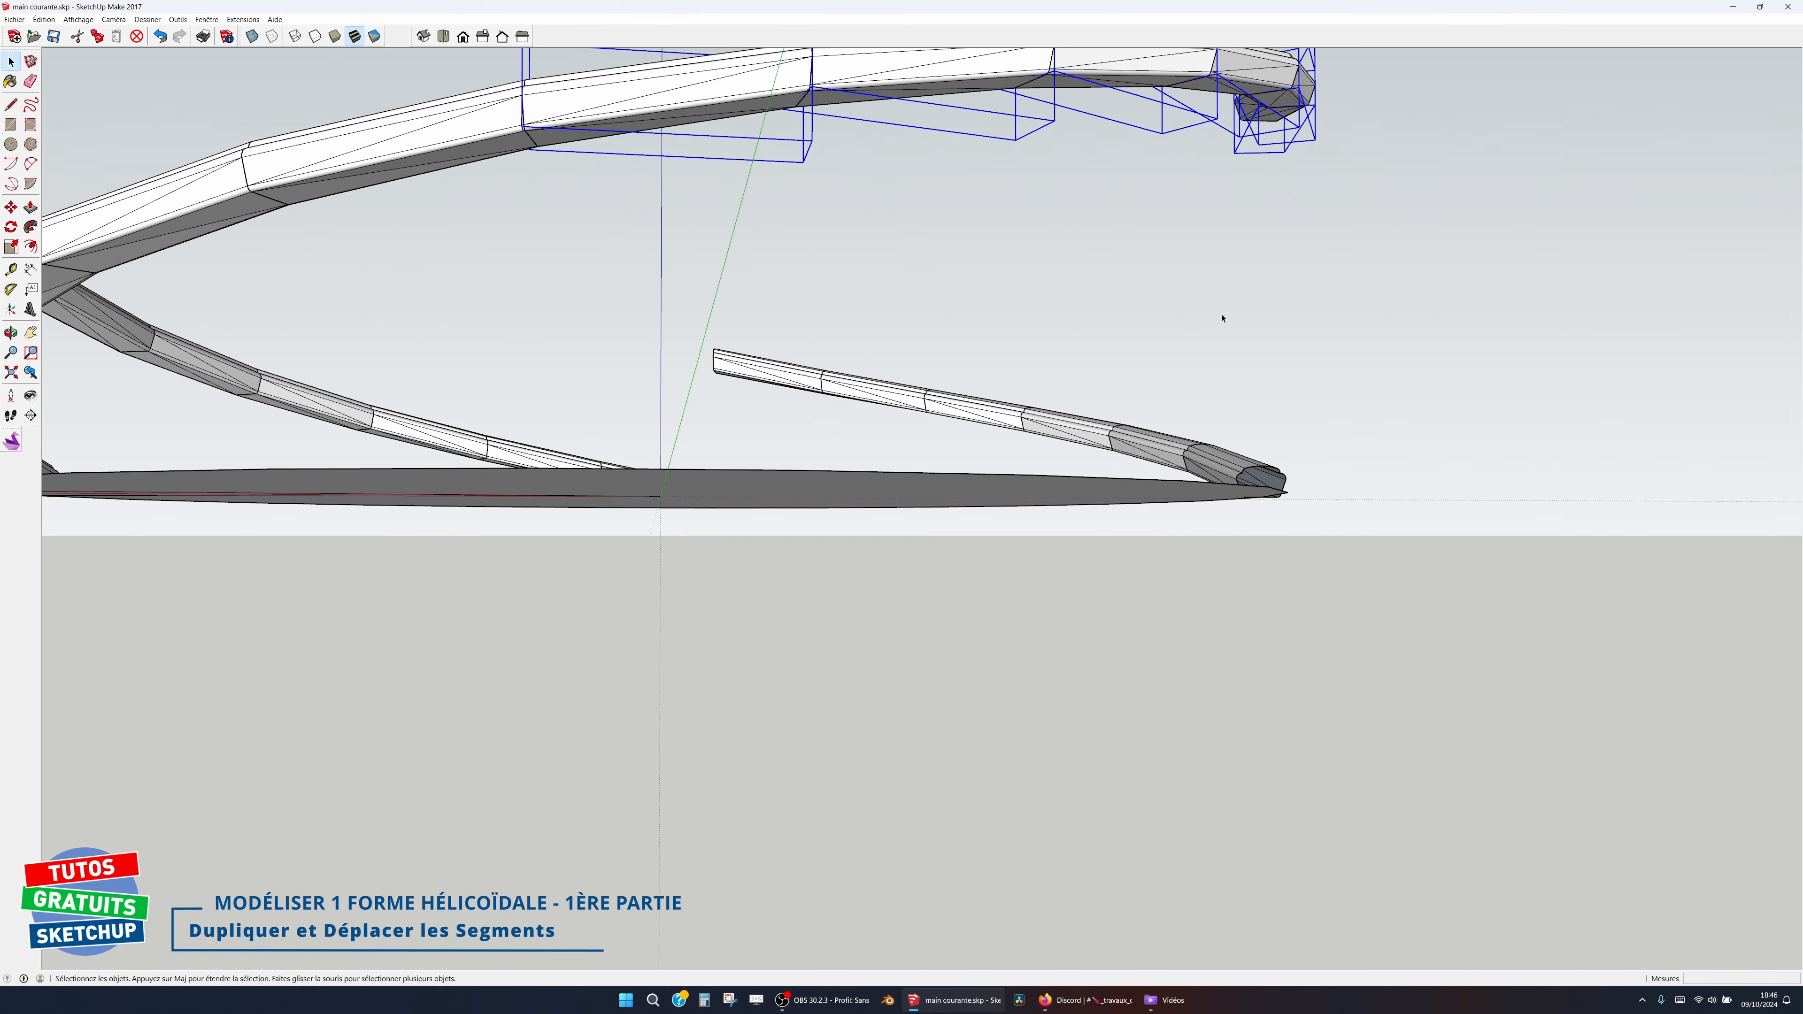
Step: Raise the next copied group of six segments vertically to join the upper end of the second group
left_click_drag(1023, 365, 756, 395)
middle_click_drag(756, 395, 918, 616)
key("m")
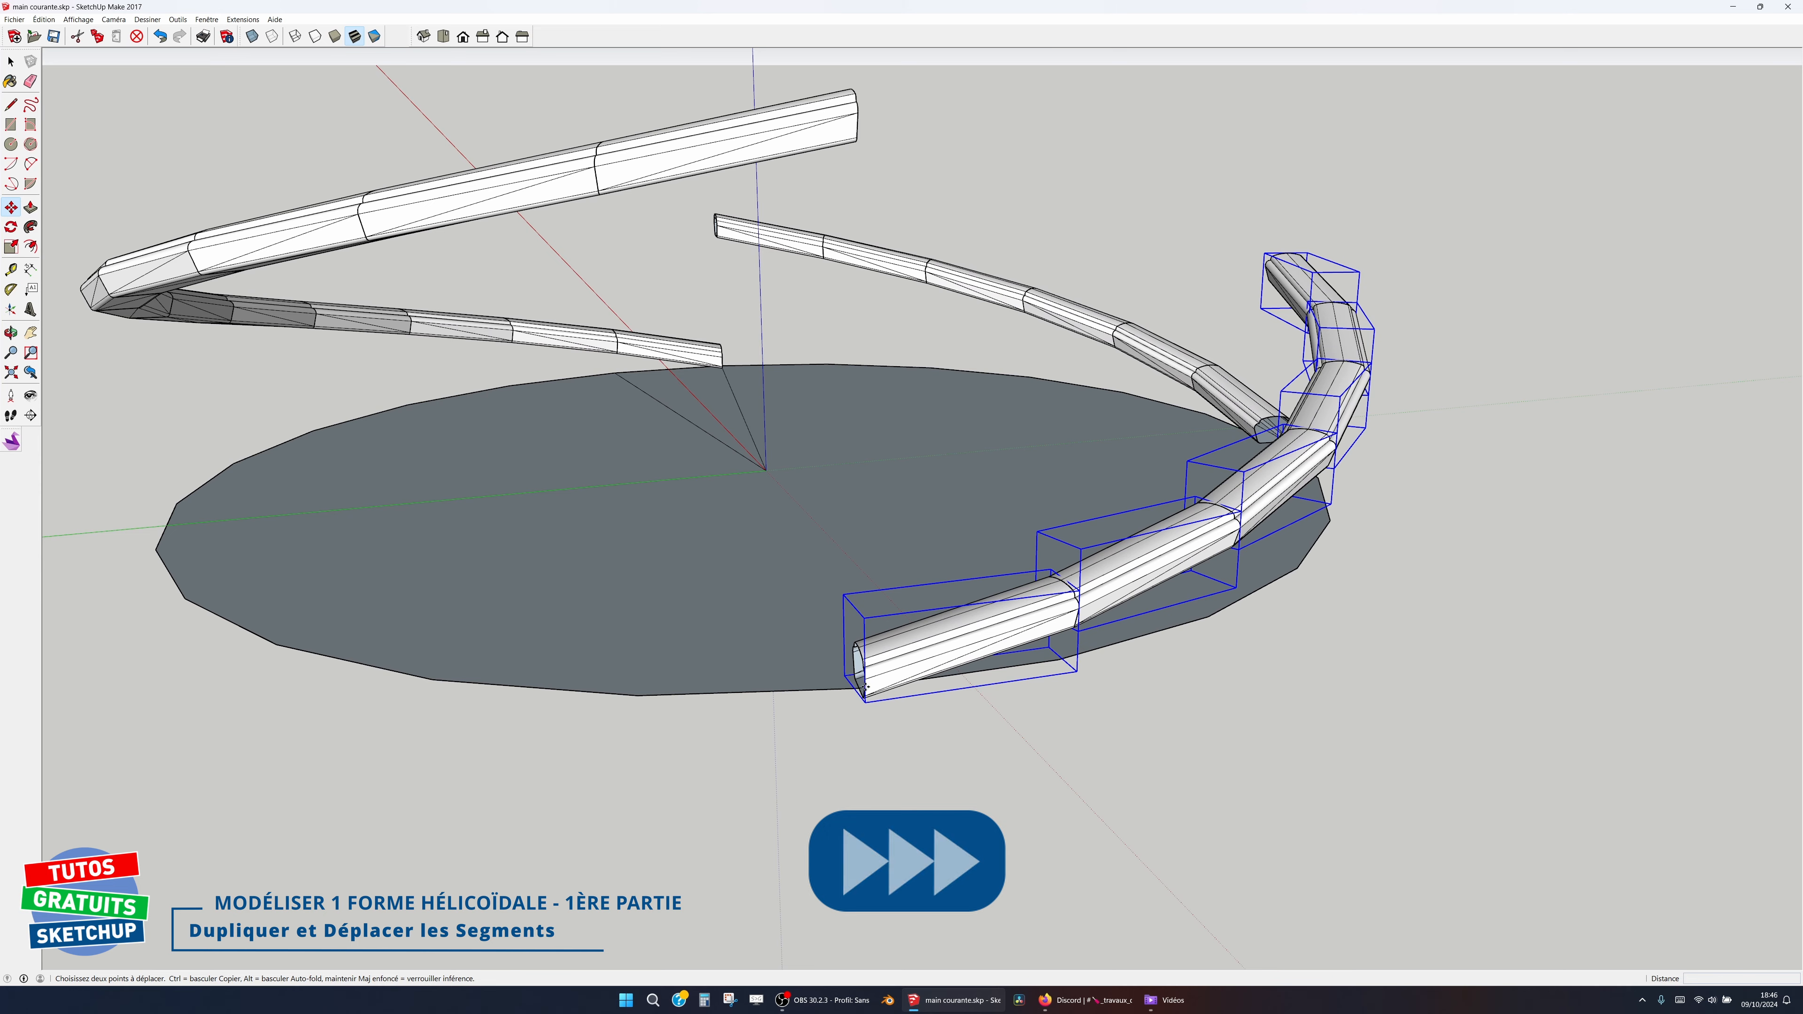
left_click(860, 680)
left_click(857, 122)
middle_click_drag(991, 282, 1011, 230)
key("space")
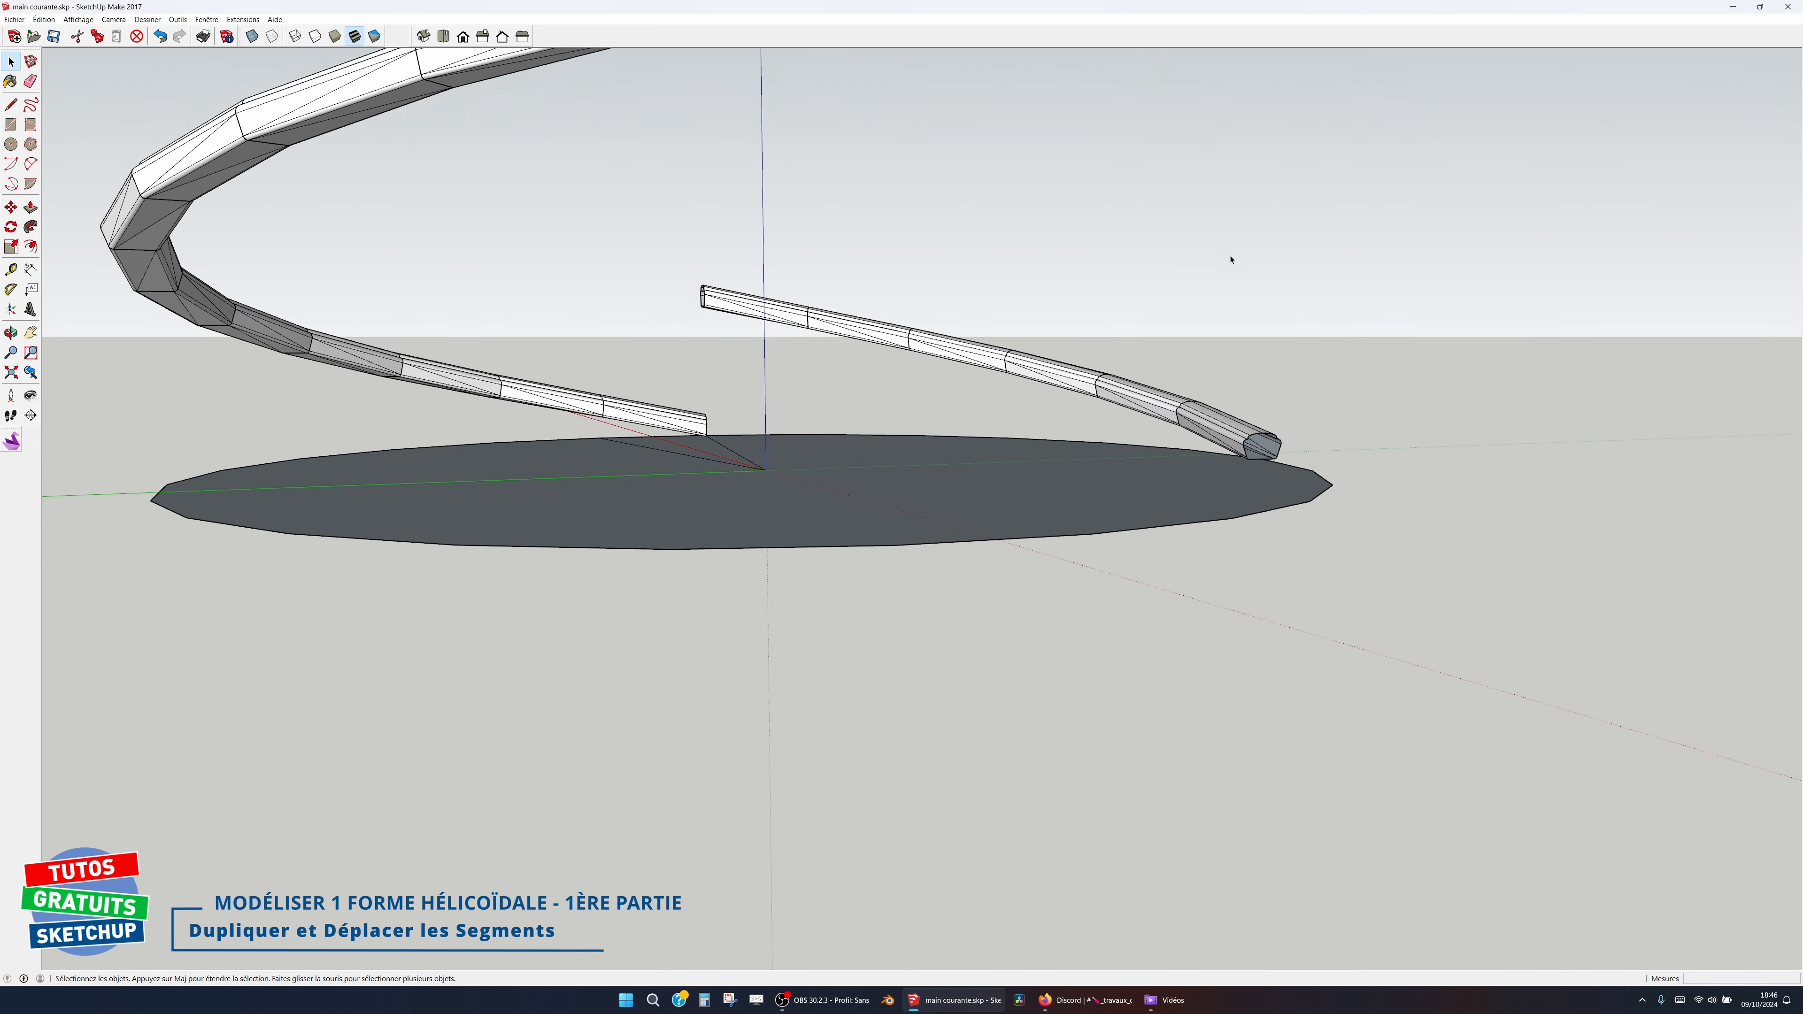
Step: Raise the last copied group of segments onto the third group's upper end to complete the full helix turn
left_click_drag(1333, 222, 763, 387)
middle_click_drag(763, 387, 1125, 529)
scroll(955, 714, "up", 3)
key("m")
left_click(951, 705)
scroll(1030, 412, "down", 2)
middle_click_drag(1016, 184, 724, 558, "shift")
left_click(951, 341)
key("space")
left_click(926, 491)
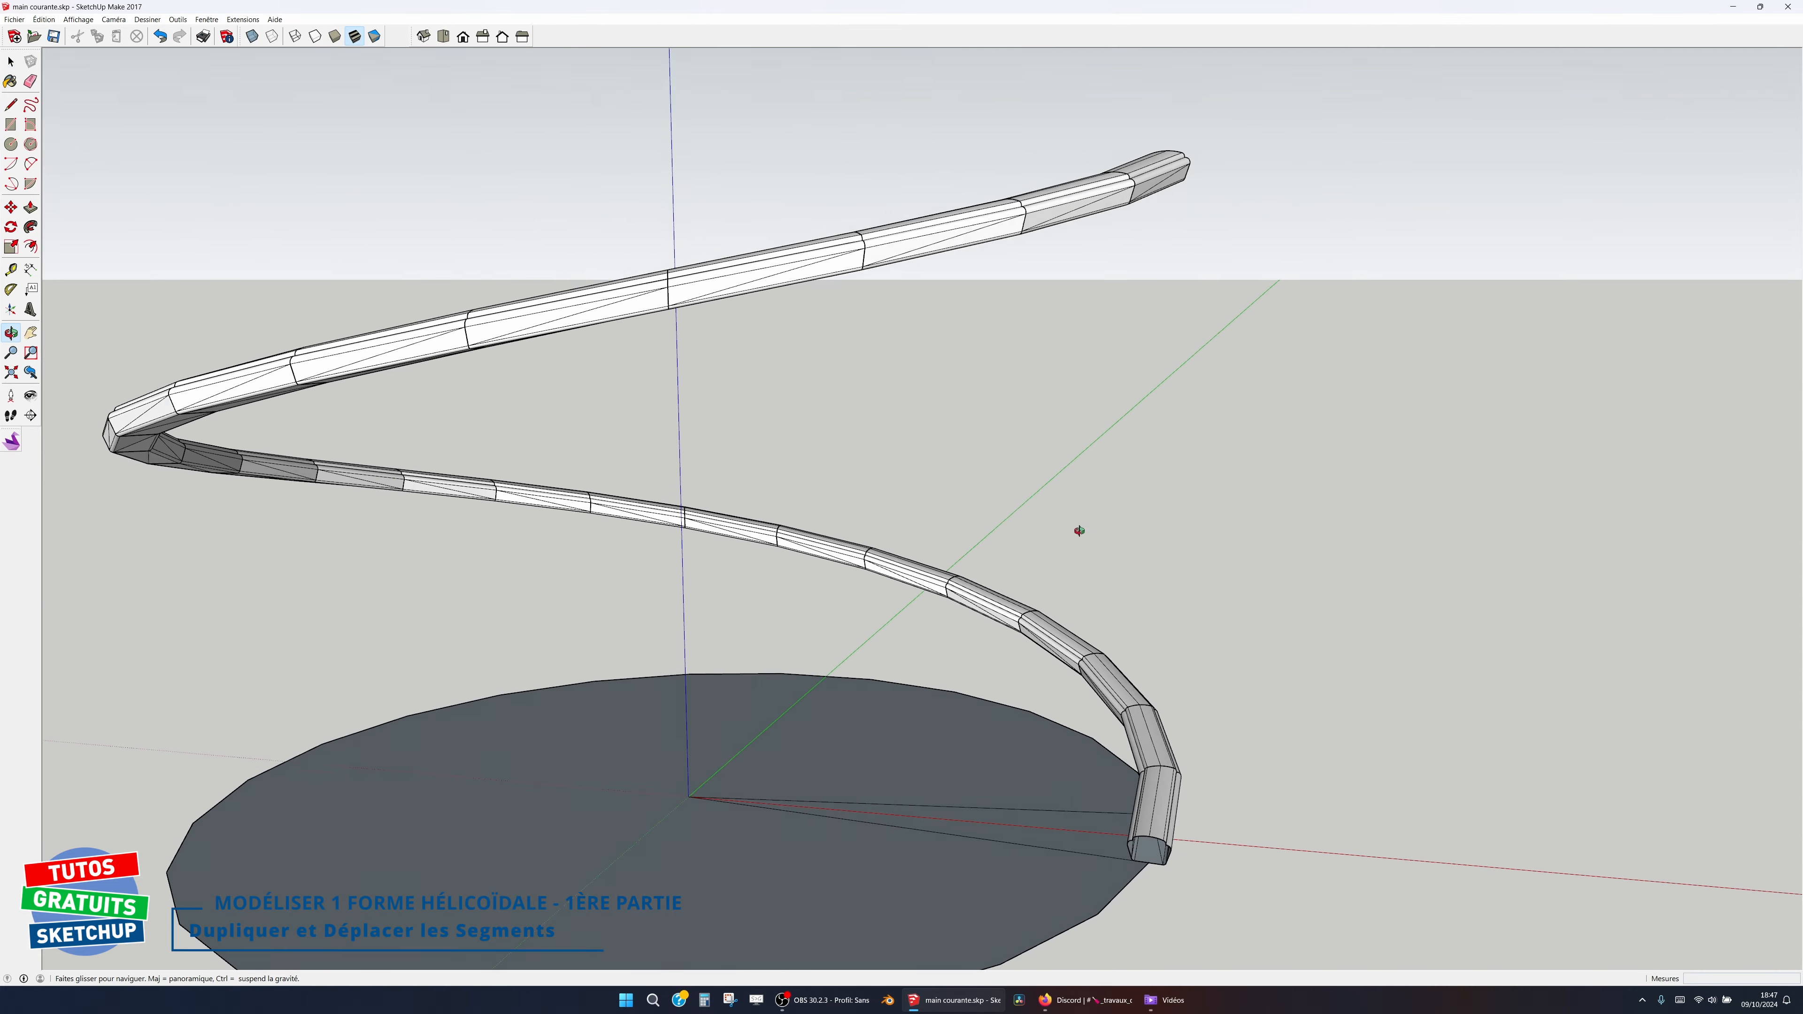
middle_click_drag(1166, 519, 887, 543)
middle_click_drag(1283, 649, 970, 585)
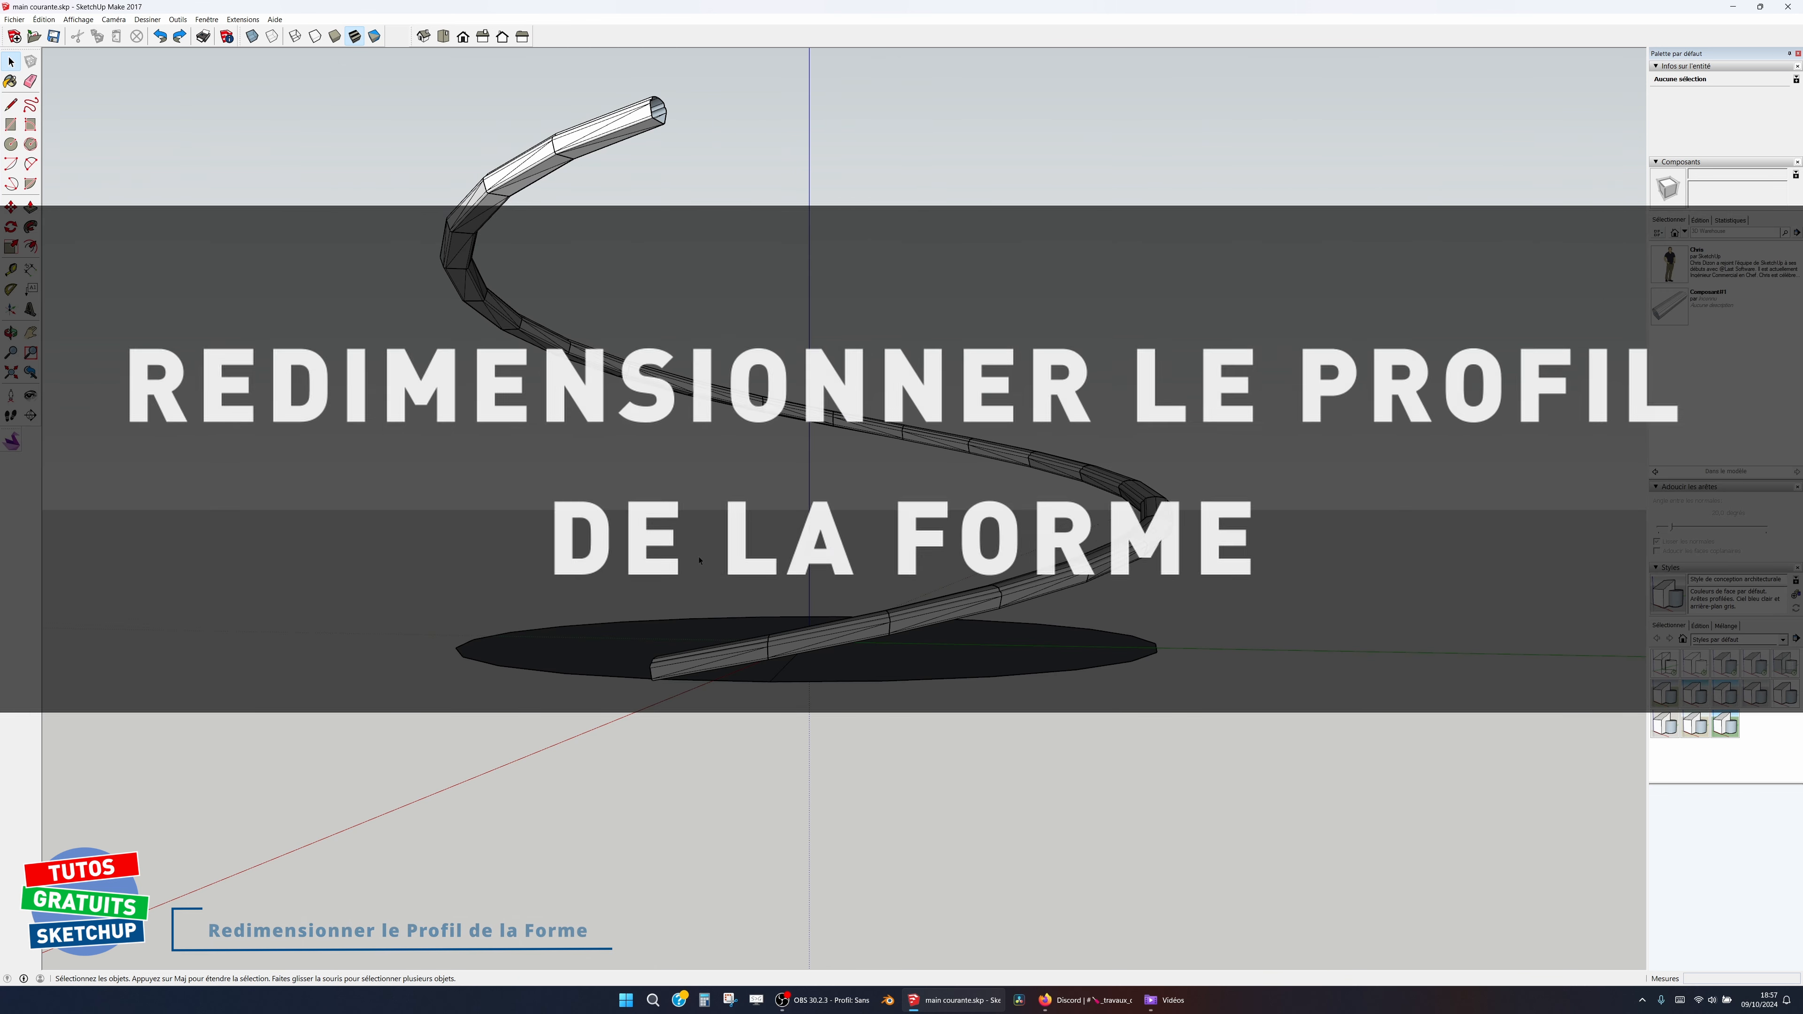
Step: Open the lowest segment's component, scale its whole geometry about the centre by about 1.83 along the red axis, and slightly increase its height
middle_click_drag(653, 568, 1157, 652)
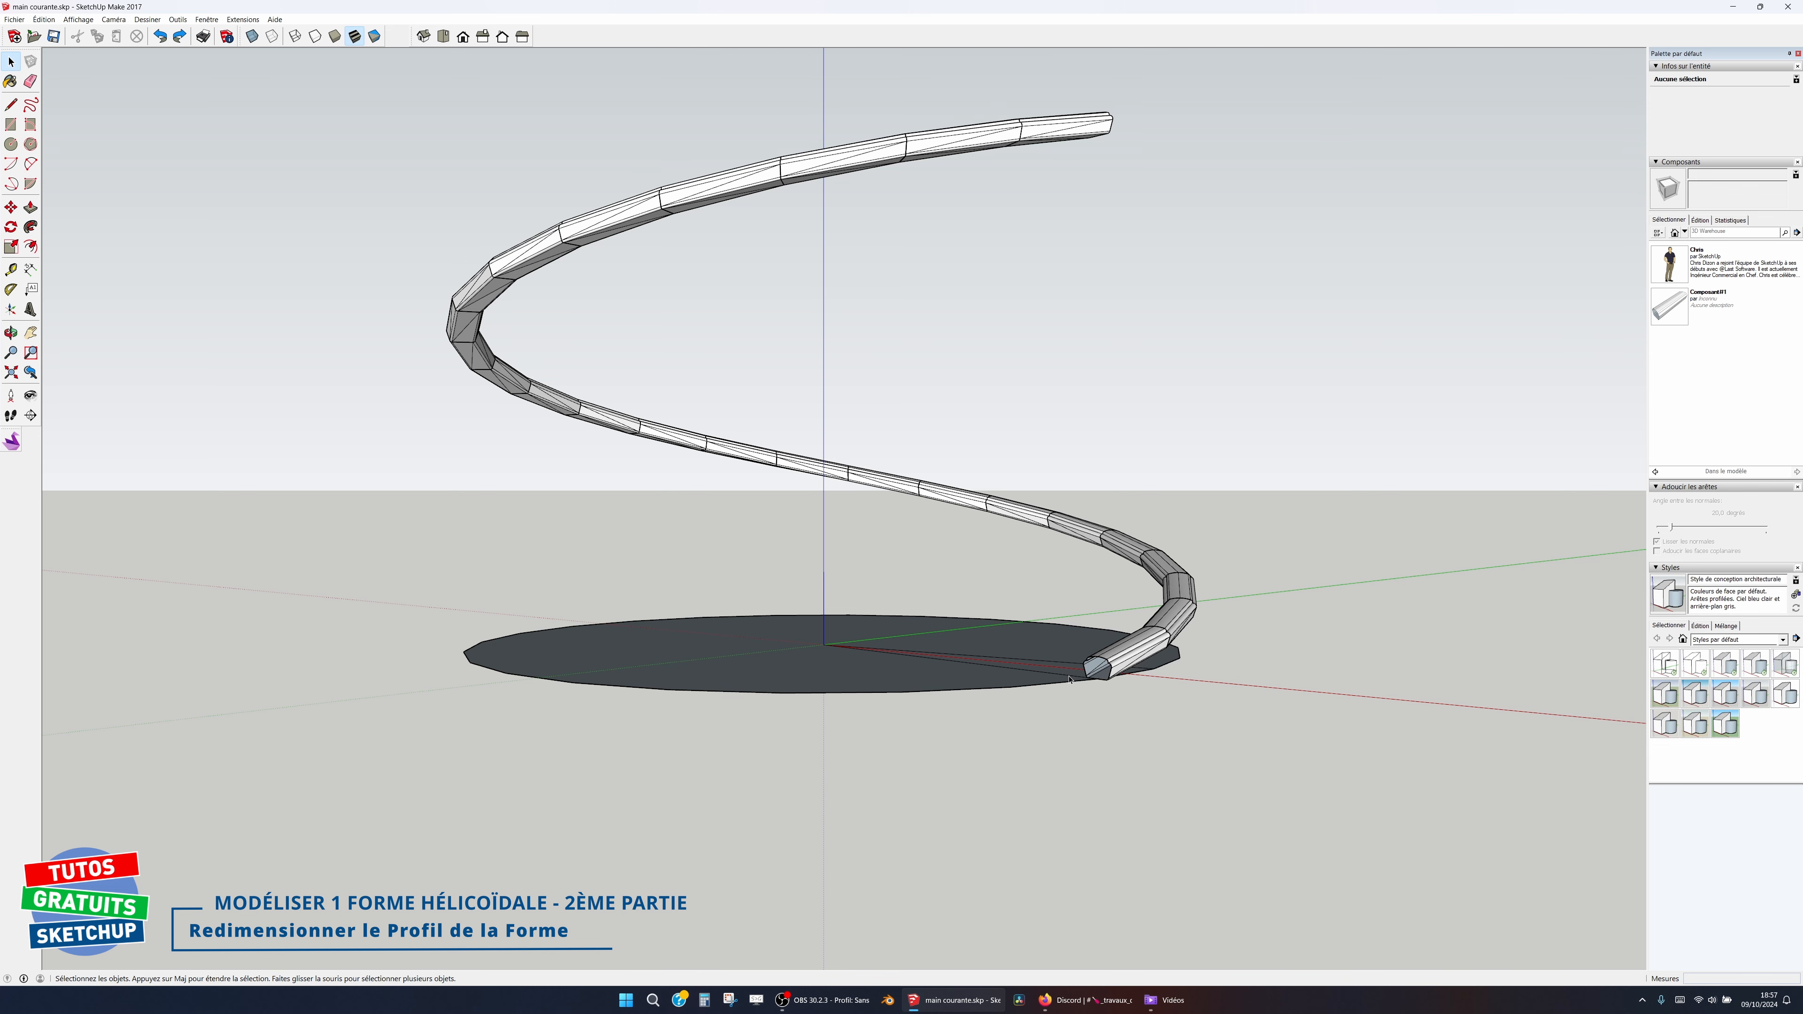
scroll(1069, 679, "up", 6)
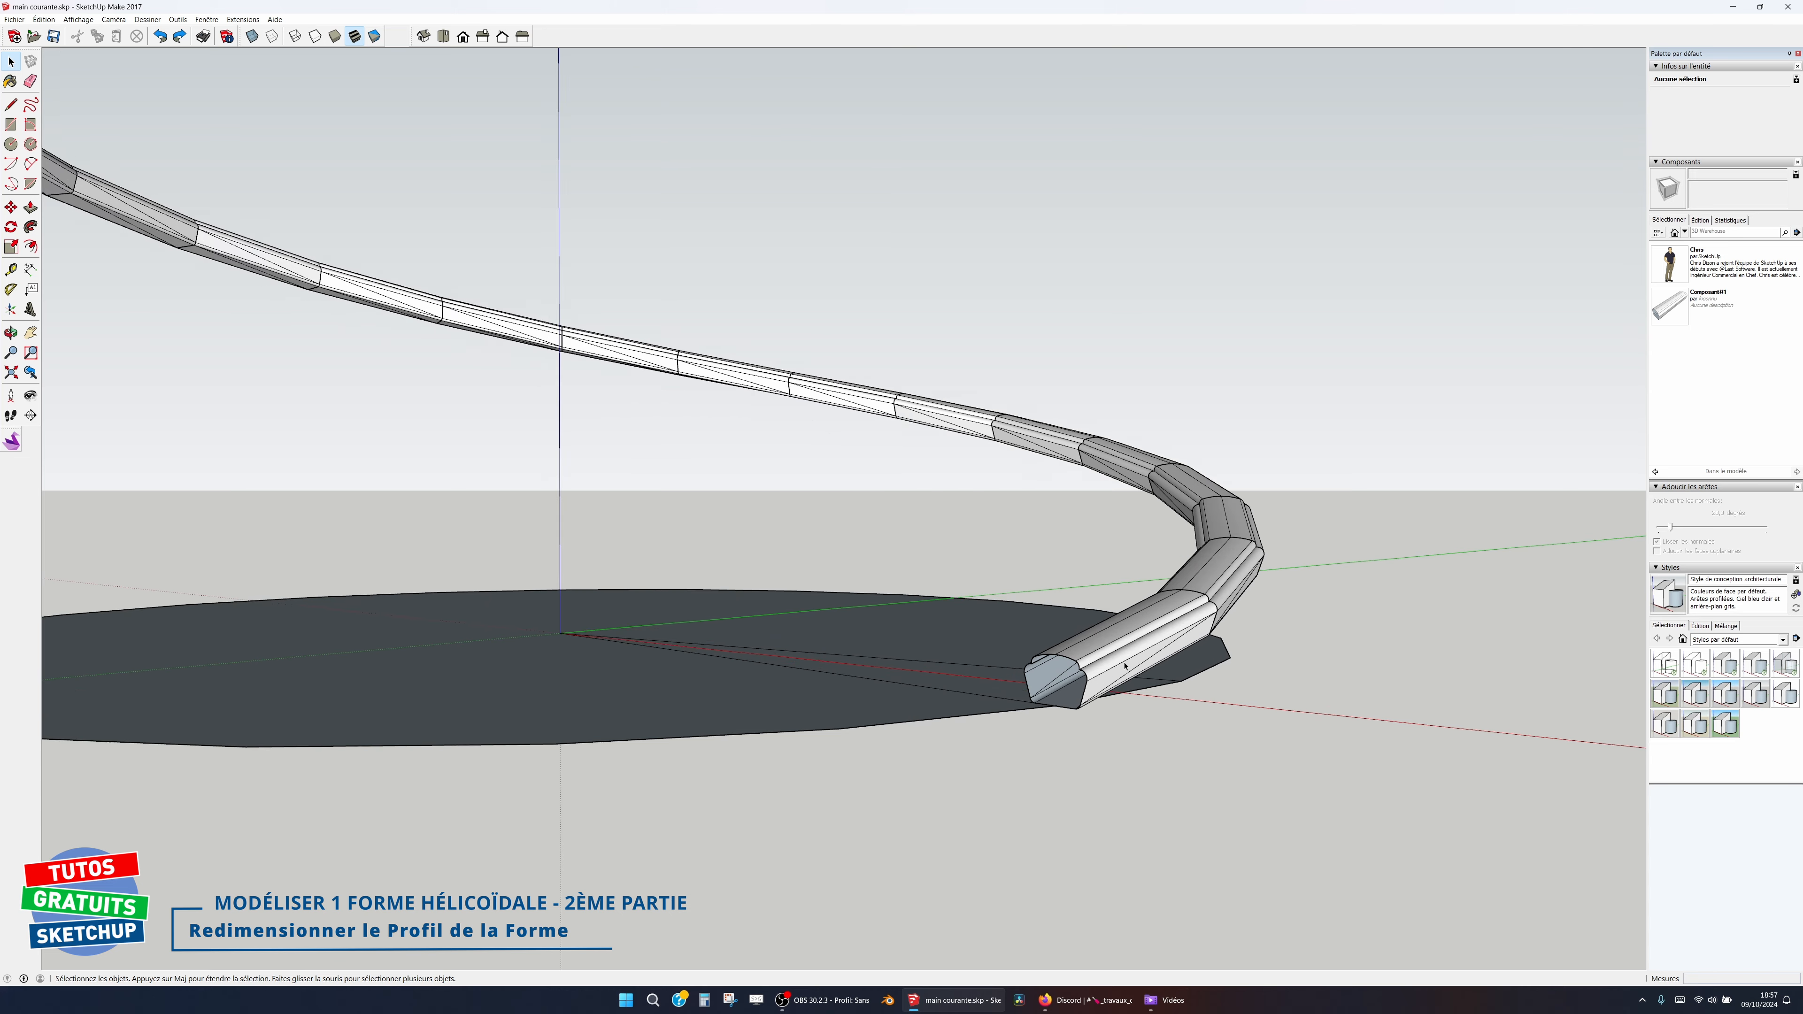
scroll(1111, 663, "up", 1)
double_click(1104, 662)
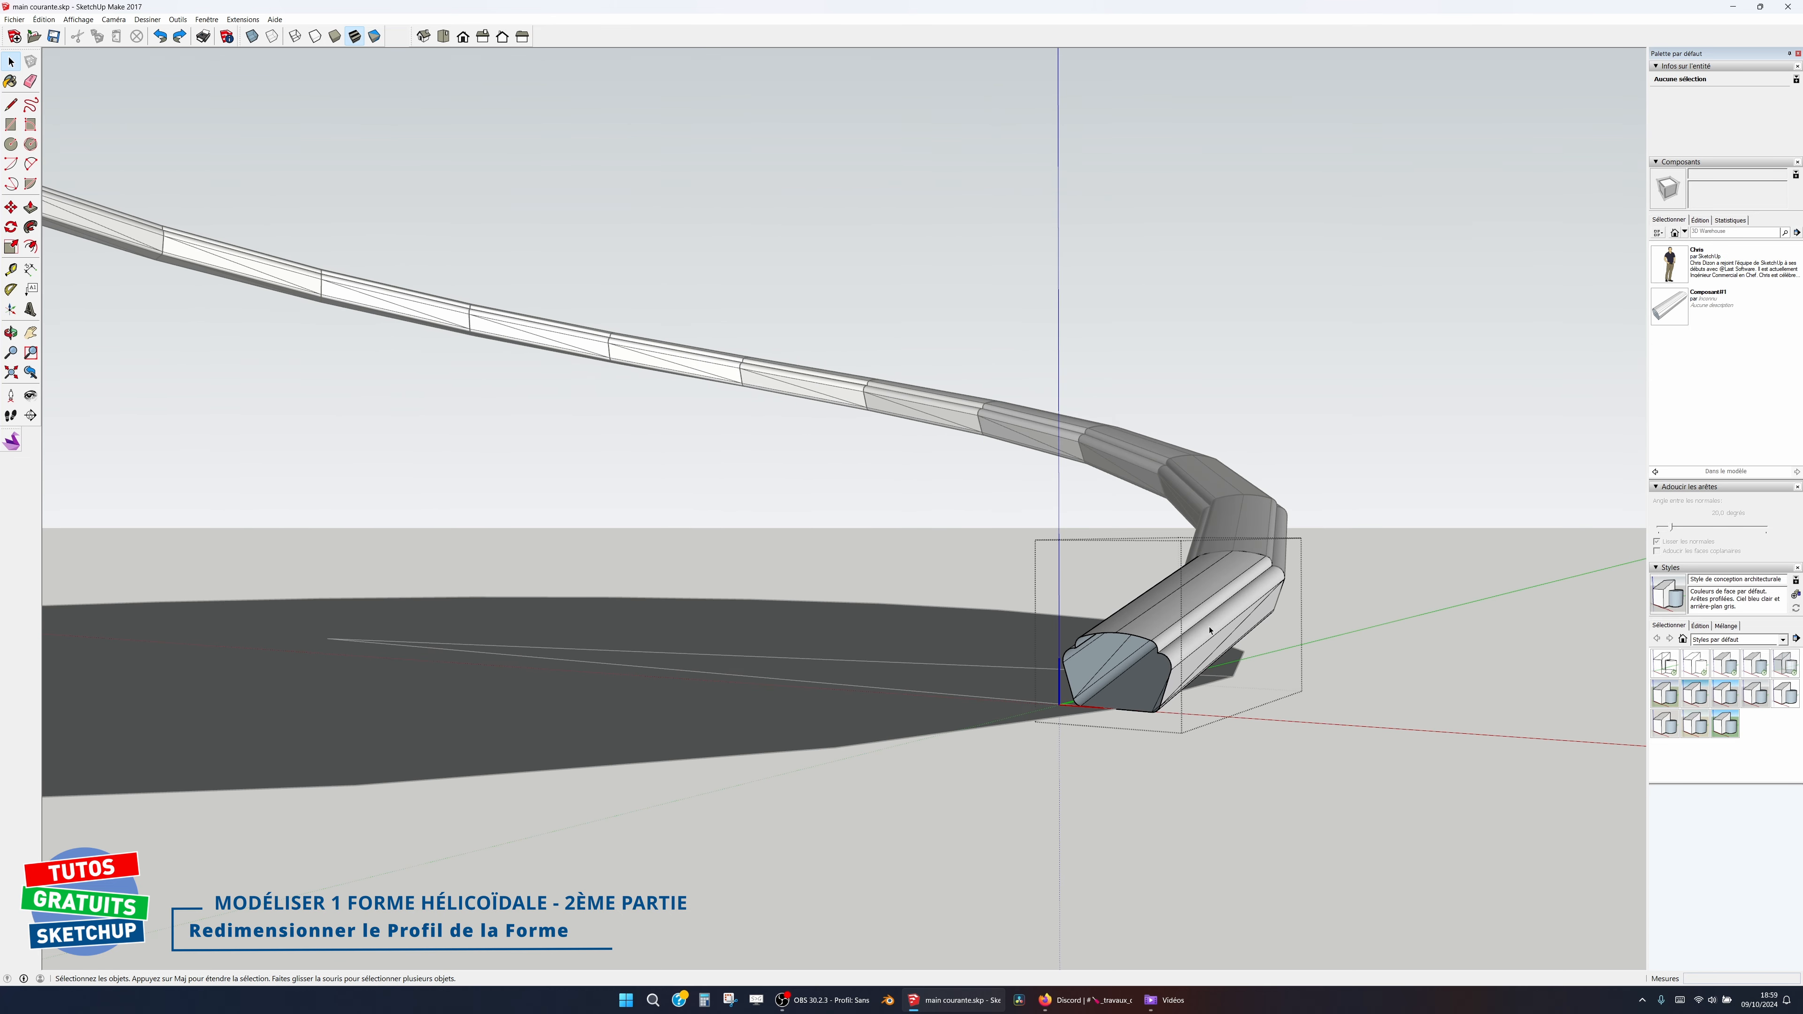
triple_click(1210, 629)
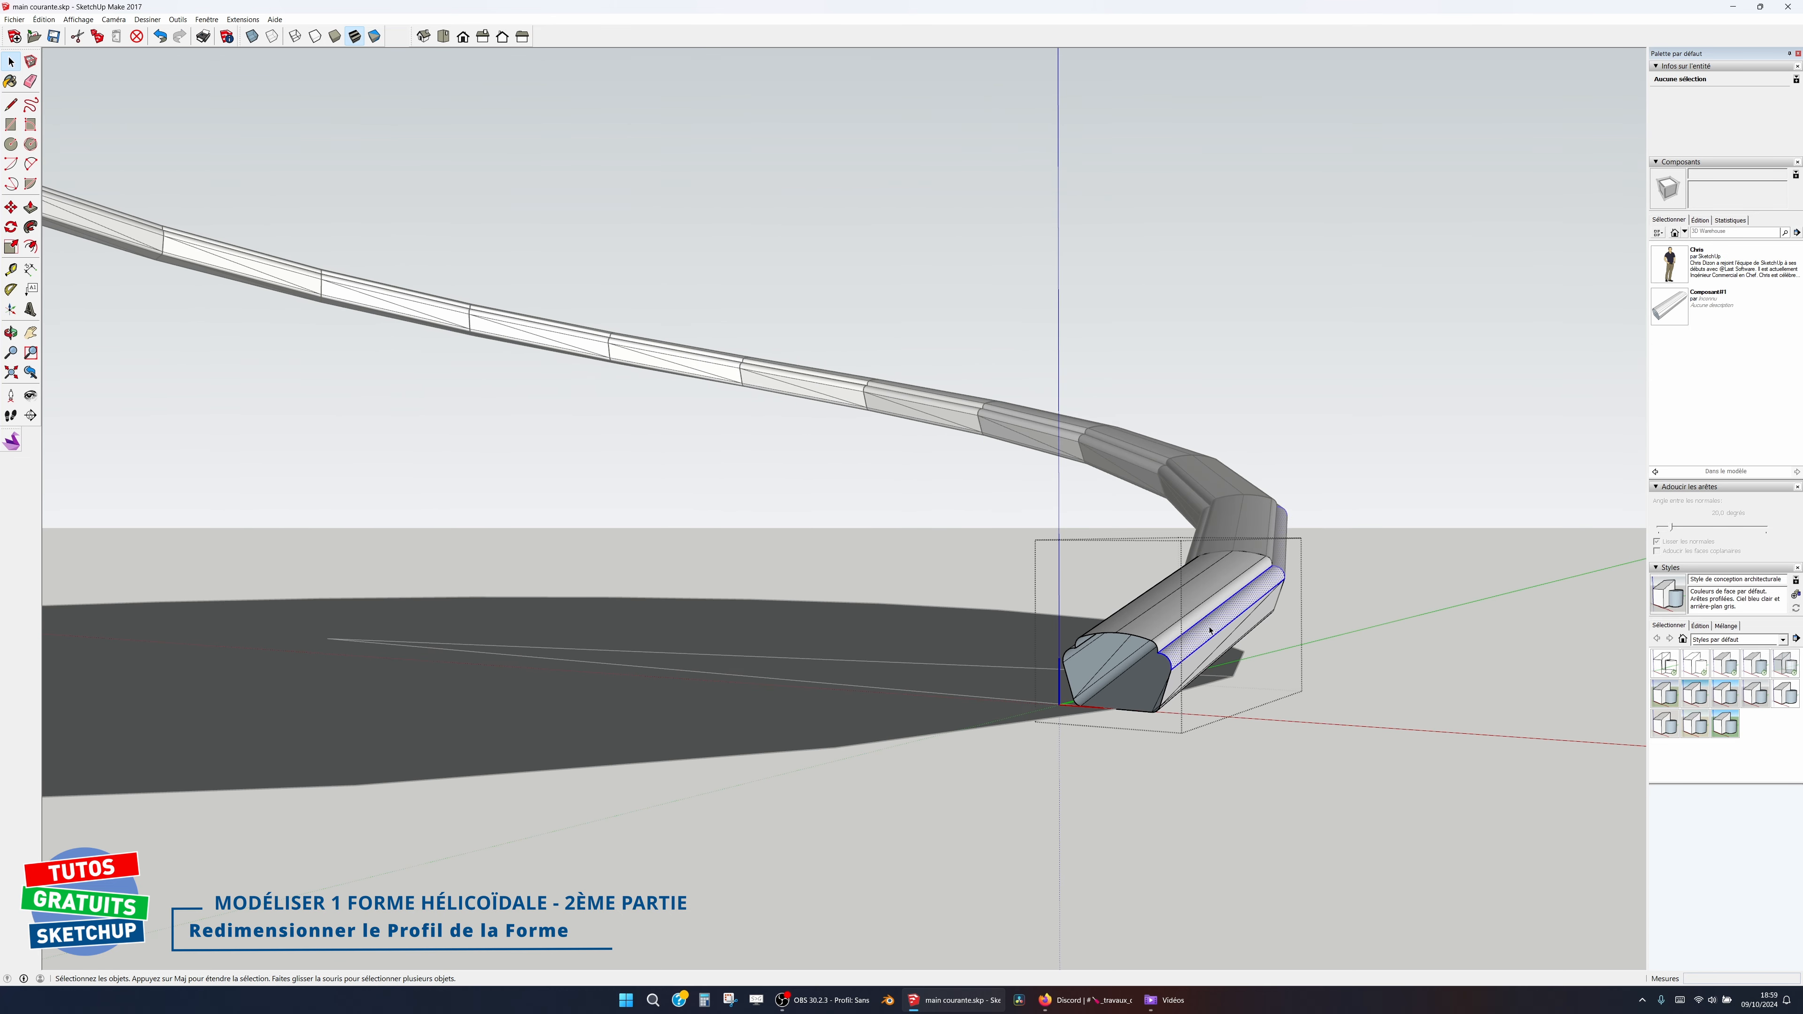
key("s")
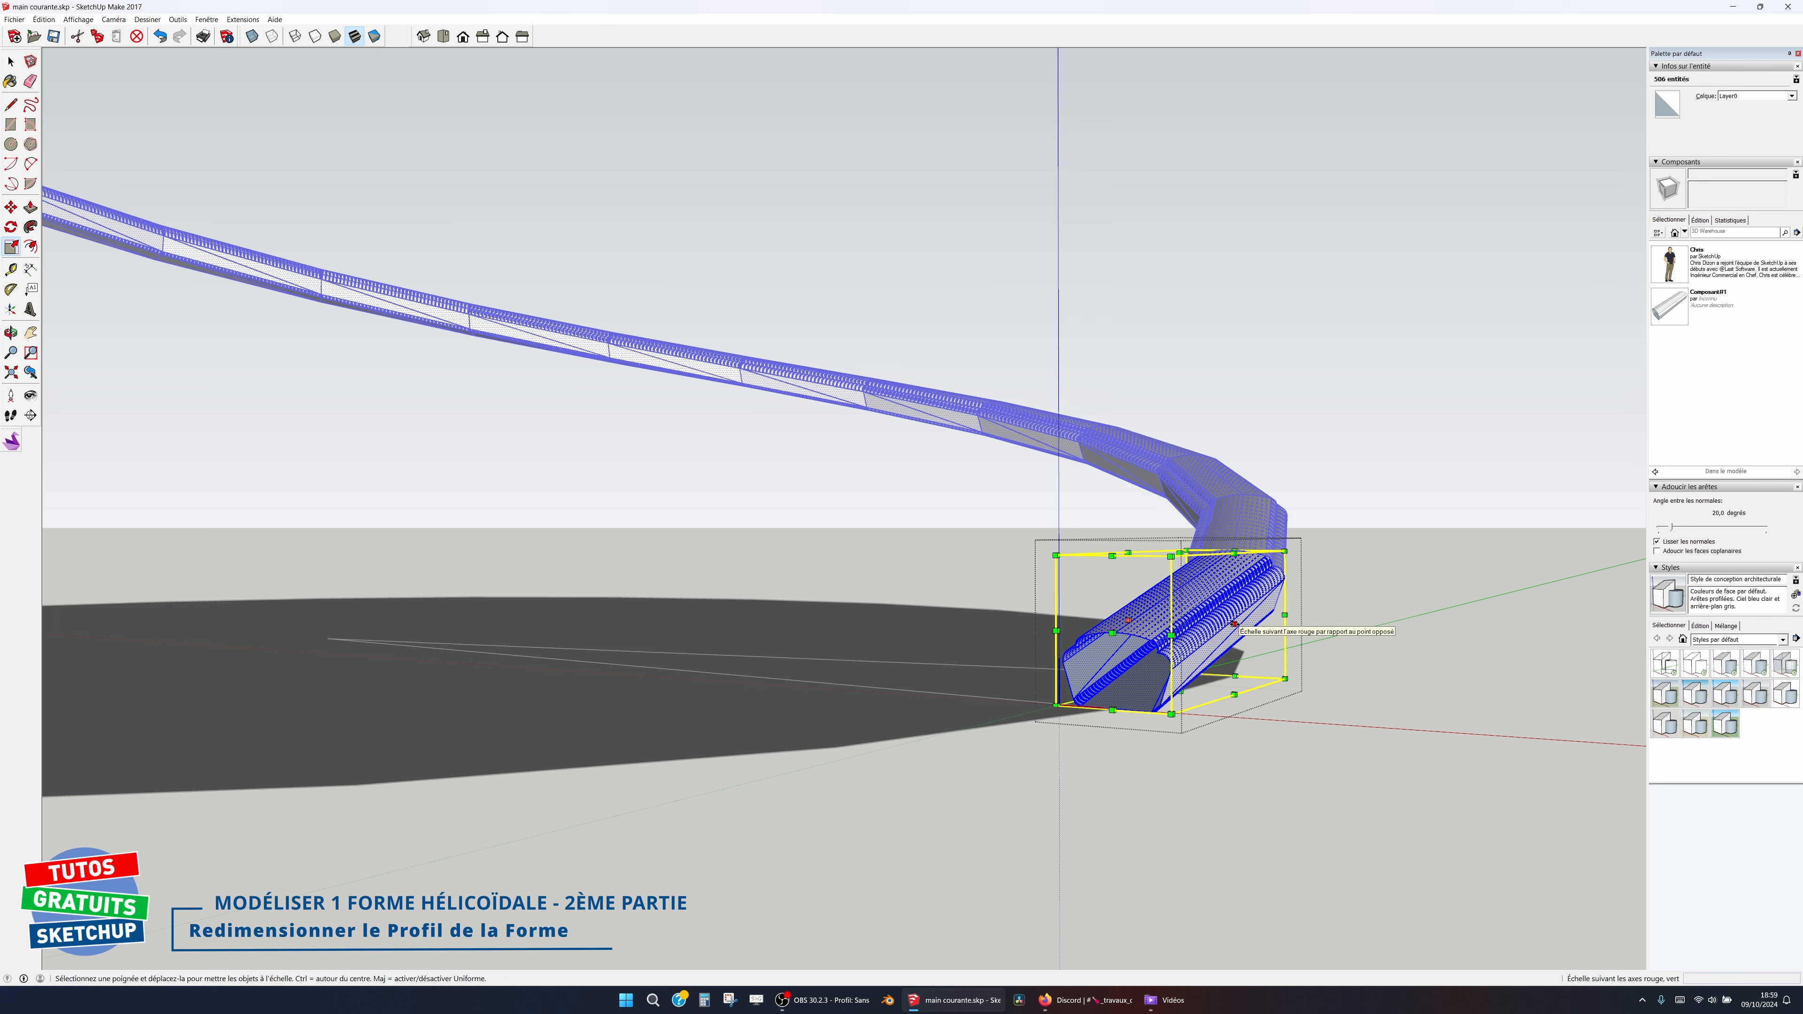
left_click_drag(1227, 626, 1282, 607, "ctrl")
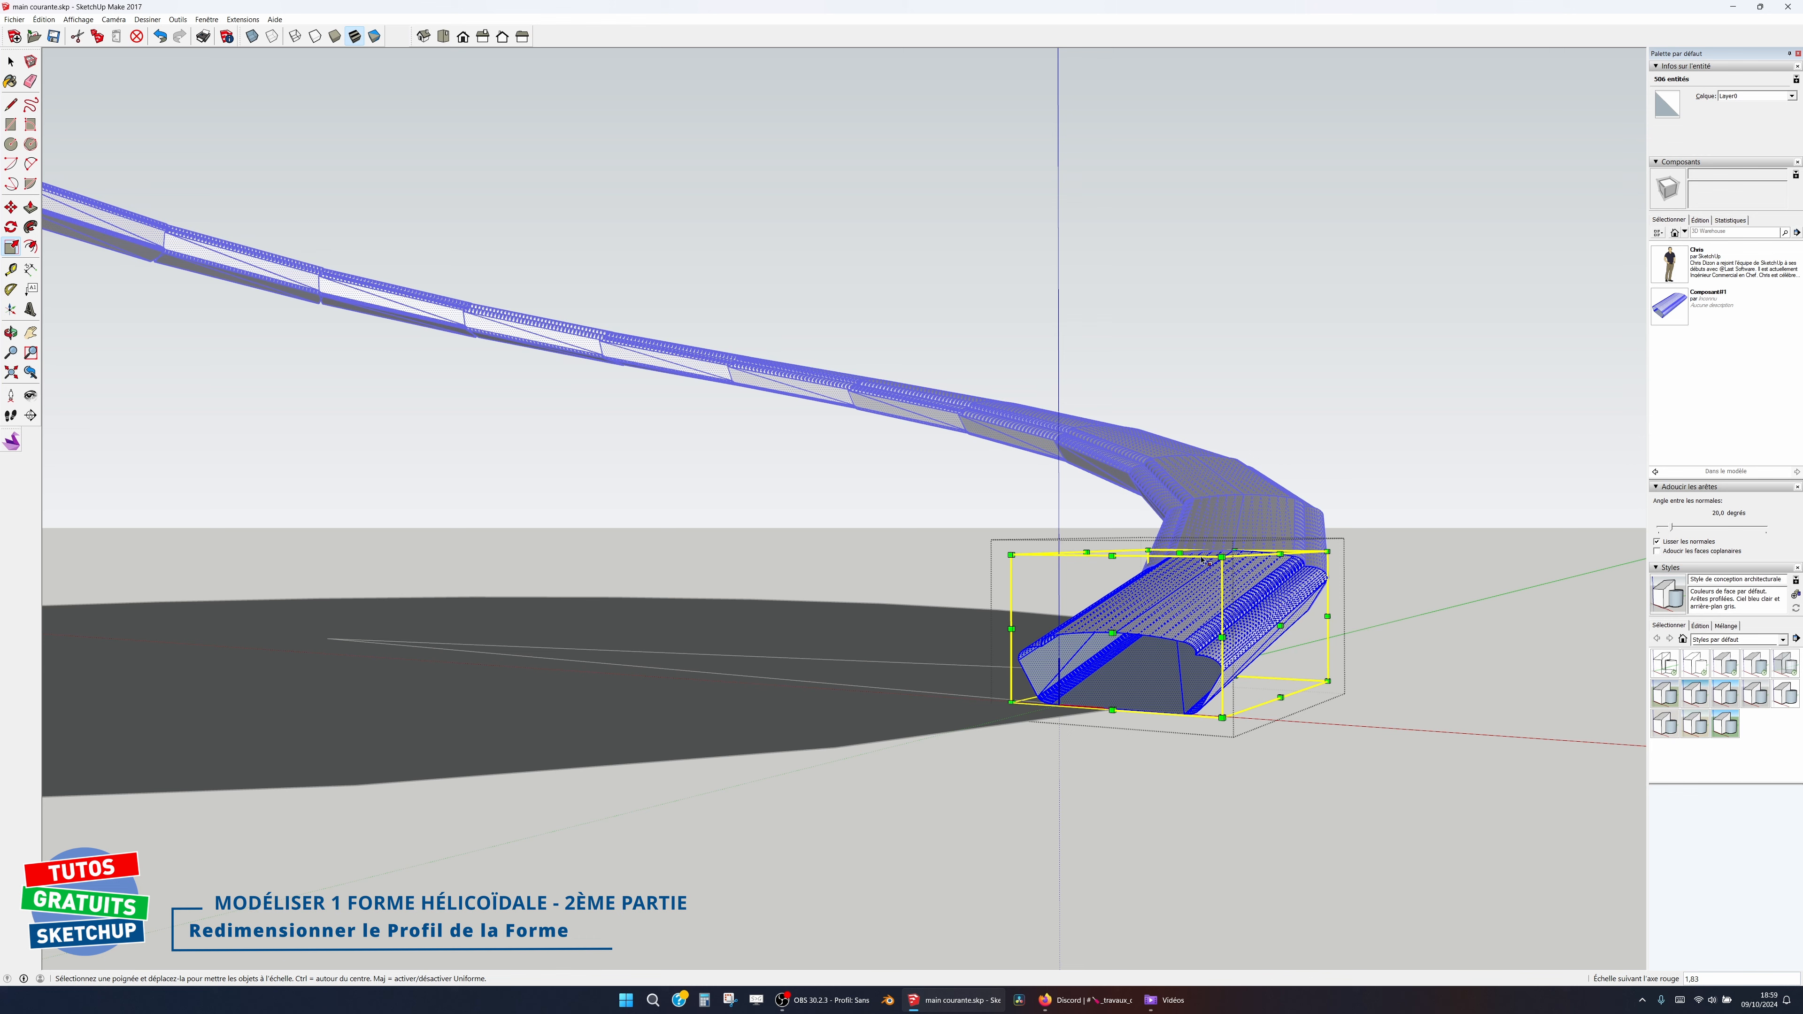
left_click_drag(1178, 551, 1177, 531)
key("space")
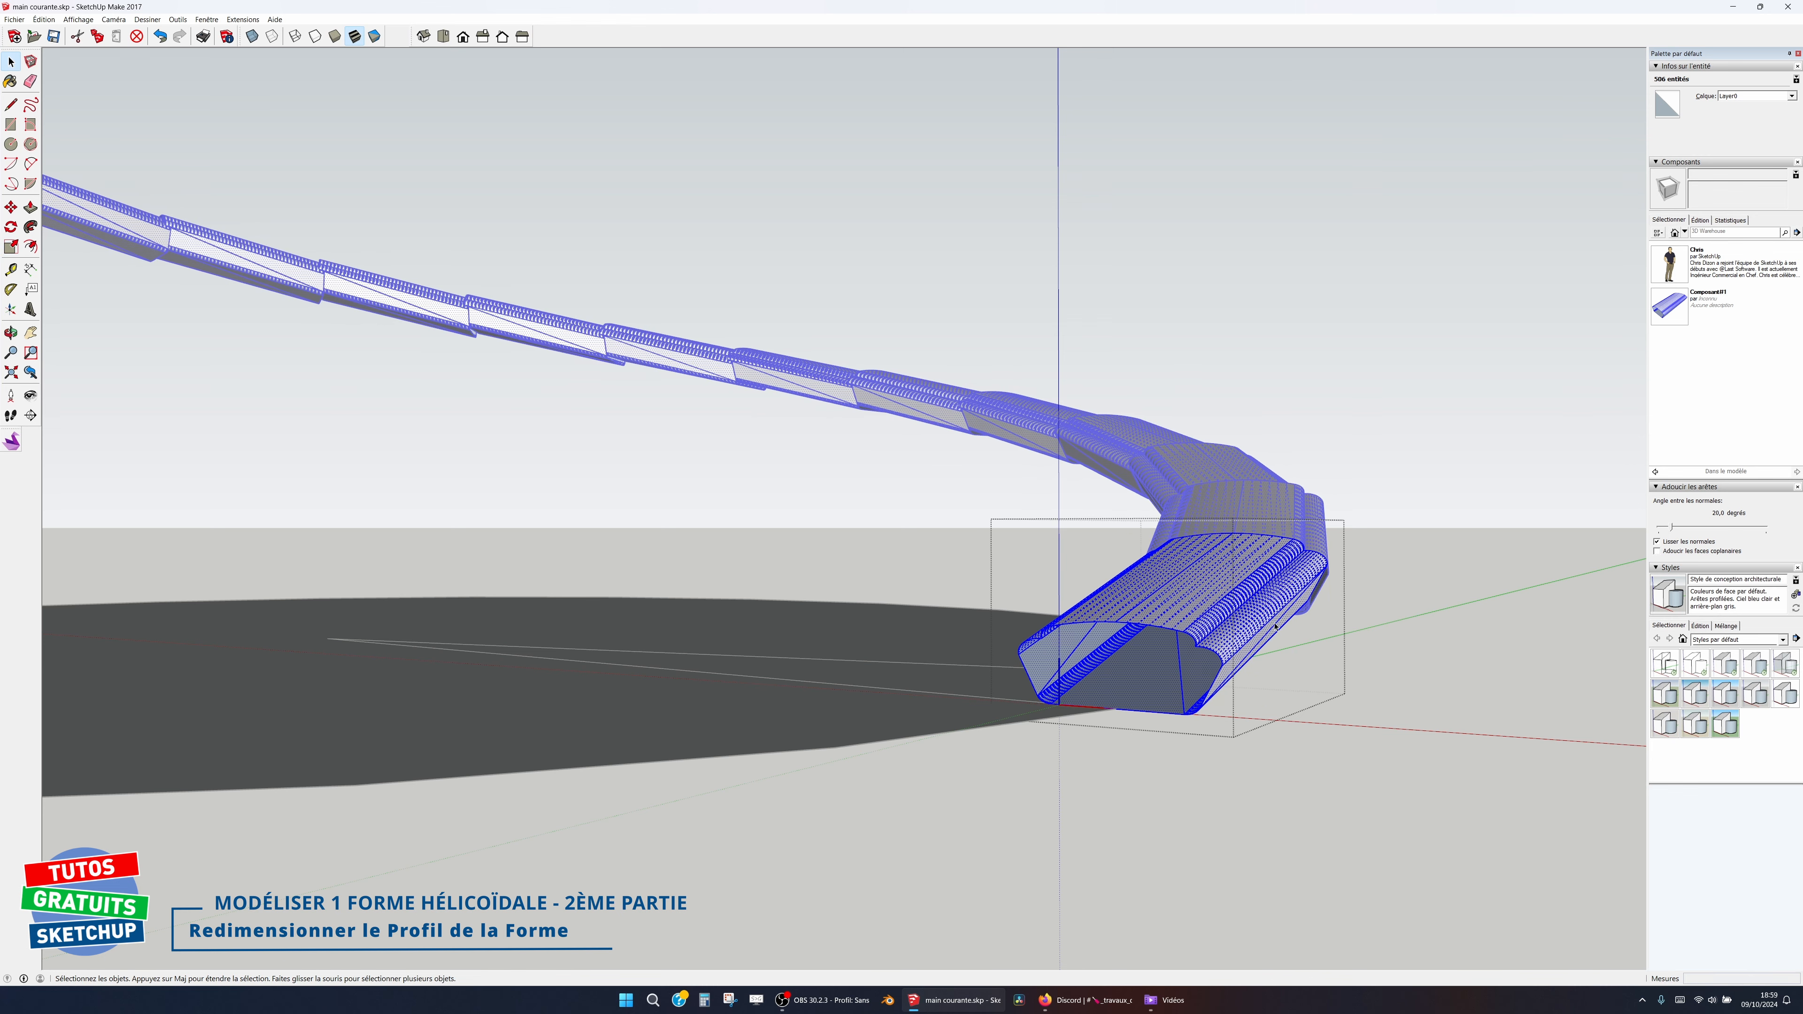
Step: Rotate the start profile outline of the segment about its base point to line up with the radius towards the circle's centre
left_click(1269, 659)
middle_click_drag(1269, 659, 792, 763)
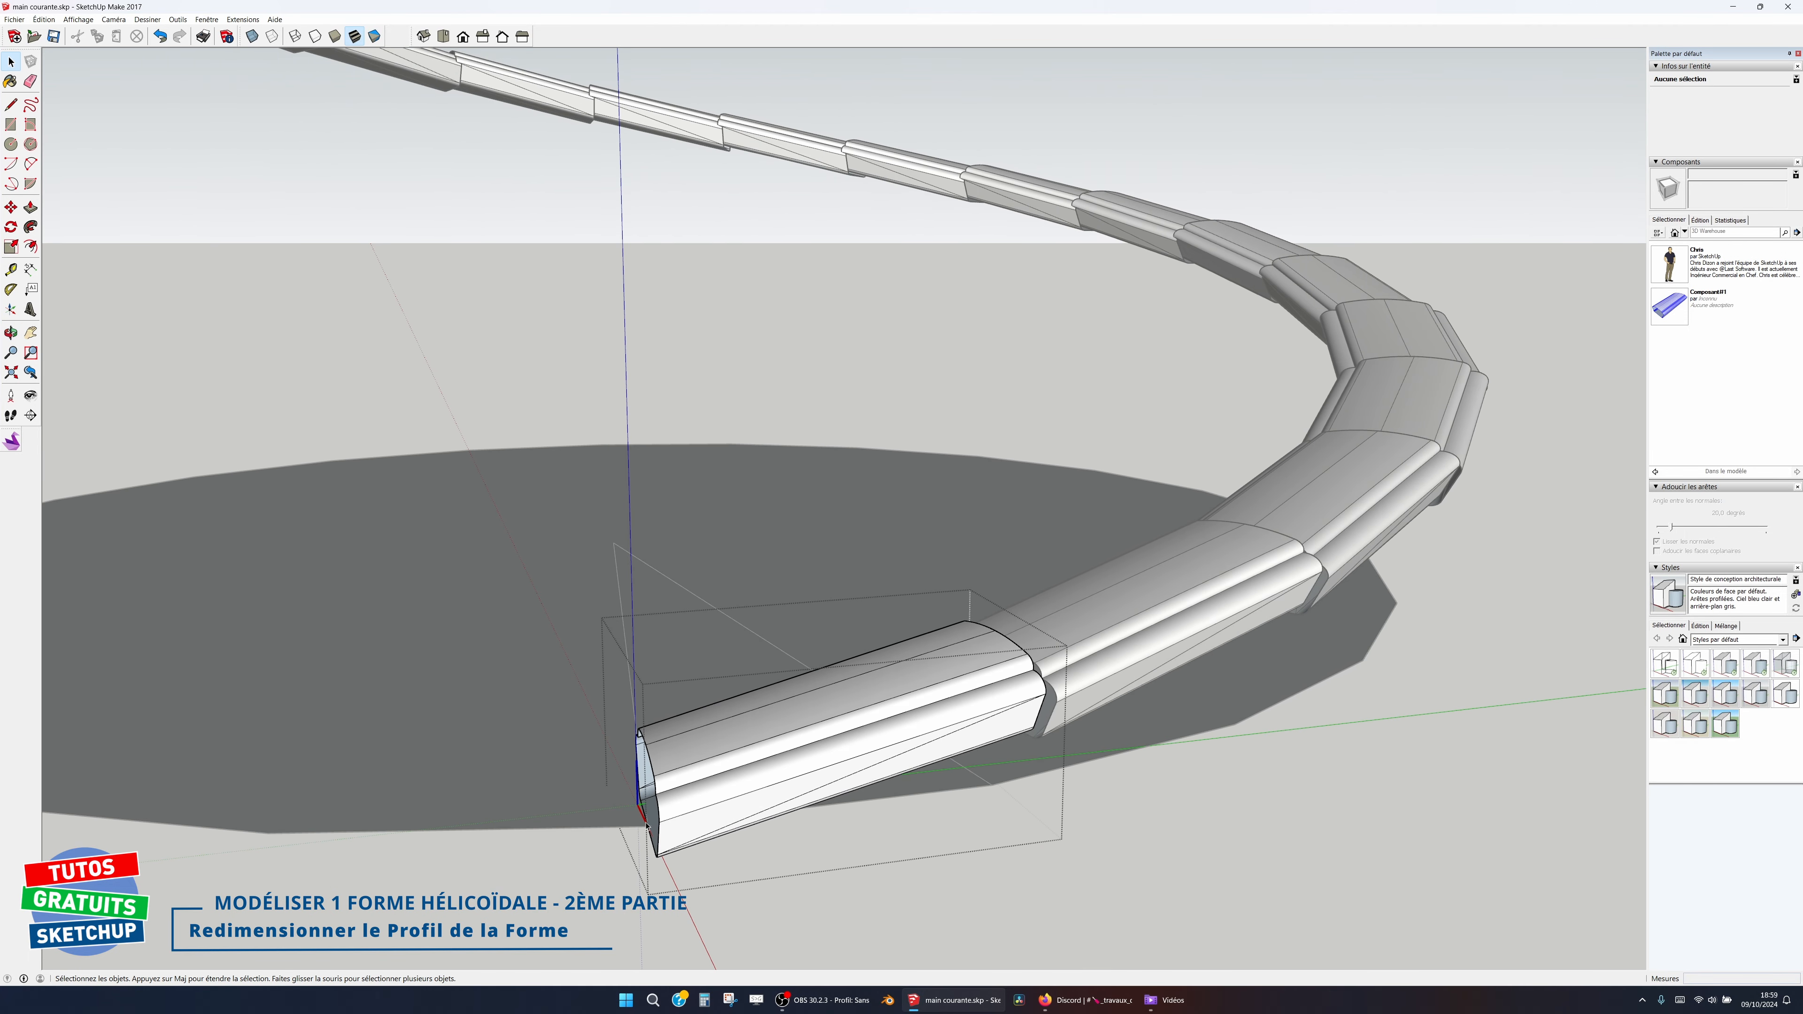
middle_click_drag(677, 796, 622, 786)
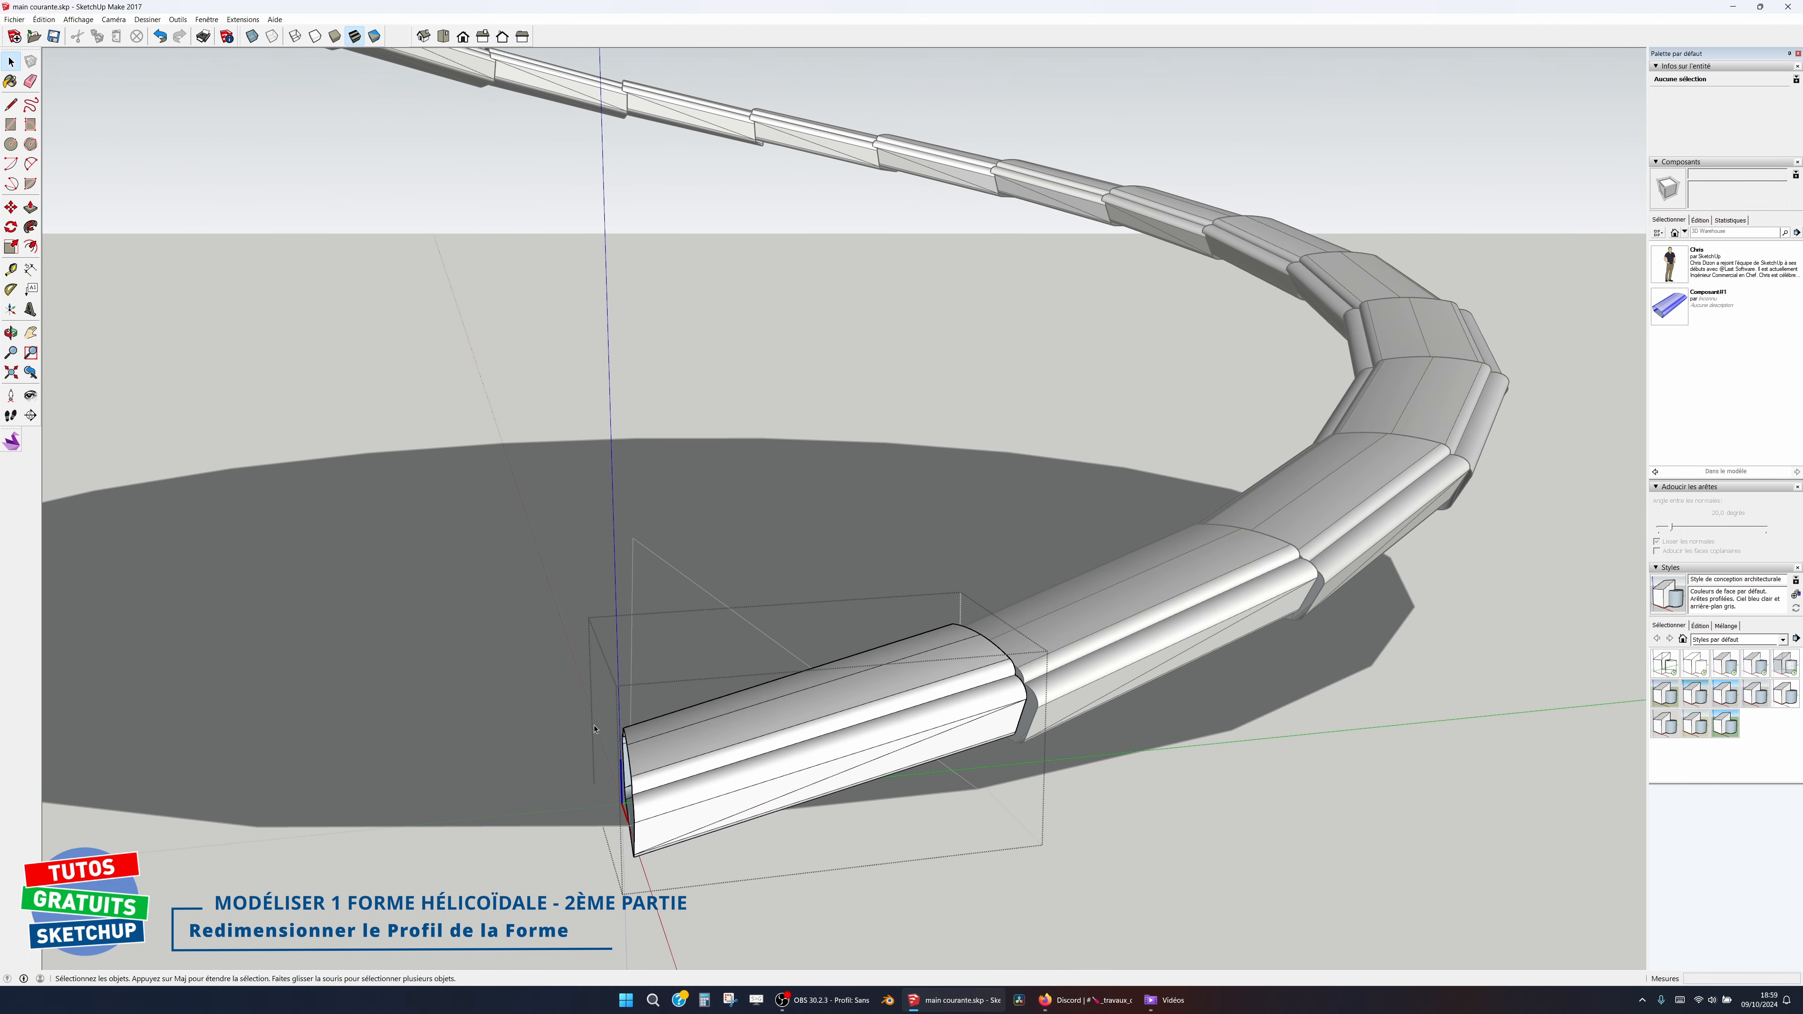
left_click_drag(595, 714, 665, 894)
middle_click_drag(666, 894, 881, 753)
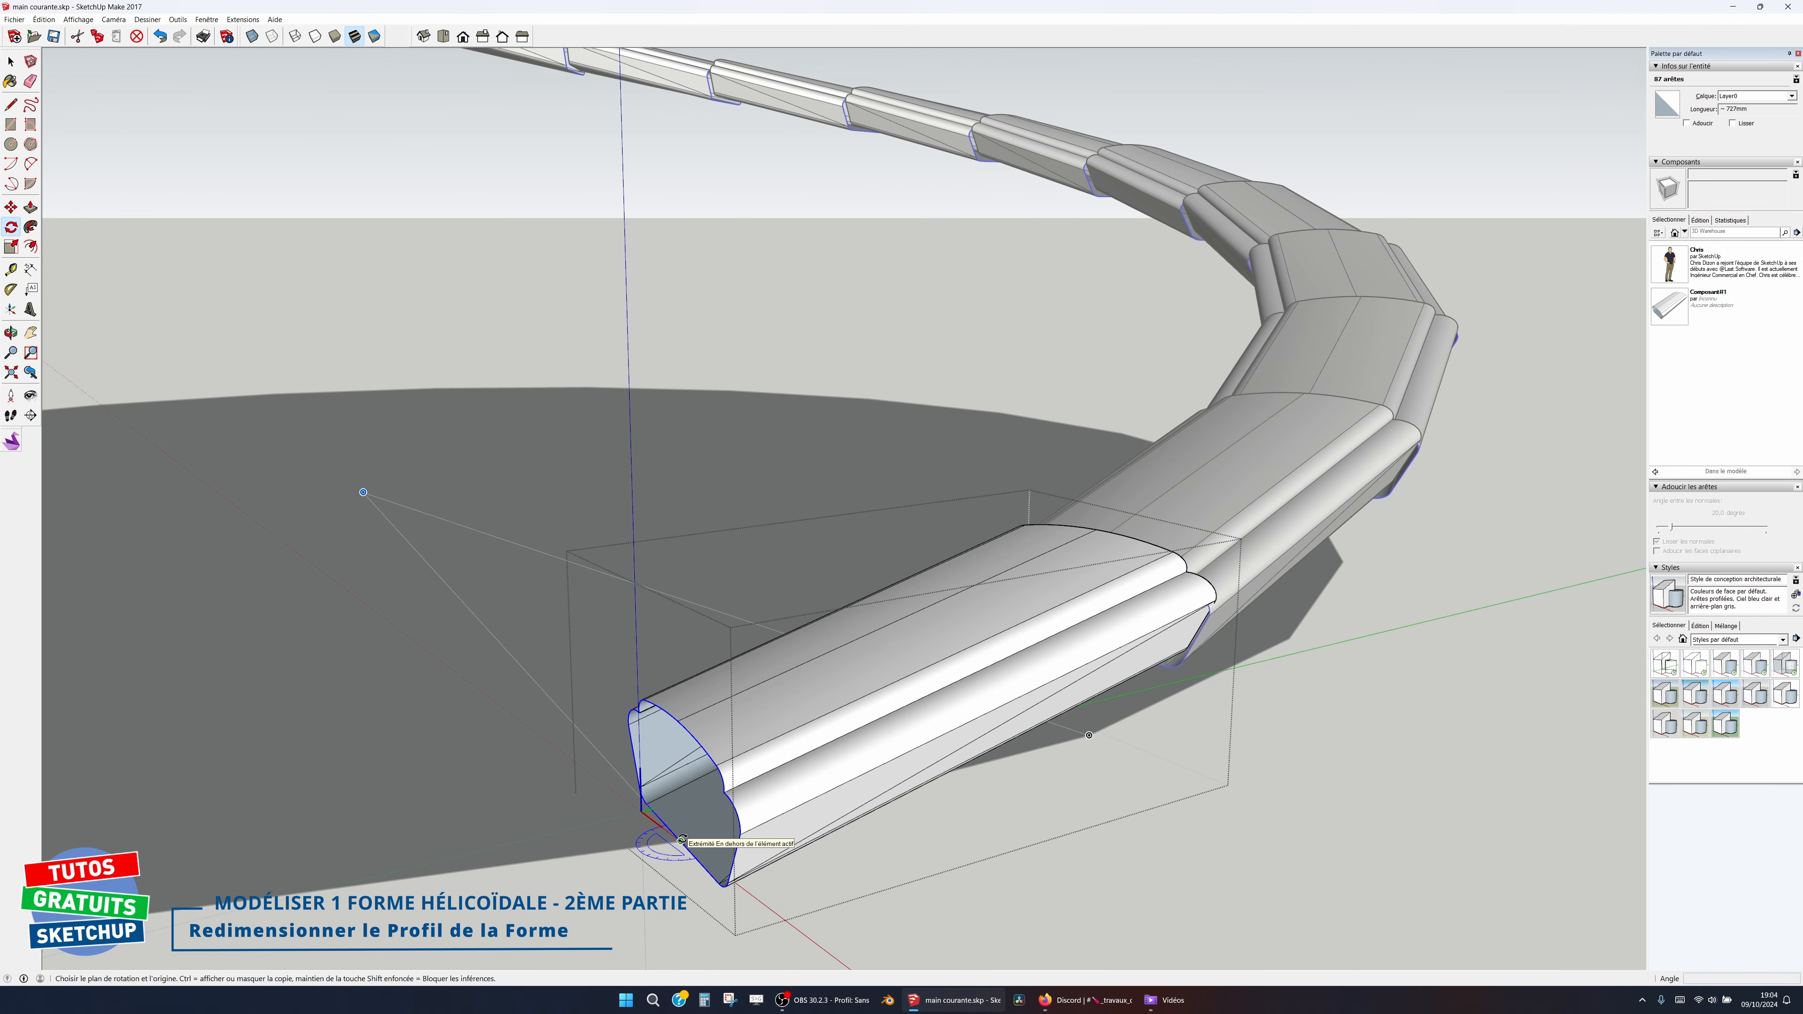
left_click(681, 840)
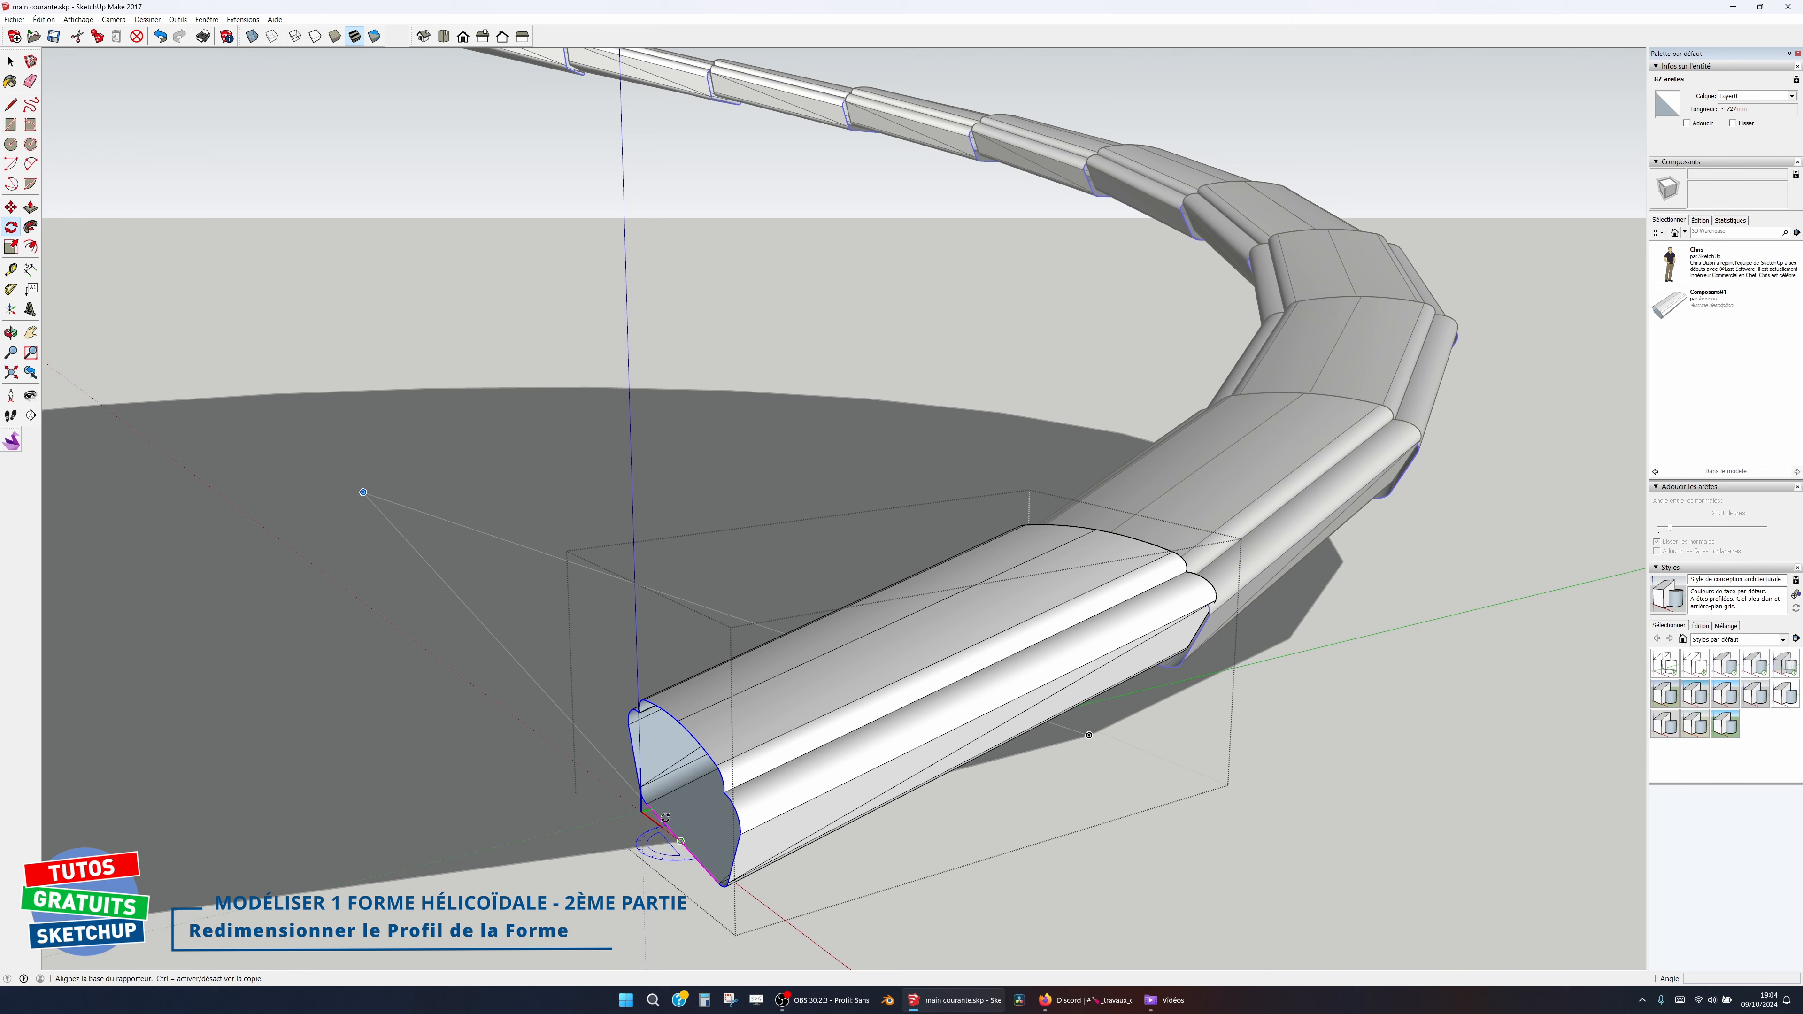
left_click(663, 819)
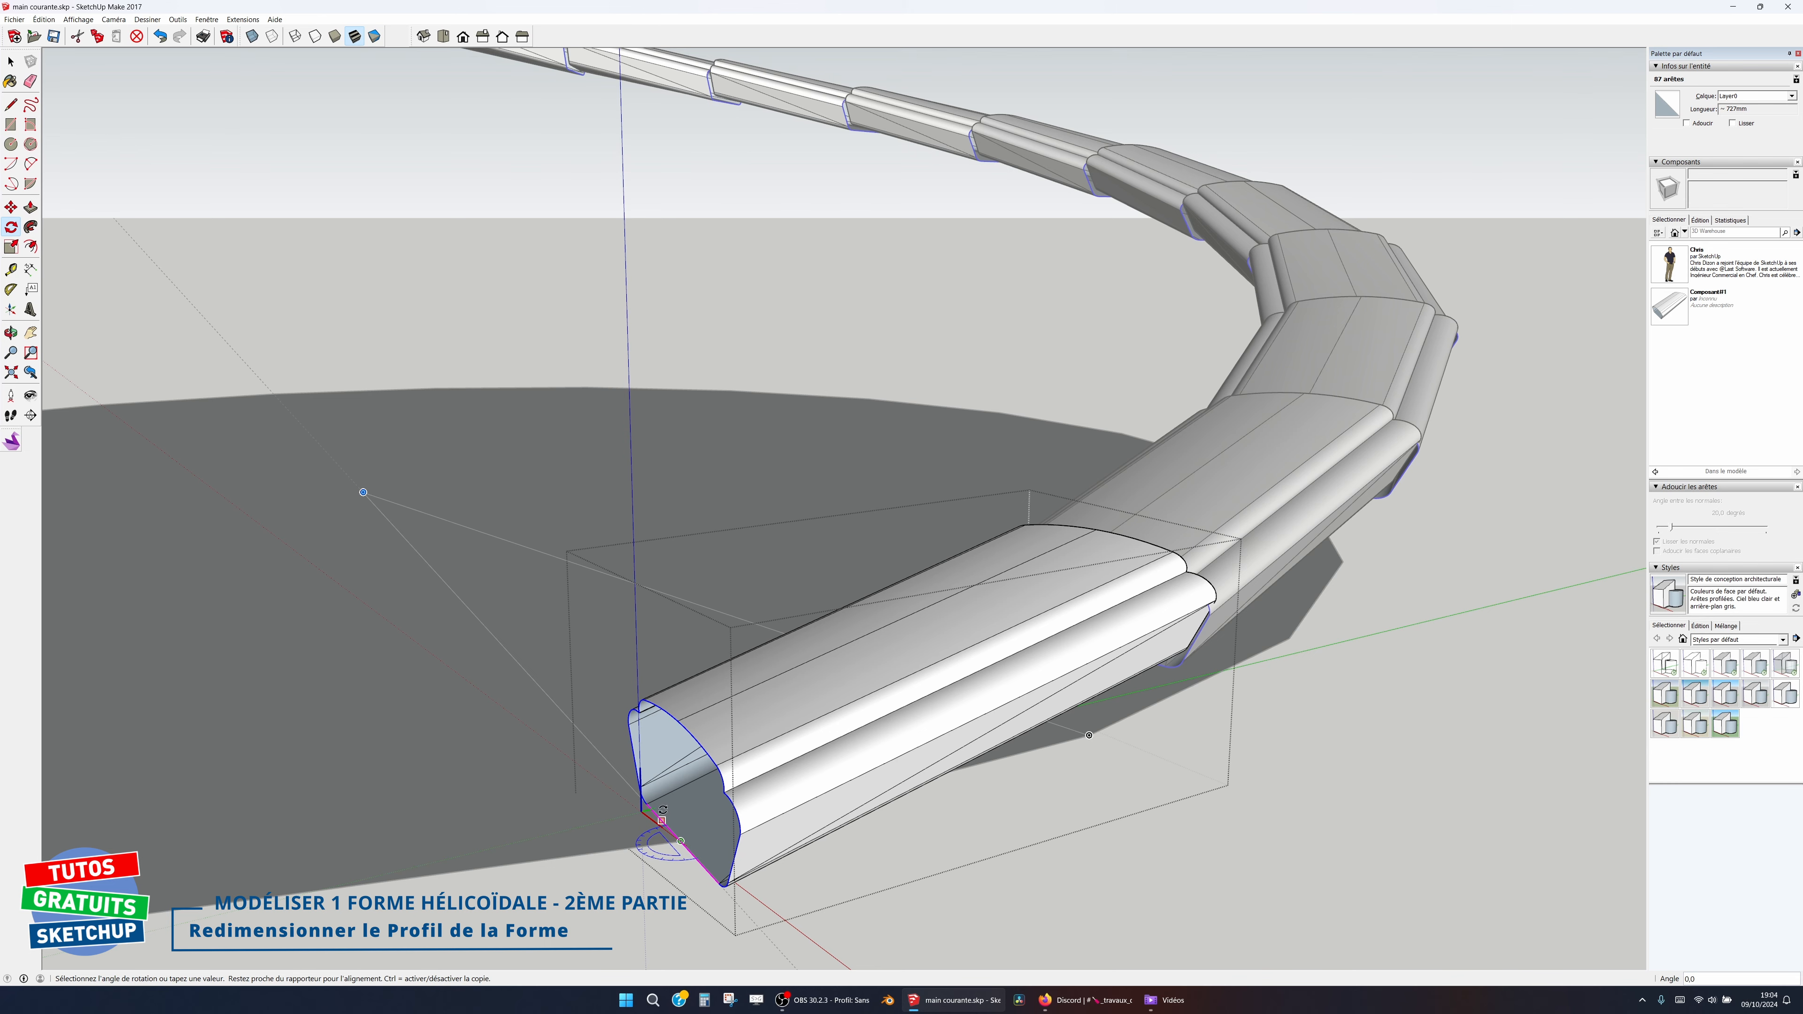
left_click(561, 708)
Step: Stop editing the component and hide the second segment to expose the far end of the first one
middle_click_drag(856, 802, 483, 810)
key("space")
left_click(1062, 627)
left_click(1080, 585)
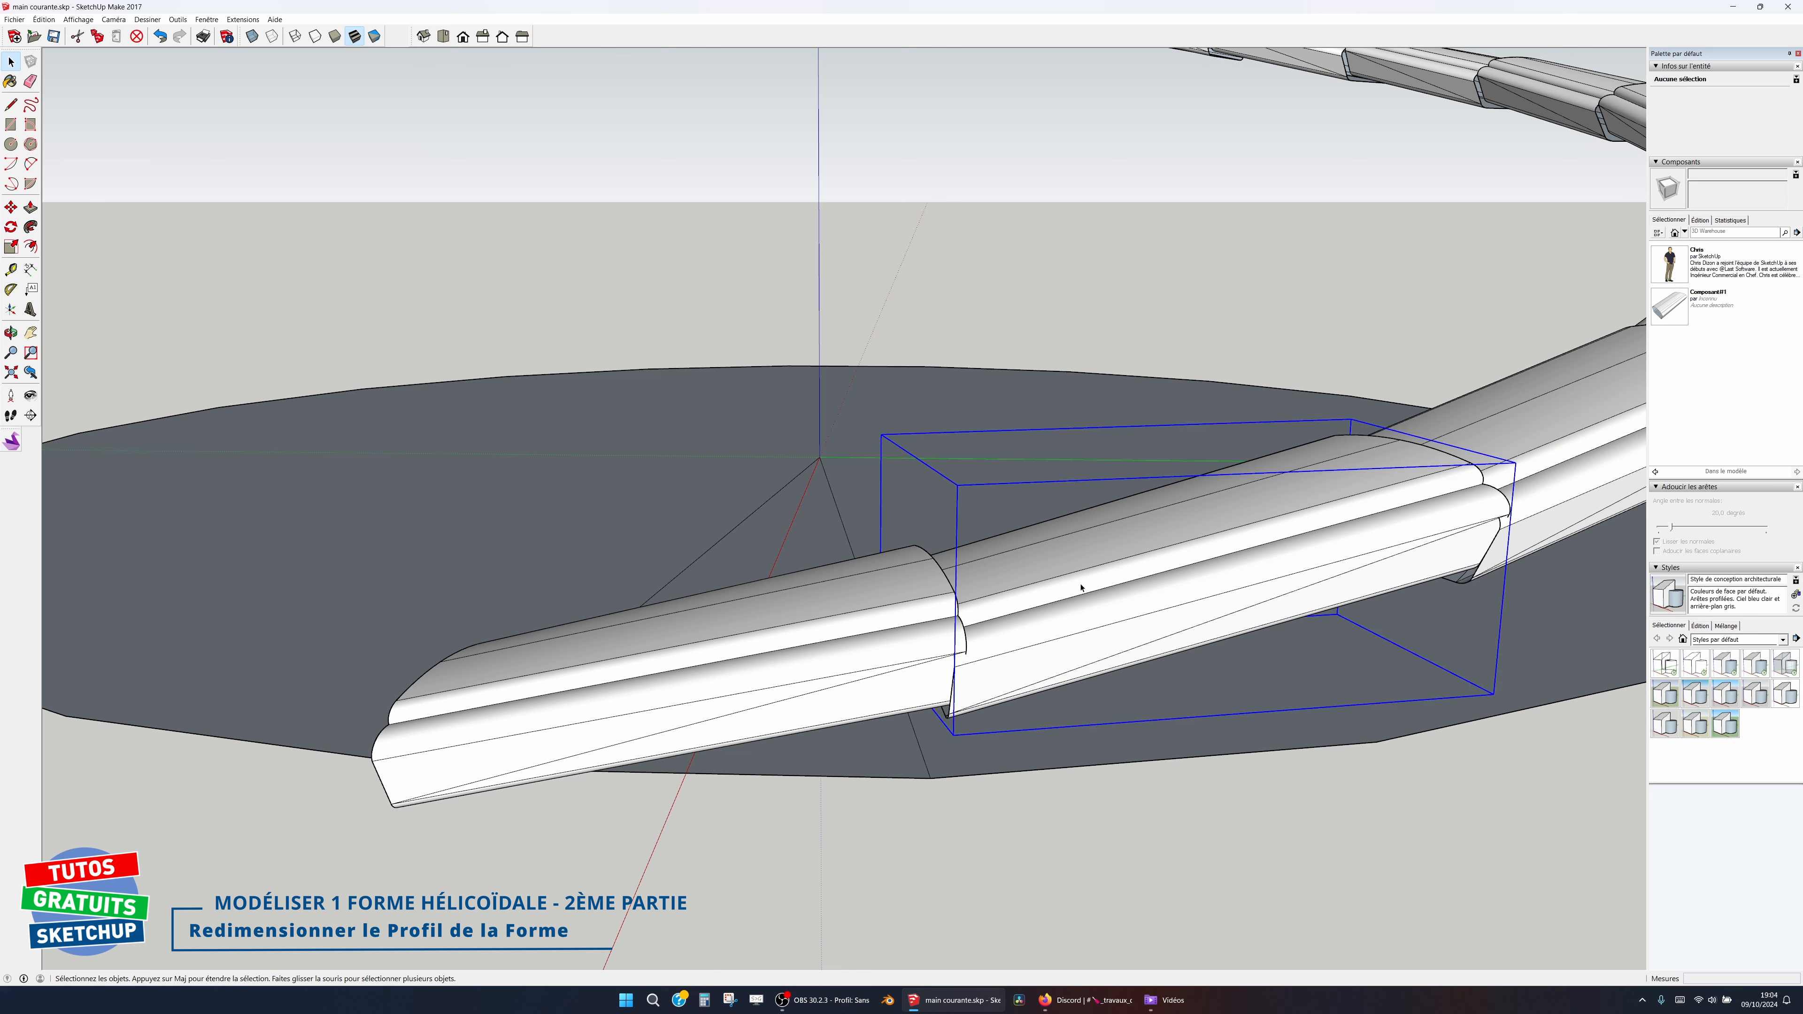
right_click(1080, 585)
left_click(1093, 604)
Step: Edit the first segment's component, rotate its far-end profile outline by 2° about its base, and stop editing
middle_click_drag(1055, 826, 801, 606)
left_click_drag(928, 646, 991, 758)
middle_click_drag(893, 680, 773, 720)
key("q")
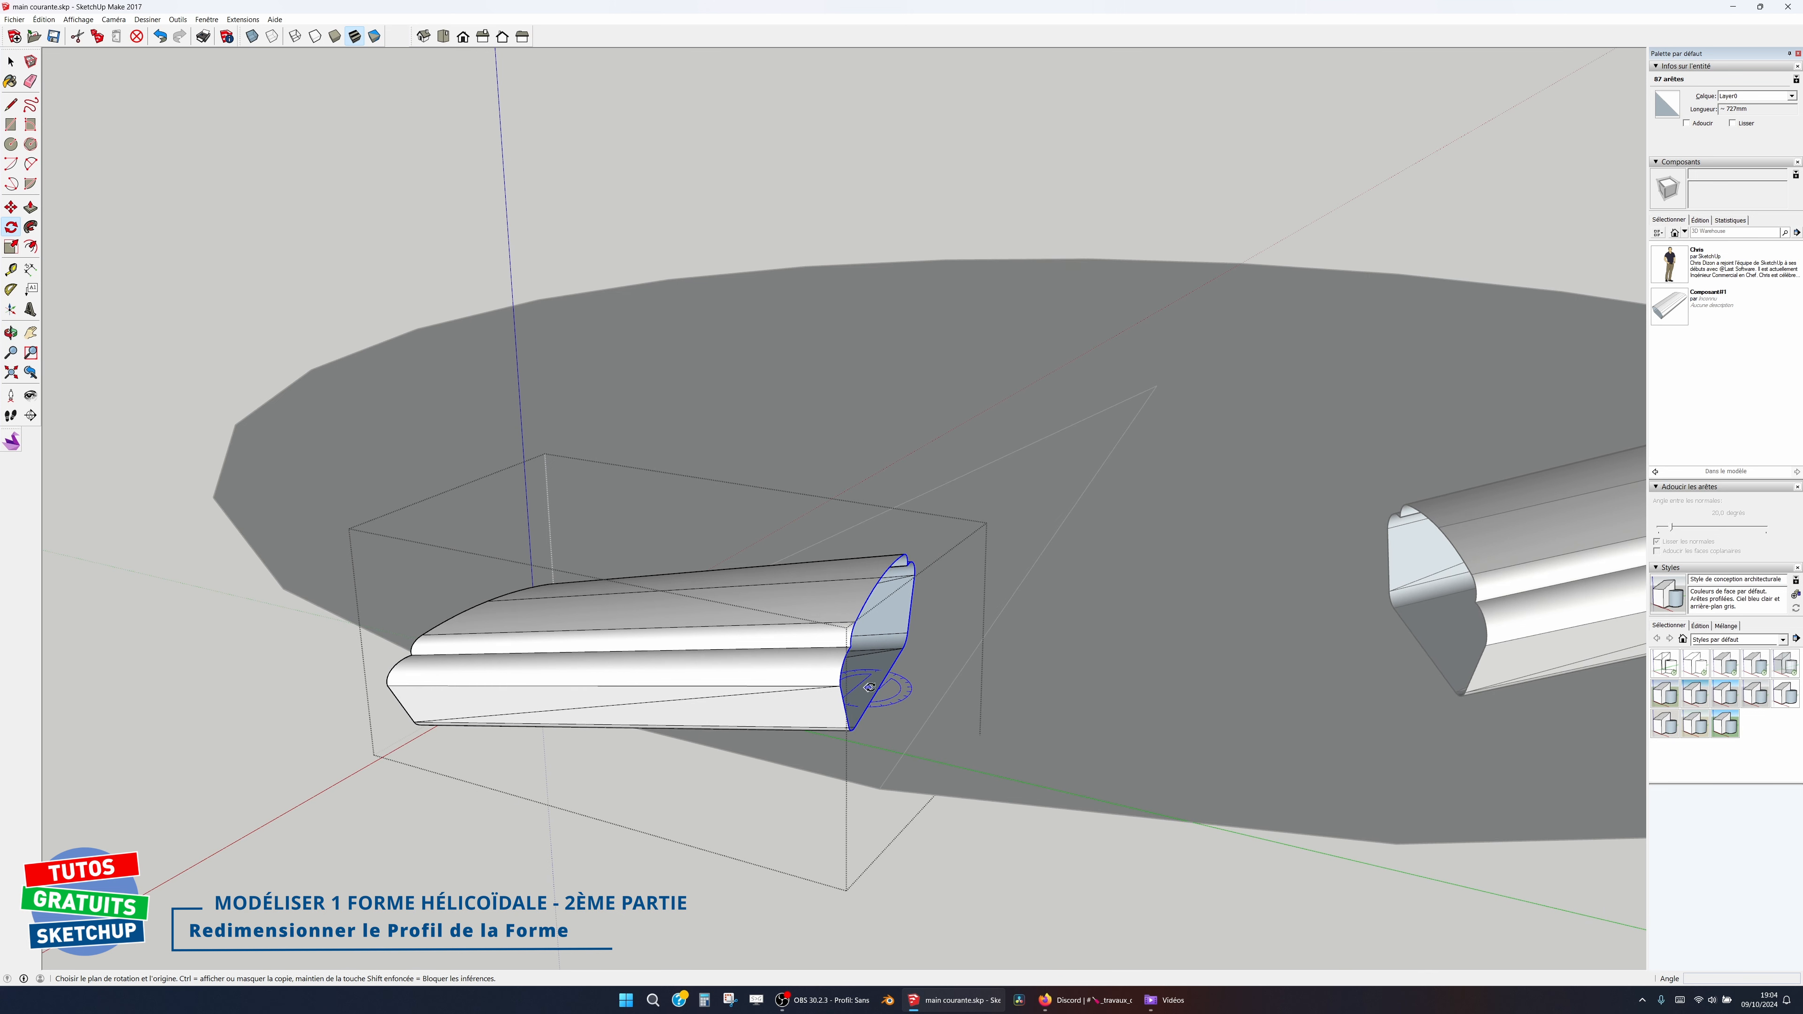
left_click(880, 685)
left_click(888, 670)
left_click(1029, 573)
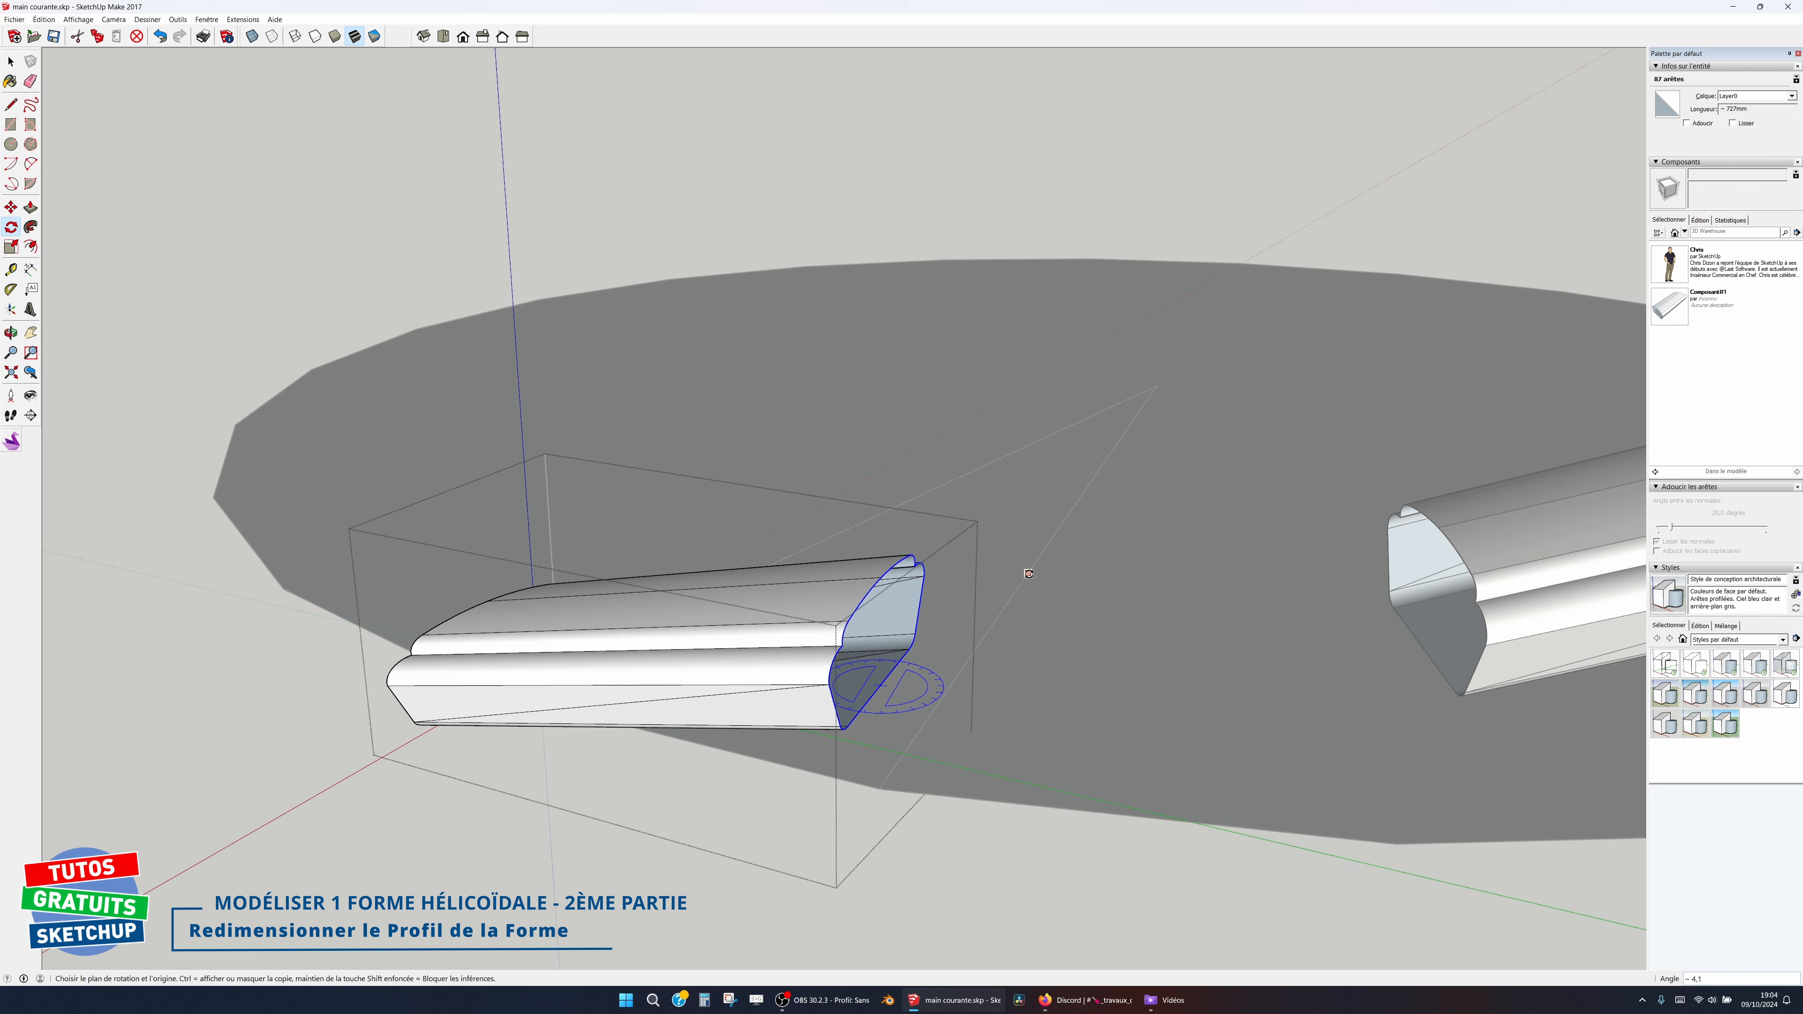
type("2")
key("Return")
key("space")
left_click(937, 834)
left_click(394, 228)
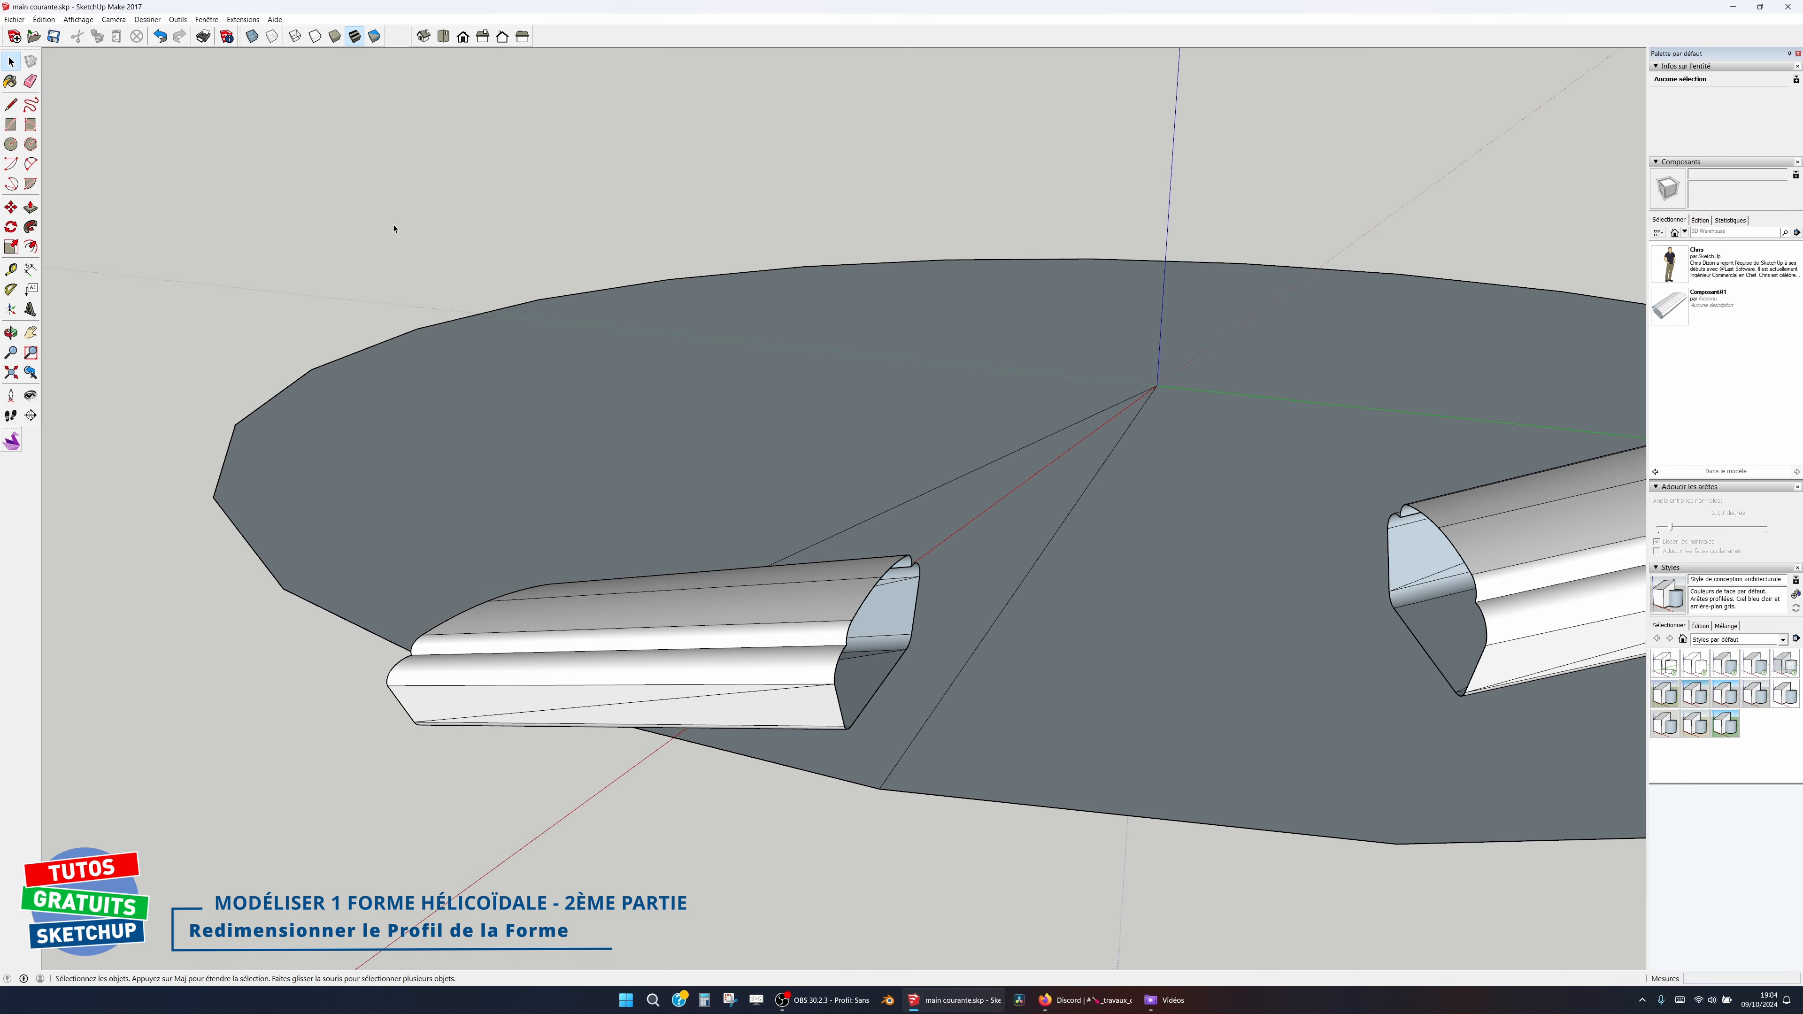
Step: Unhide all hidden objects to bring back the second segment
left_click(43, 19)
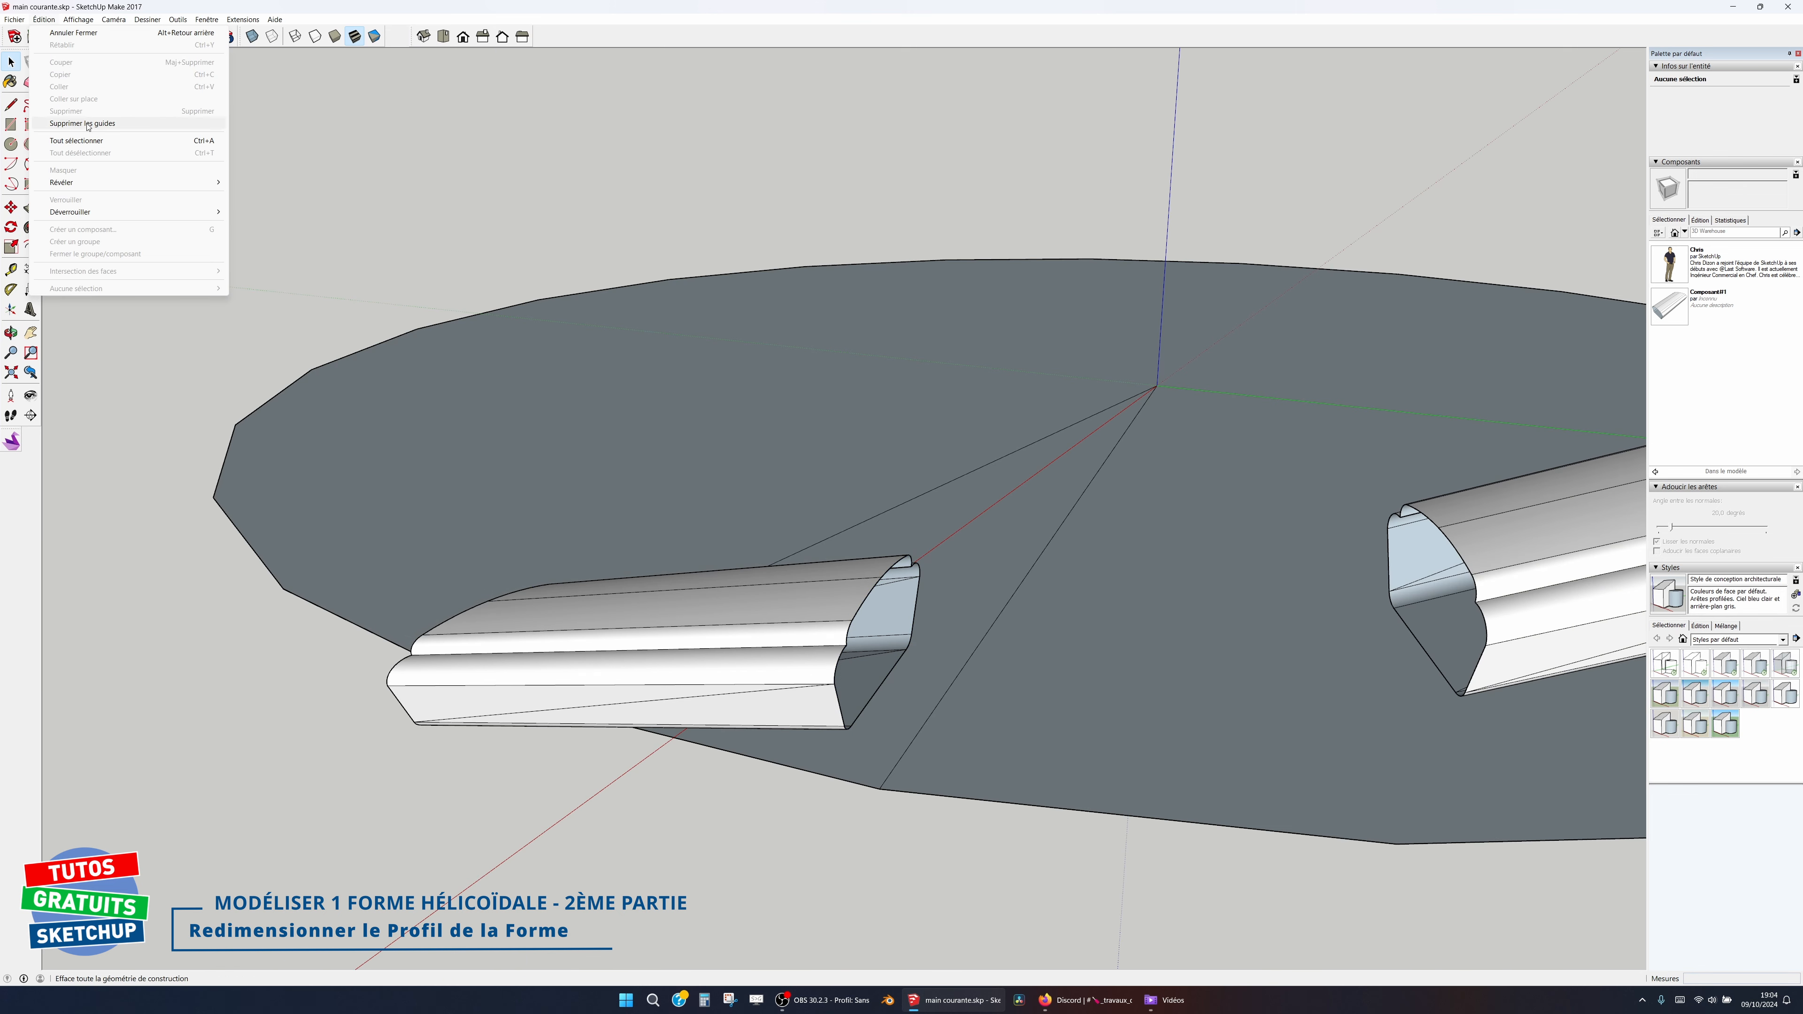
mouse_move(142, 183)
left_click(254, 207)
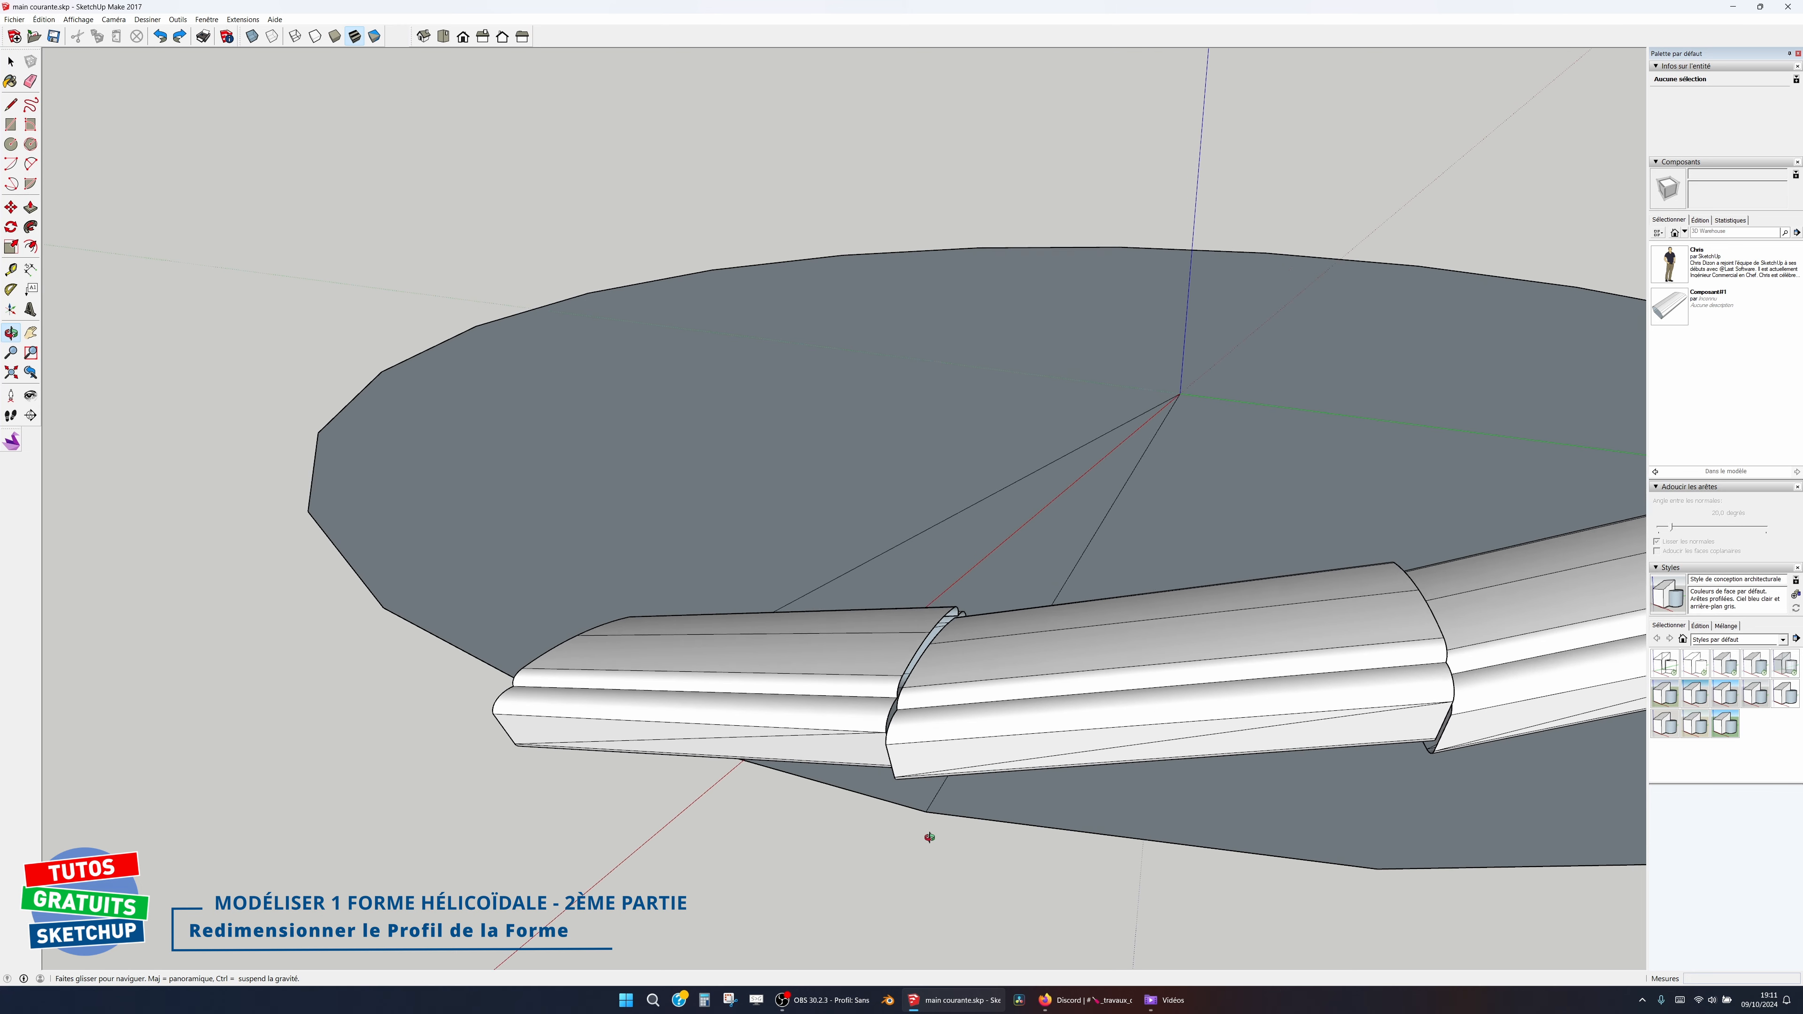
Step: Move the second segment vertically so its start profile meets the first segment's far end
middle_click_drag(929, 838, 1006, 682)
scroll(1009, 680, "up", 1)
scroll(1010, 680, "up", 2)
key("m")
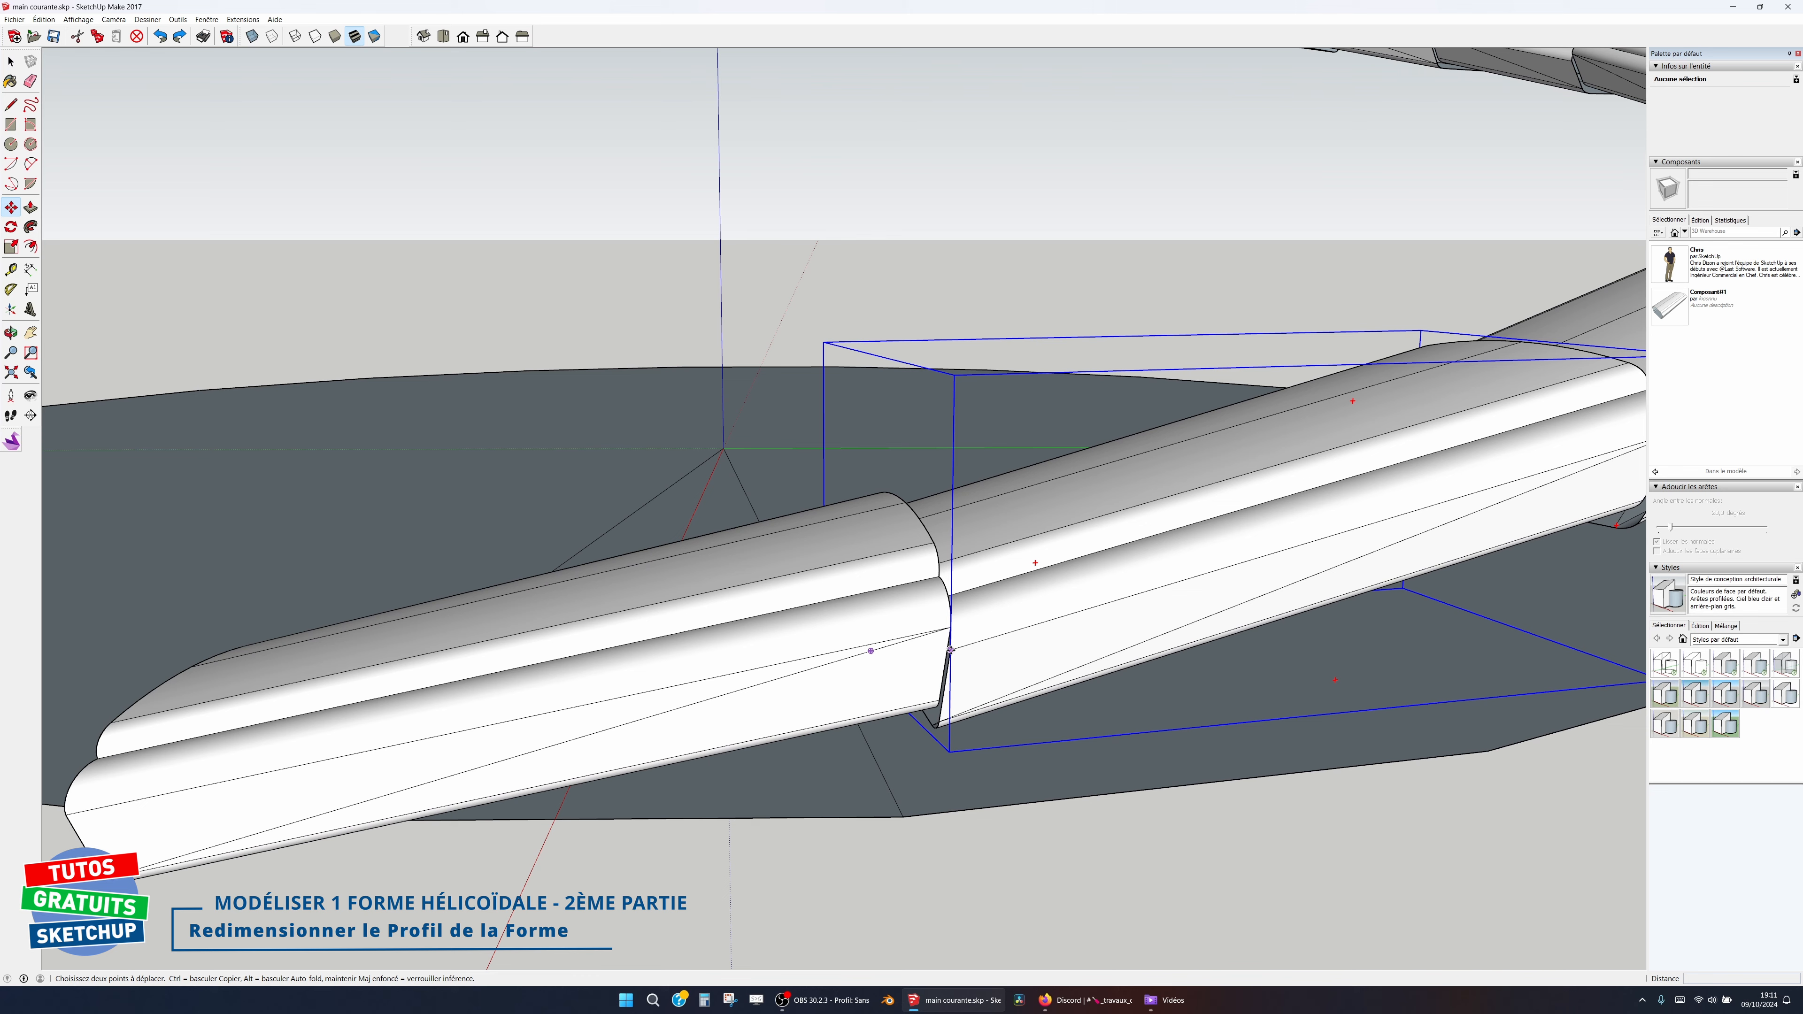
left_click(953, 638)
middle_click_drag(1182, 554, 1008, 631)
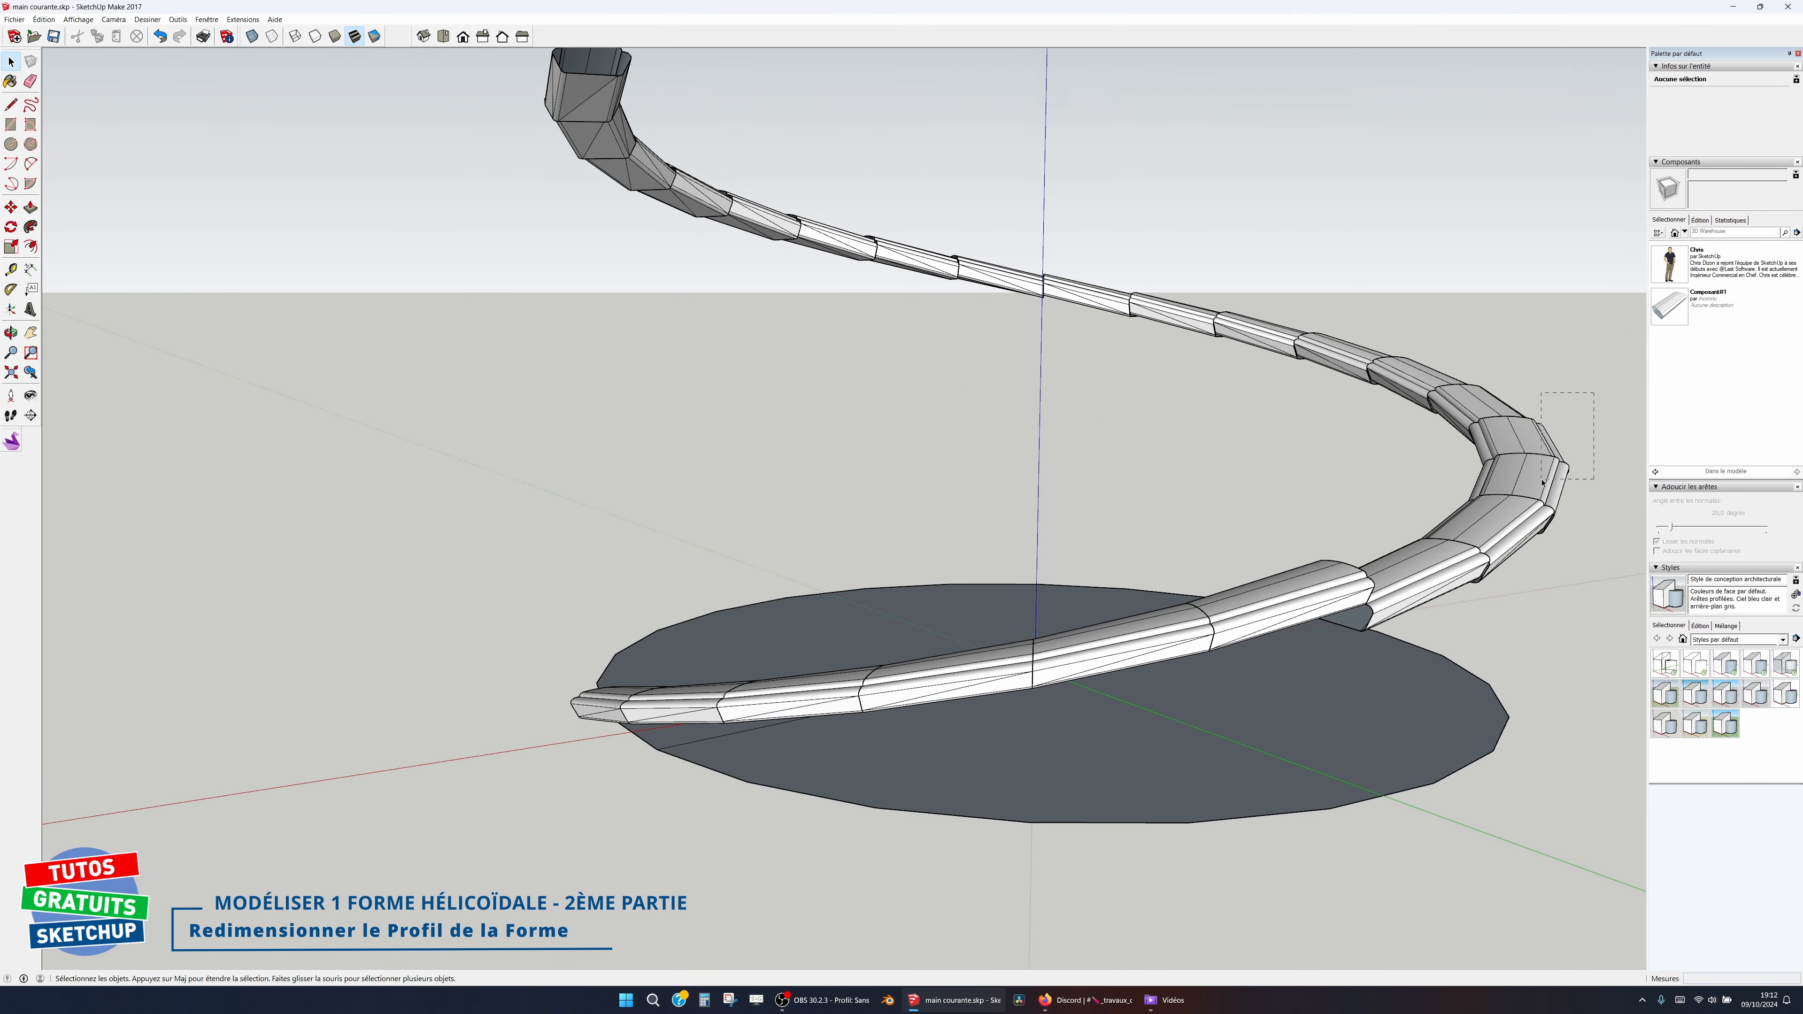
Step: Delete all the old helix segments above the first six rejoined ones
left_click_drag(1444, 594, 1441, 594)
key("Delete")
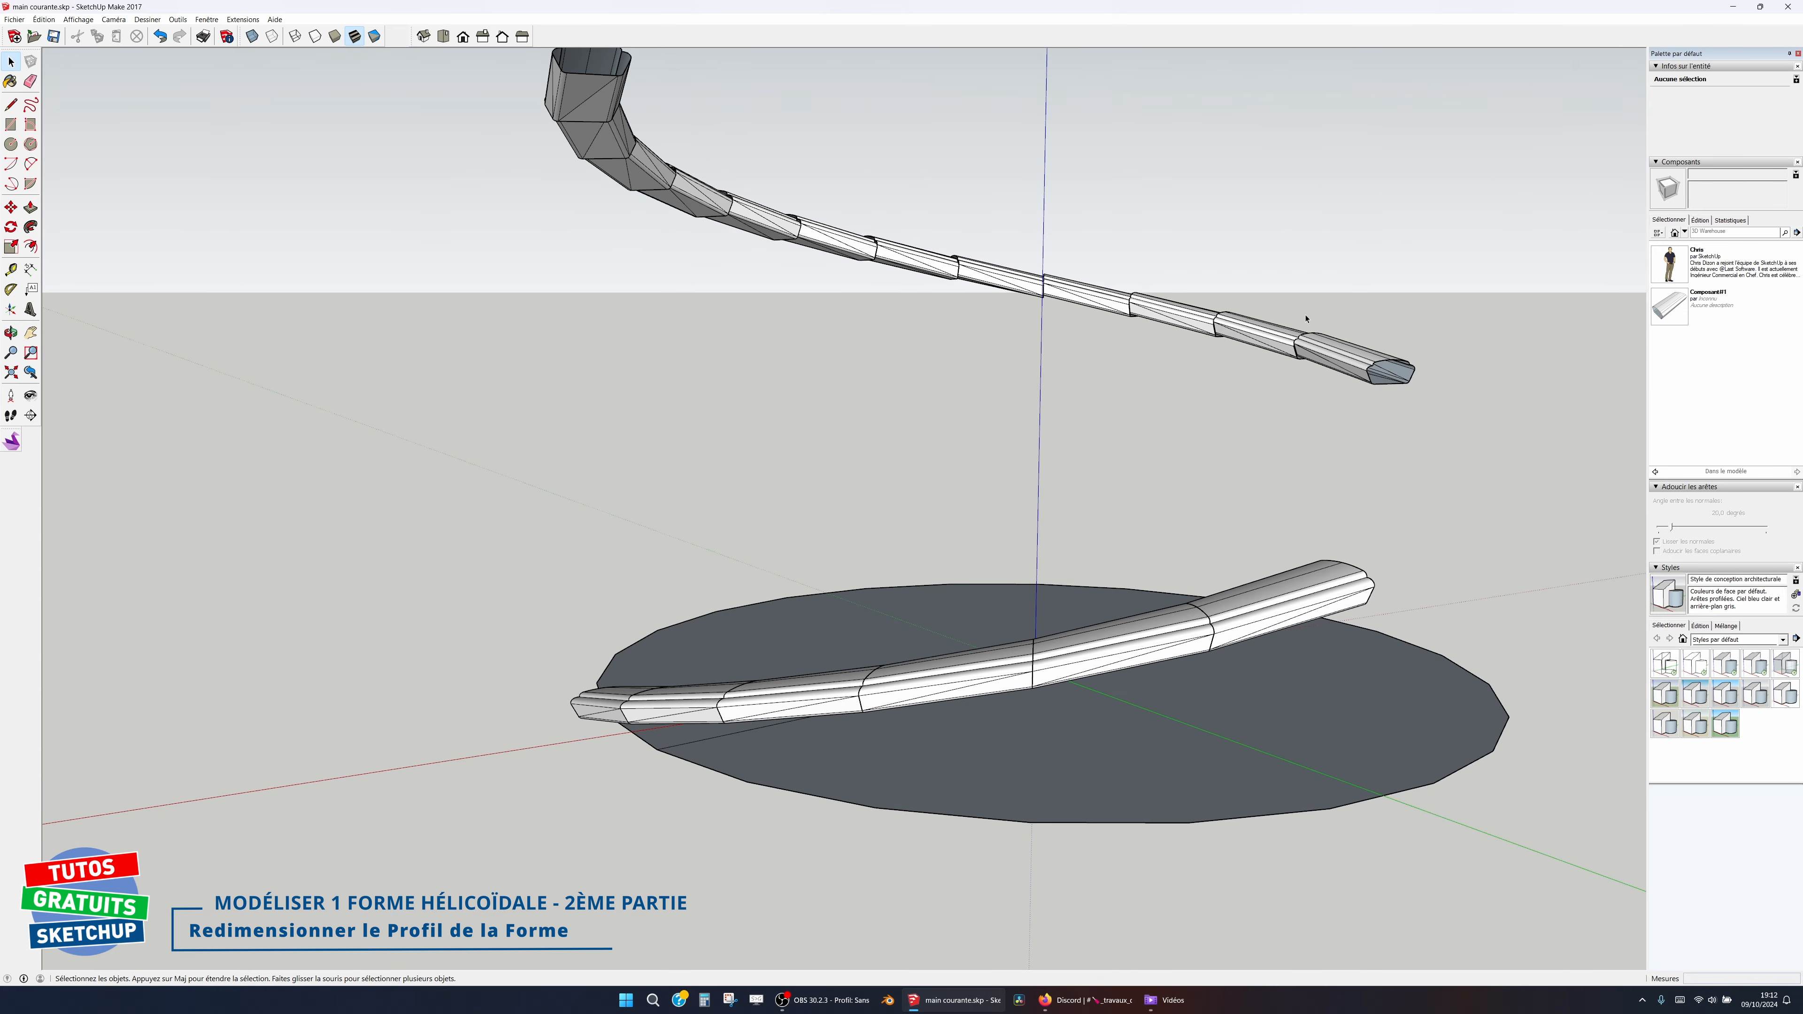
scroll(1215, 239, "down", 2)
middle_click_drag(1215, 240, 1187, 367, "shift")
left_click_drag(596, 221, 1399, 532)
key("Delete")
Step: Rotate-copy the six joined segments about the disc's centre from the run's start to its end, and multiply the copy by 3
middle_click_drag(822, 582, 1232, 591)
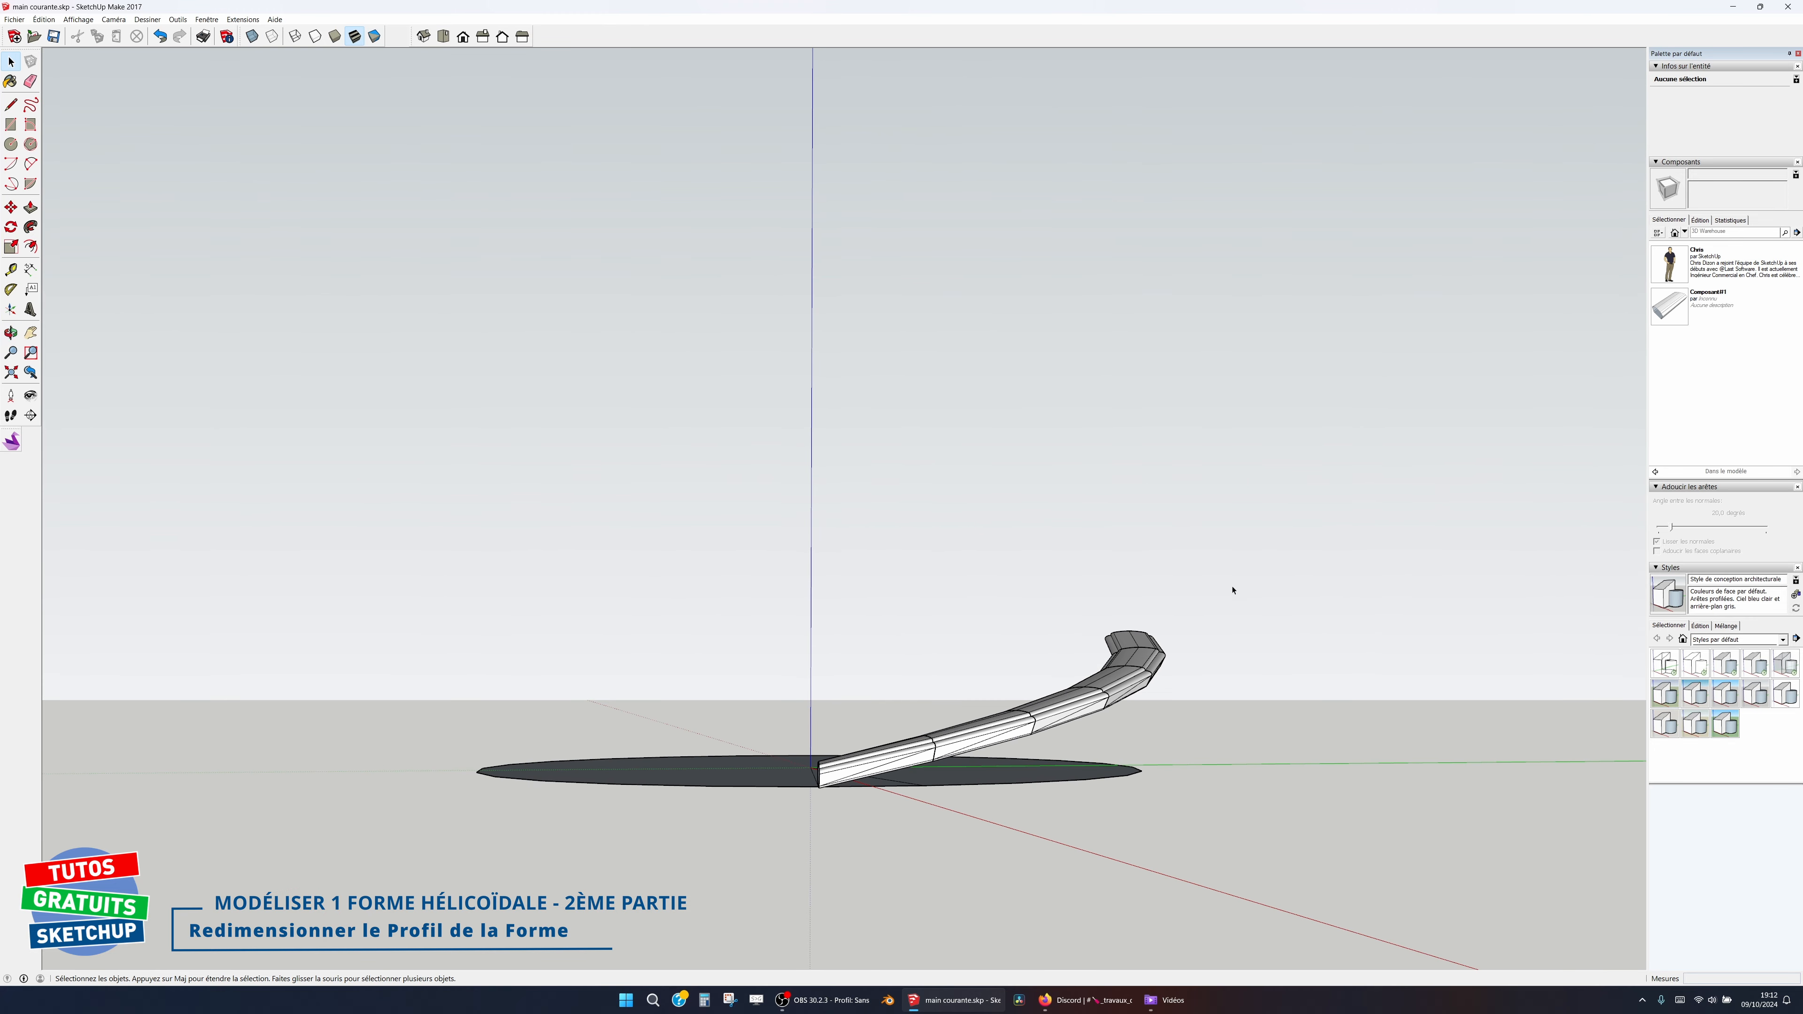
left_click_drag(878, 751, 878, 752)
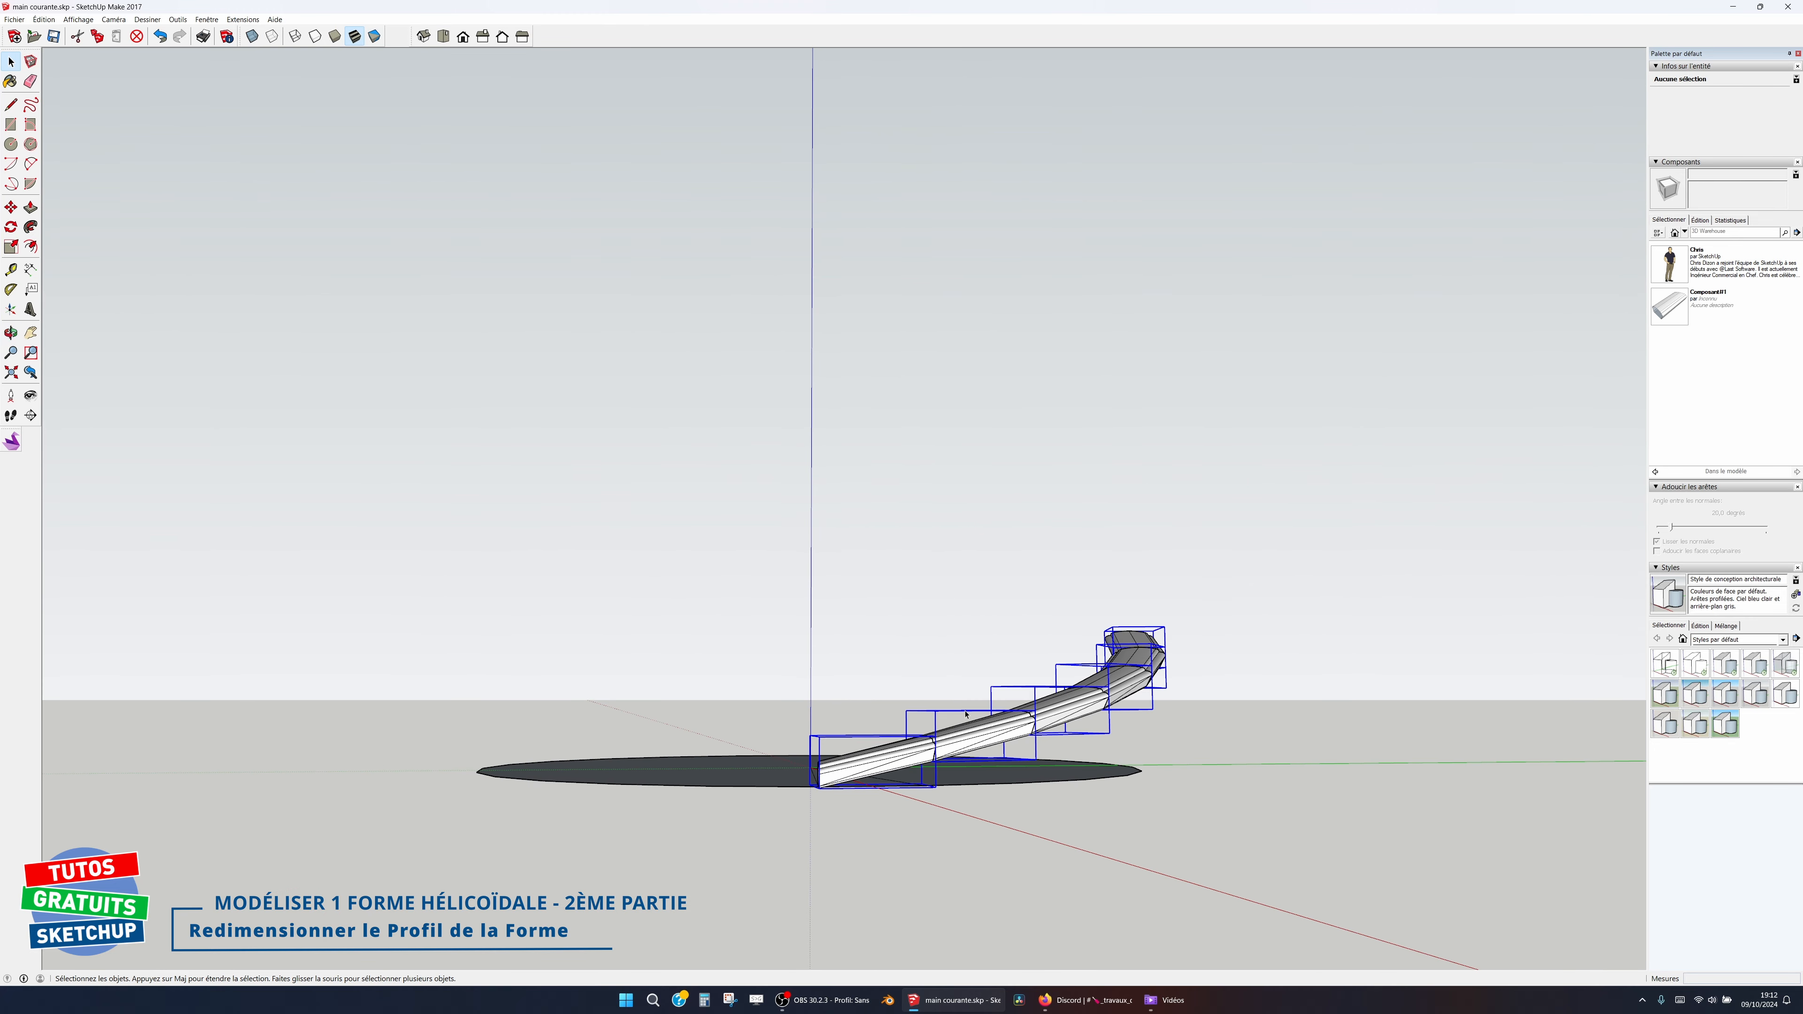
middle_click_drag(878, 752, 1071, 817)
key("q")
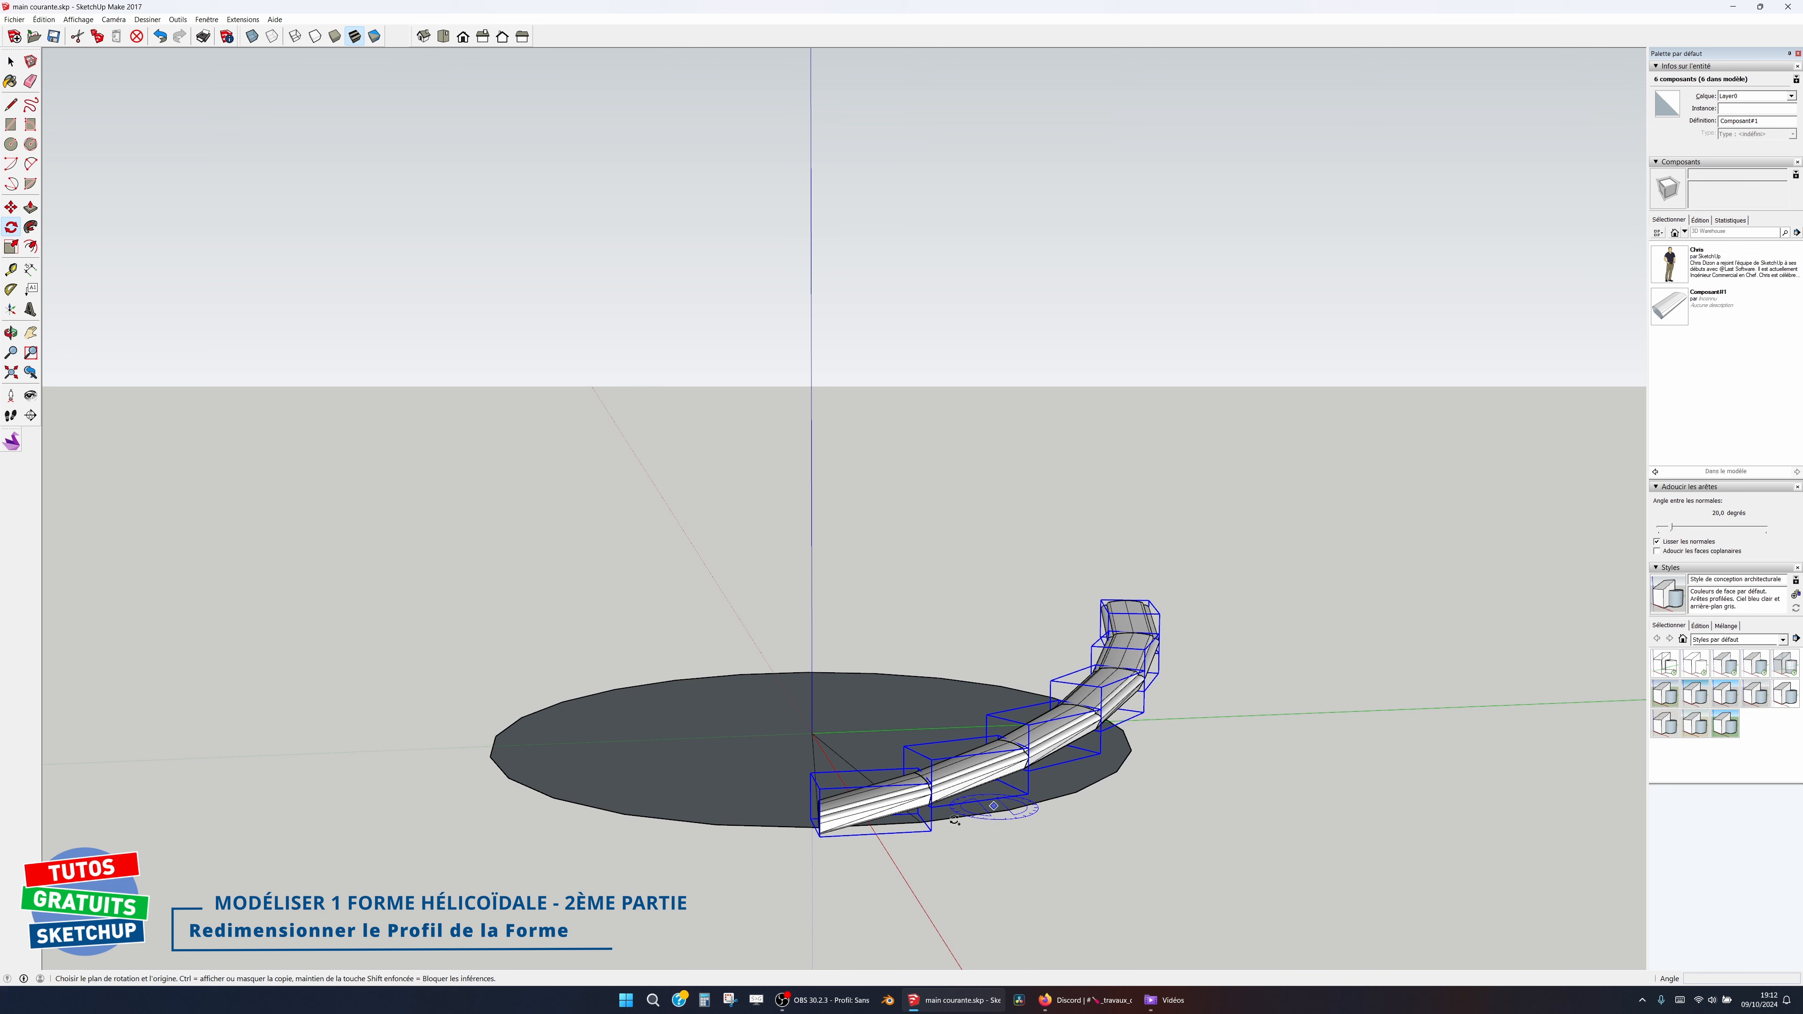
left_click(813, 733)
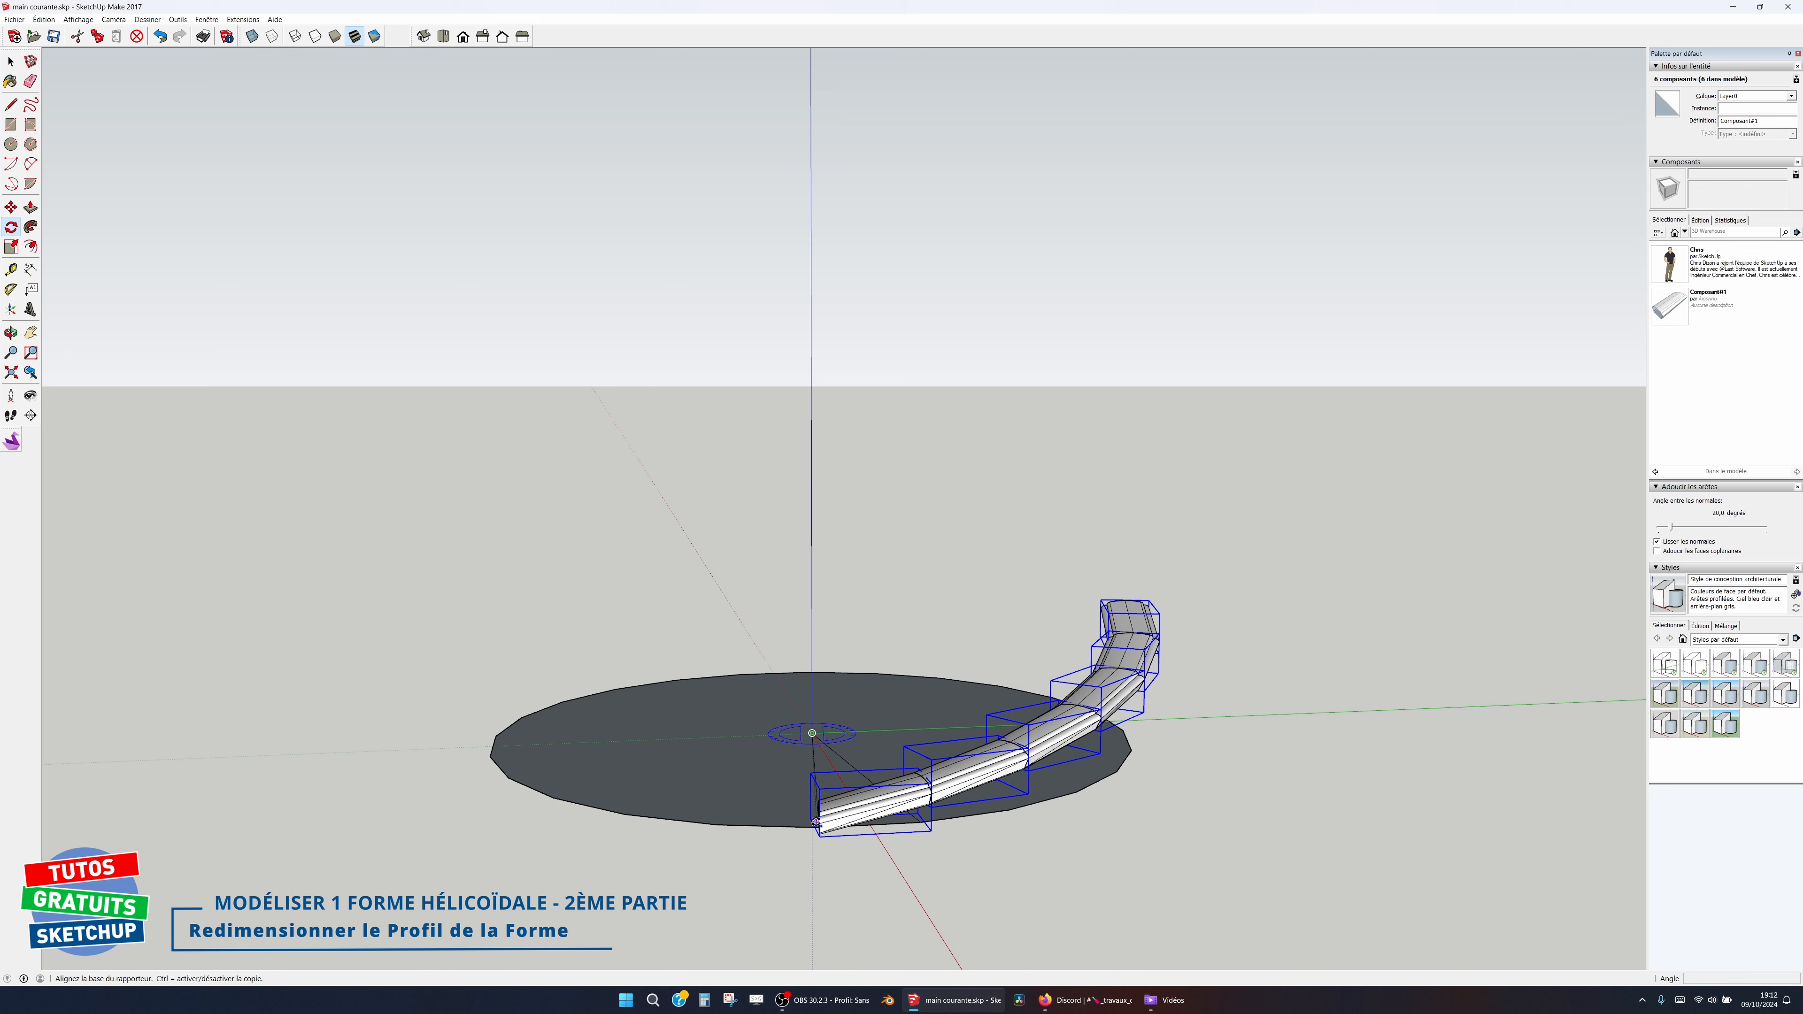
left_click(817, 824)
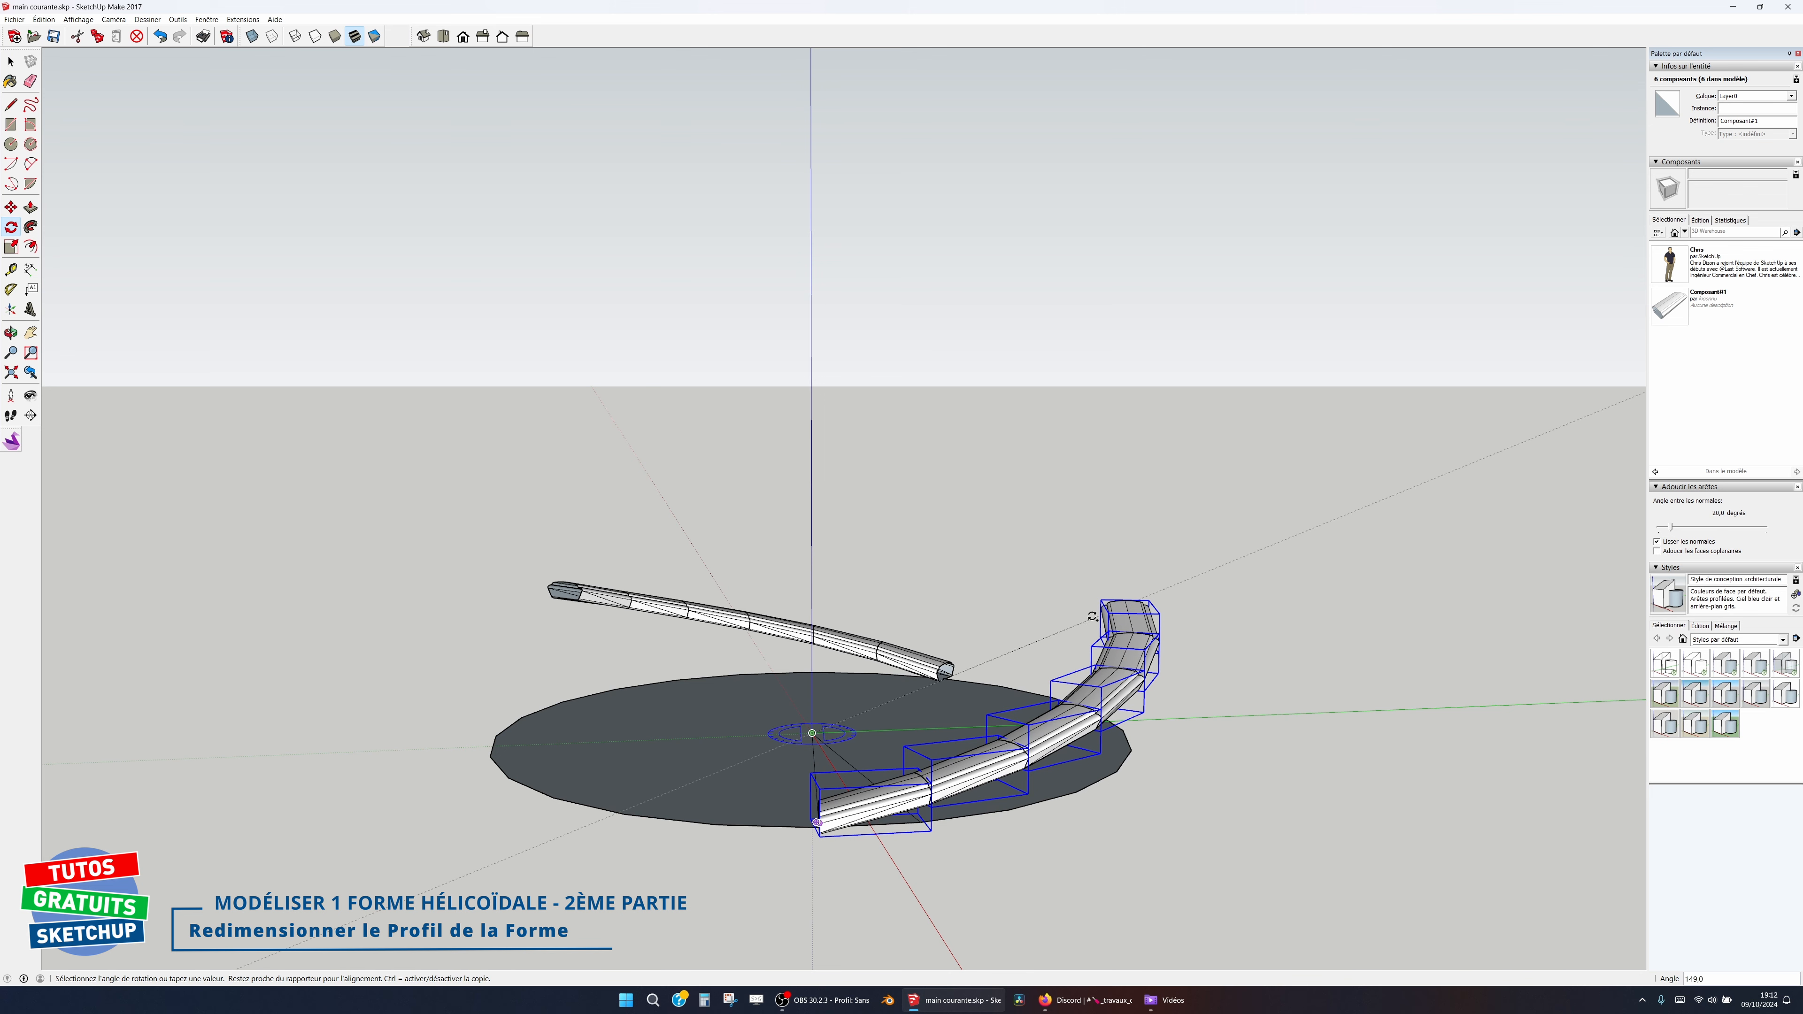
left_click(1116, 601)
type("*")
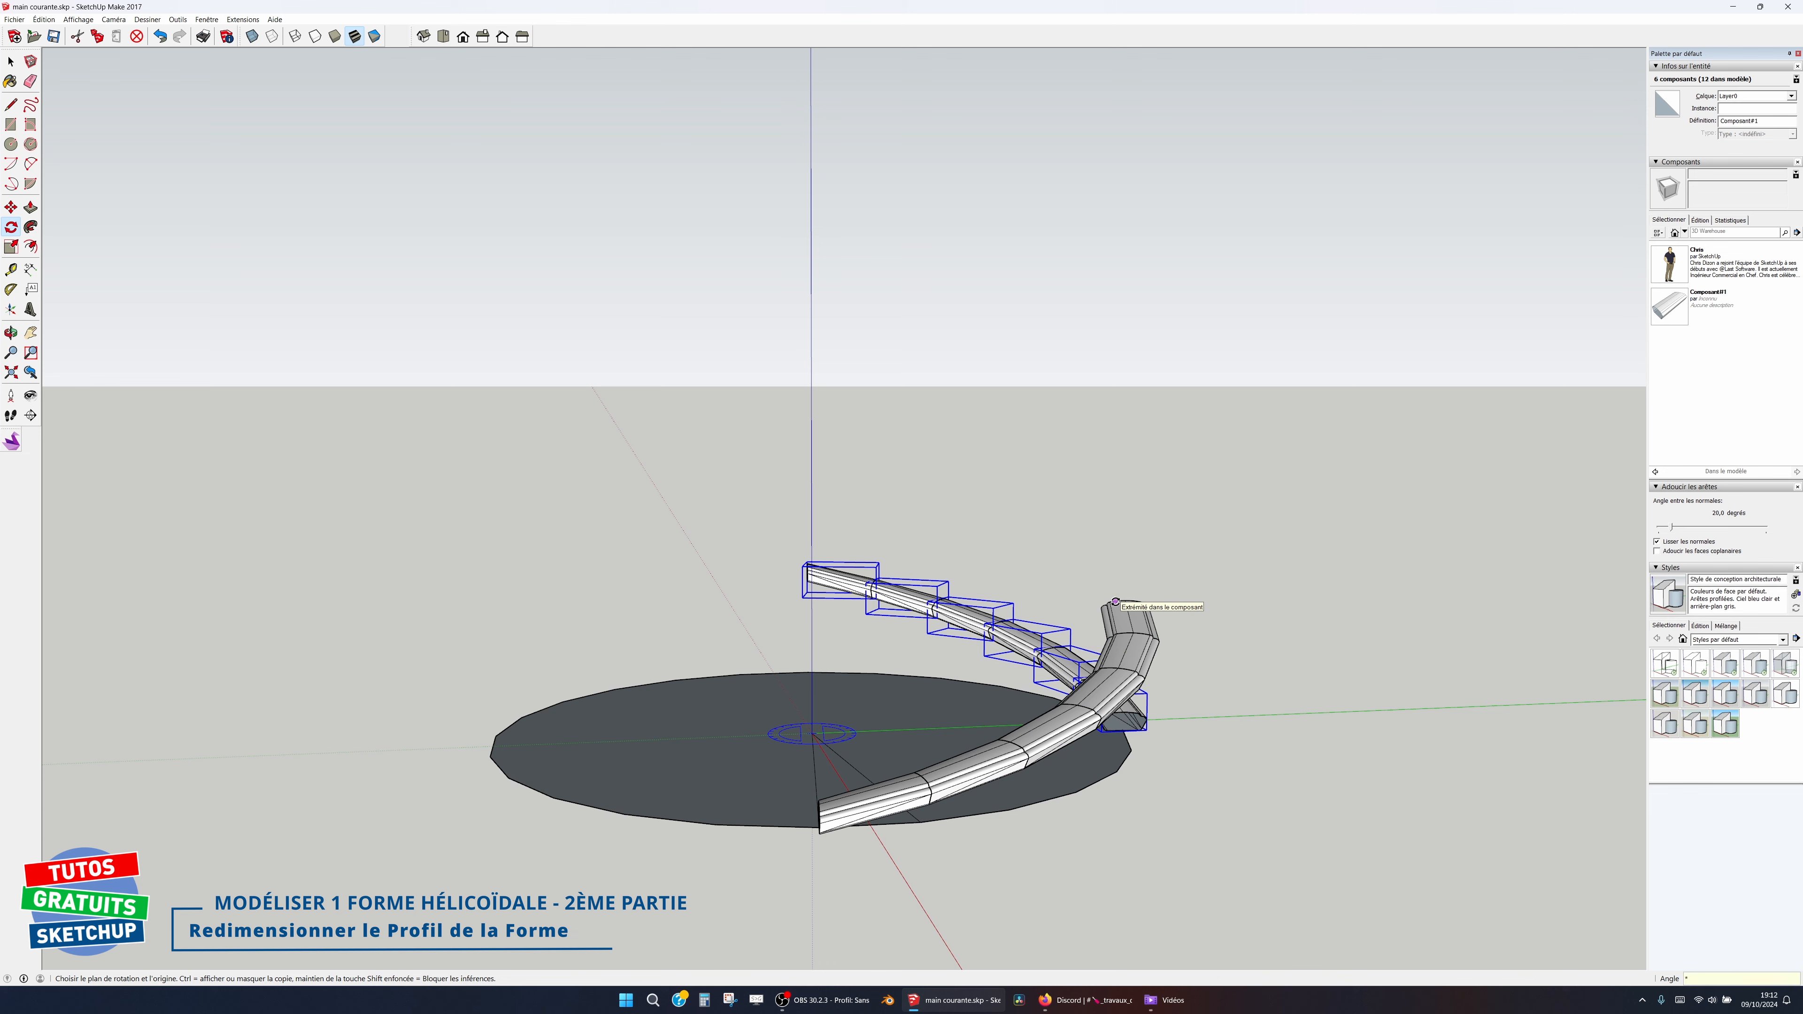
type("3")
key("Return")
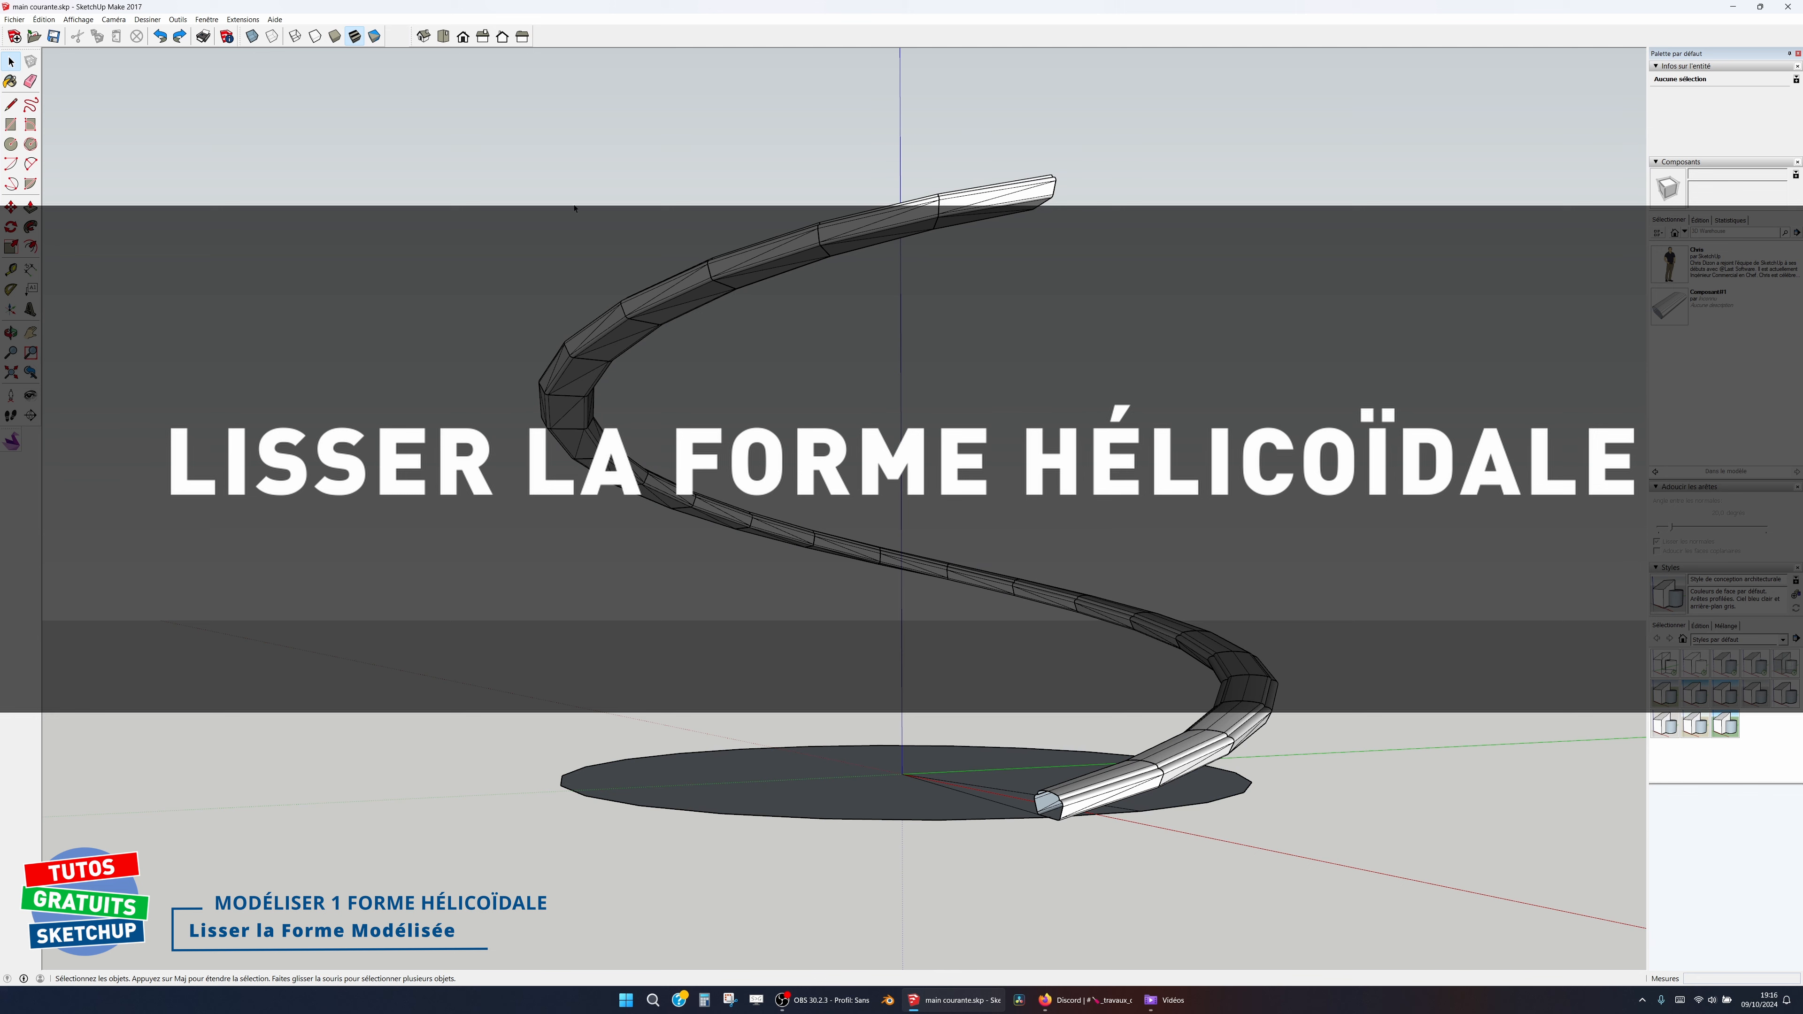
Step: Explode all the helix segments and soften their edges with the smooth normals option (Lisser les normales)
left_click_drag(498, 131, 1240, 854)
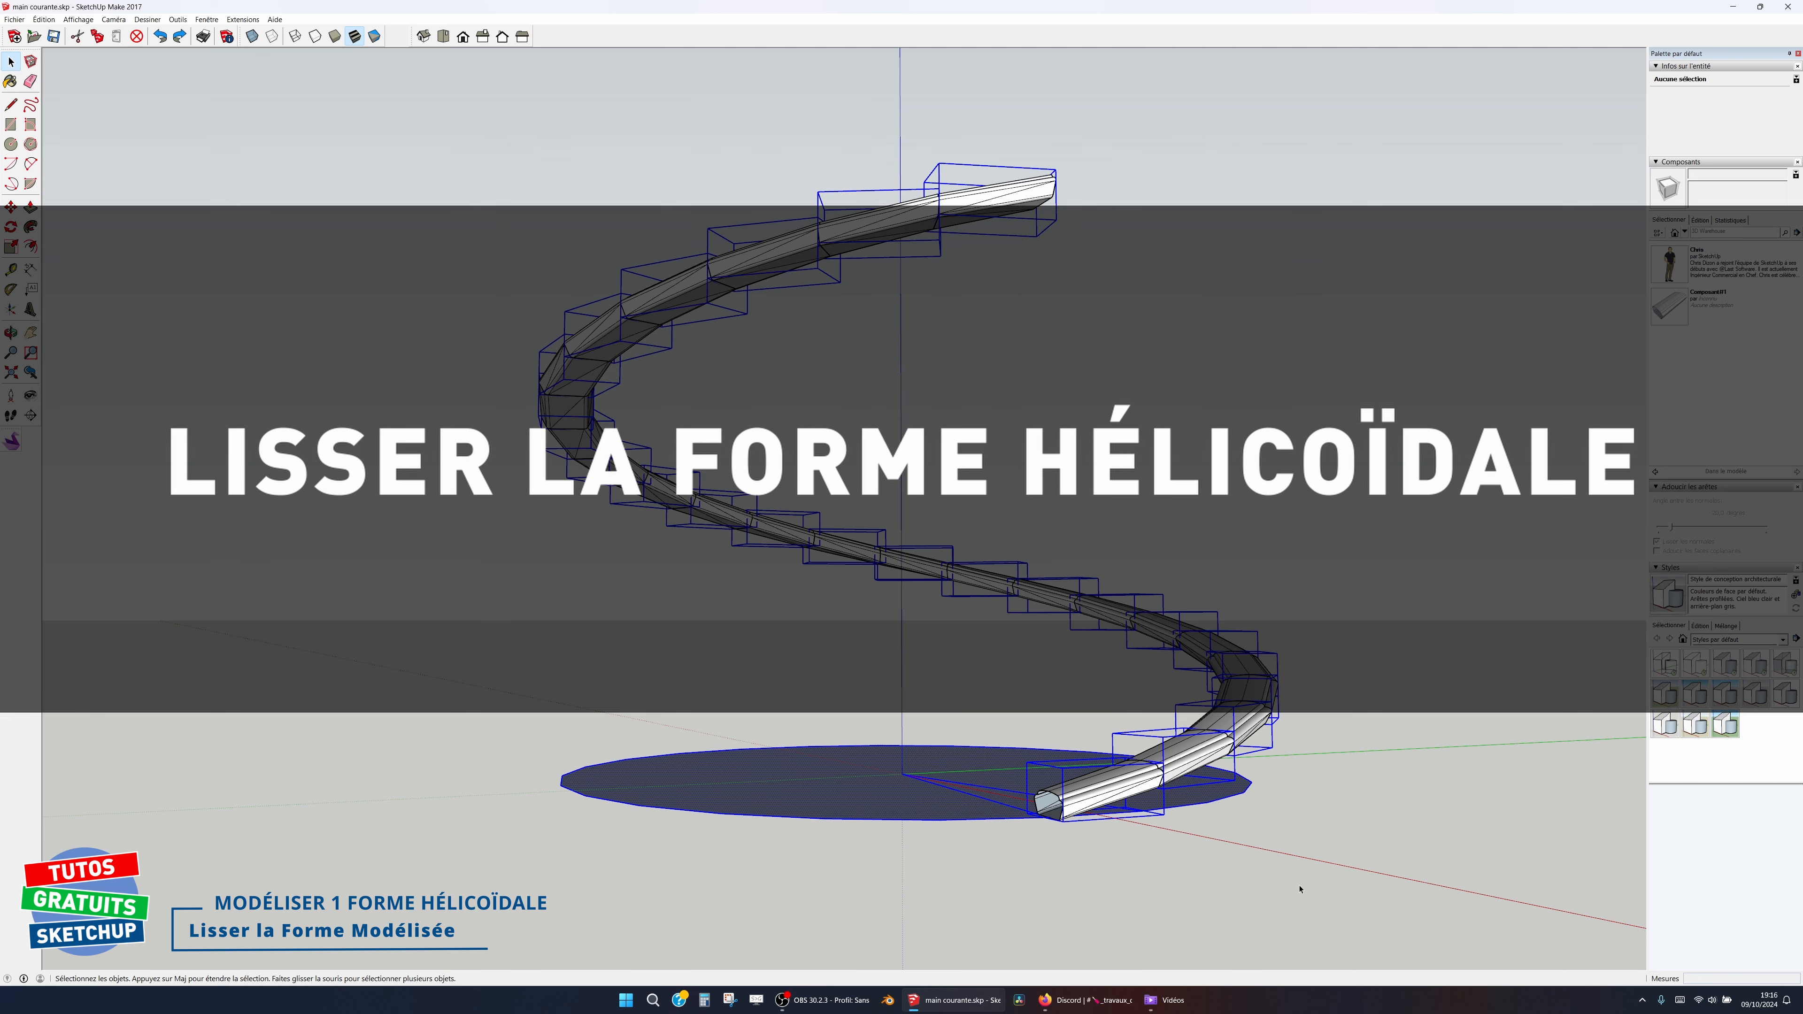
right_click(1241, 685)
left_click(1272, 740)
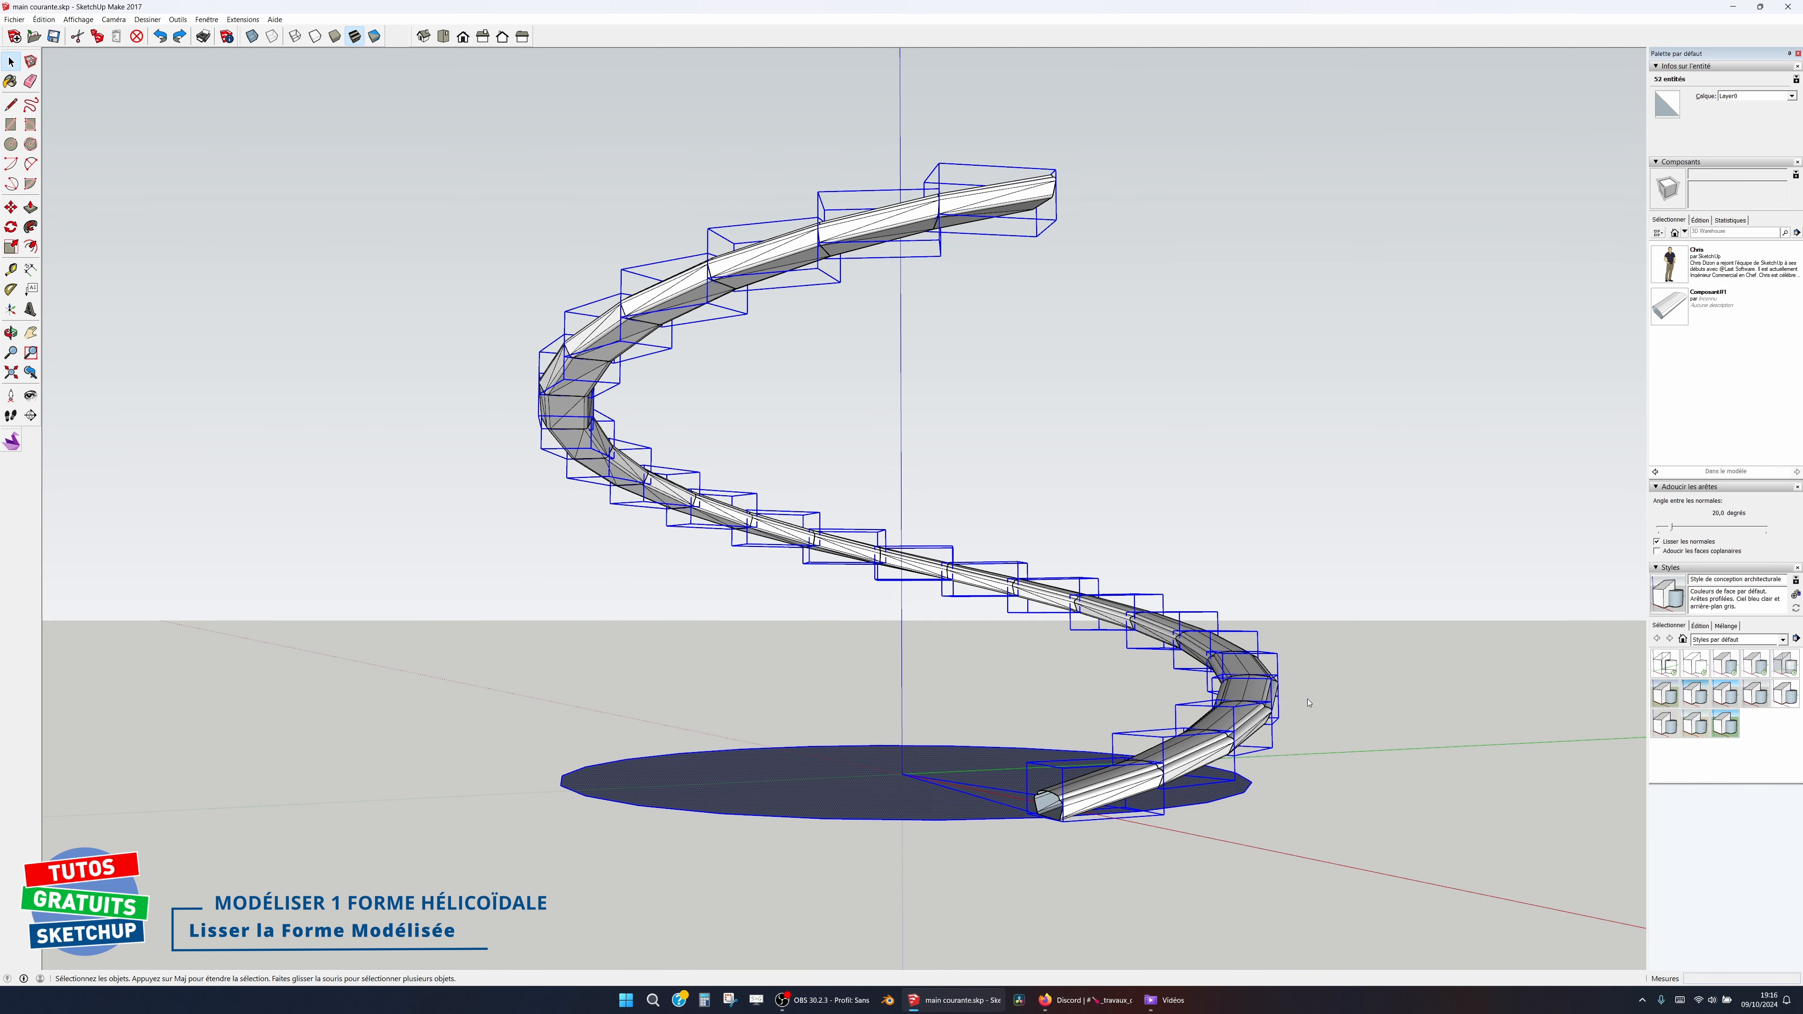
left_click(1657, 542)
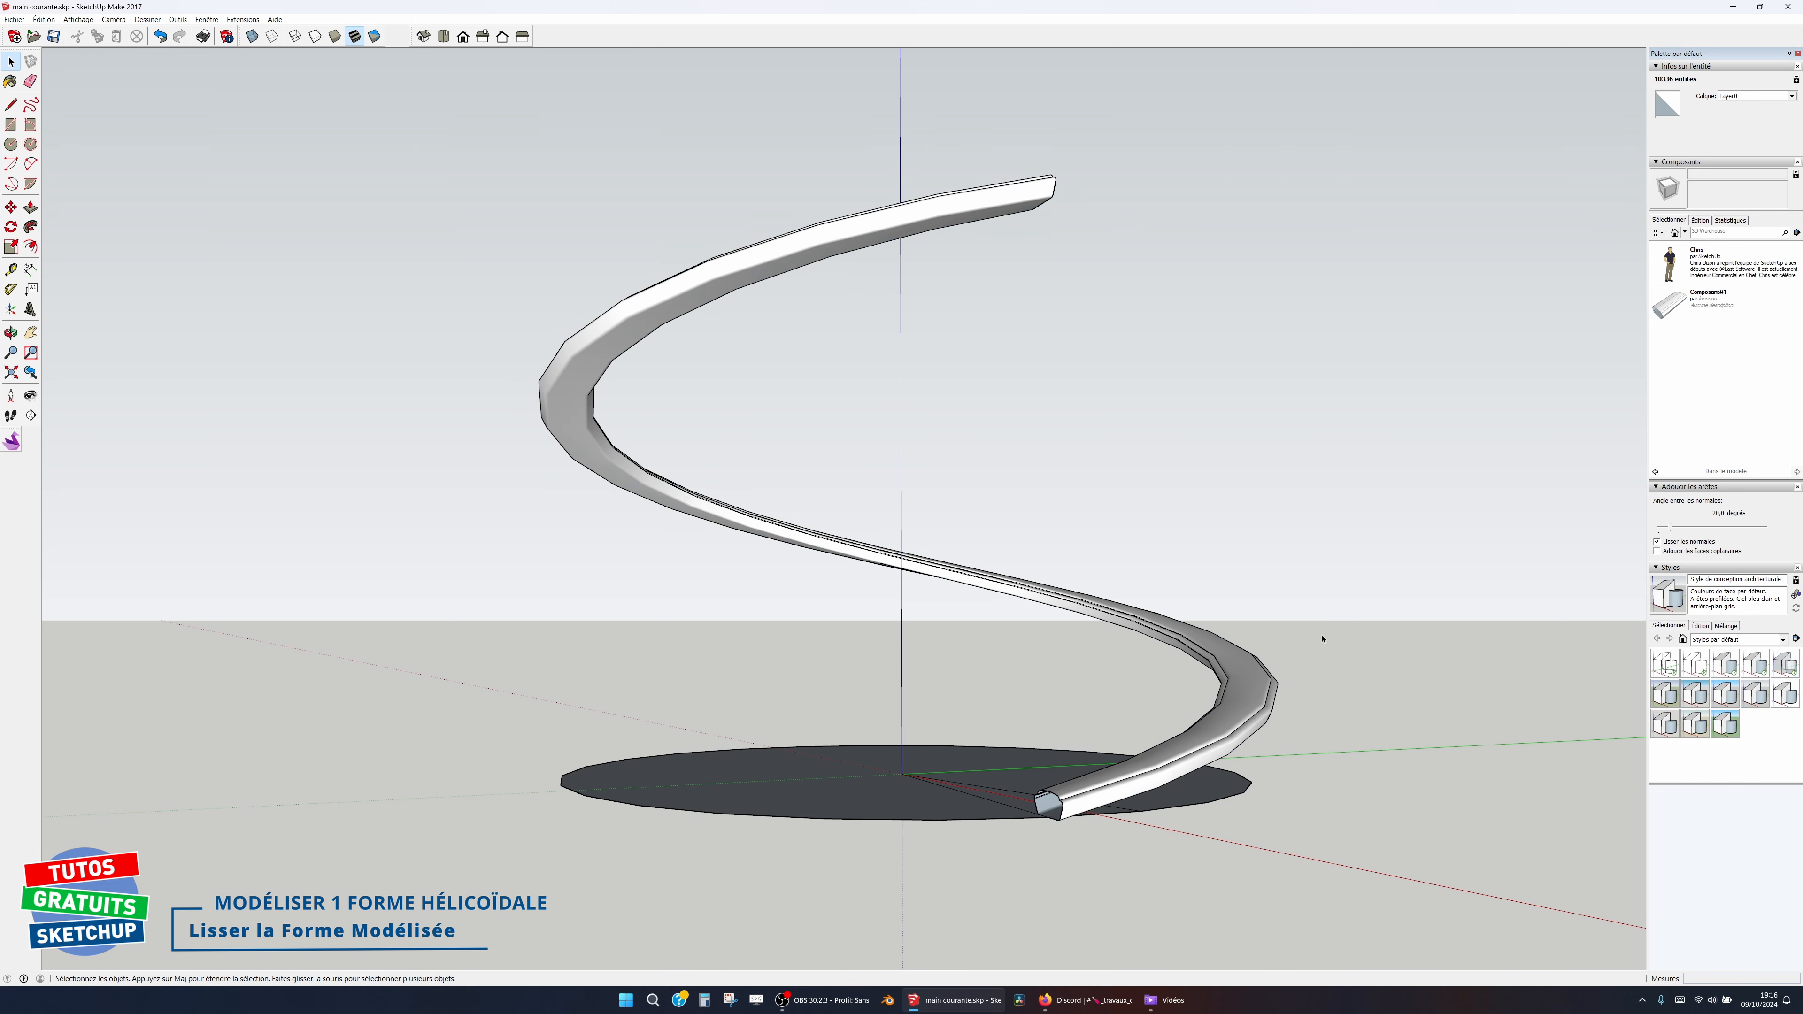
Step: Close the handrail's open lower end with a face by drawing a line along its profile outline
left_click(1050, 838)
scroll(1064, 839, "up", 6)
key("l")
scroll(1132, 795, "up", 3)
left_click(1182, 772)
key("Escape")
scroll(1062, 641, "down", 8)
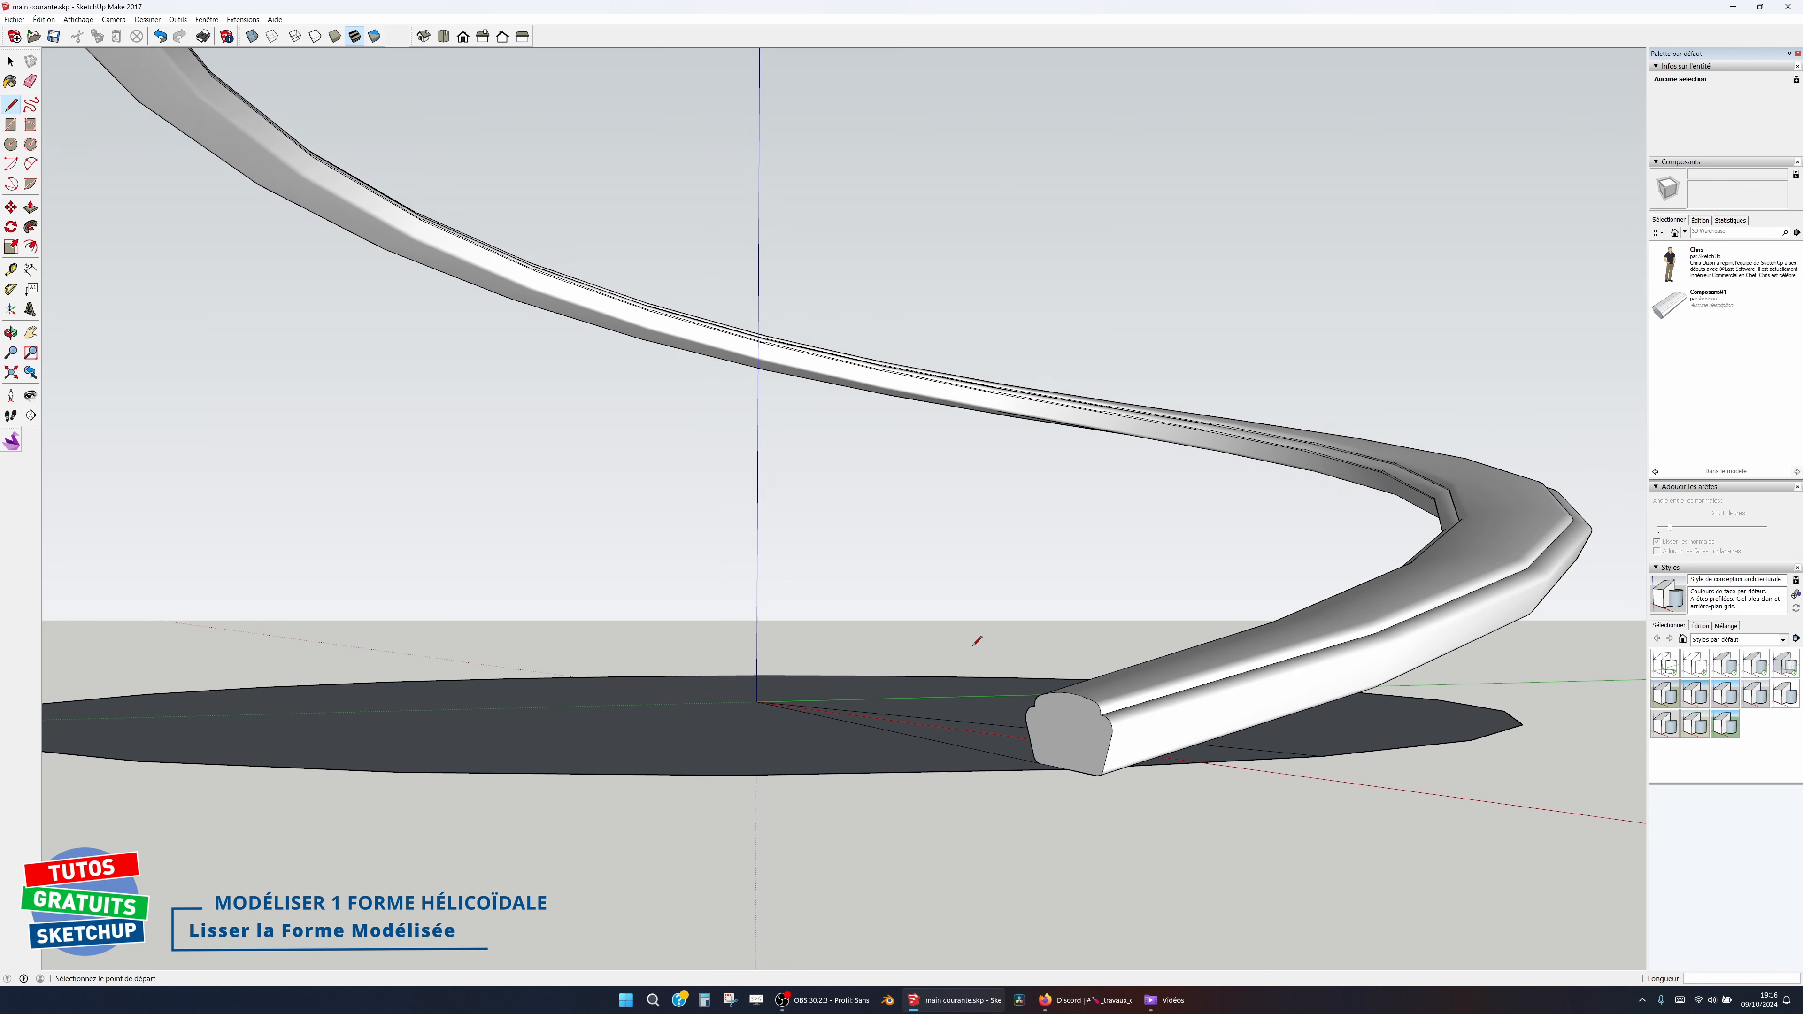
scroll(1065, 637, "down", 5)
key("space")
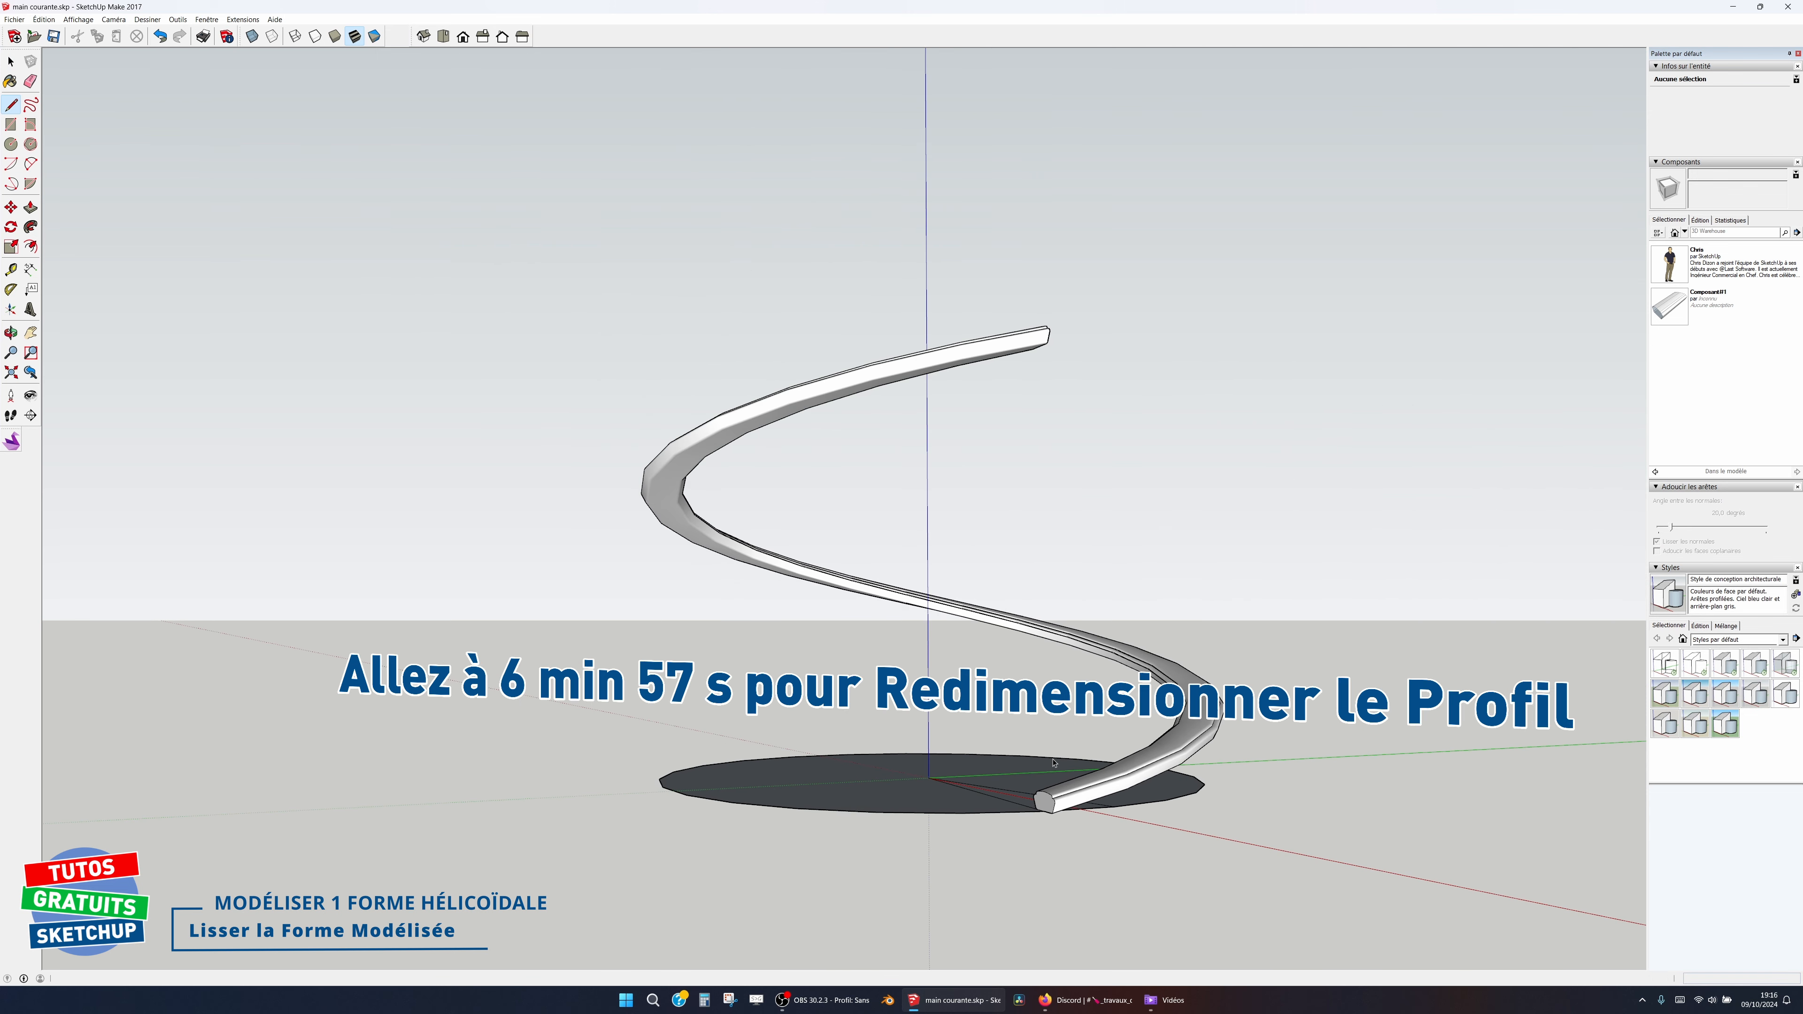
Step: Try to scale the whole helix and disc vertically from the top
left_click_drag(569, 252, 1302, 950)
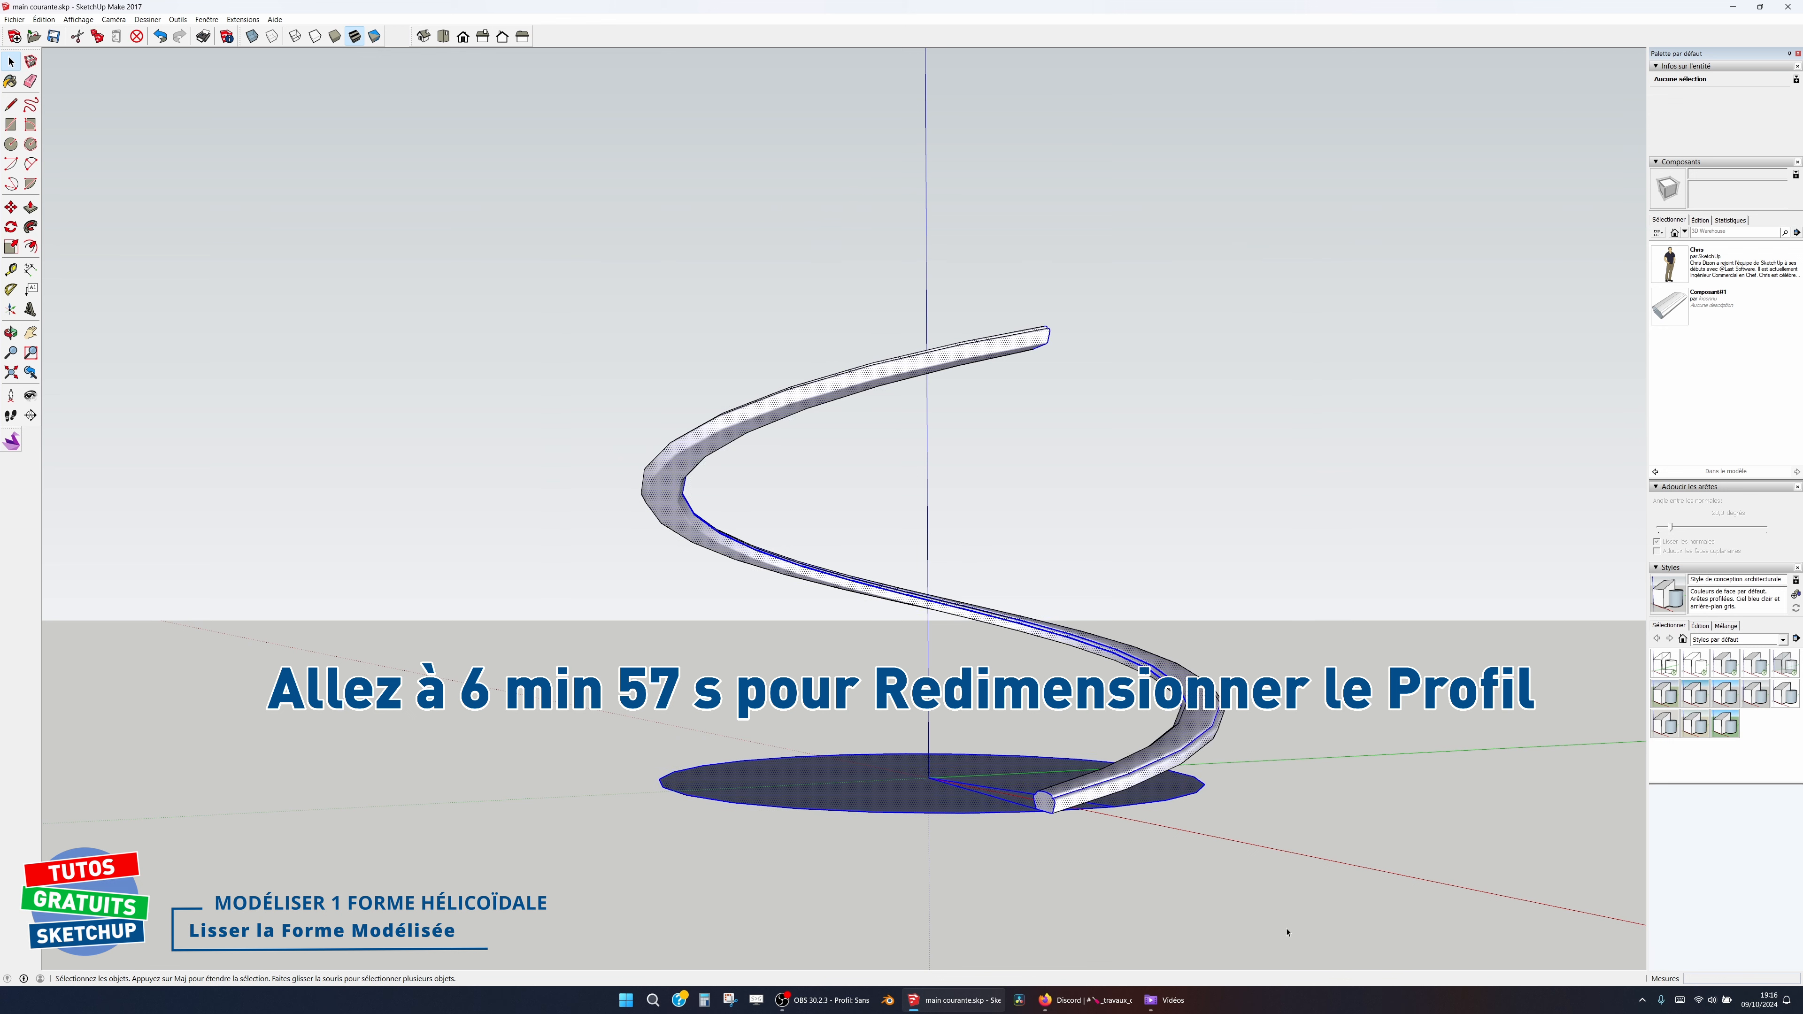
key("s")
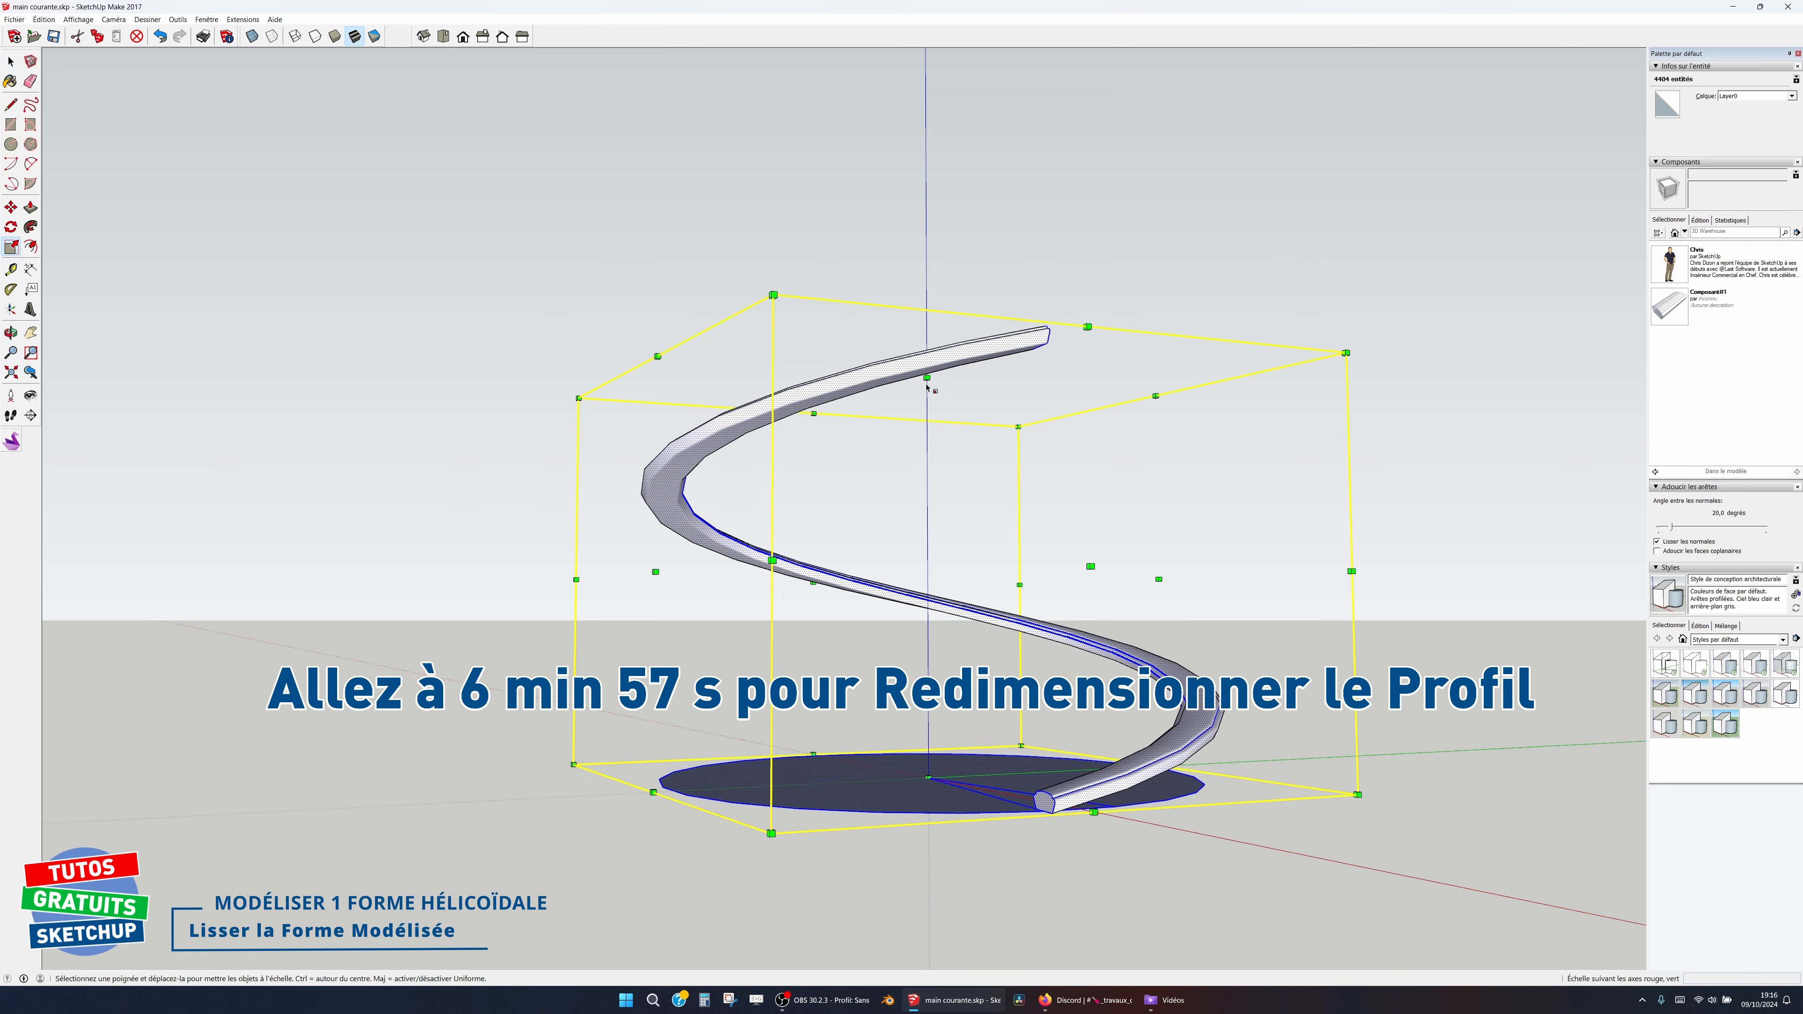
left_click_drag(927, 378, 1064, 820)
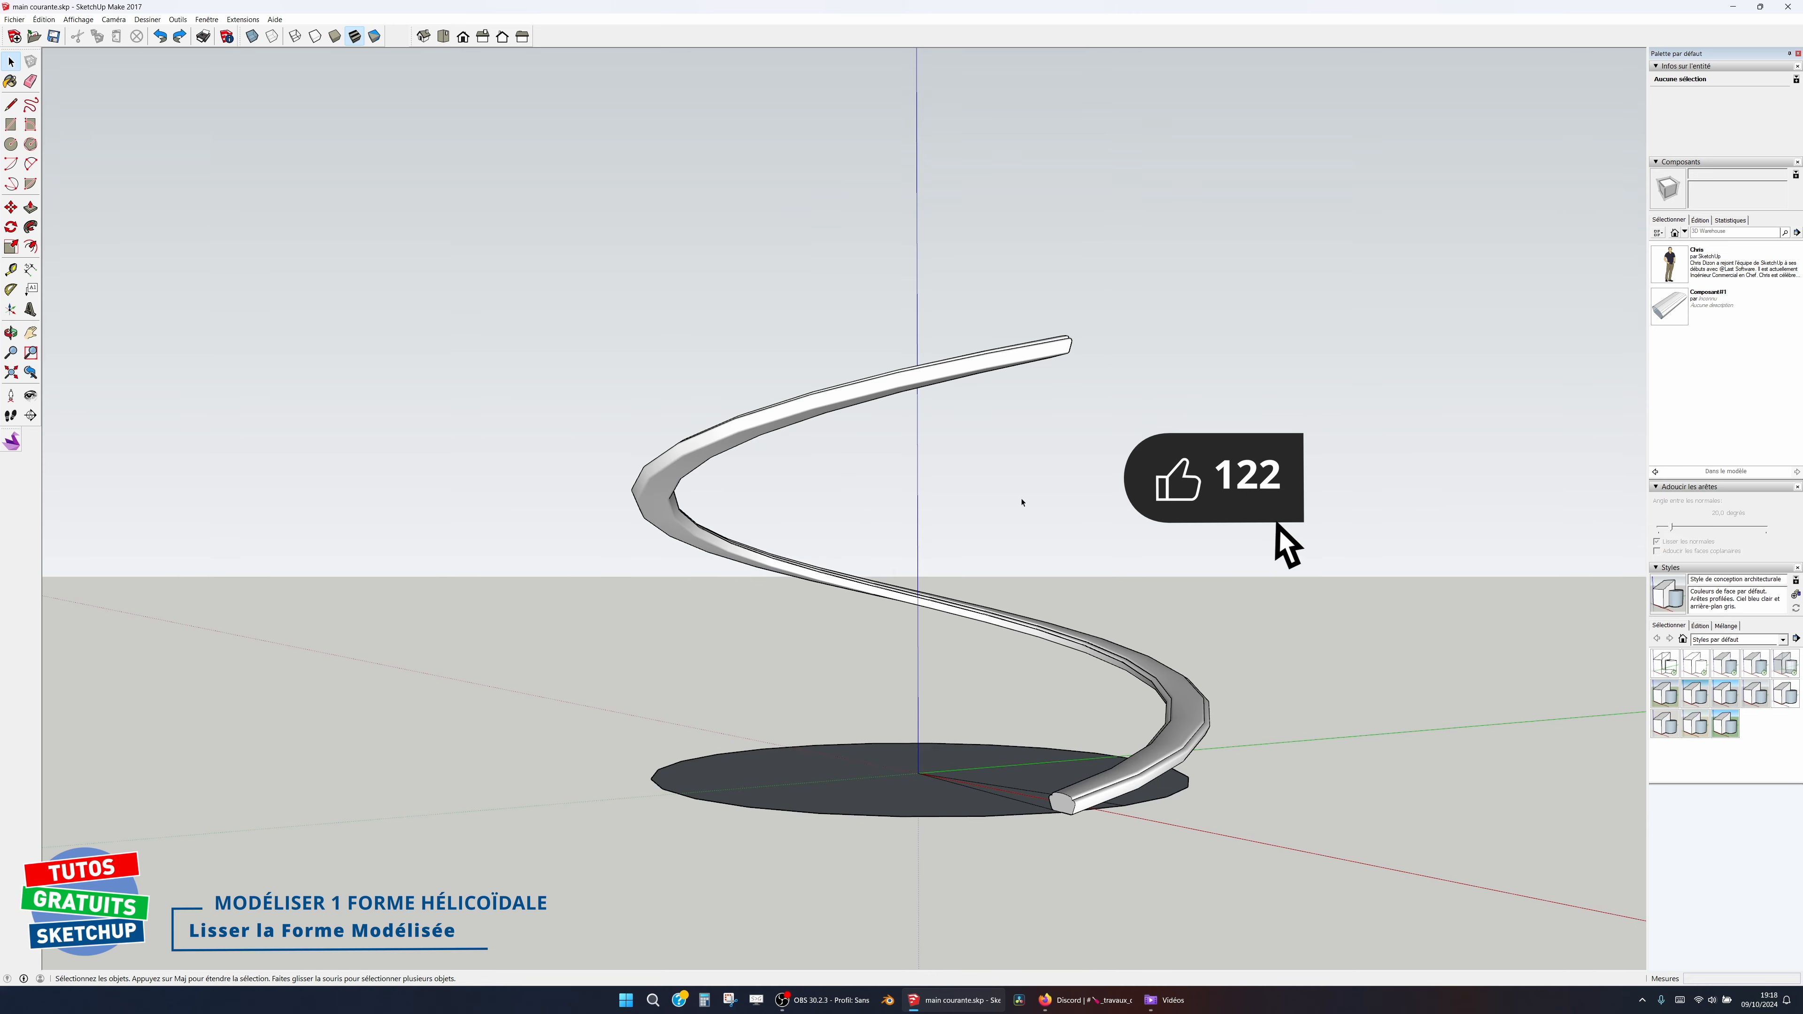